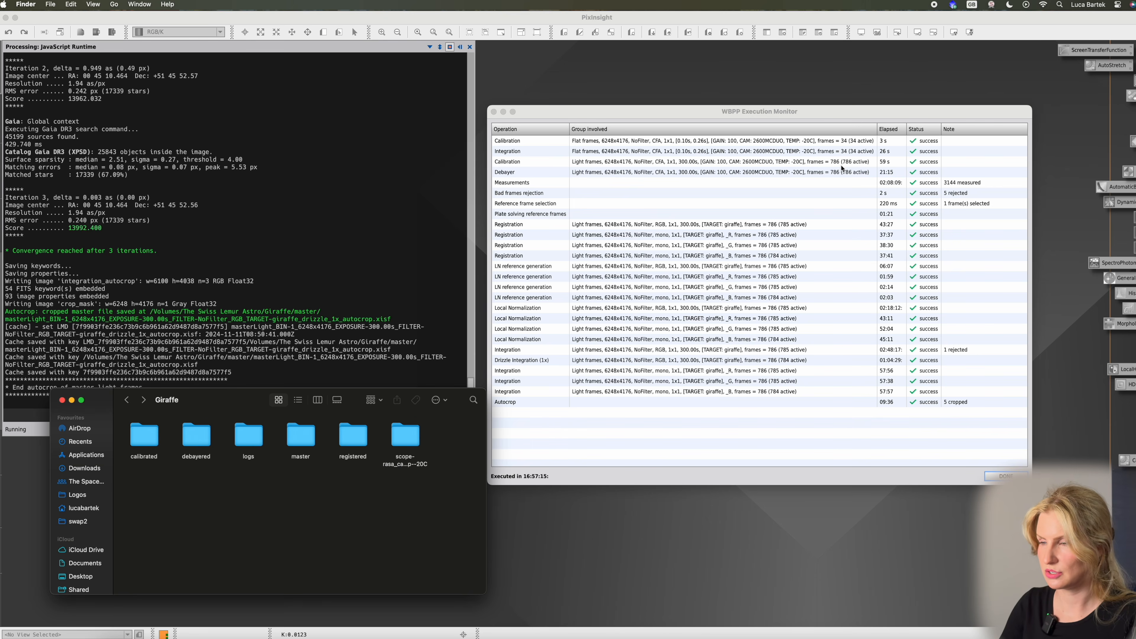
Calculate the total exposure time in hours as 786*300/3600
key(super+space)
text(786*300/3600)
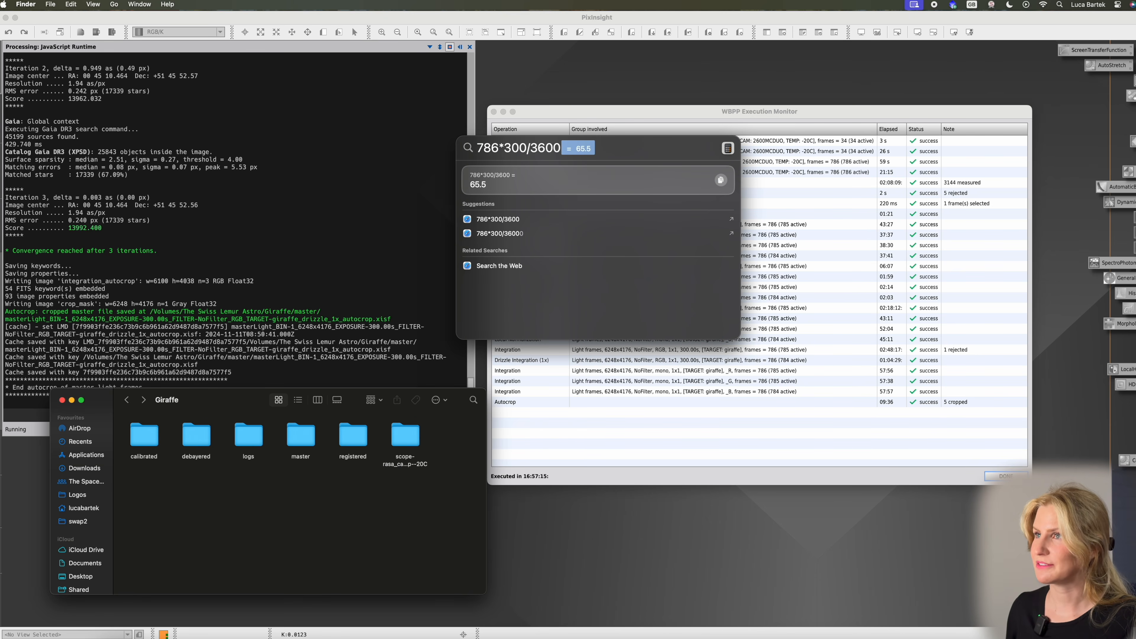
click(683, 118)
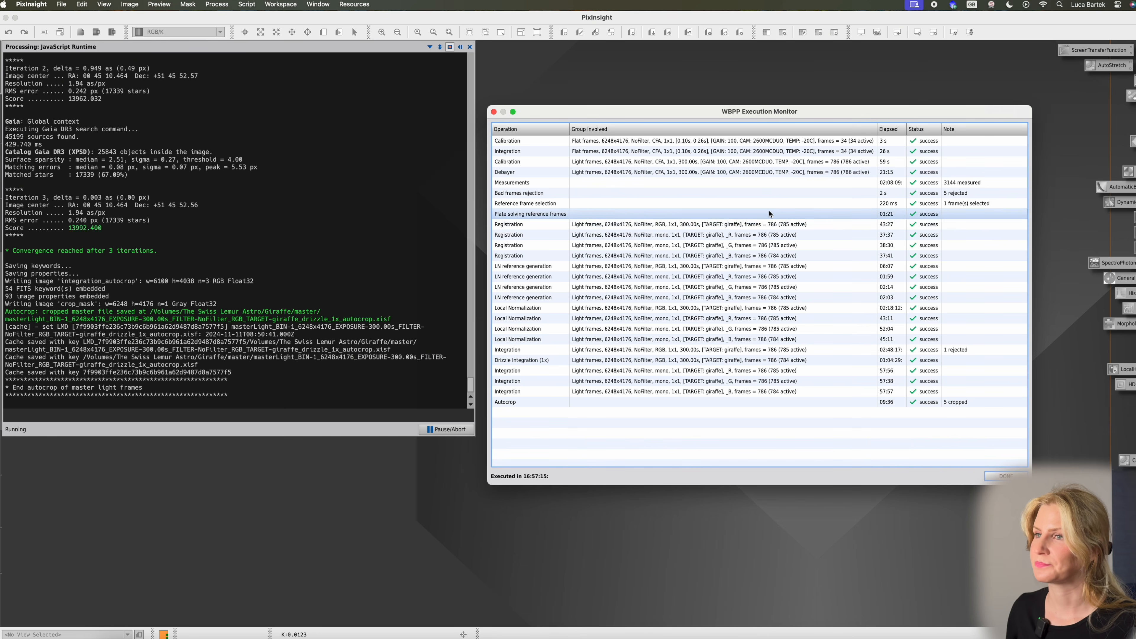
Close the WBPP execution monitor and review the script's Lights, Calibration and Post-Calibration settings, including the debayer mode
click(1005, 475)
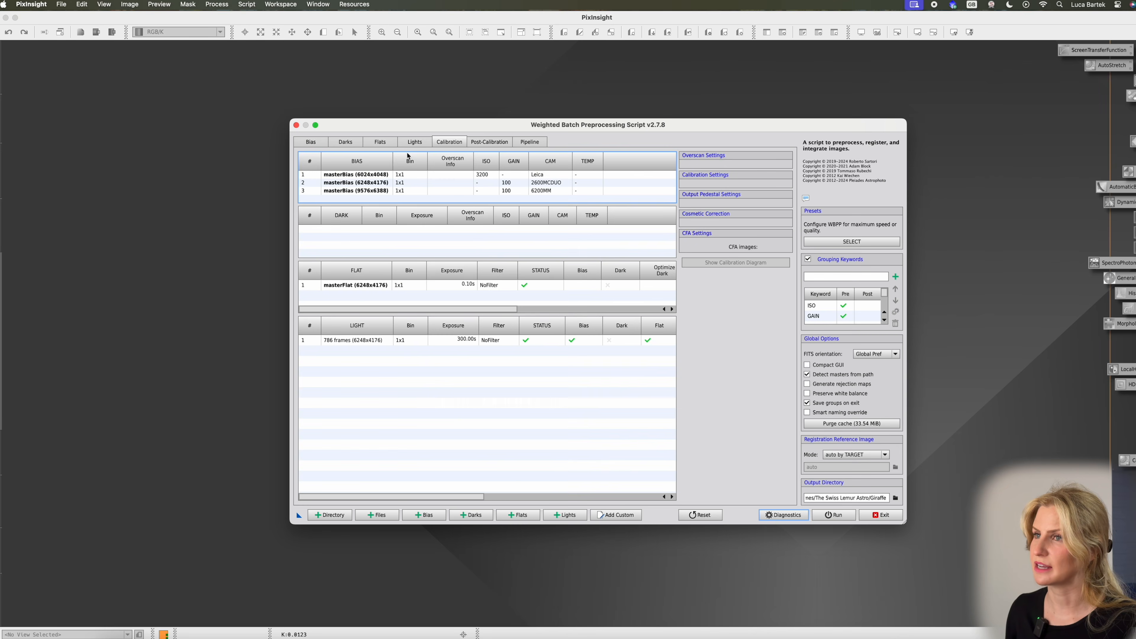
click(411, 143)
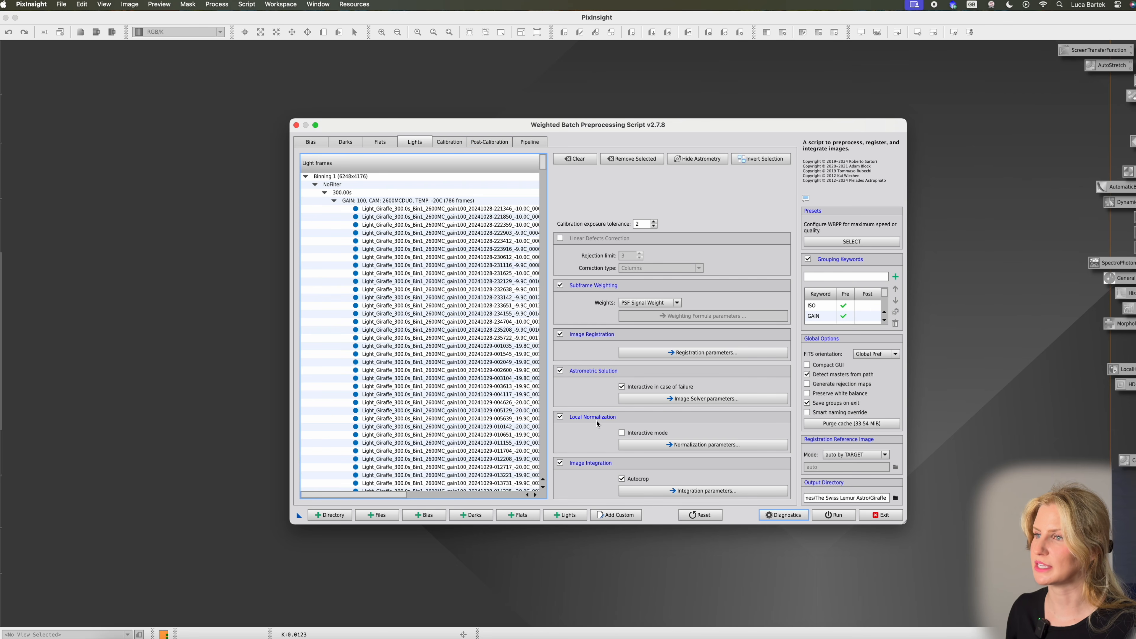
click(459, 144)
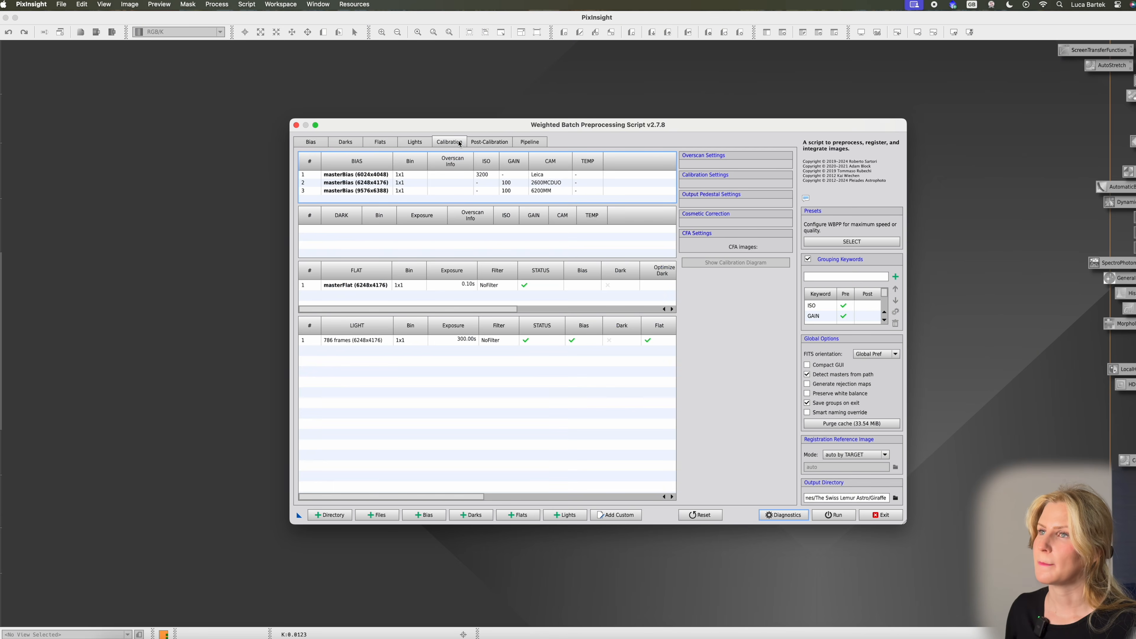
click(480, 142)
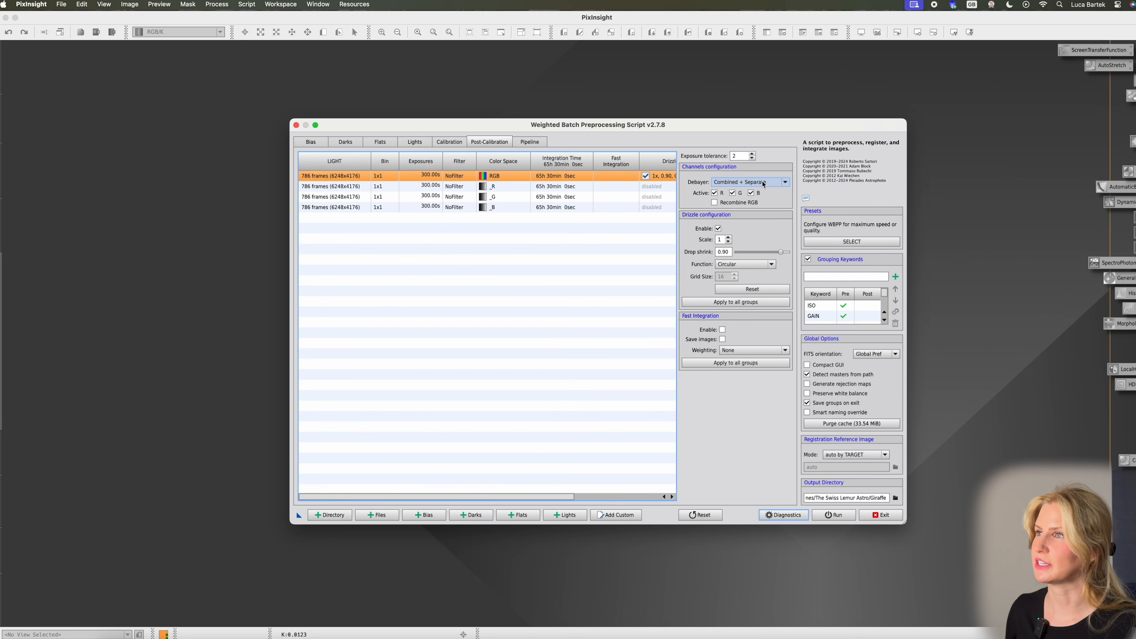
mouse_move(770, 184)
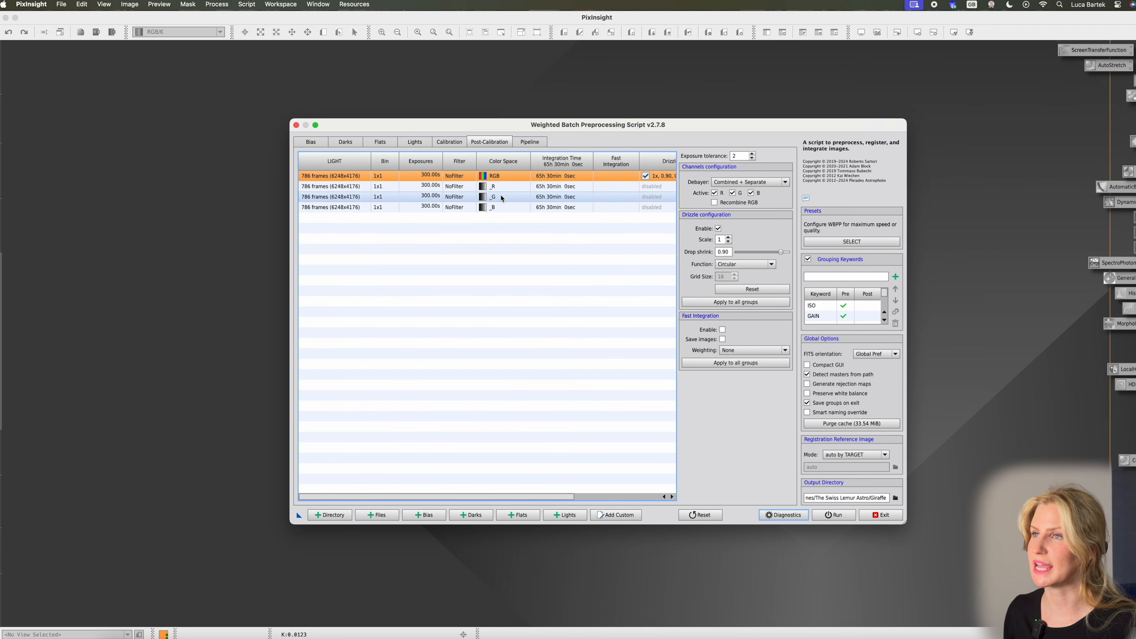
Check the WBPP diagnostic messages and exit the script without purging its cache
click(780, 515)
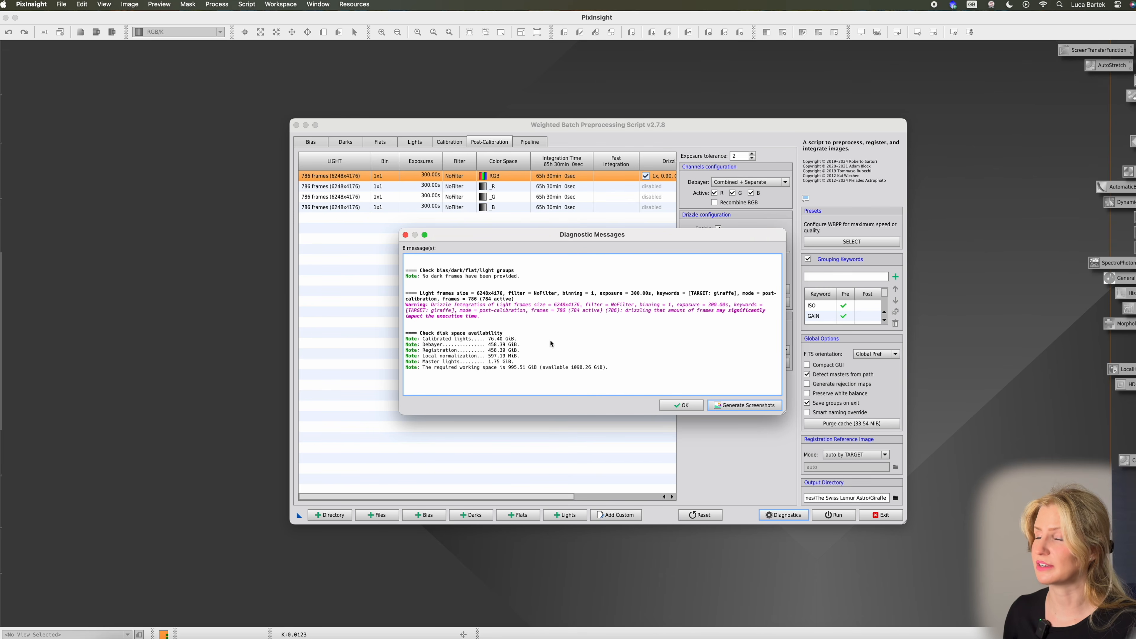
click(698, 406)
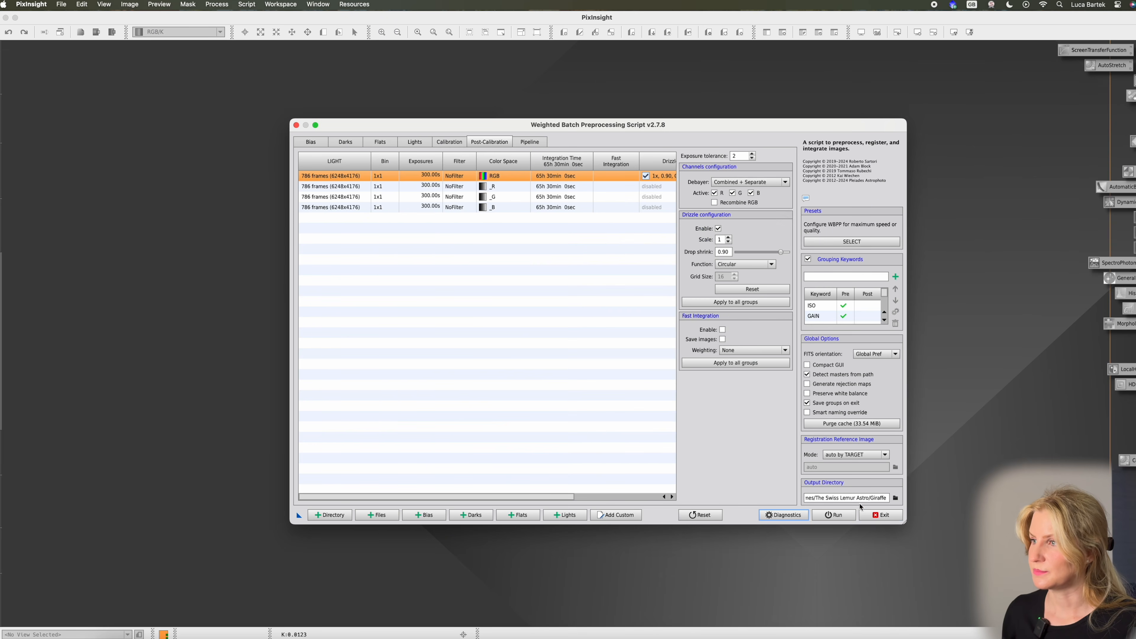
click(878, 515)
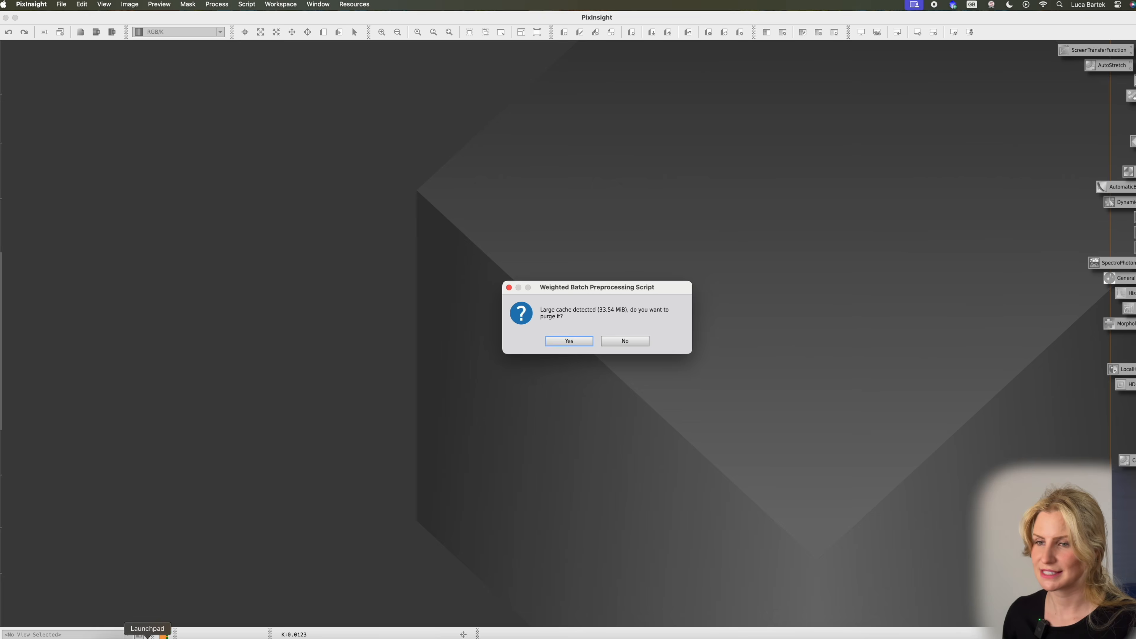
click(625, 341)
Enlarge the Giraffe folder window and inspect the contents of its scope-rasa subfolder
drag(264, 398, 339, 152)
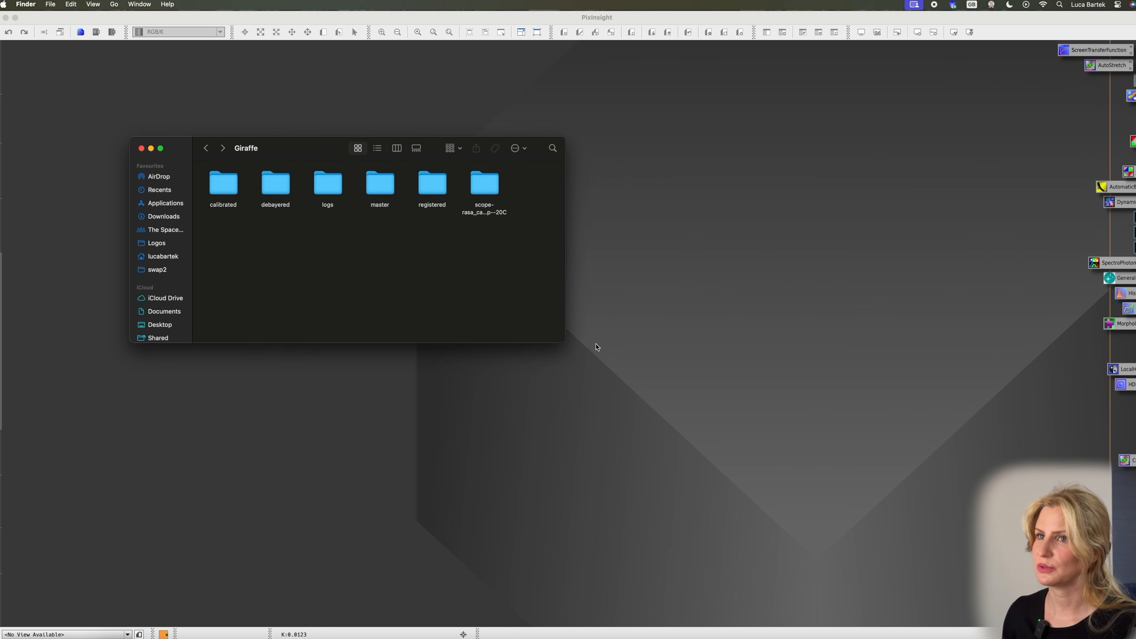
drag(563, 345, 783, 511)
double_click(485, 188)
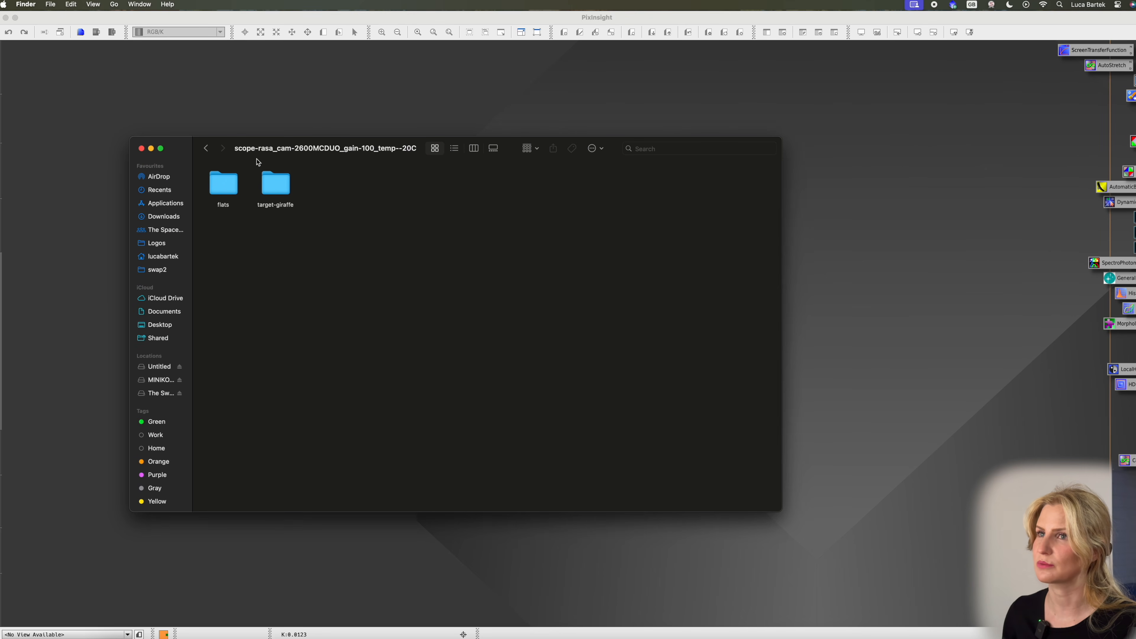
click(238, 182)
click(273, 187)
click(206, 148)
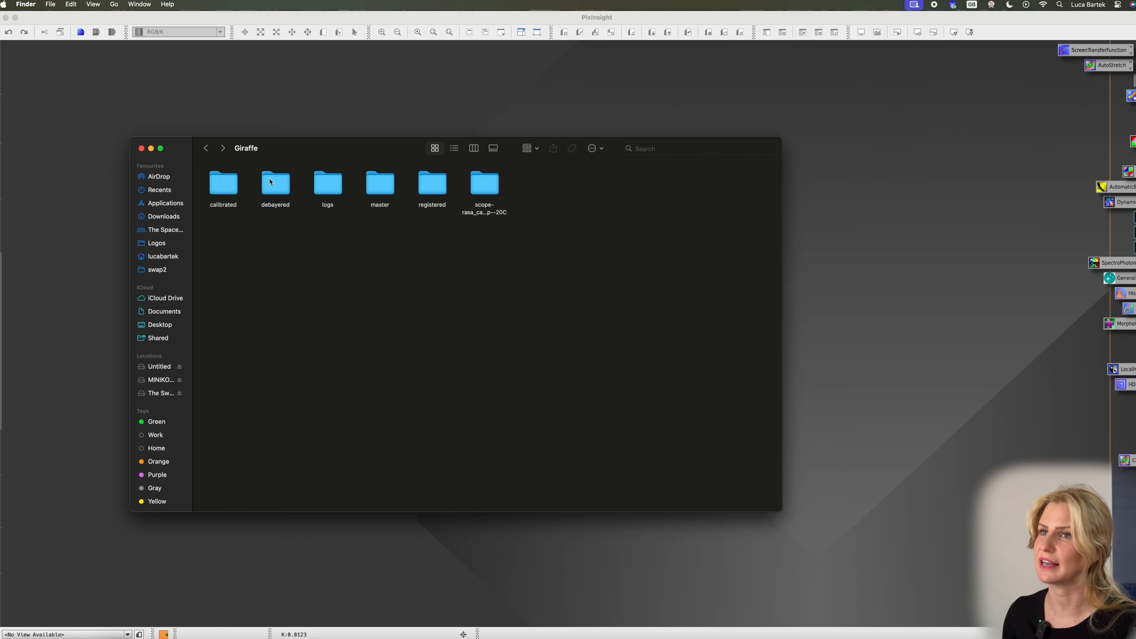
Look over the calibrated and debayered output folders and open the registered folder
click(218, 194)
click(275, 184)
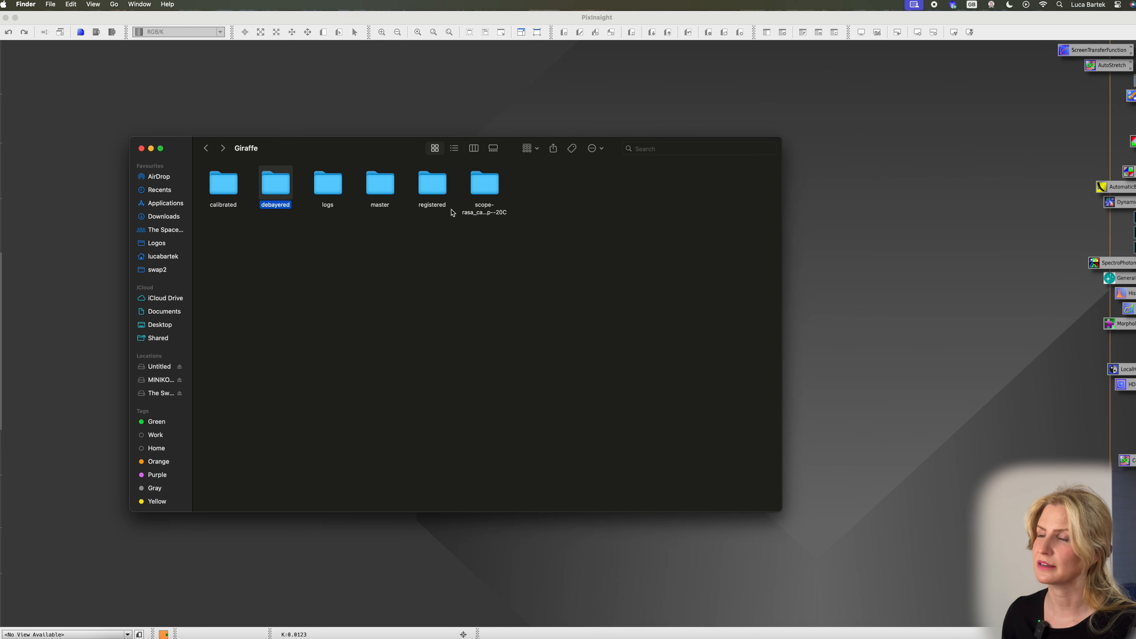
click(440, 202)
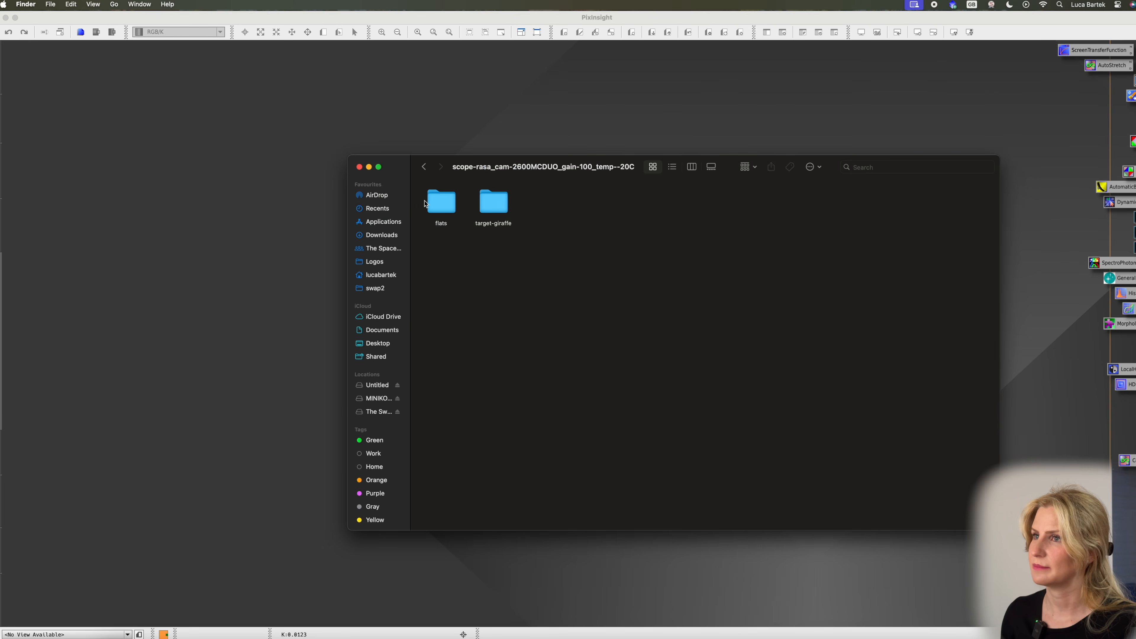
click(423, 173)
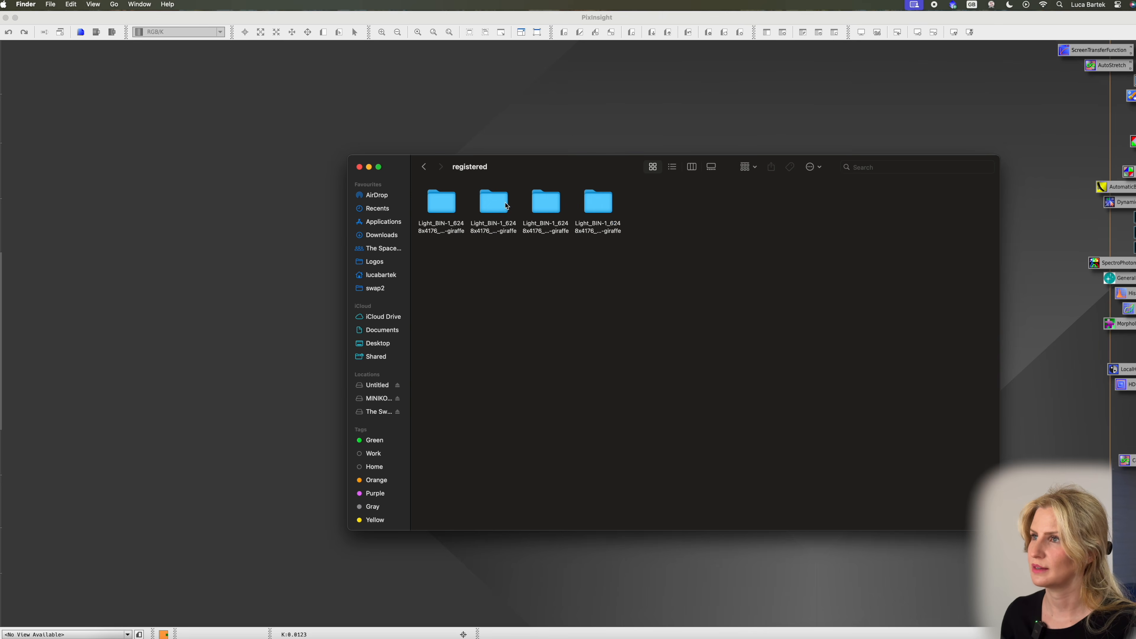
click(672, 167)
double_click(655, 229)
scroll(602, 448, down, 5)
scroll(603, 448, down, 15)
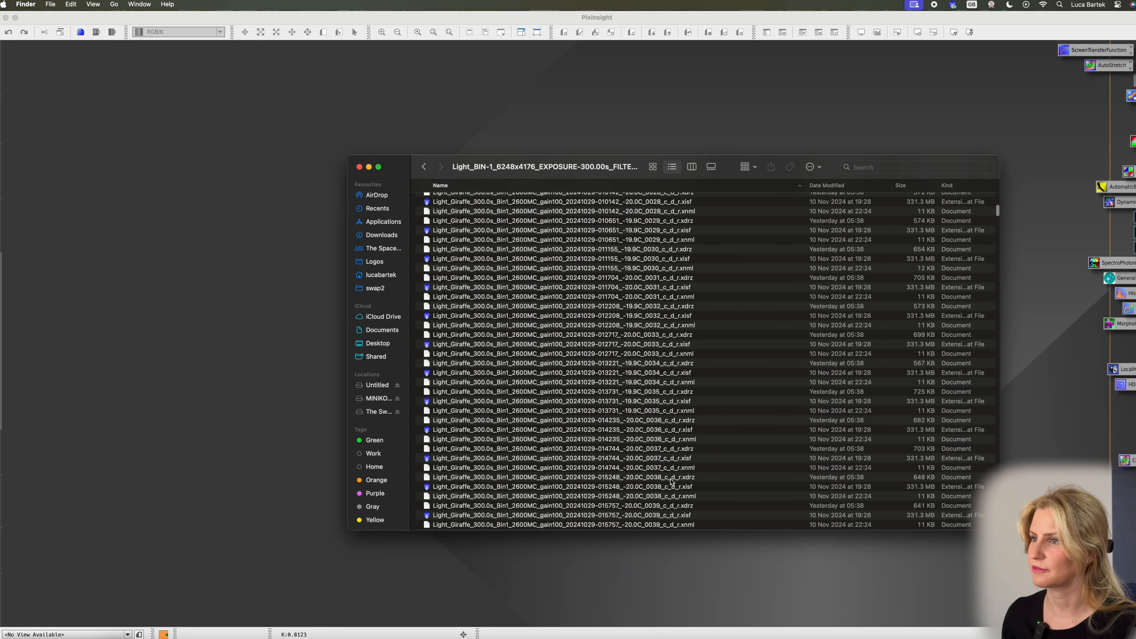
double_click(657, 486)
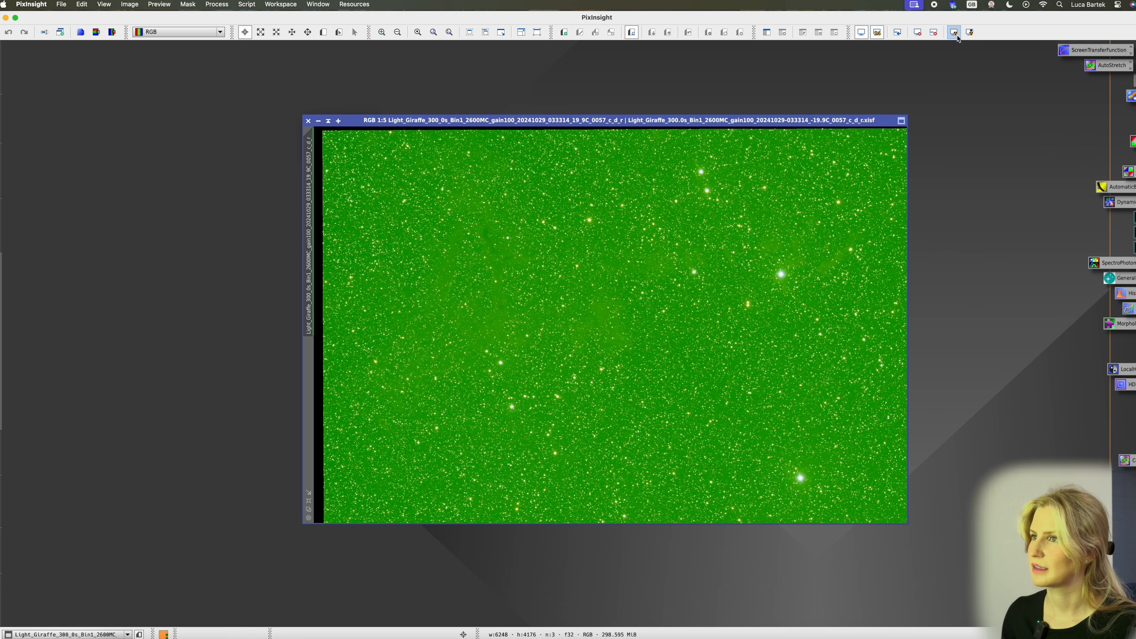
Apply an unlinked auto-stretch to the registered frame, inspect the dark nebula and close the image
click(915, 93)
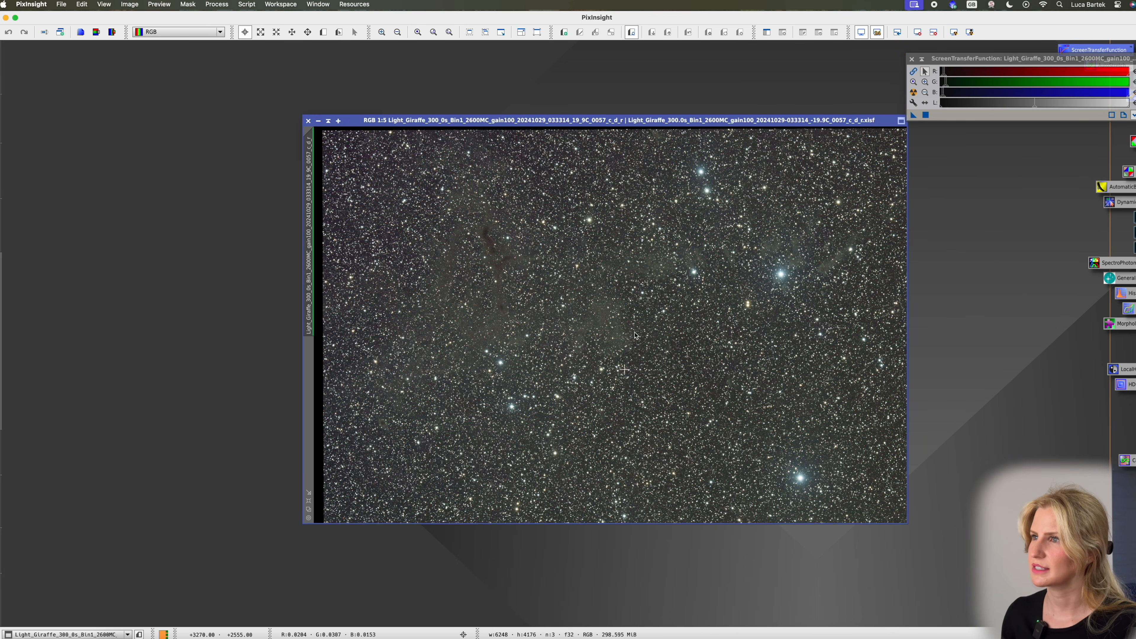
scroll(582, 298, up, 4)
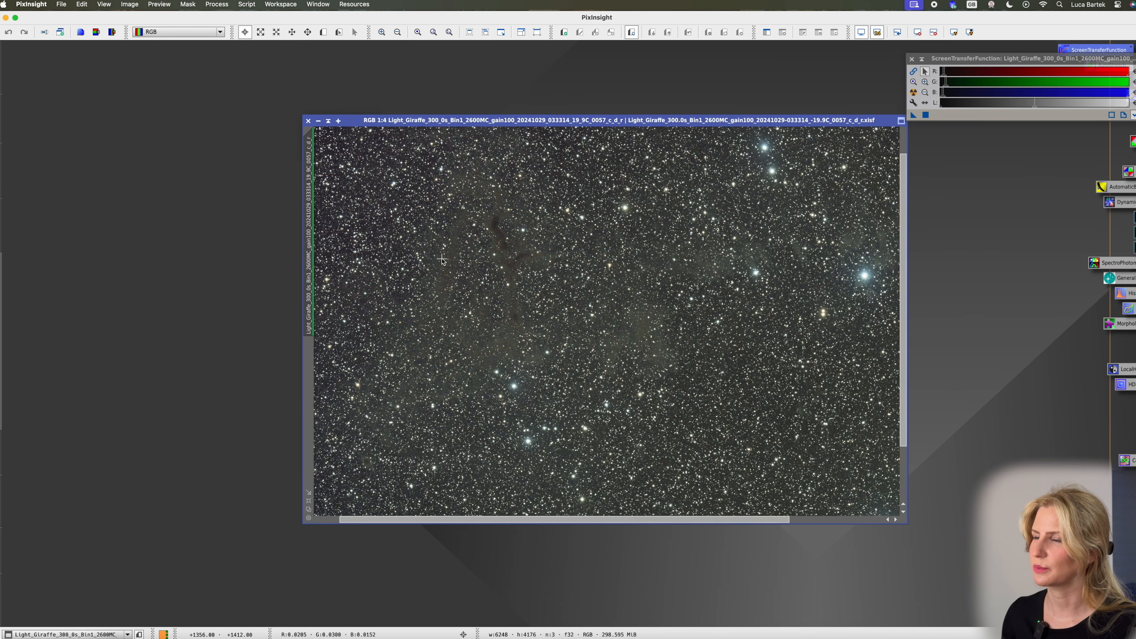
scroll(636, 354, down, 4)
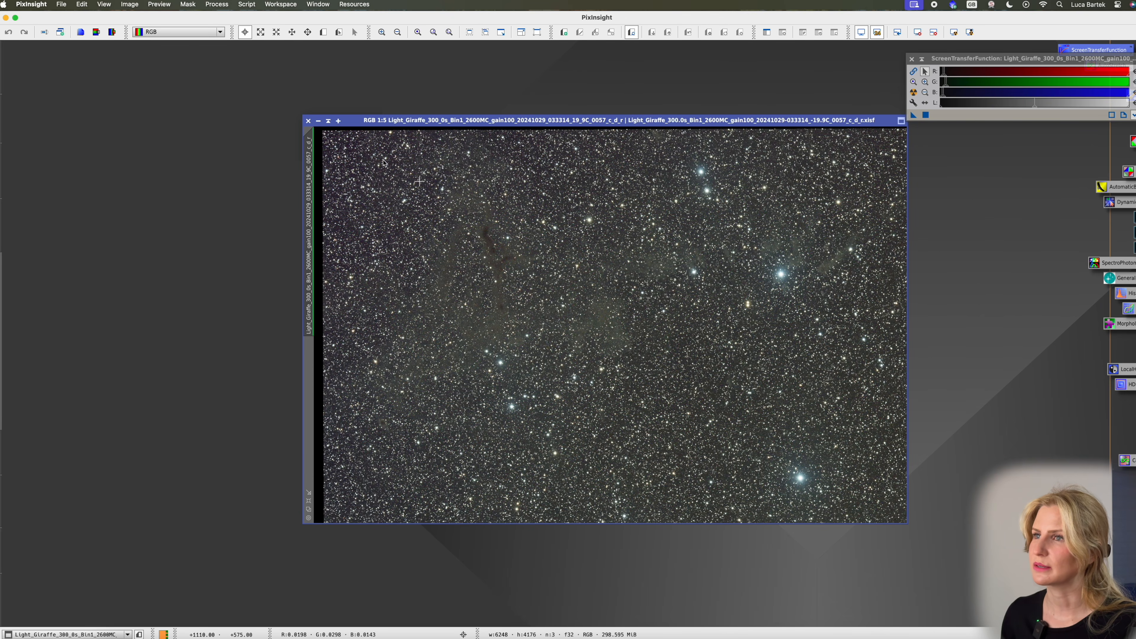
click(309, 121)
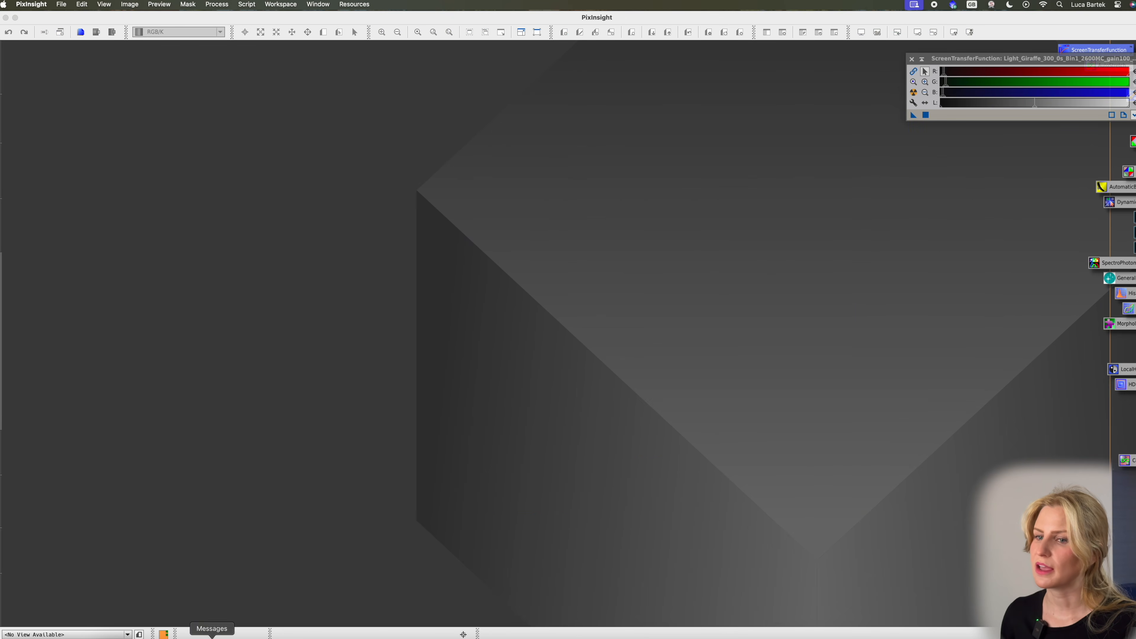
Open the autocropped R, G, B and RGB drizzle_1x master lights from the Giraffe master folder in PixInsight
click(115, 633)
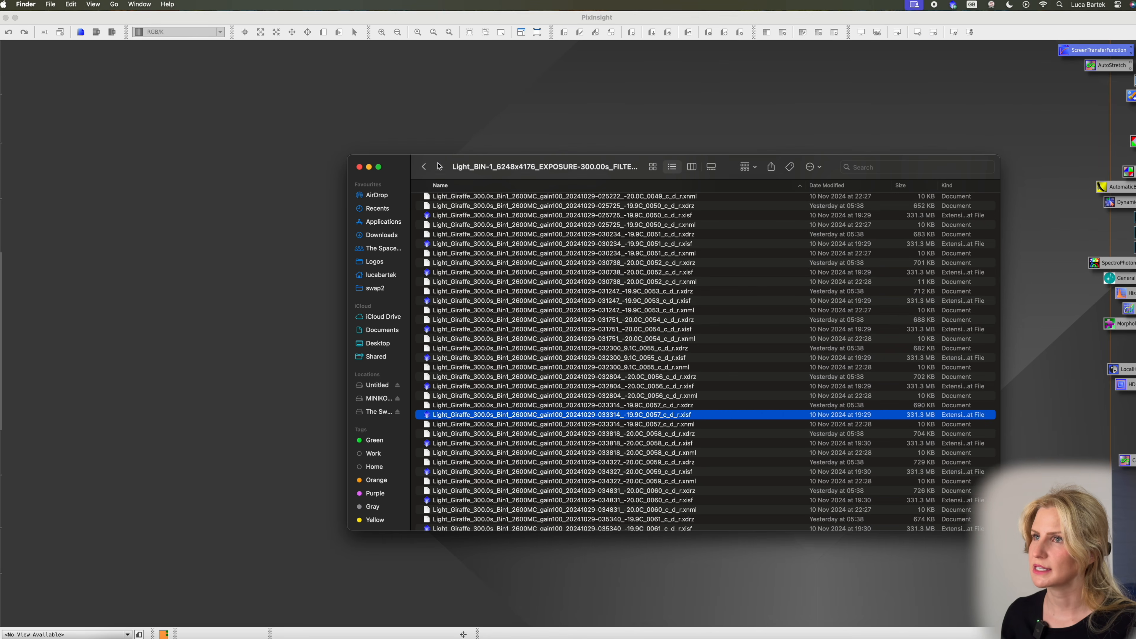
click(425, 168)
click(425, 168)
double_click(590, 205)
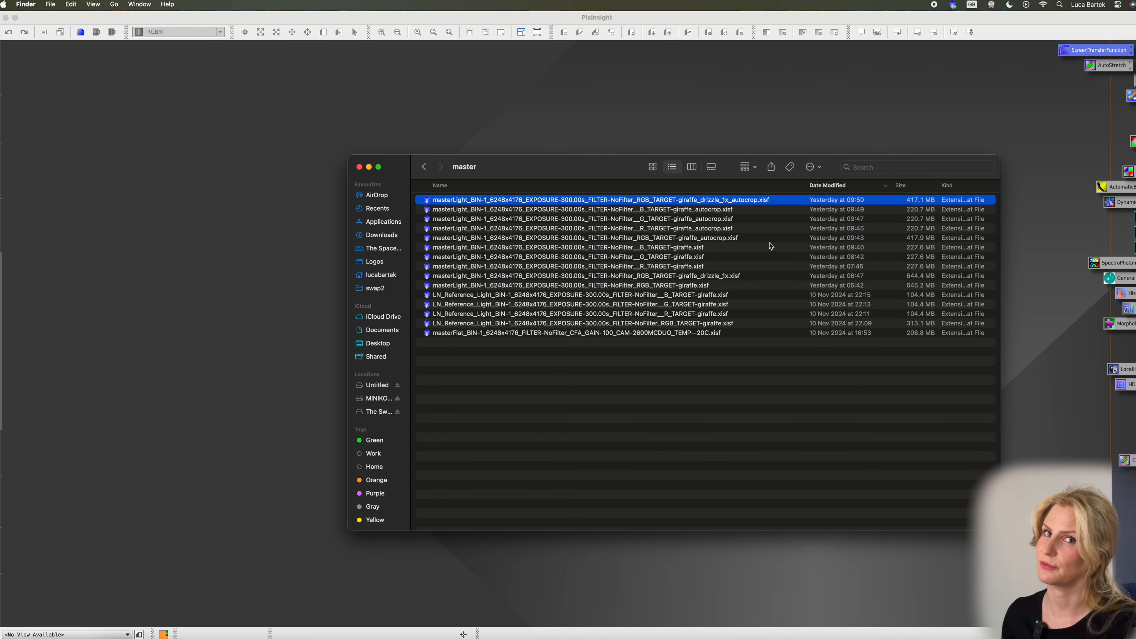
shift+click(743, 237)
double_click(743, 237)
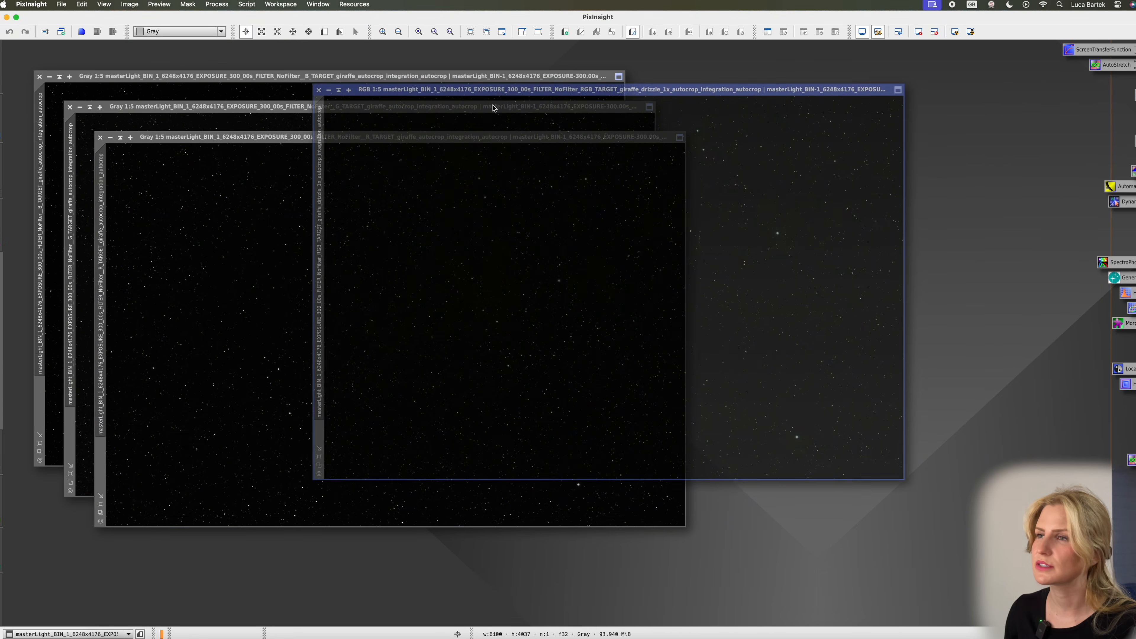
Auto-stretch the RGB drizzle master light, inspect it and move its window aside
click(955, 31)
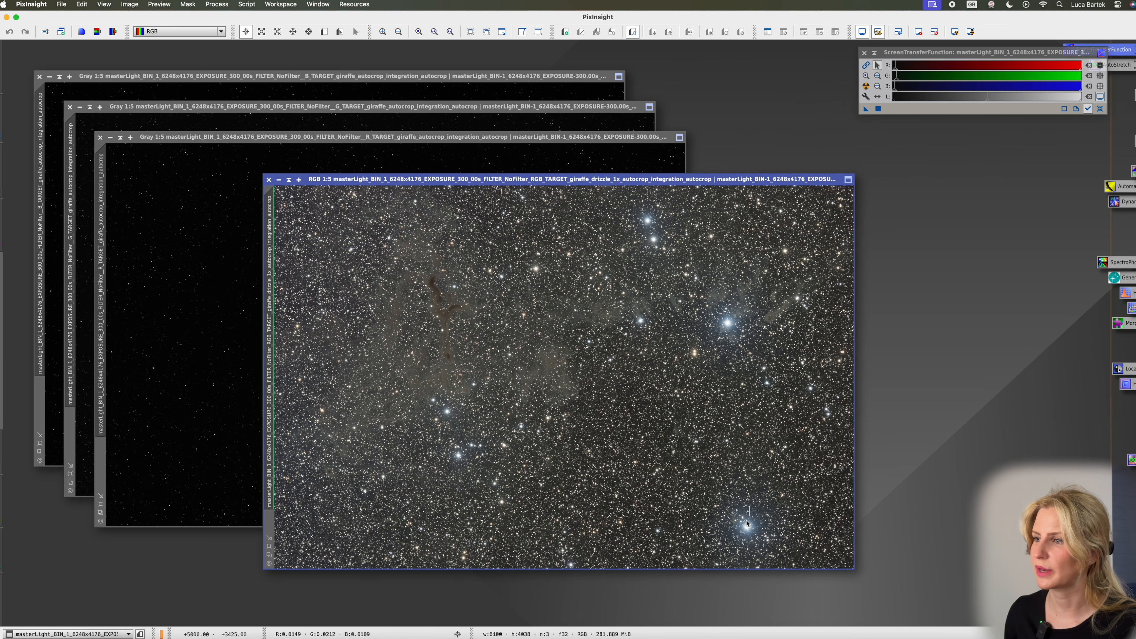
scroll(398, 354, up, 2)
scroll(398, 354, down, 2)
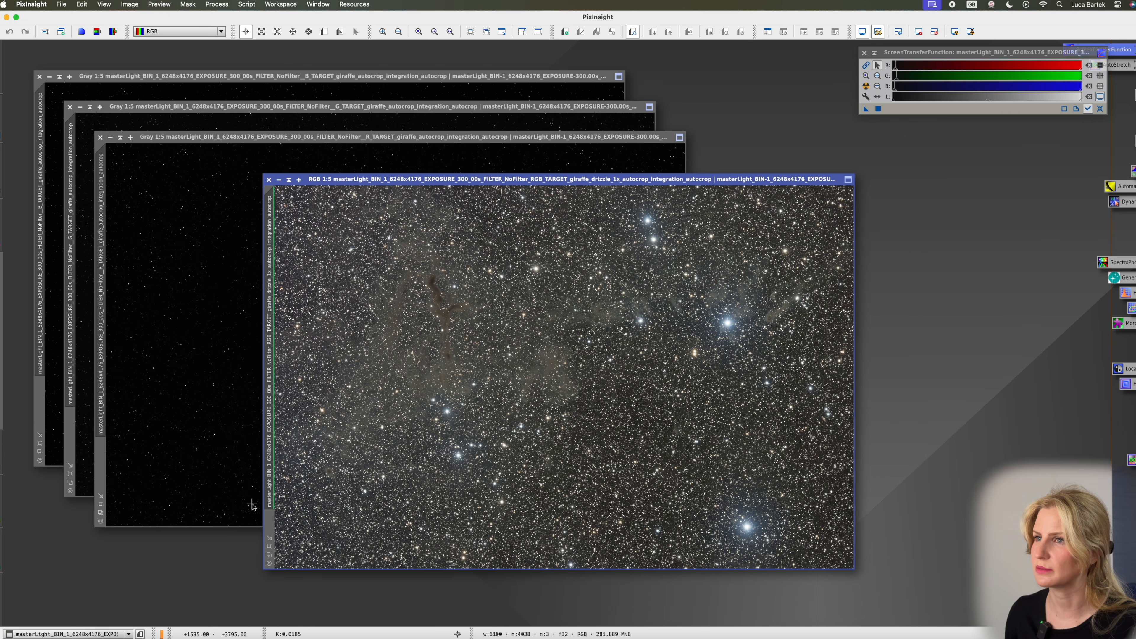
drag(304, 173, 431, 167)
Bring the R master light forward, auto-stretch it and inspect the dark nebula at 1:1
drag(327, 140, 444, 182)
click(865, 87)
scroll(390, 280, up, 4)
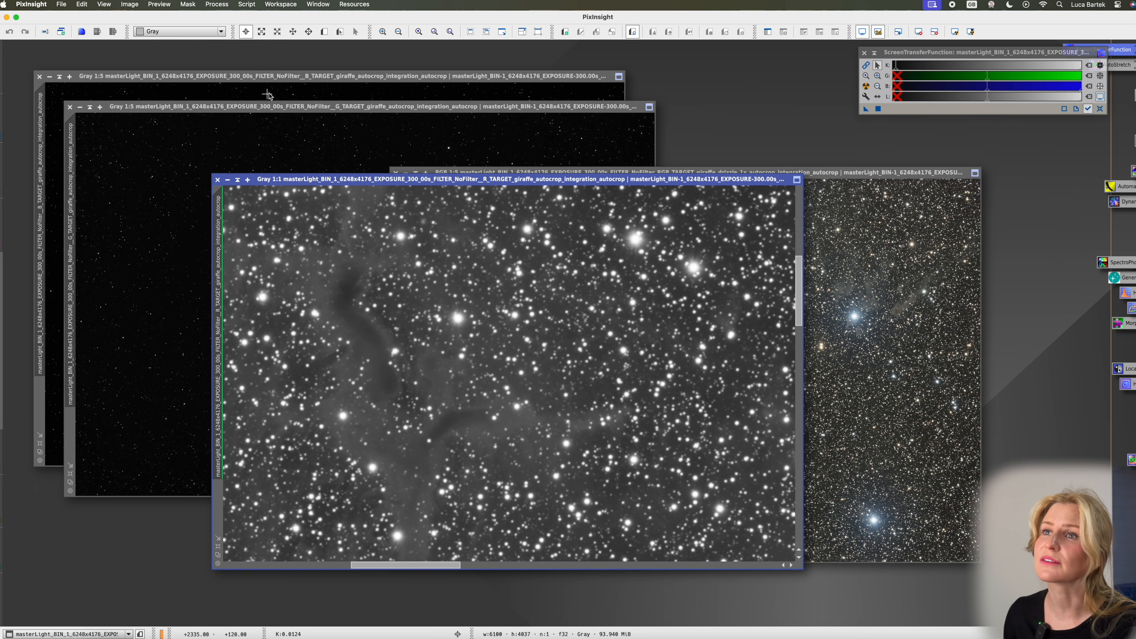
Bring the G master light forward, auto-stretch it and inspect it at 1:1
drag(266, 108, 428, 181)
click(866, 86)
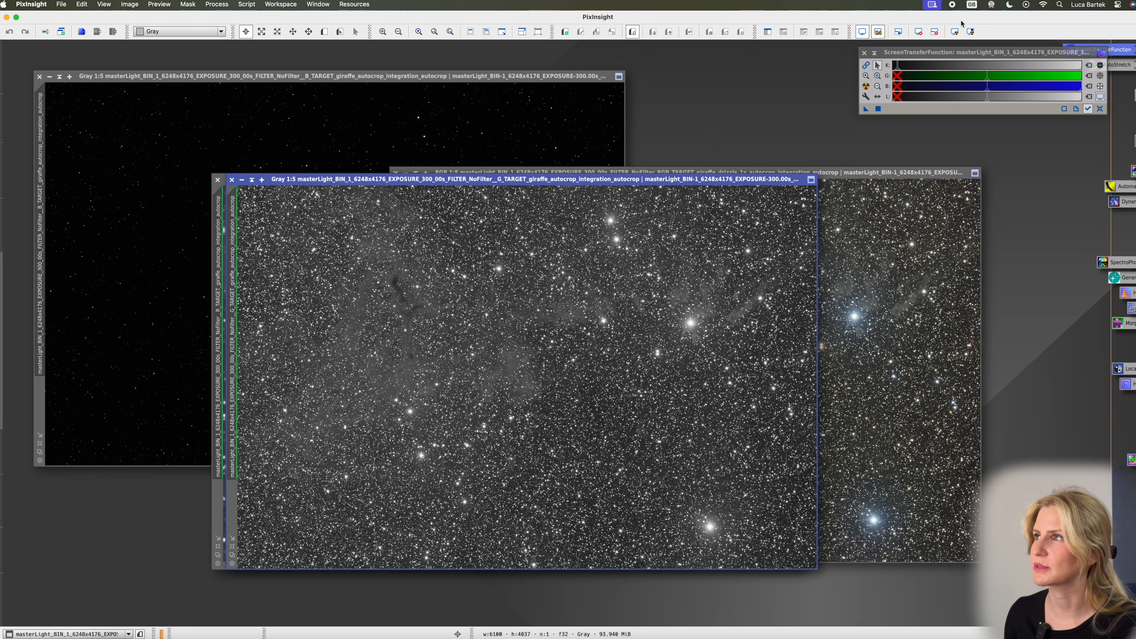
scroll(492, 282, up, 4)
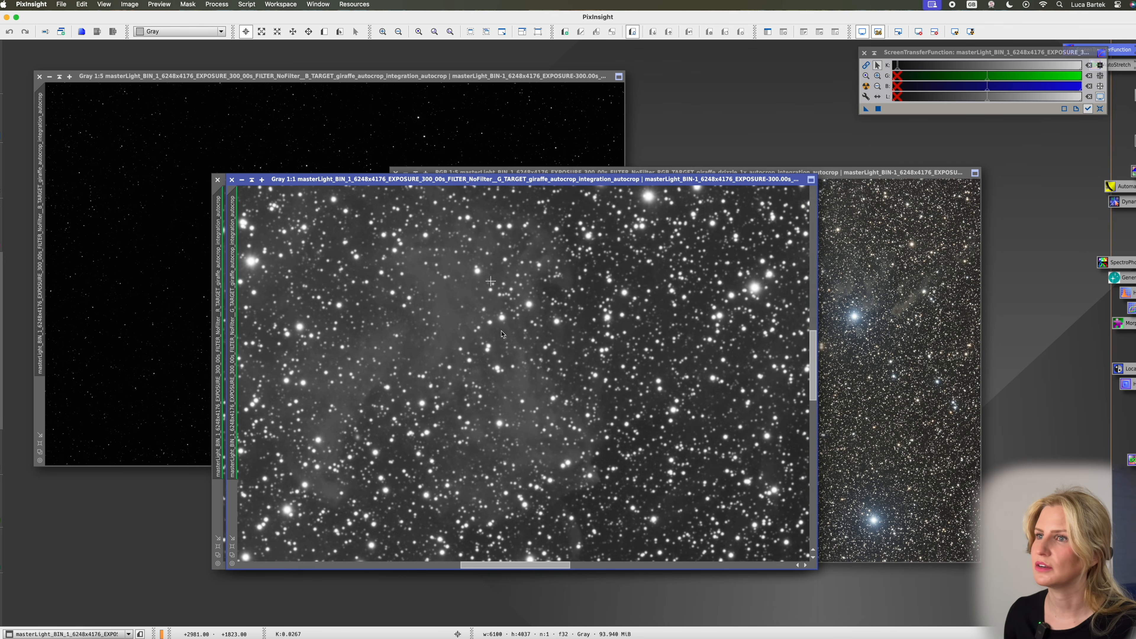
Bring the B master light forward, auto-stretch it and set its zoom to 1:1
drag(201, 79, 394, 158)
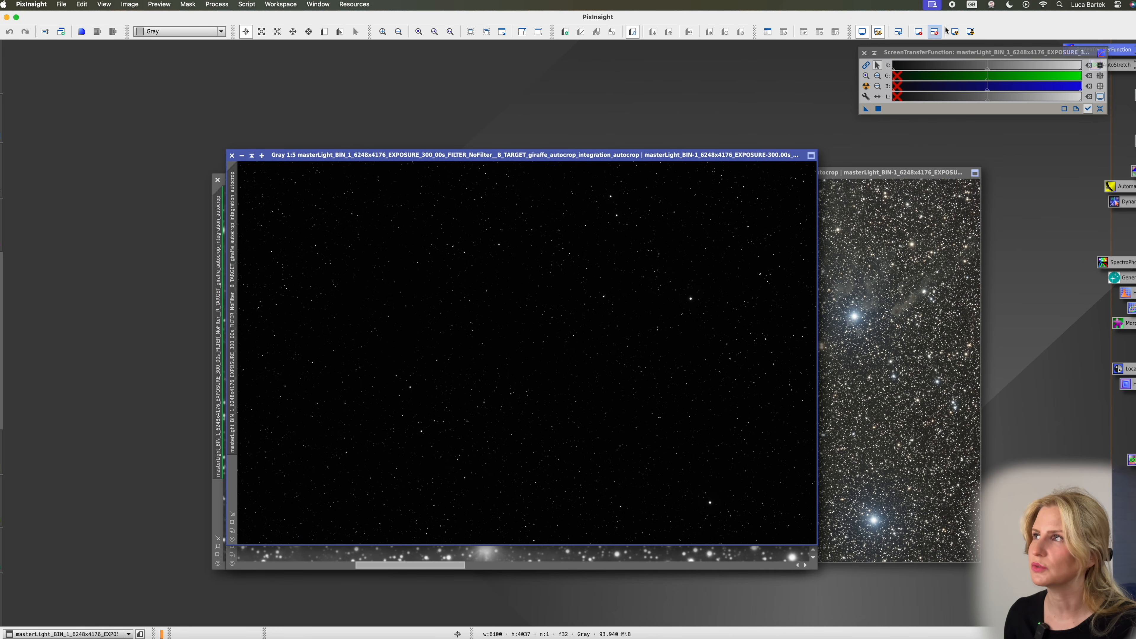
click(955, 31)
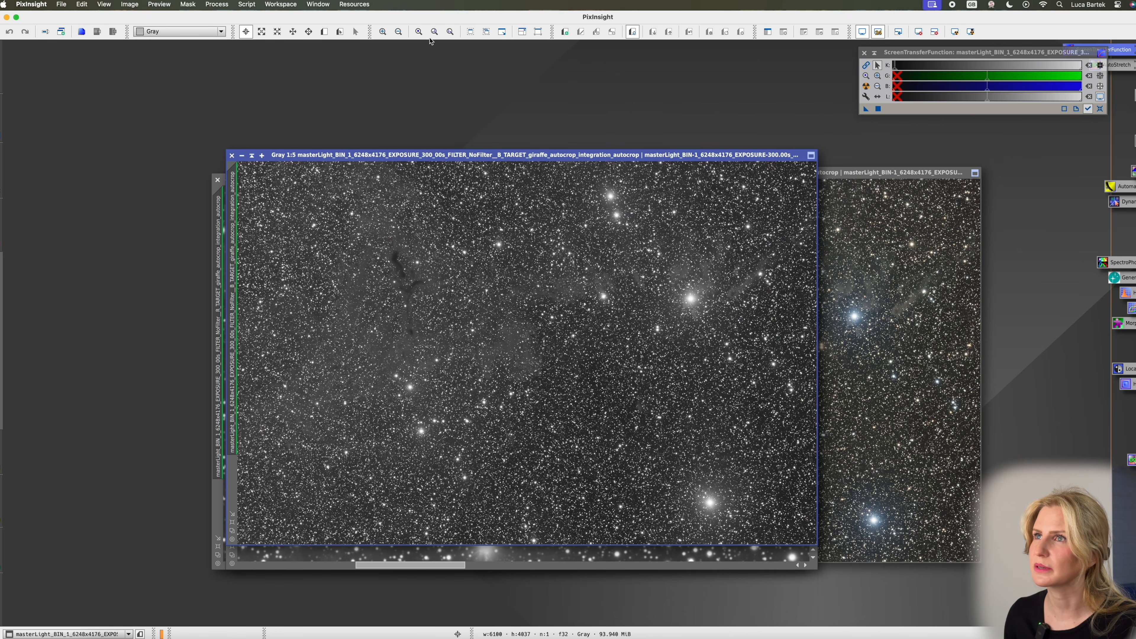
click(420, 32)
Shade the B, G and R master windows and stack their title bars in a corner of the workspace
drag(555, 348, 143, 54)
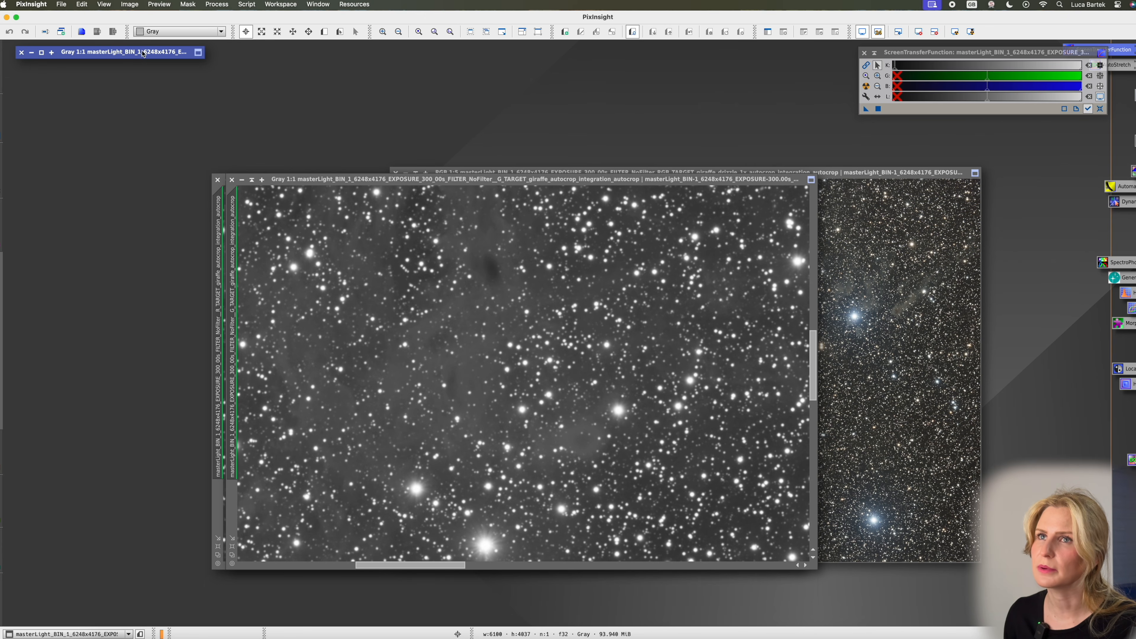
click(251, 180)
drag(590, 371, 179, 65)
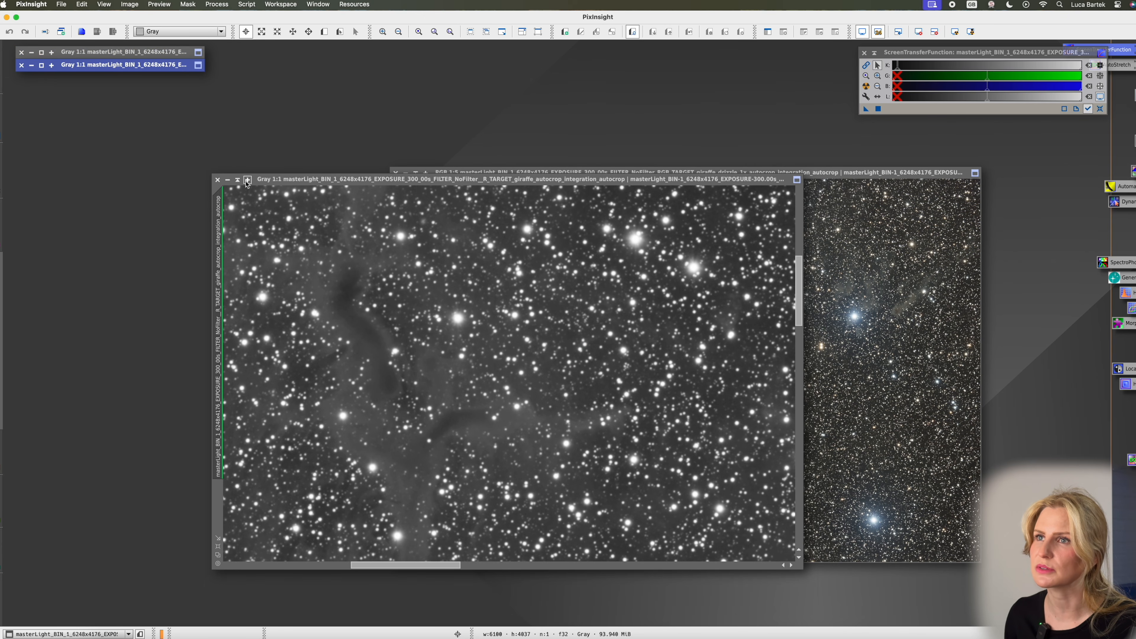
click(238, 180)
drag(530, 368, 133, 74)
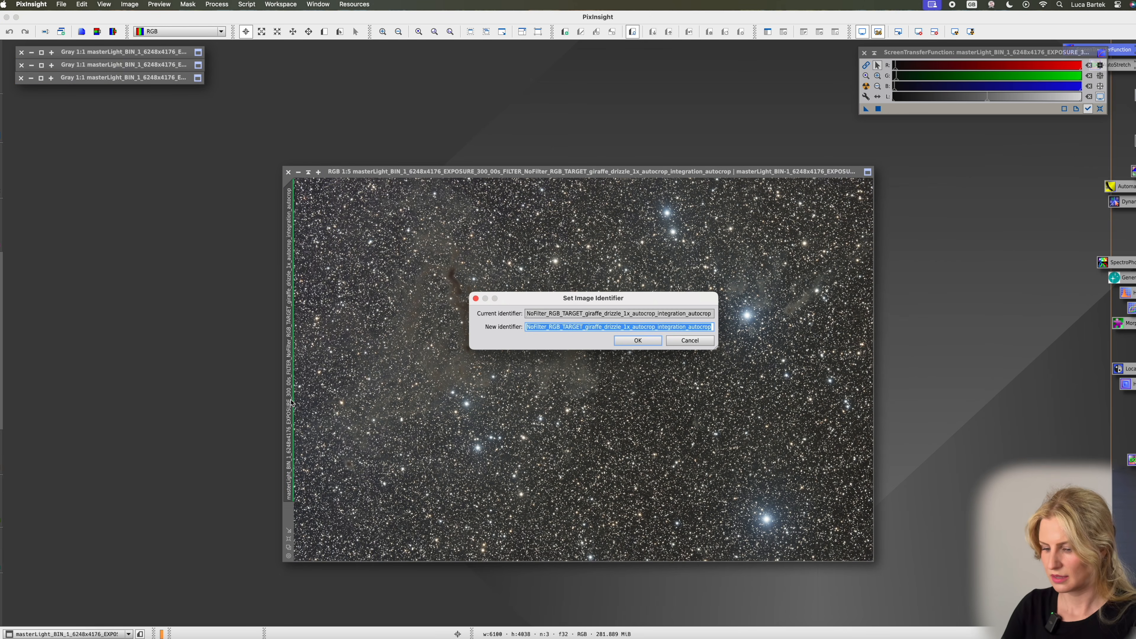
Rename the color master light's identifier to rgb and mirror the image vertically
text(rgb)
key(Return)
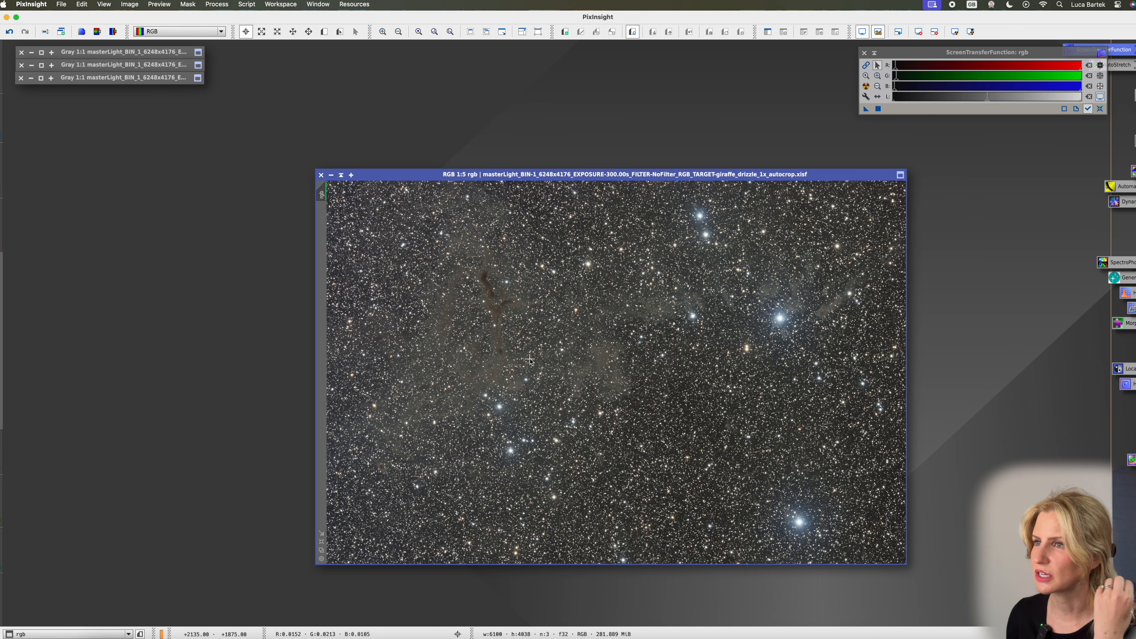
click(130, 4)
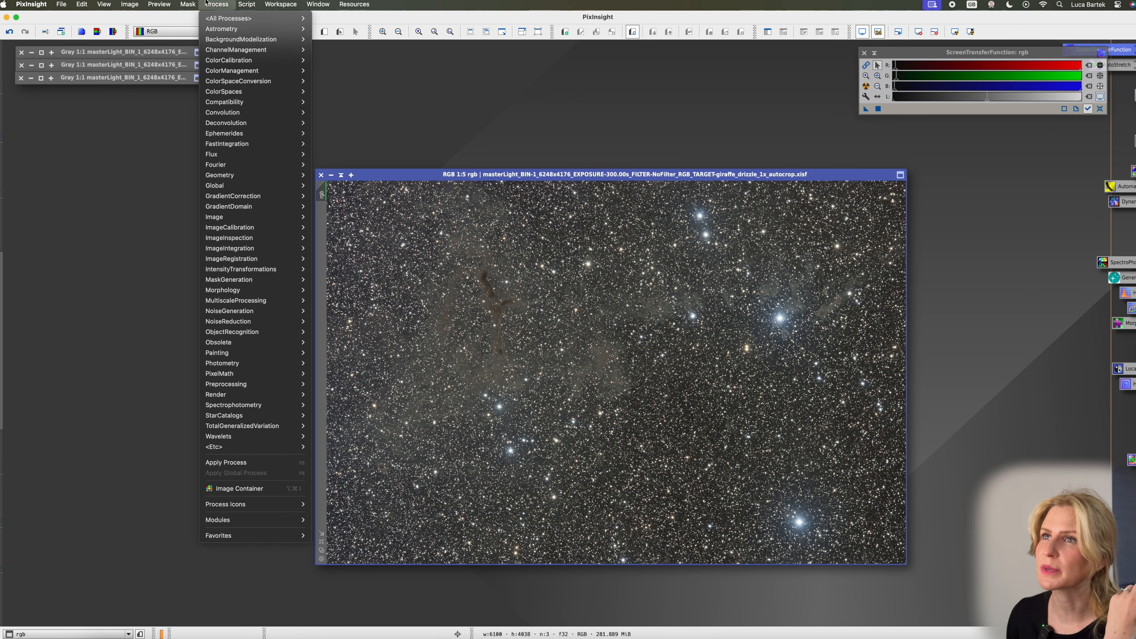
mouse_move(247, 3)
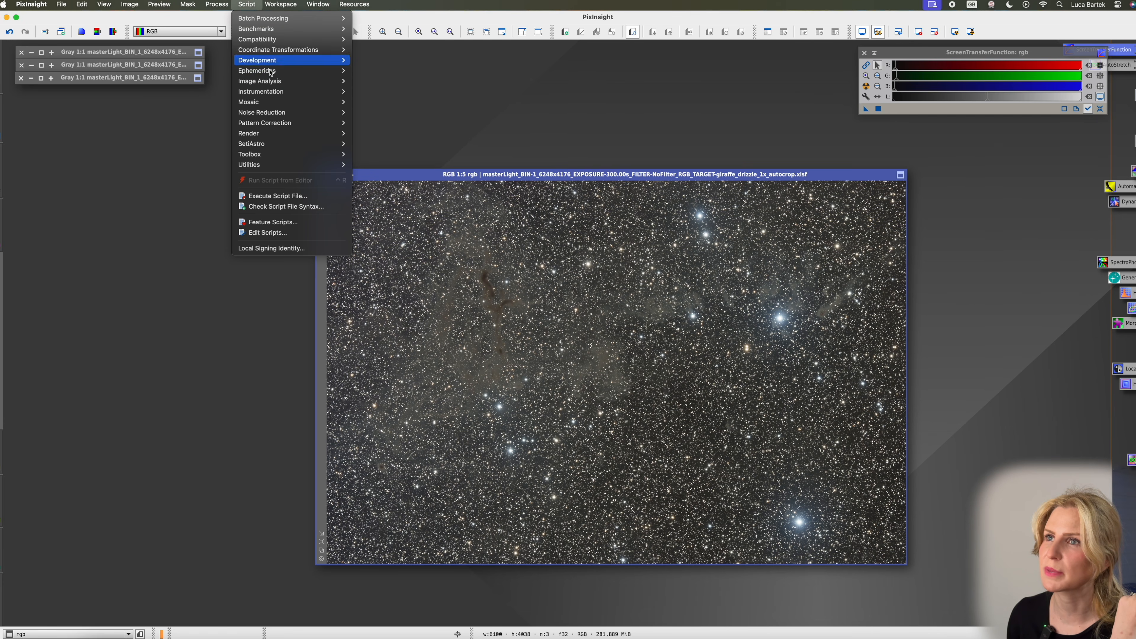
mouse_move(290, 115)
mouse_move(129, 5)
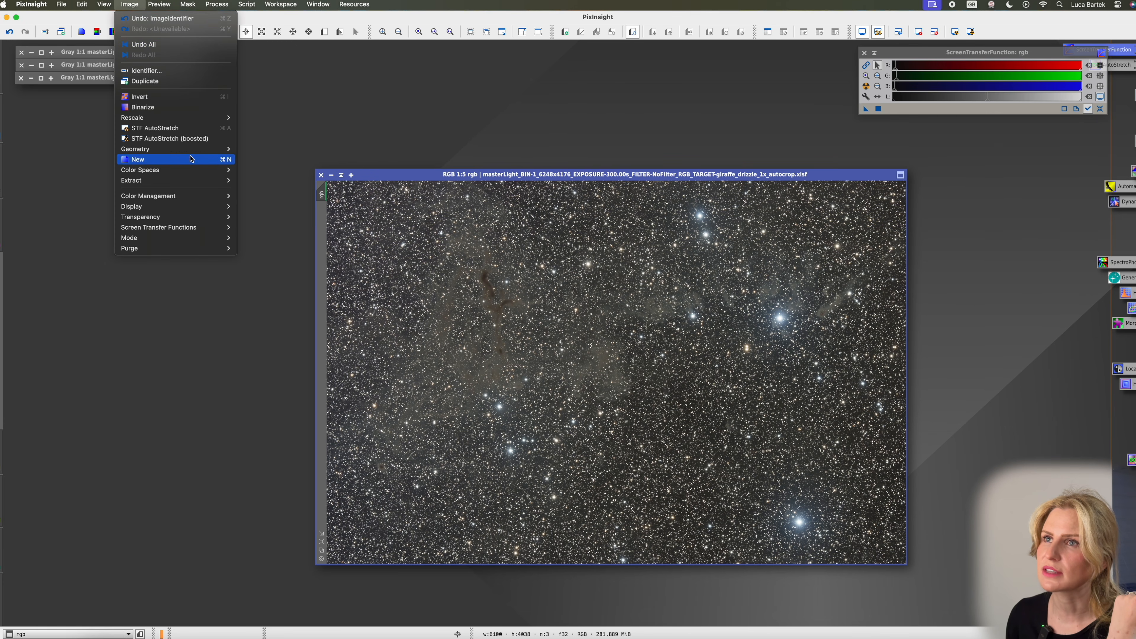
mouse_move(192, 149)
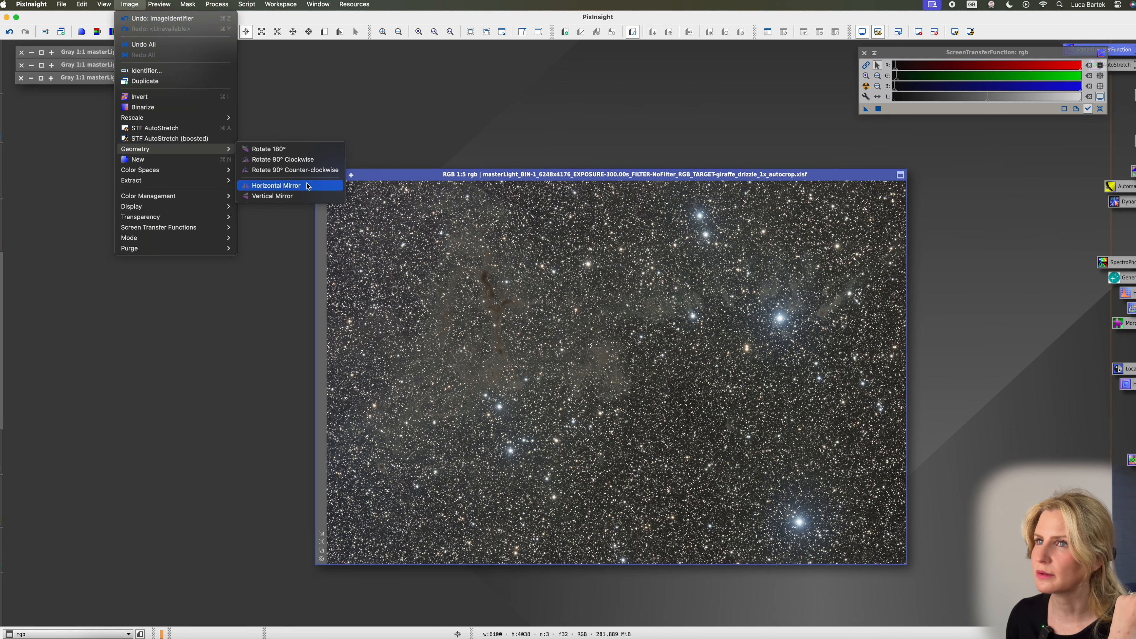
click(306, 197)
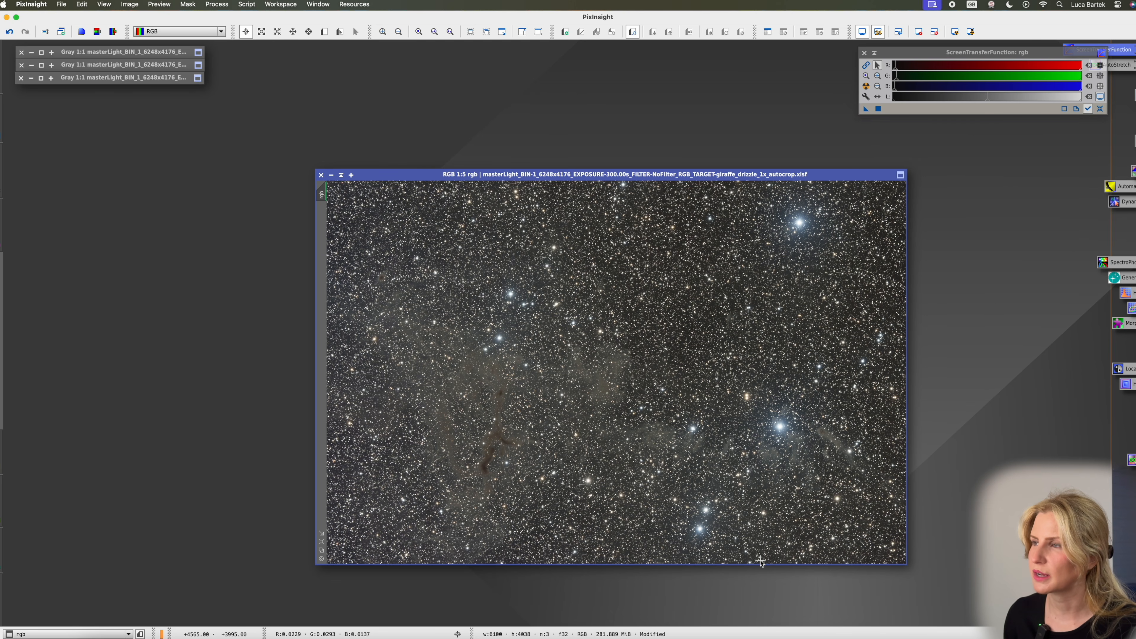
Inspect the rgb image's stars at 2:1, return to 1:5 and reapply the auto-stretch
drag(558, 170, 582, 166)
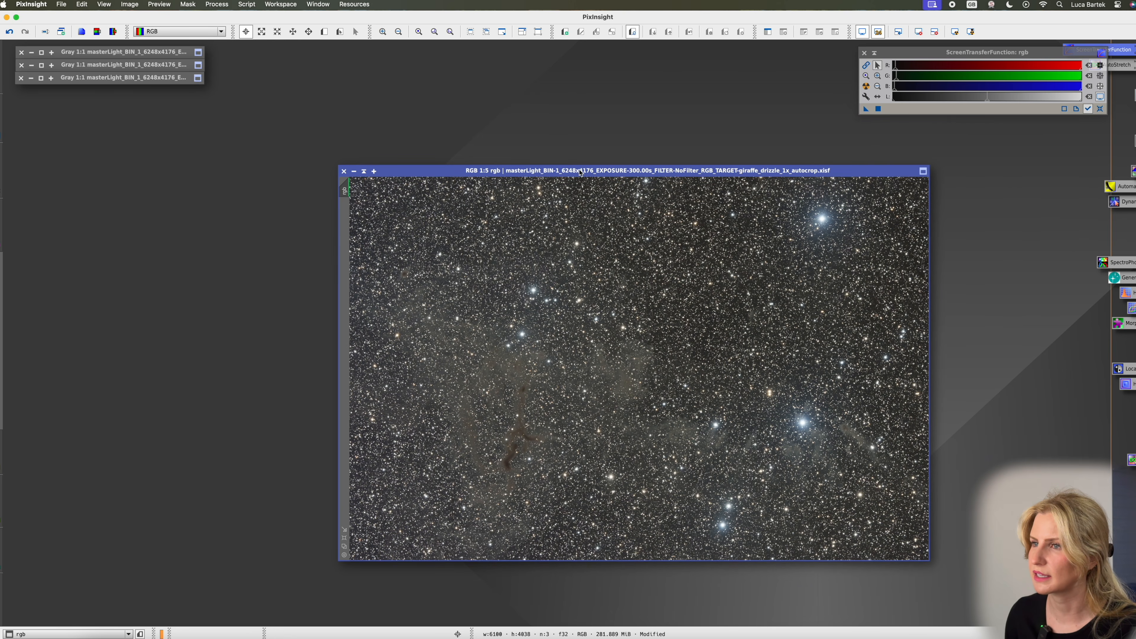
scroll(552, 416, up, 5)
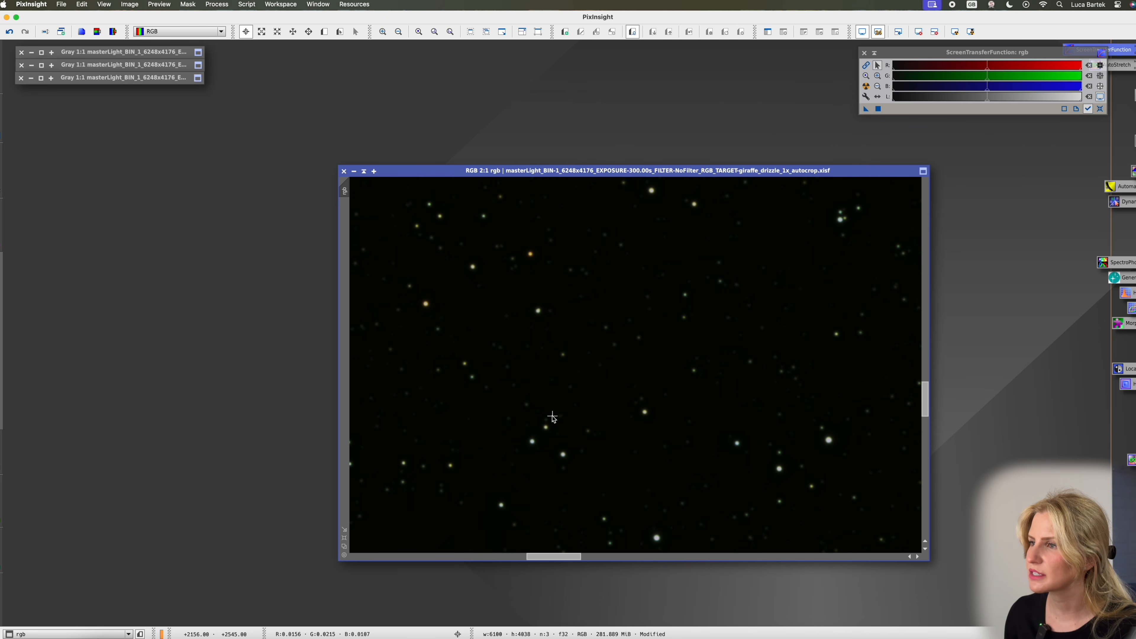
scroll(553, 417, down, 3)
scroll(550, 421, down, 3)
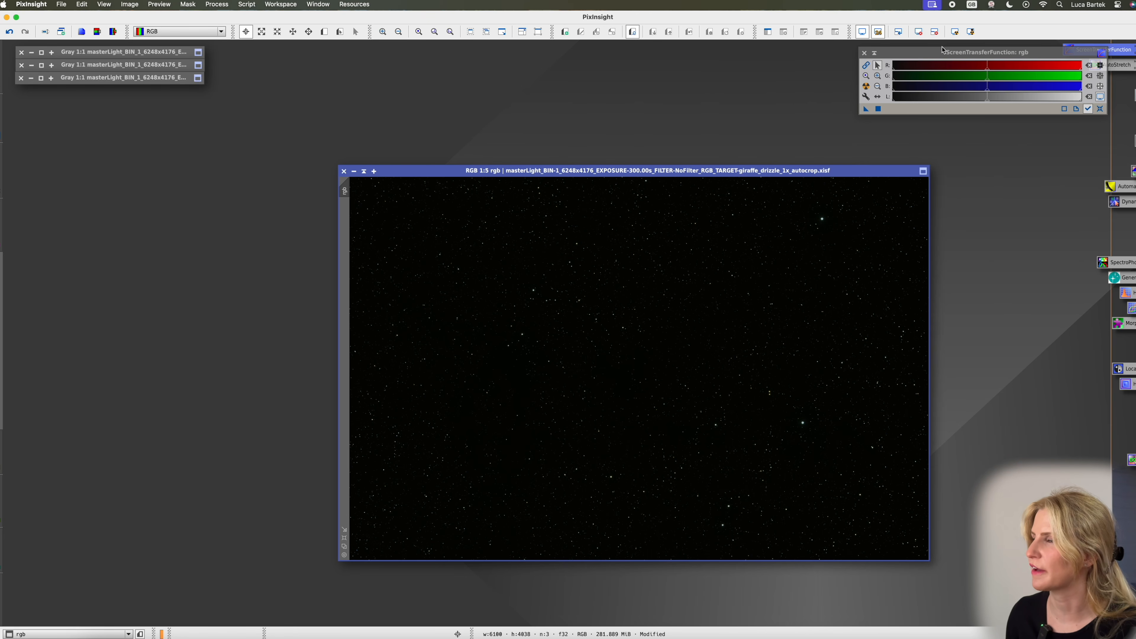
click(955, 31)
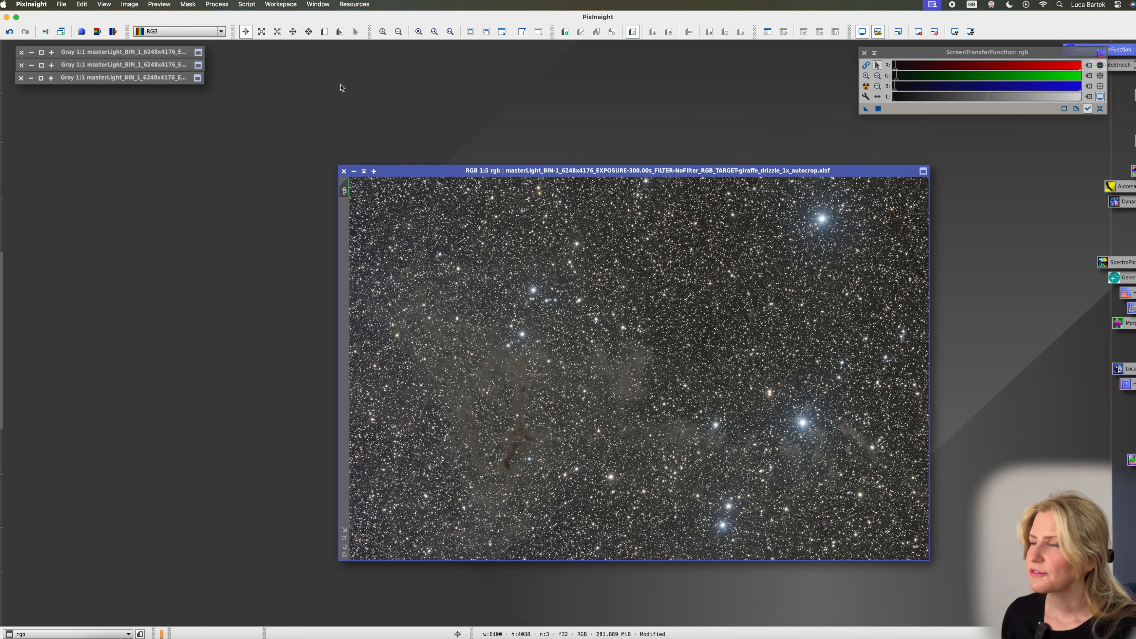
click(259, 4)
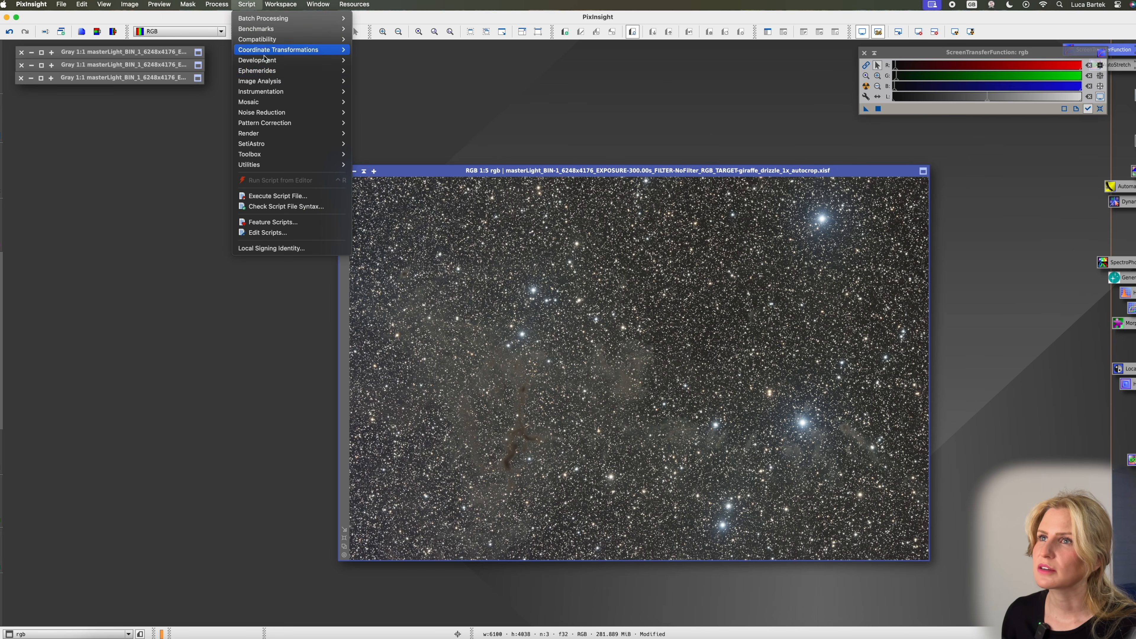
mouse_move(268, 79)
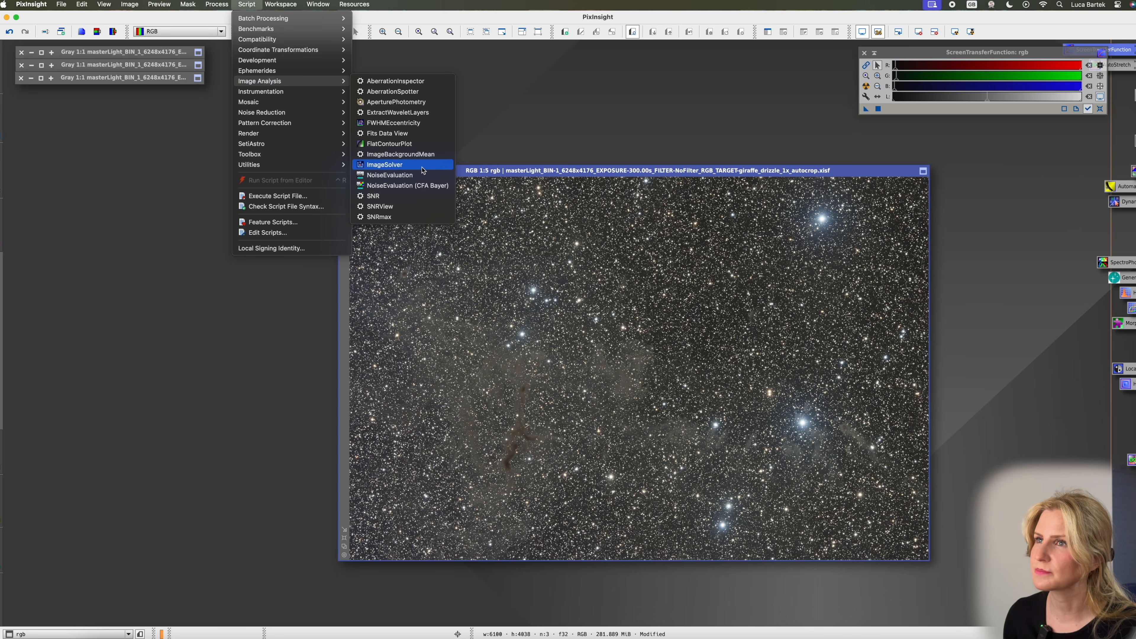
click(423, 170)
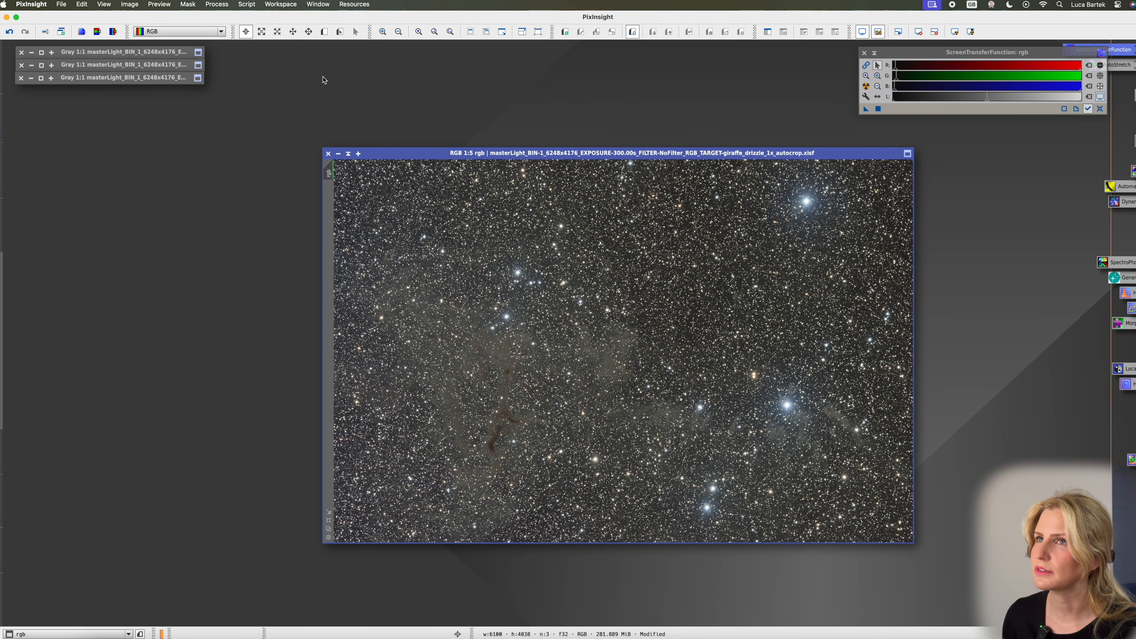
Create a preview around the dark nebula in the rgb image and display it
click(323, 35)
drag(468, 342, 574, 414)
click(329, 199)
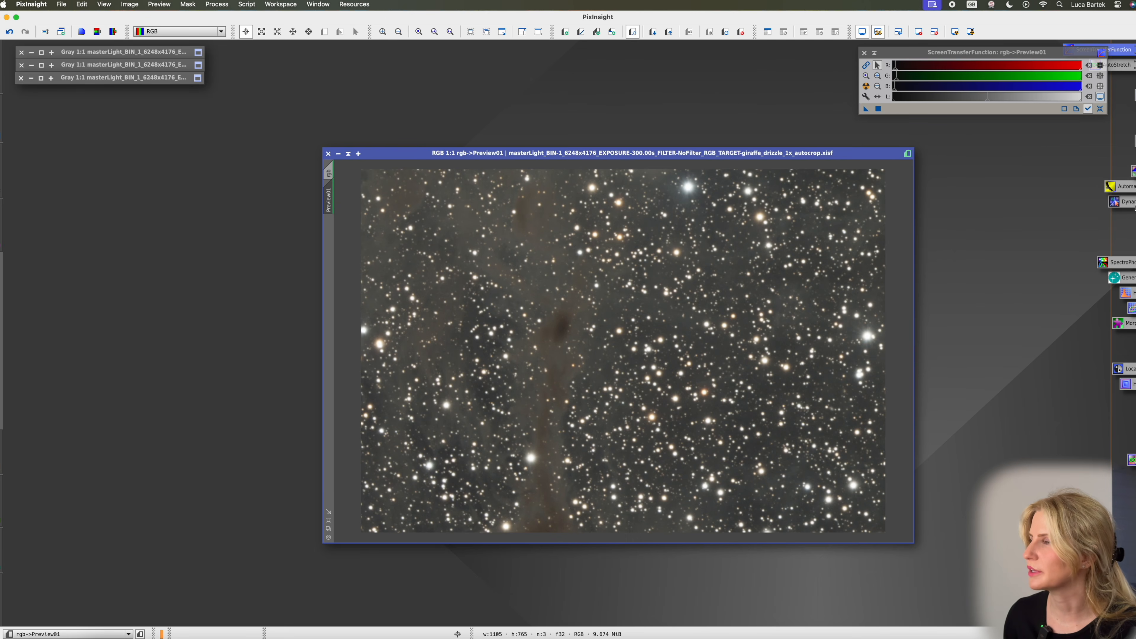
Open BlurXTerminator, reset it to defaults and start its real-time preview on the dark nebula region at Maximum quality
double_click(1135, 232)
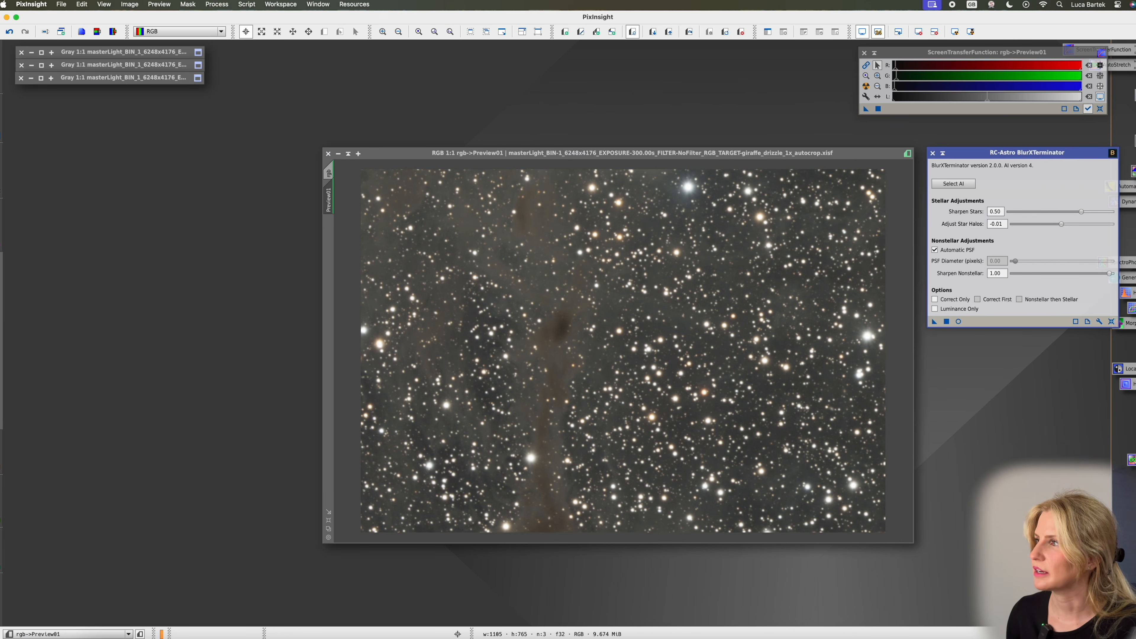
click(1111, 322)
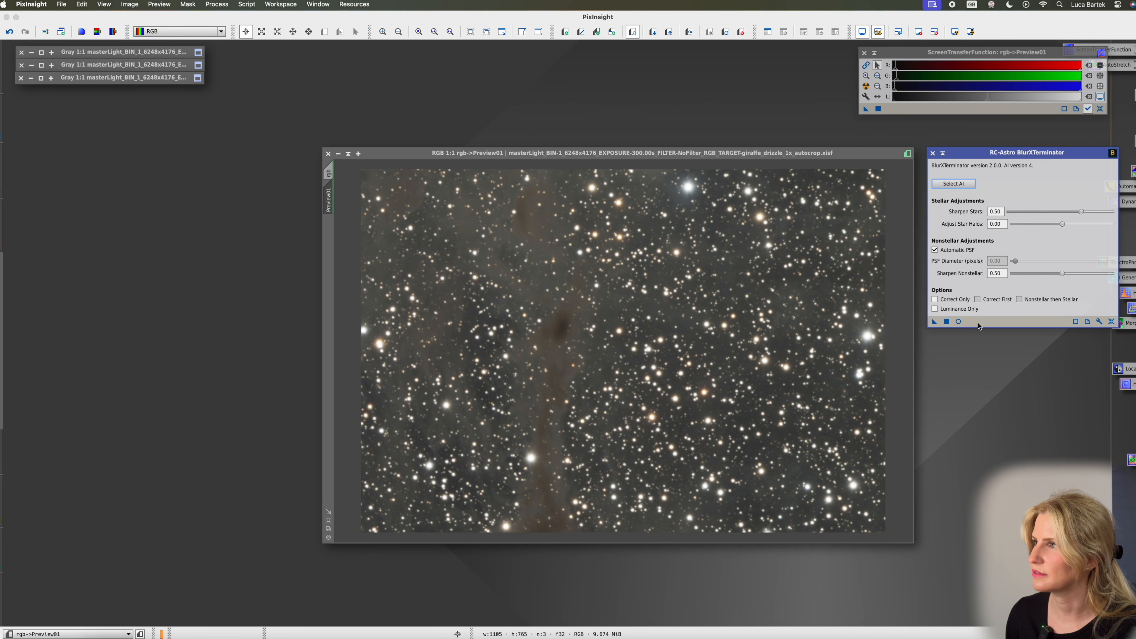
click(962, 323)
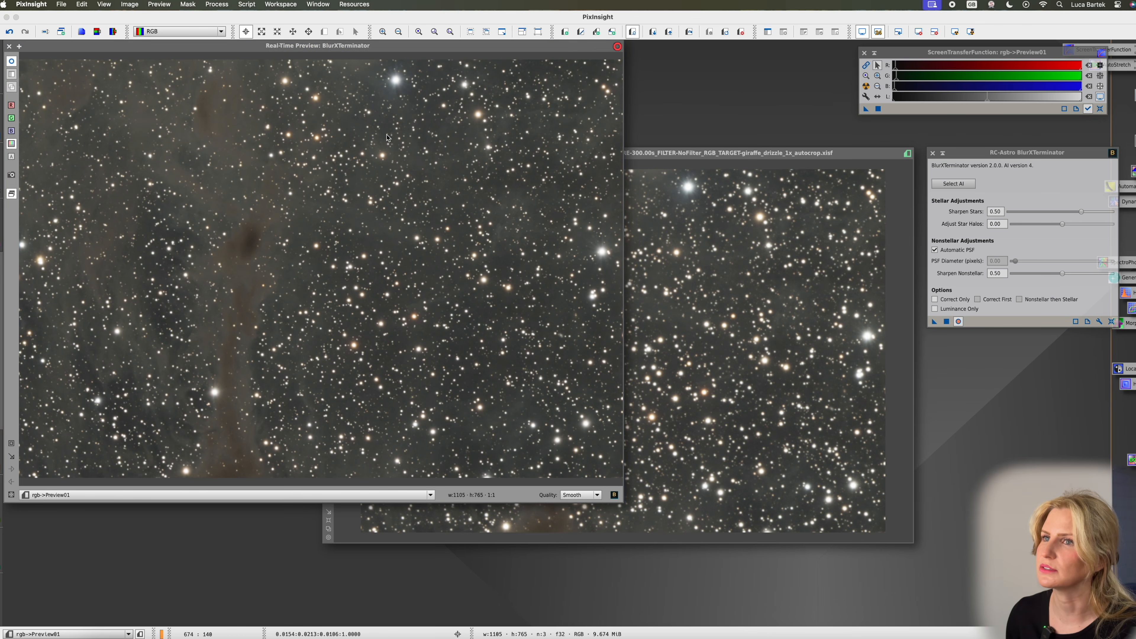
drag(343, 66, 564, 129)
click(813, 558)
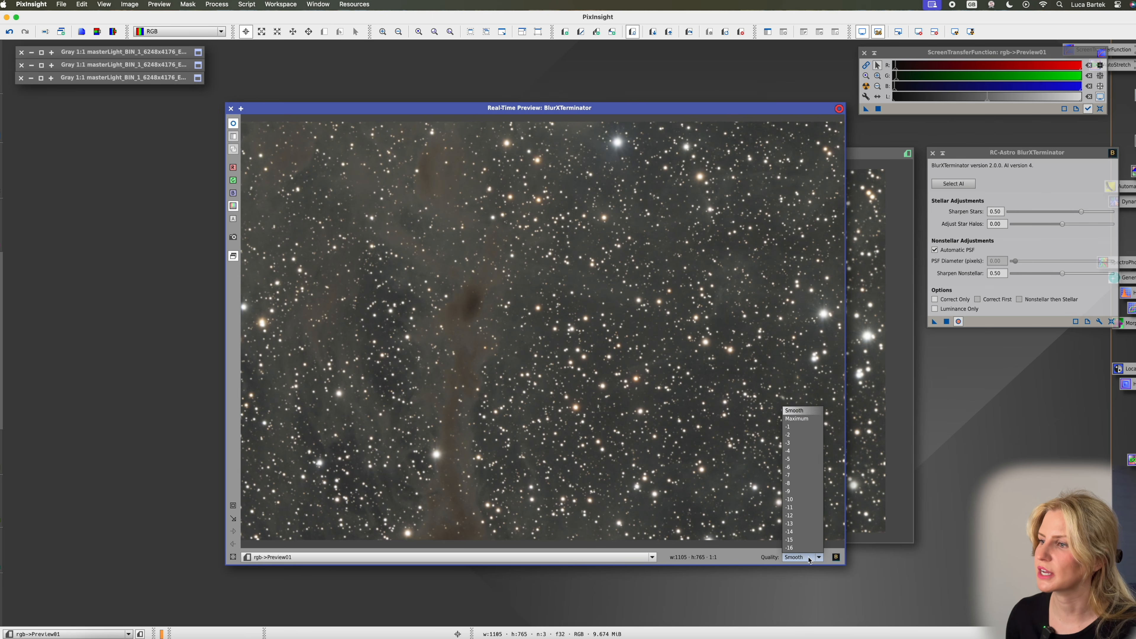
click(801, 420)
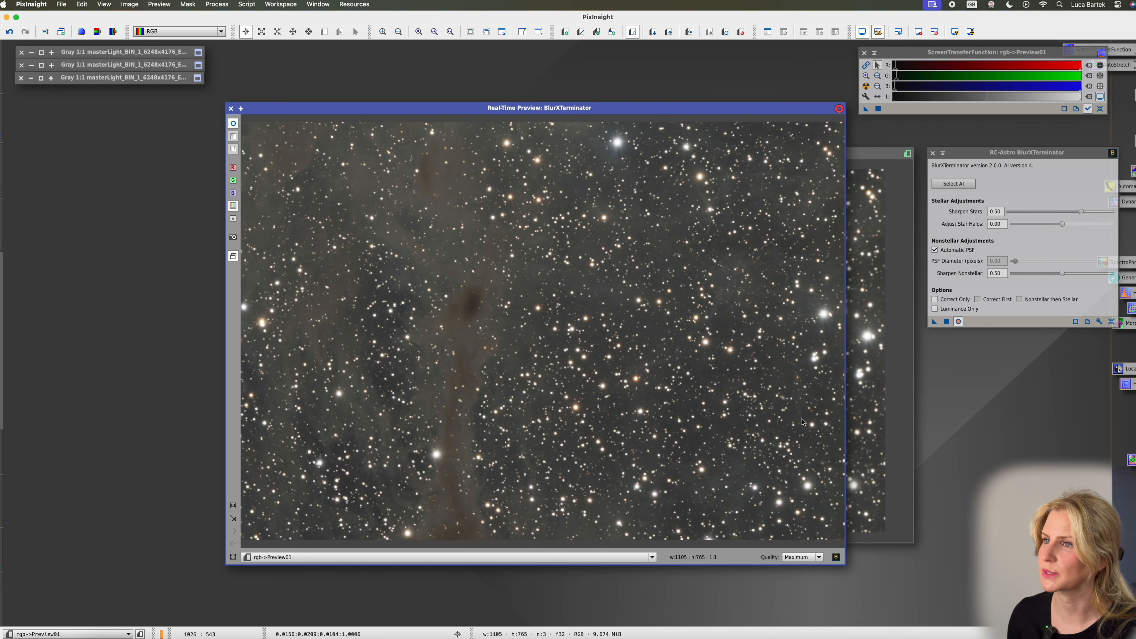
Try Sharpen Stars at 0.70 and Sharpen Nonstellar at 1.00 in BlurXTerminator's real-time preview
click(1082, 213)
drag(1089, 214, 1121, 215)
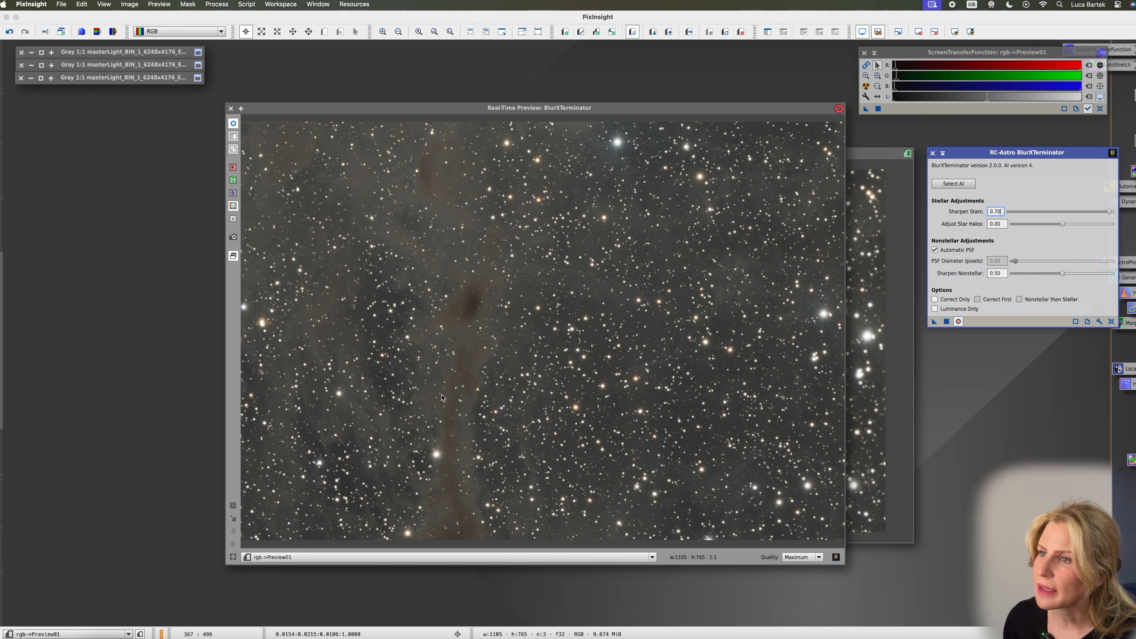
double_click(997, 274)
text(1)
key(Return)
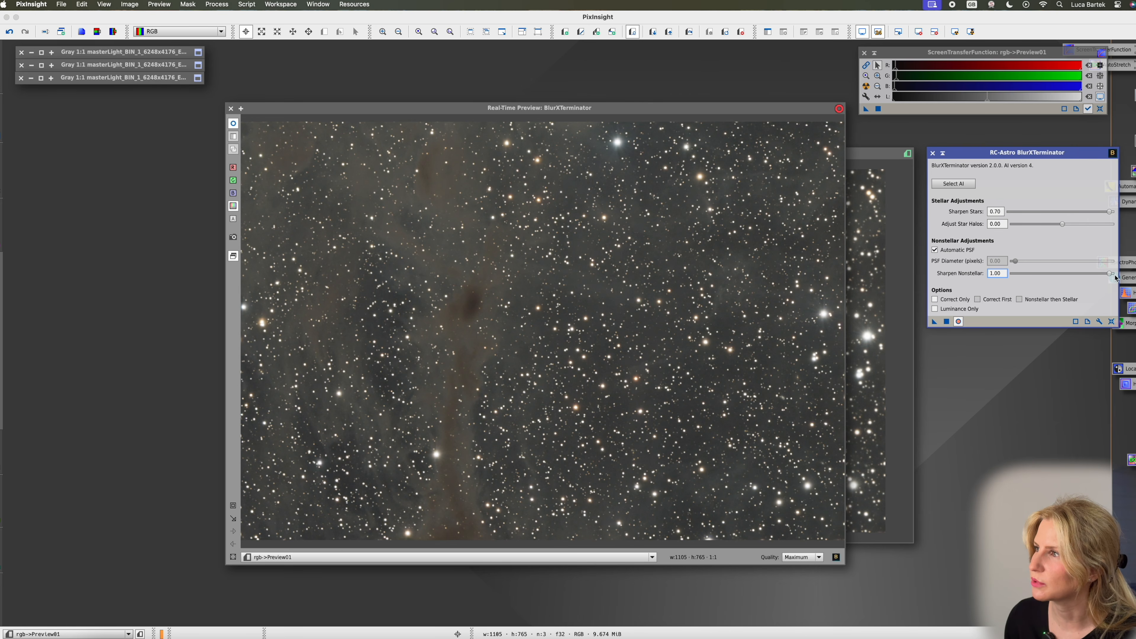
Set BlurXTerminator's Sharpen Nonstellar to 0.00 and Sharpen Stars to 0.30
text(0)
key(Return)
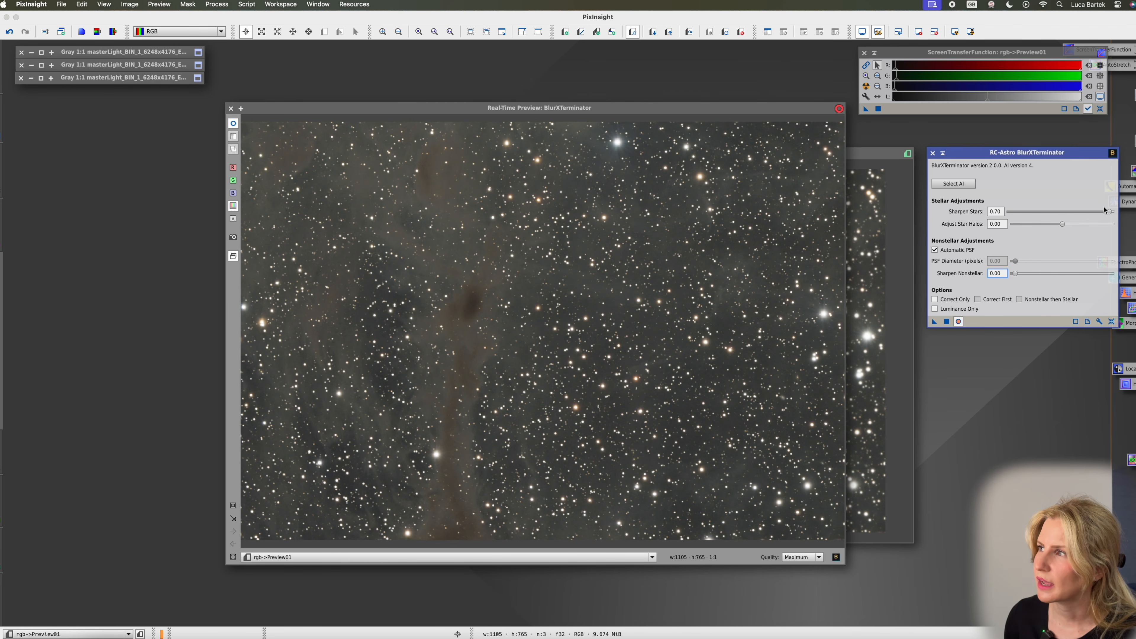
drag(1111, 212, 1058, 227)
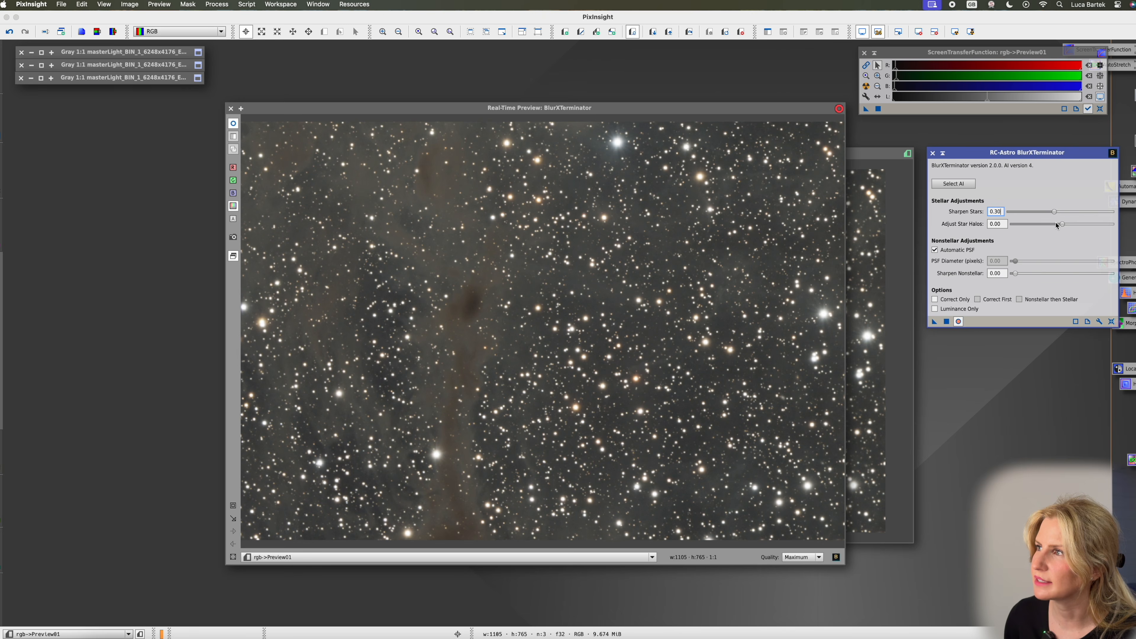
Close the real-time preview, apply BlurXTerminator to the full rgb image and close the tool
click(230, 108)
click(230, 108)
click(328, 175)
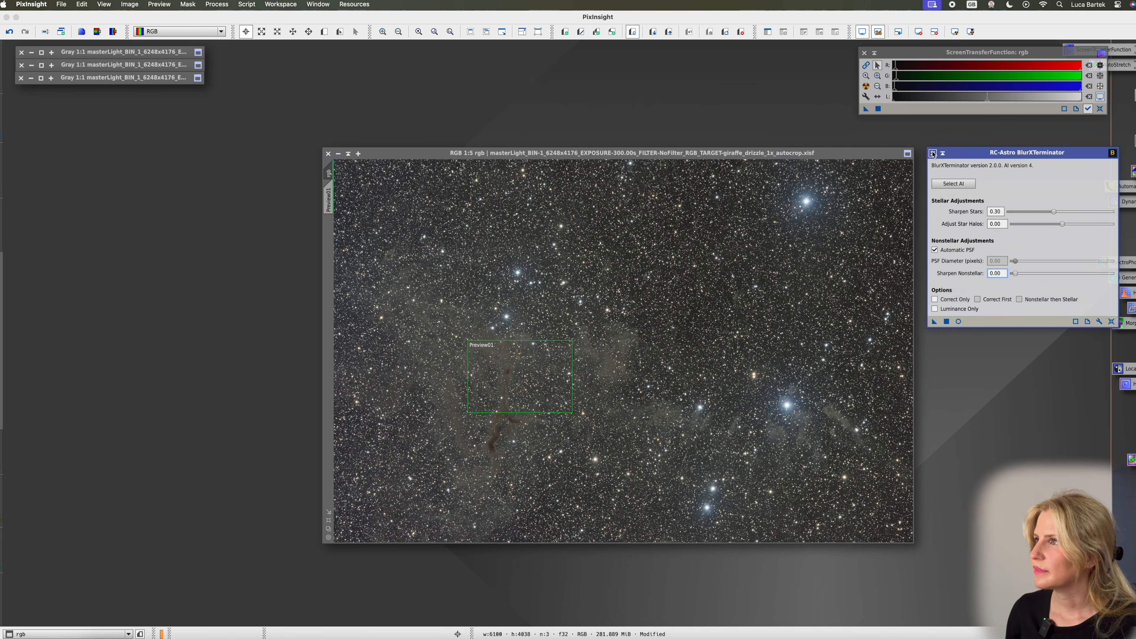
click(933, 154)
Inspect the star sharpening in Preview01 at 1:1 and return to the full rgb image
drag(872, 153, 853, 147)
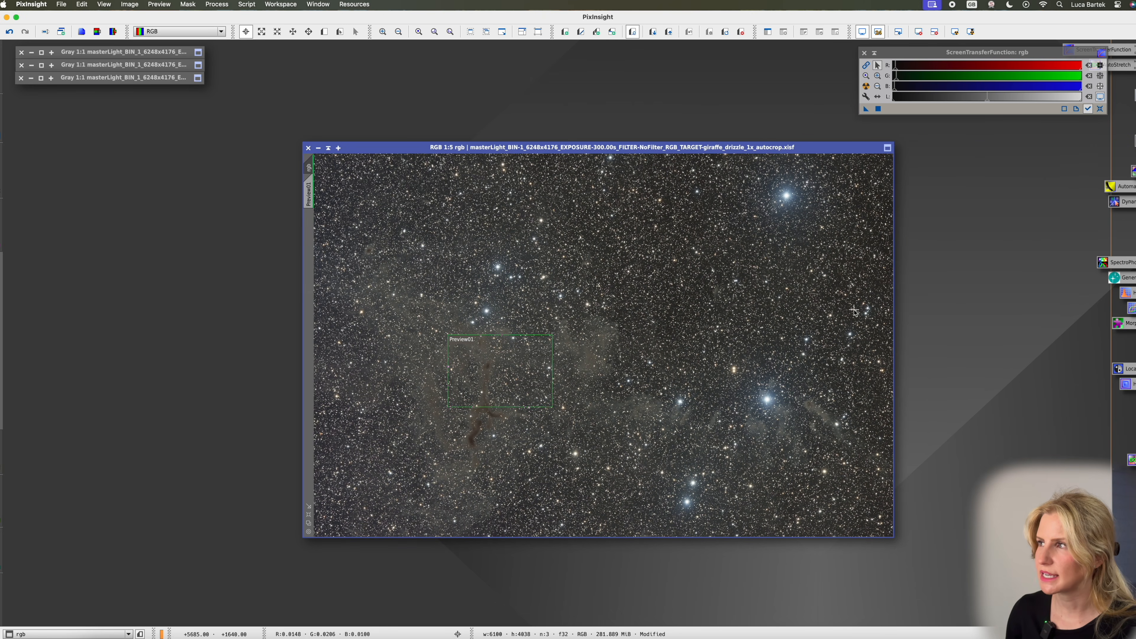
click(309, 193)
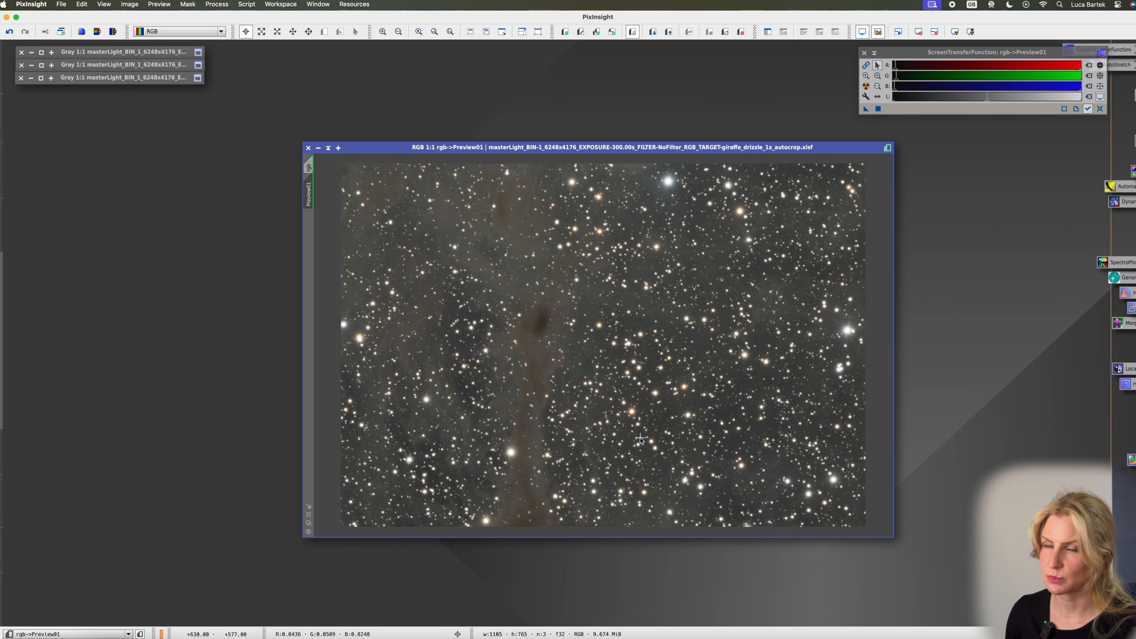
click(310, 166)
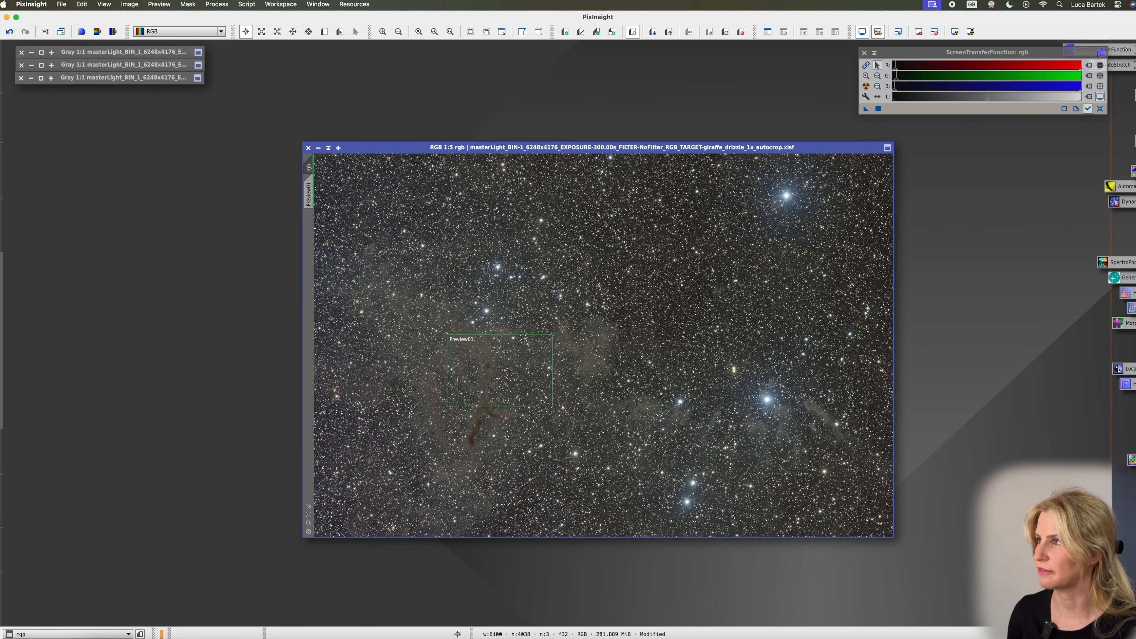
Try removing the stars from the rgb image with StarXTerminator into a separate stars image, and undo it
drag(1114, 262, 792, 320)
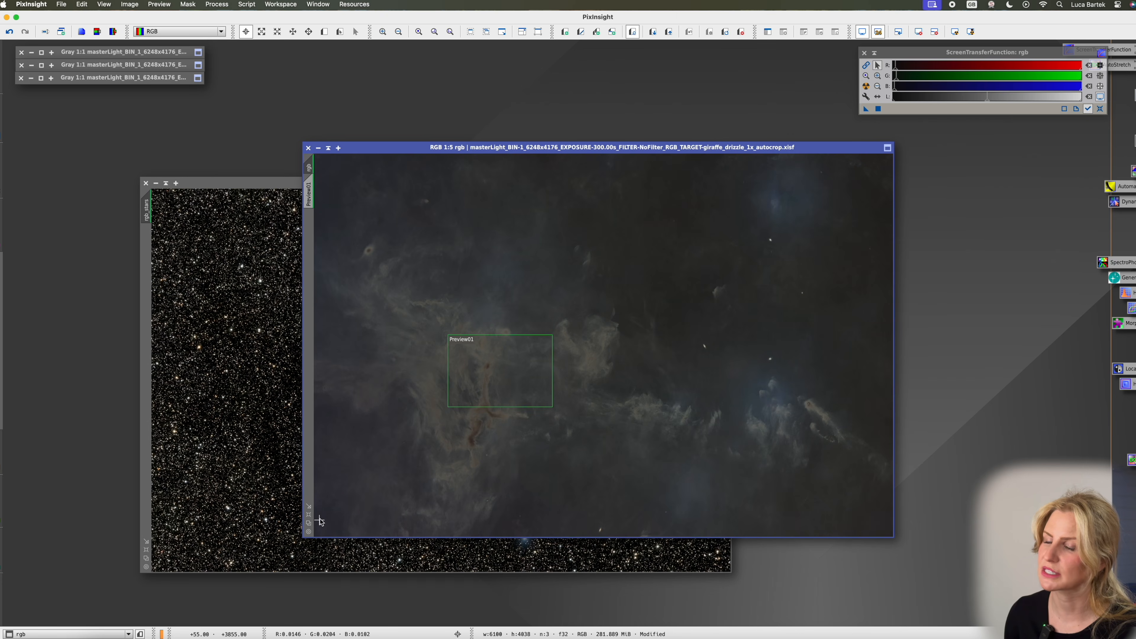
right_click(575, 257)
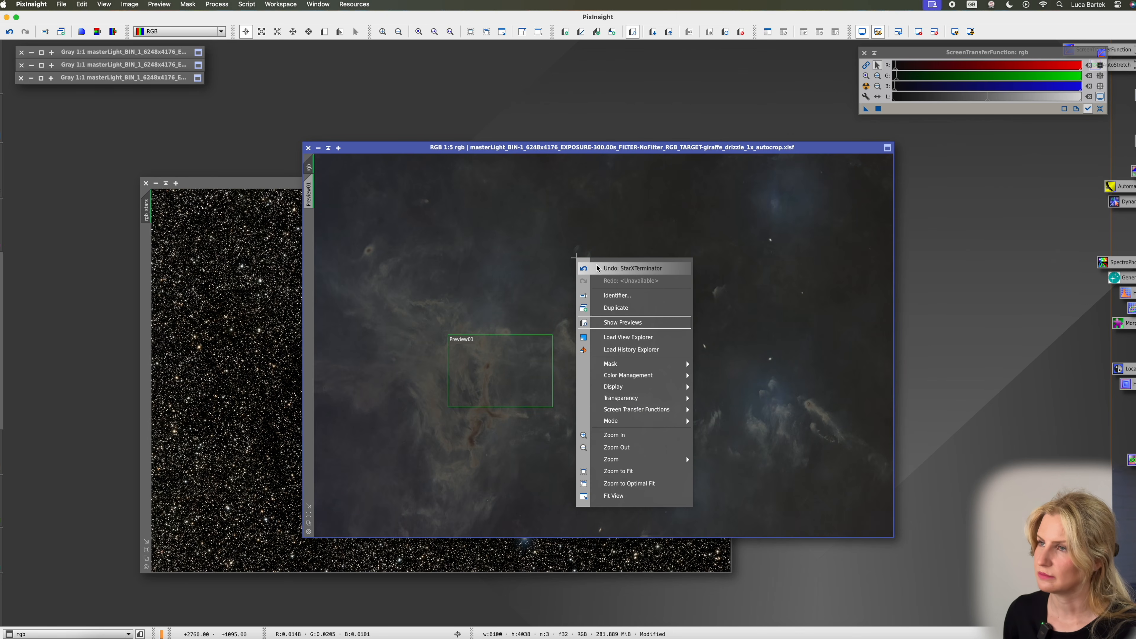
click(598, 268)
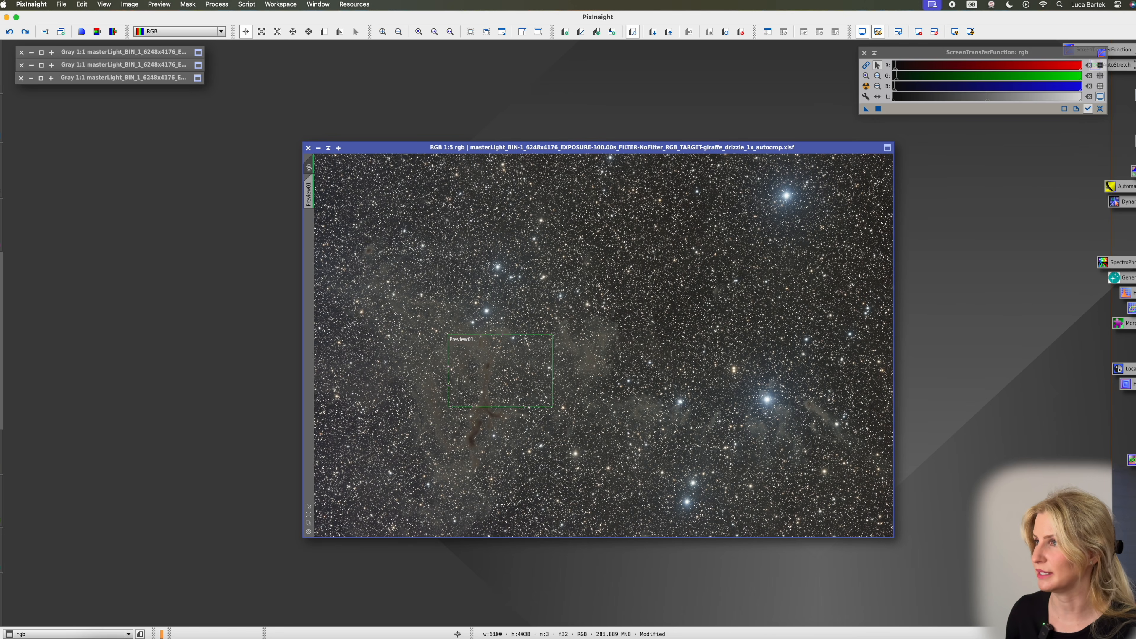
Configure SpectrophotometricColorCalibration with the Sony Color Sensor UVIRcut red, green and blue filters and the Sony IMX411/455/461/533/571 QE curve
double_click(1117, 262)
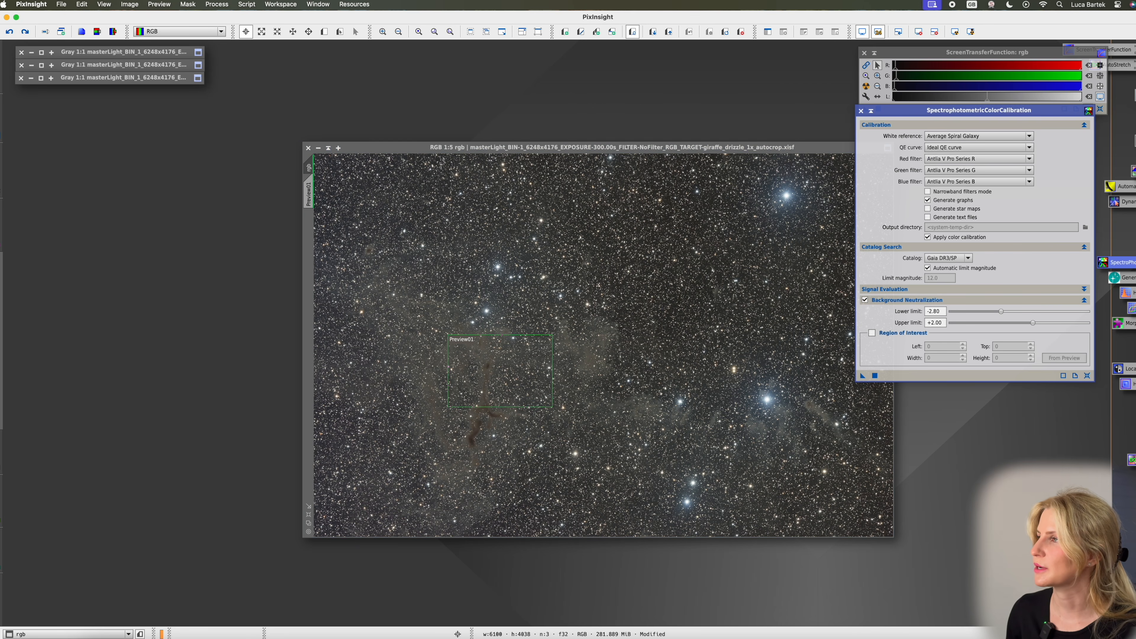
click(977, 158)
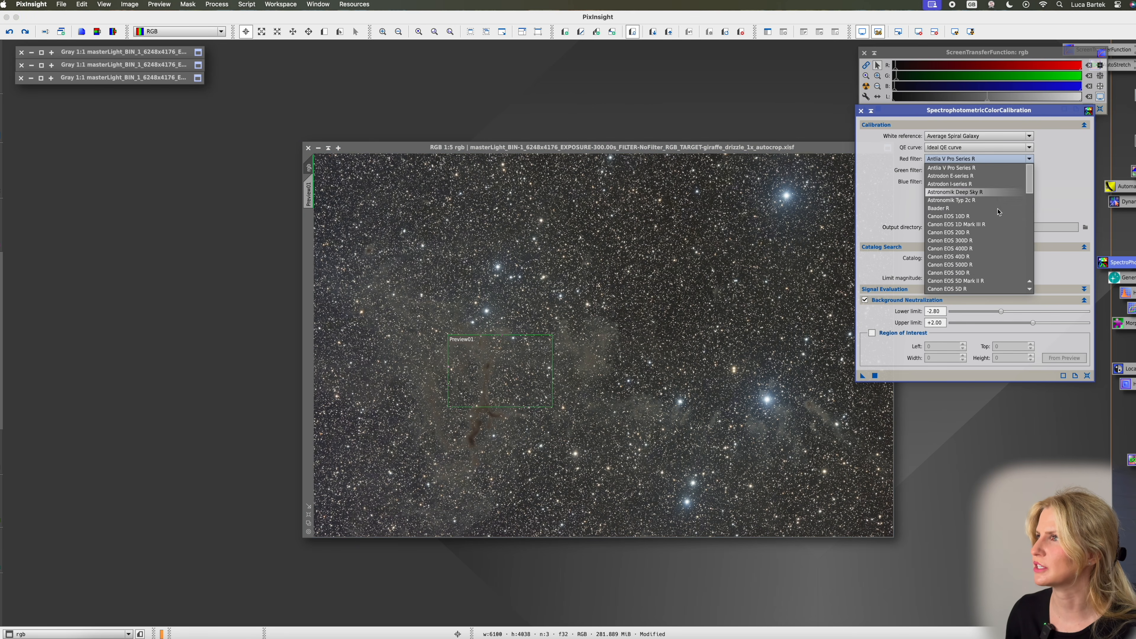
scroll(1005, 269, down, 10)
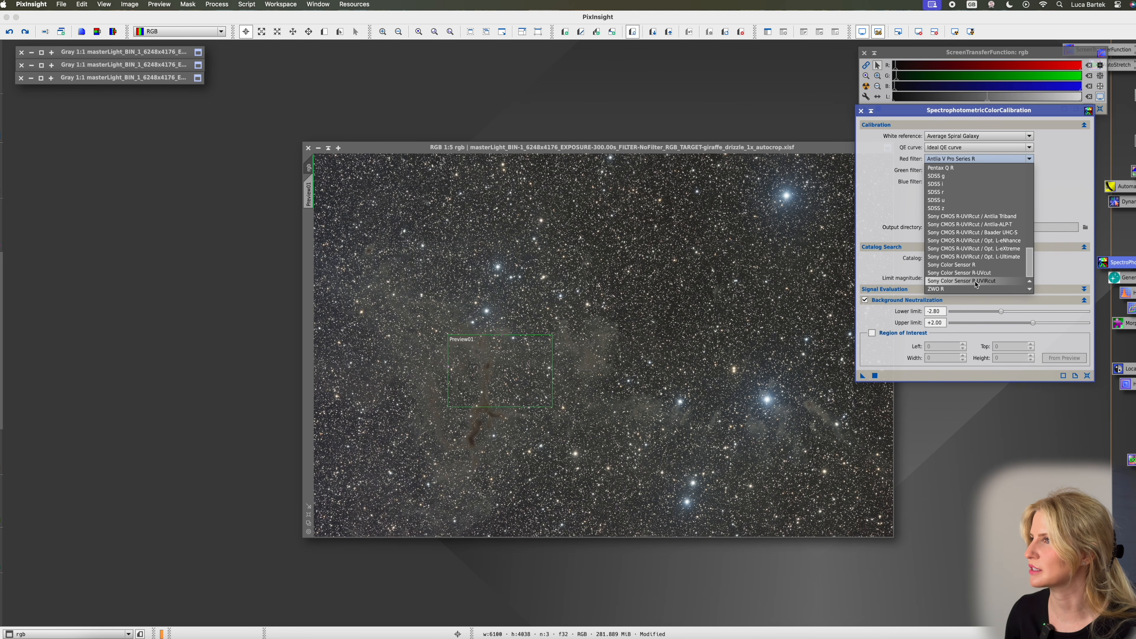
click(973, 244)
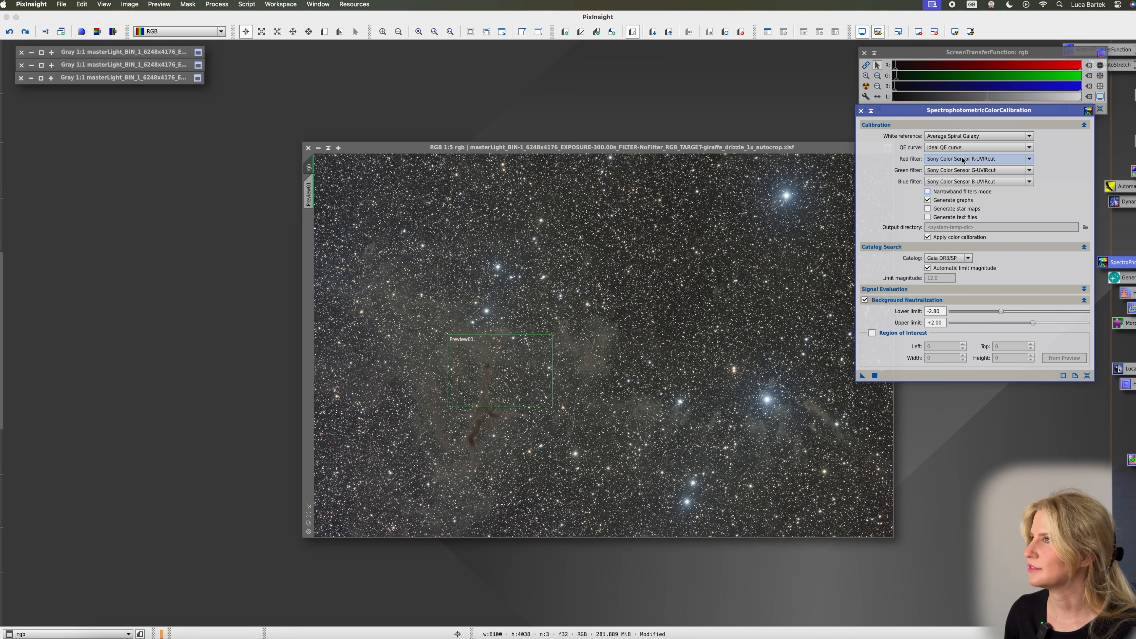
click(966, 148)
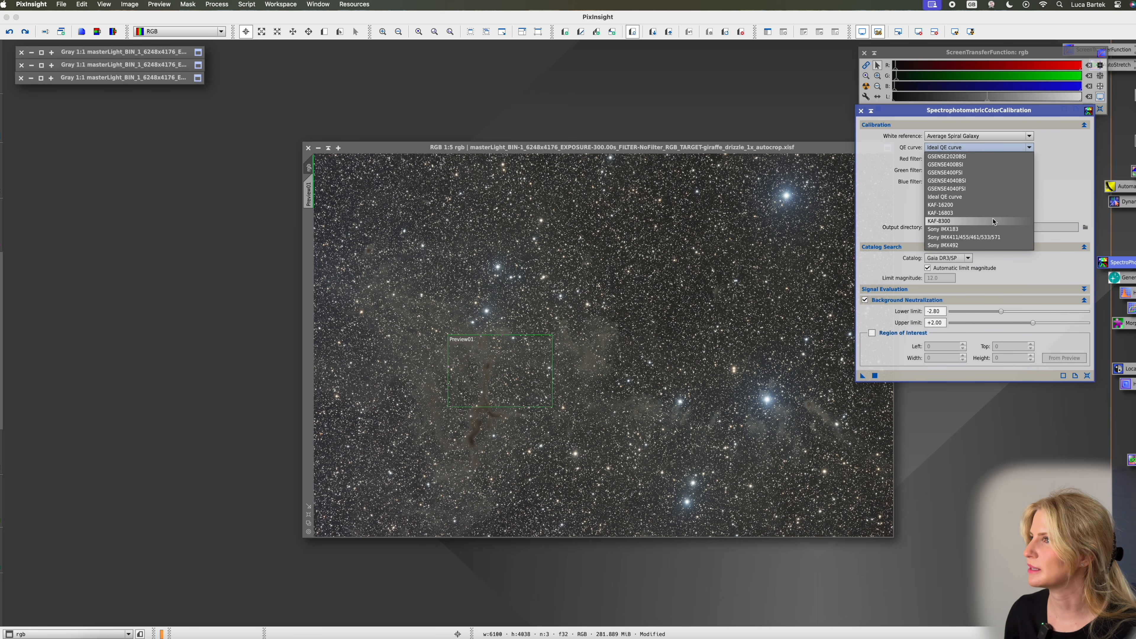
click(1002, 237)
Try SpectrophotometricColorCalibration on the rgb image, review and close its white balance graphs, and undo the calibration
drag(863, 376, 626, 376)
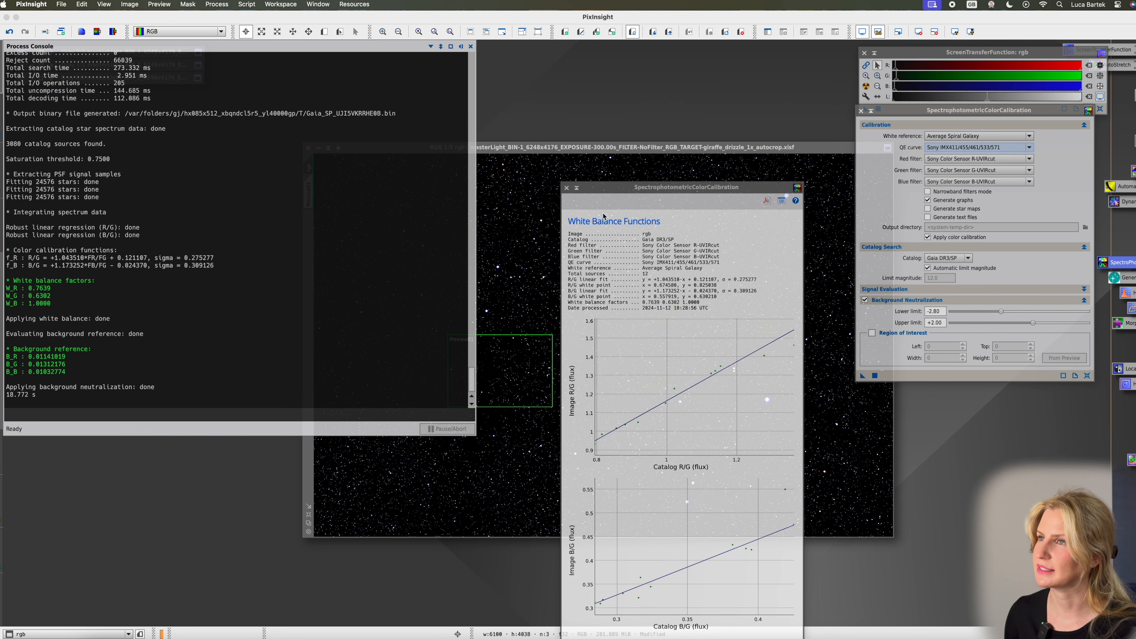
drag(601, 192, 605, 143)
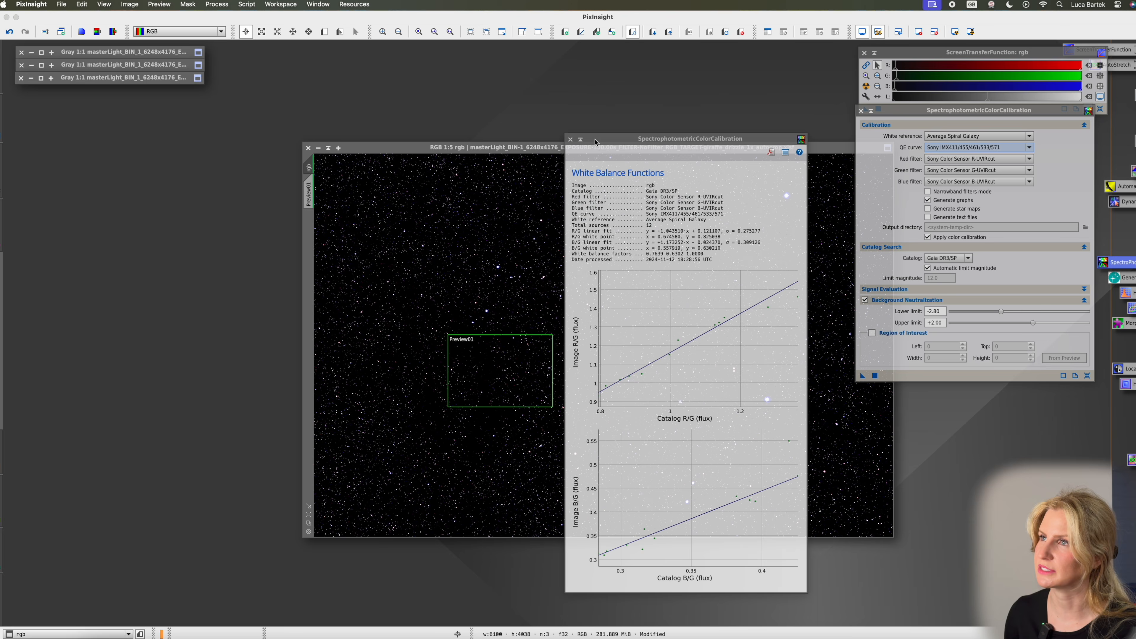
click(572, 144)
right_click(601, 193)
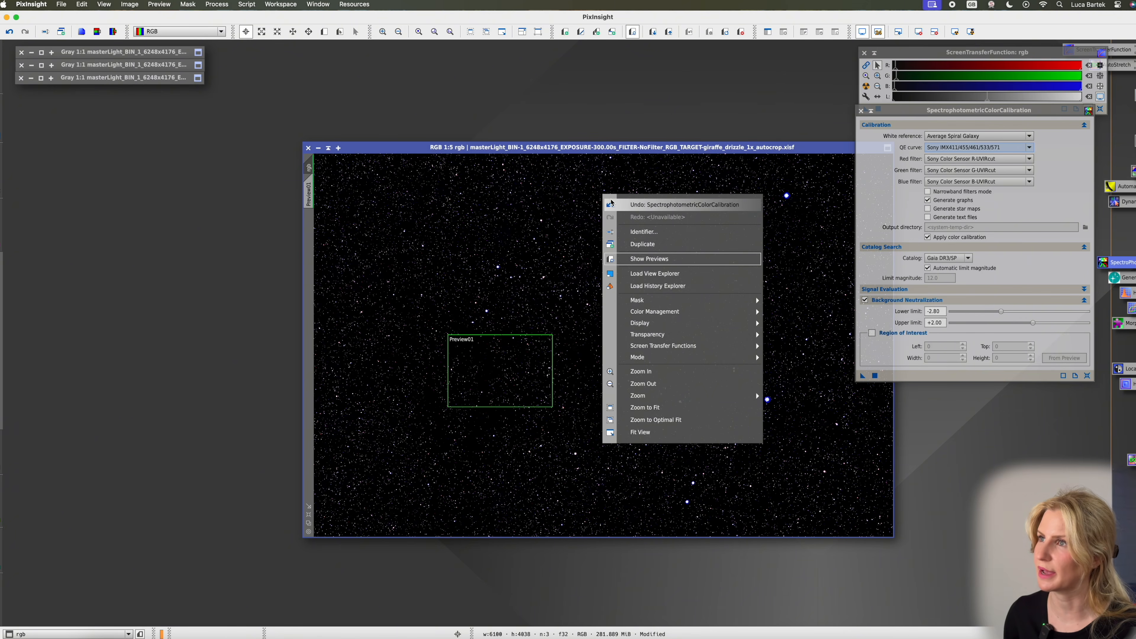
key(ctrl+a)
Raise the saturation threshold to 1.00, color-calibrate the rgb image again, close the graphs and auto-stretch the display
click(980, 289)
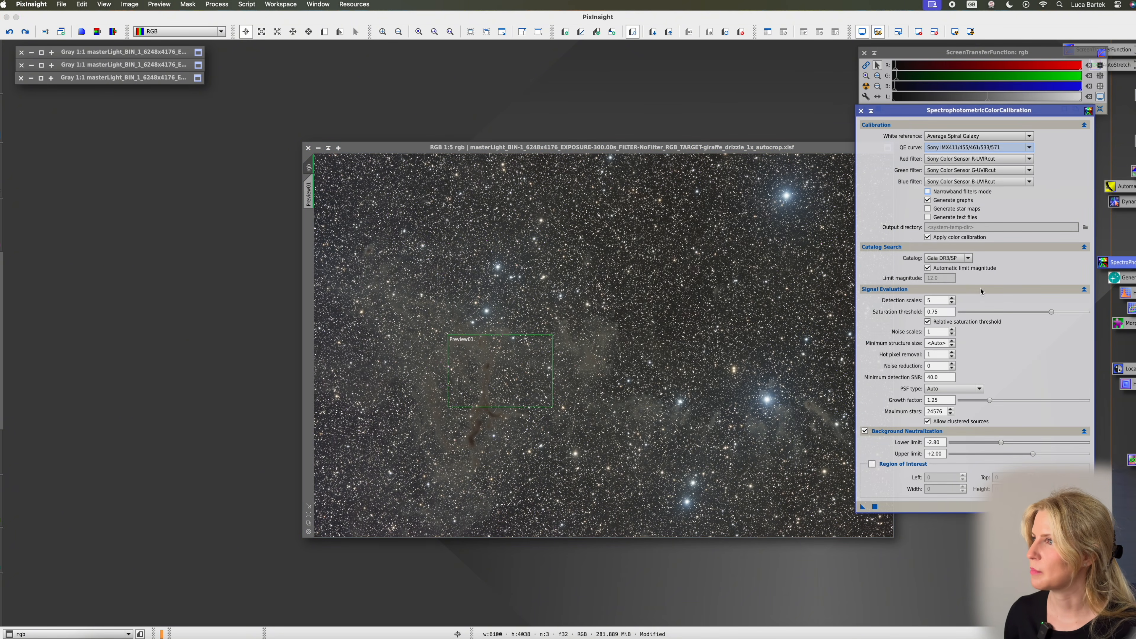
drag(1051, 312, 1105, 308)
click(863, 507)
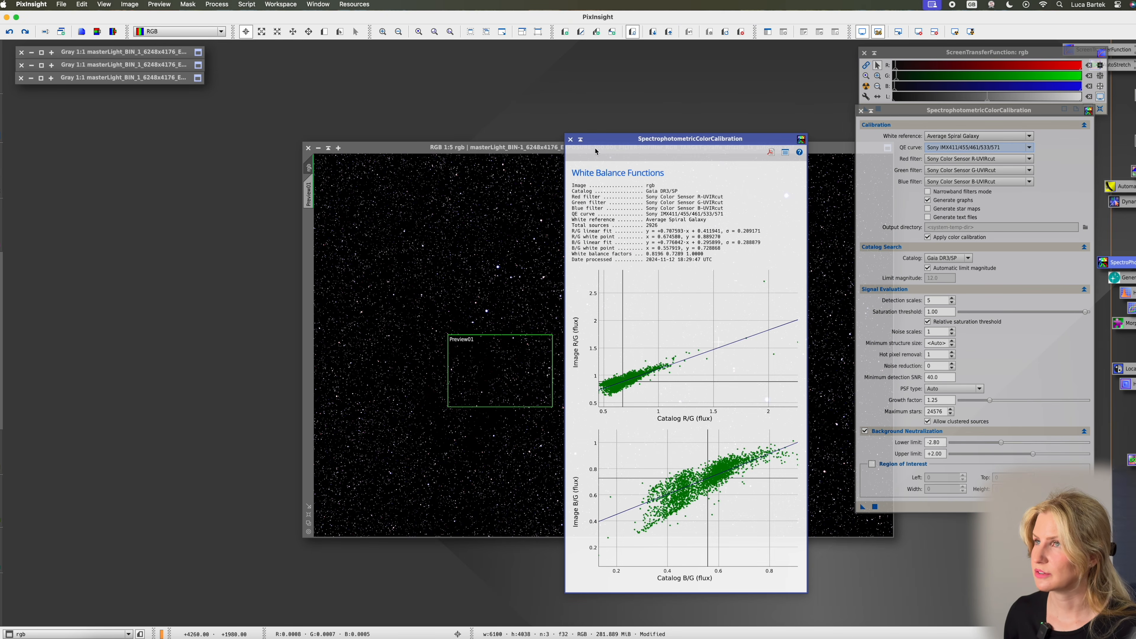
click(570, 140)
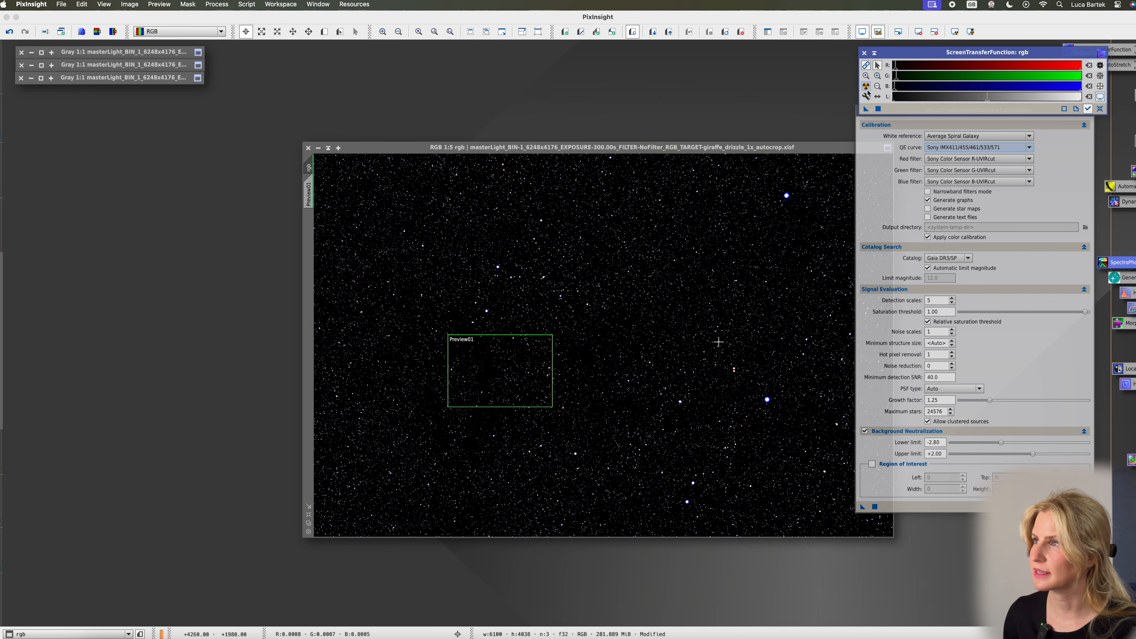
click(866, 87)
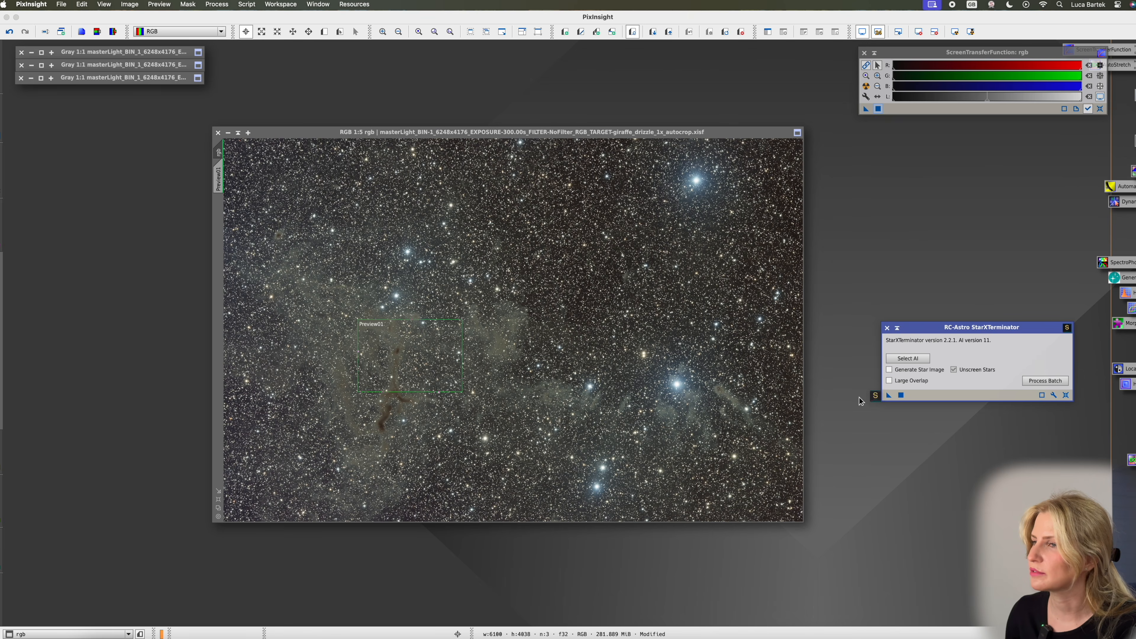
Remove the stars from the rgb image with StarXTerminator without generating a star image
drag(889, 395, 494, 271)
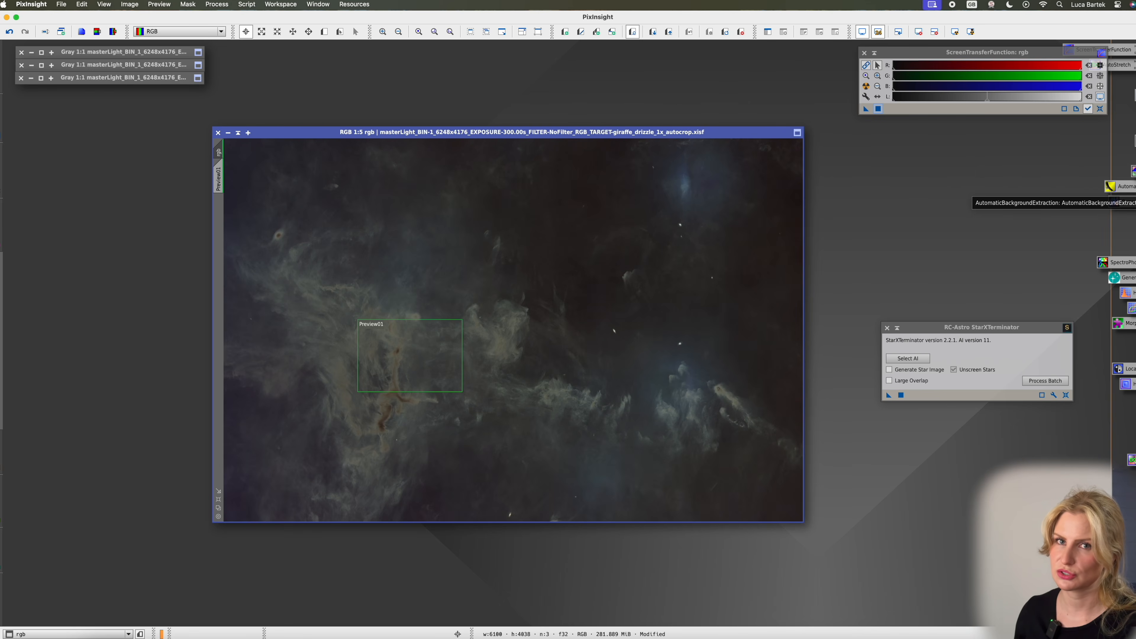
click(217, 5)
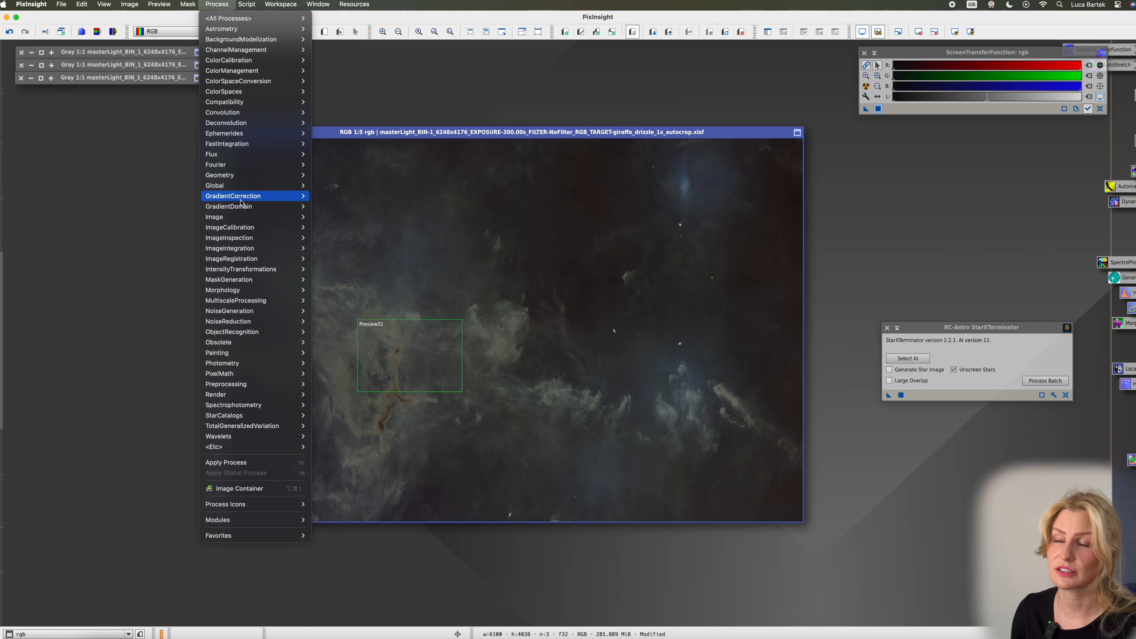
click(211, 2)
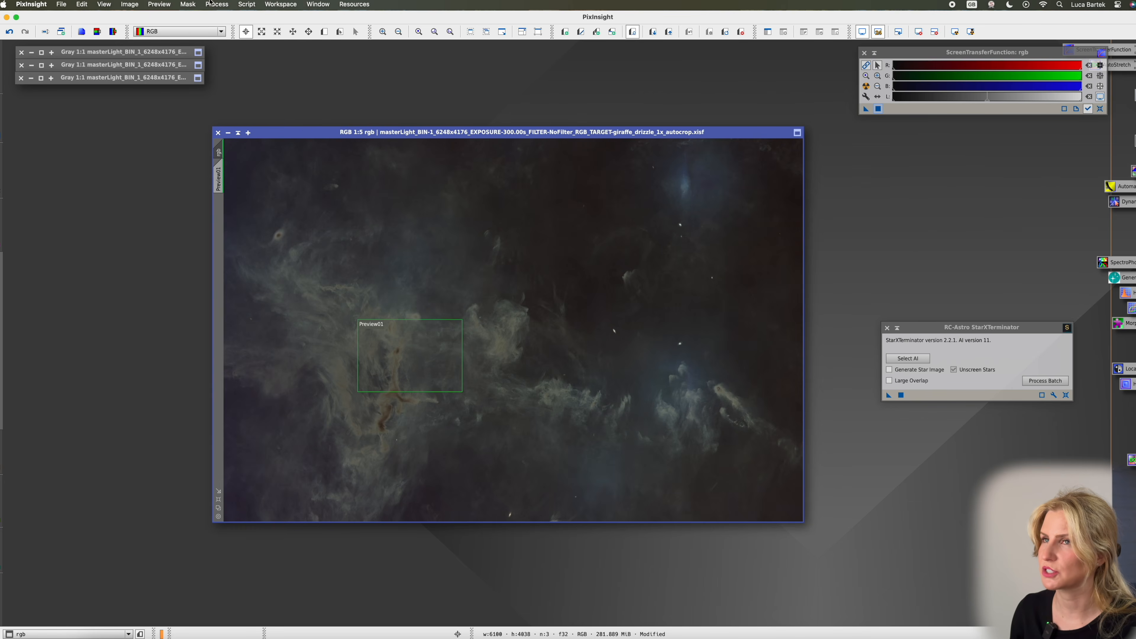
Apply AutomaticBackgroundExtractor to the starless rgb image with function degree 1 and Subtraction correction, keeping the background model
double_click(1131, 191)
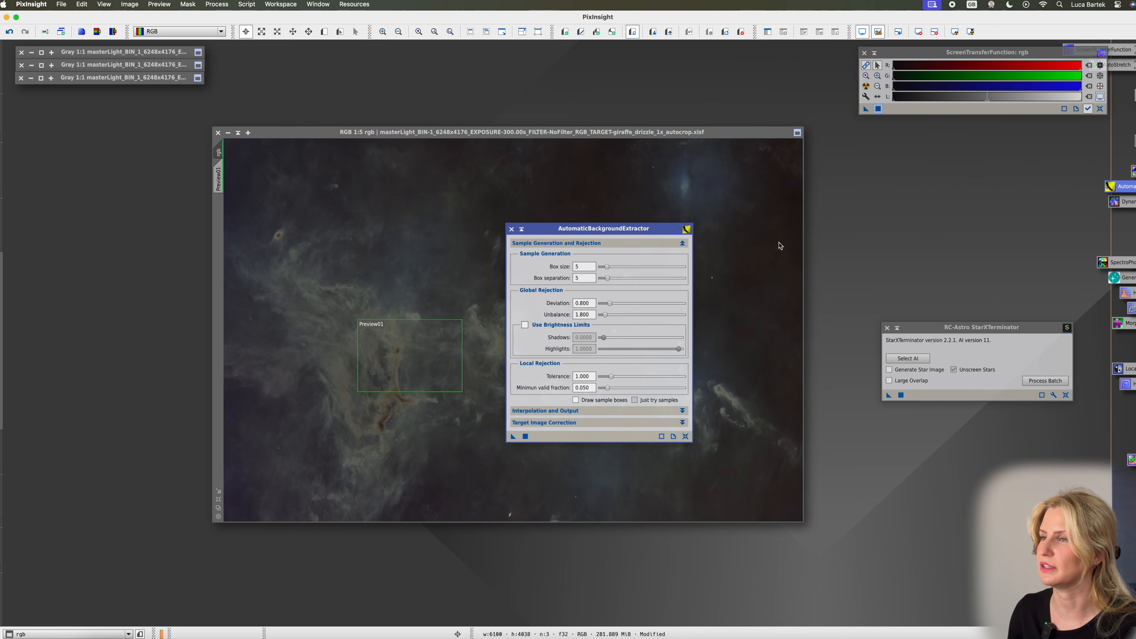
drag(609, 233, 972, 209)
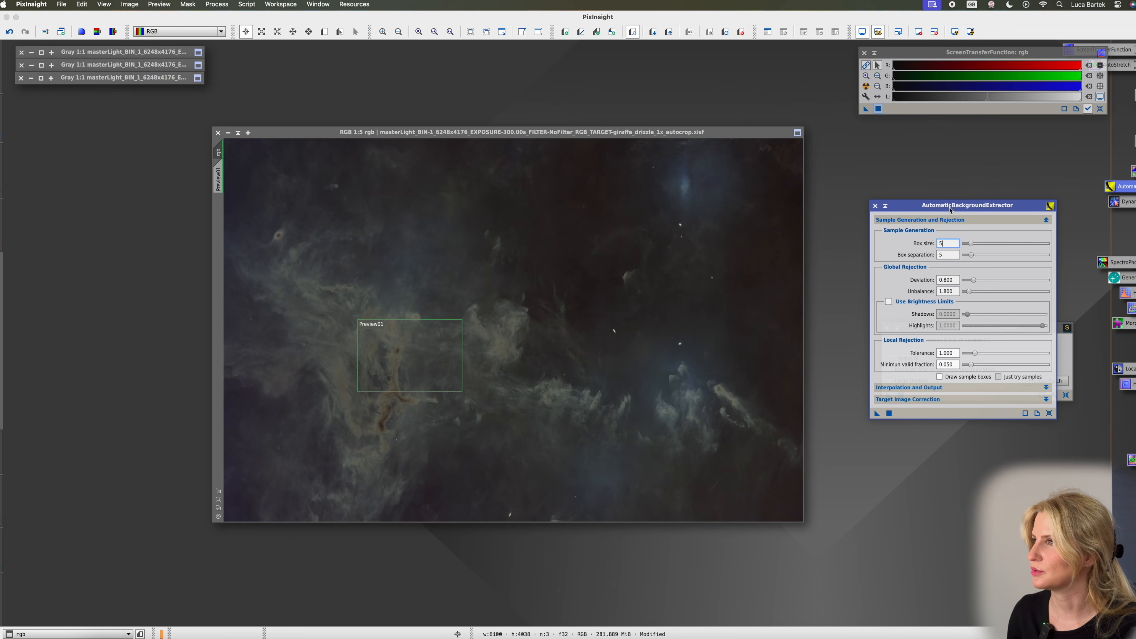
click(966, 386)
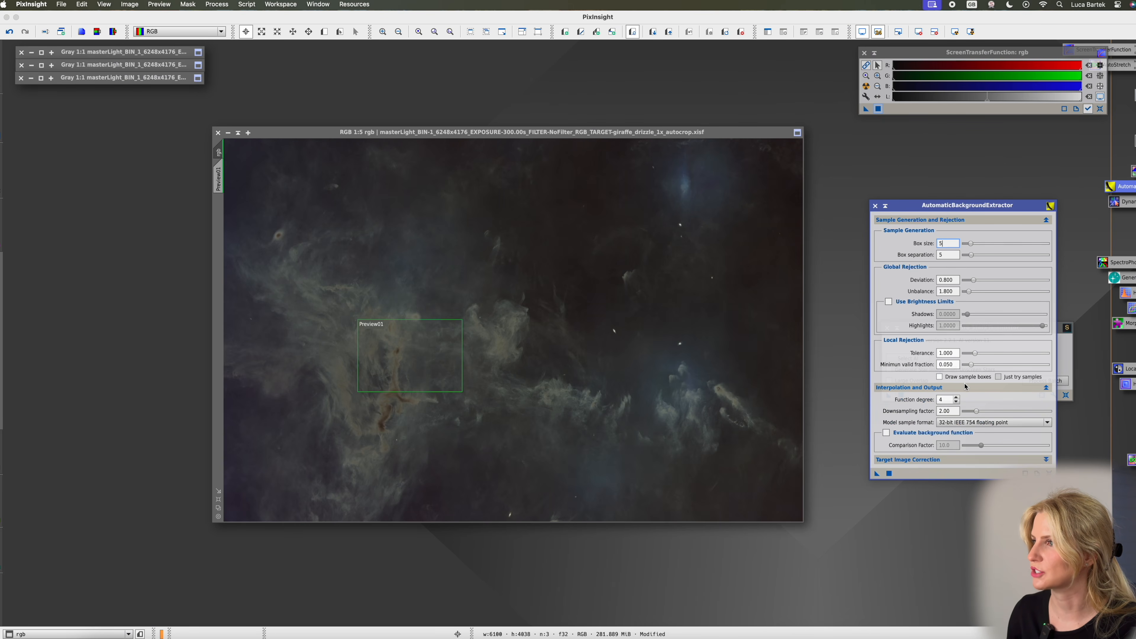
click(956, 402)
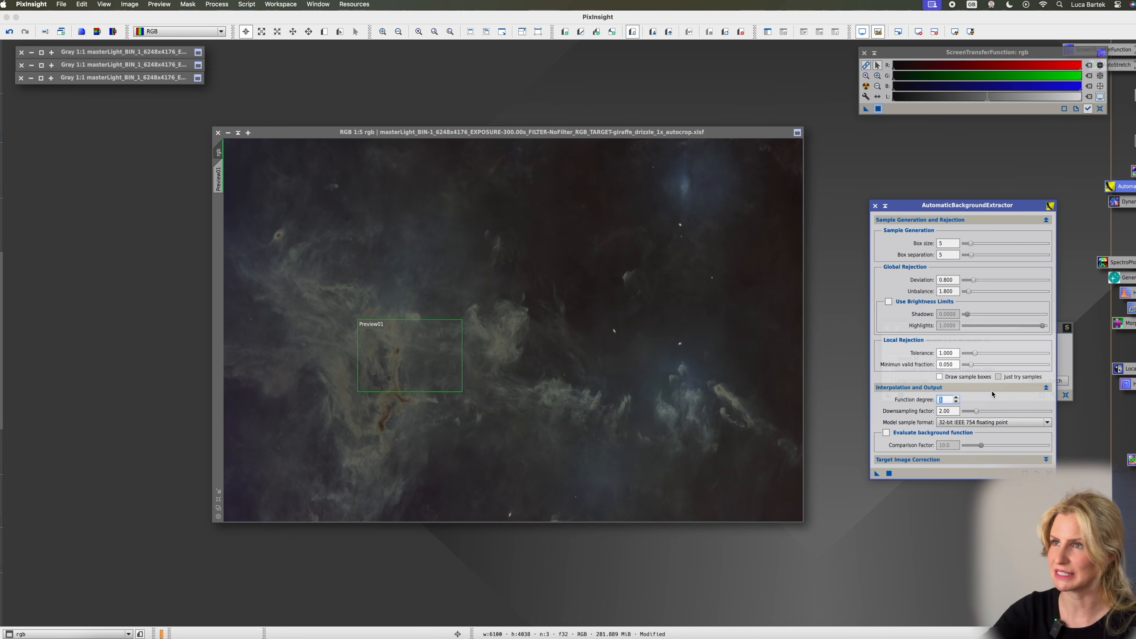
click(1046, 459)
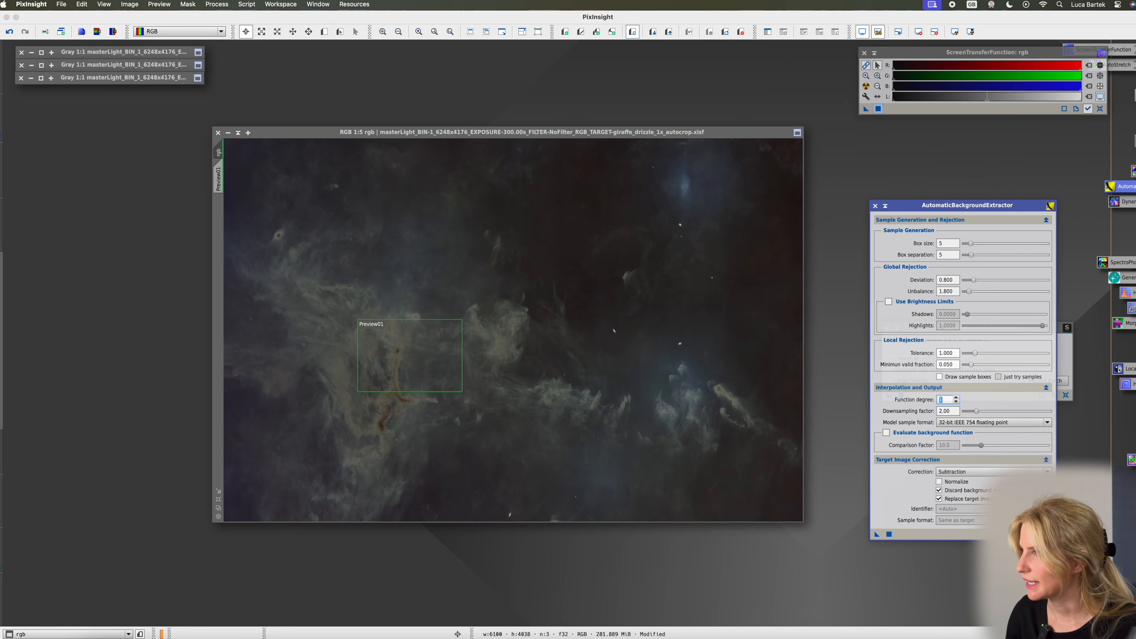
click(939, 490)
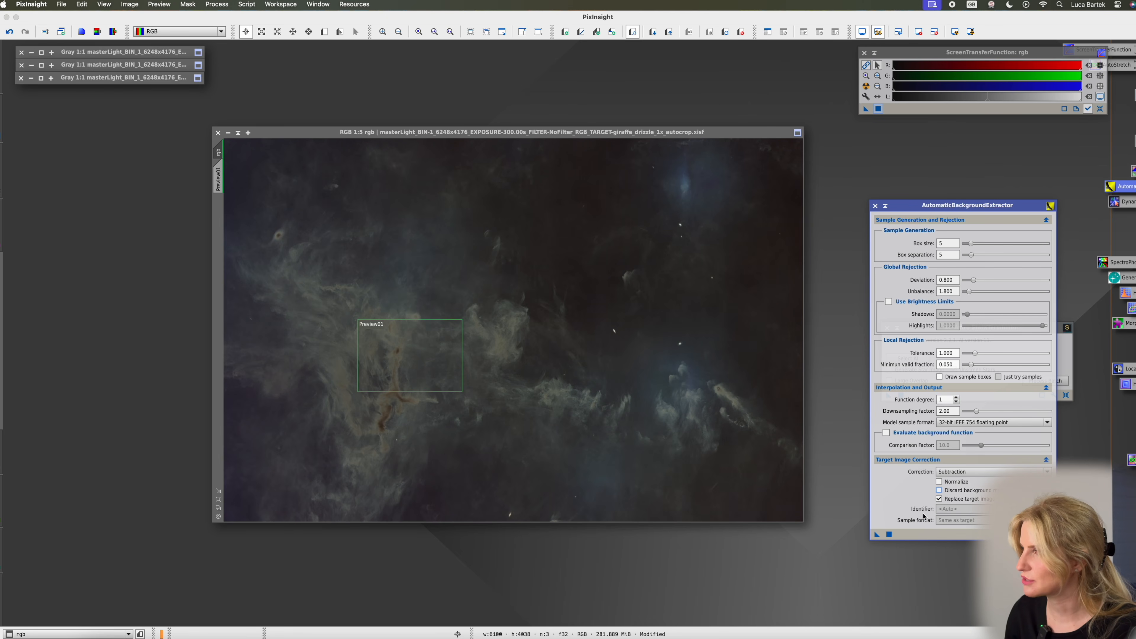
drag(877, 534, 611, 320)
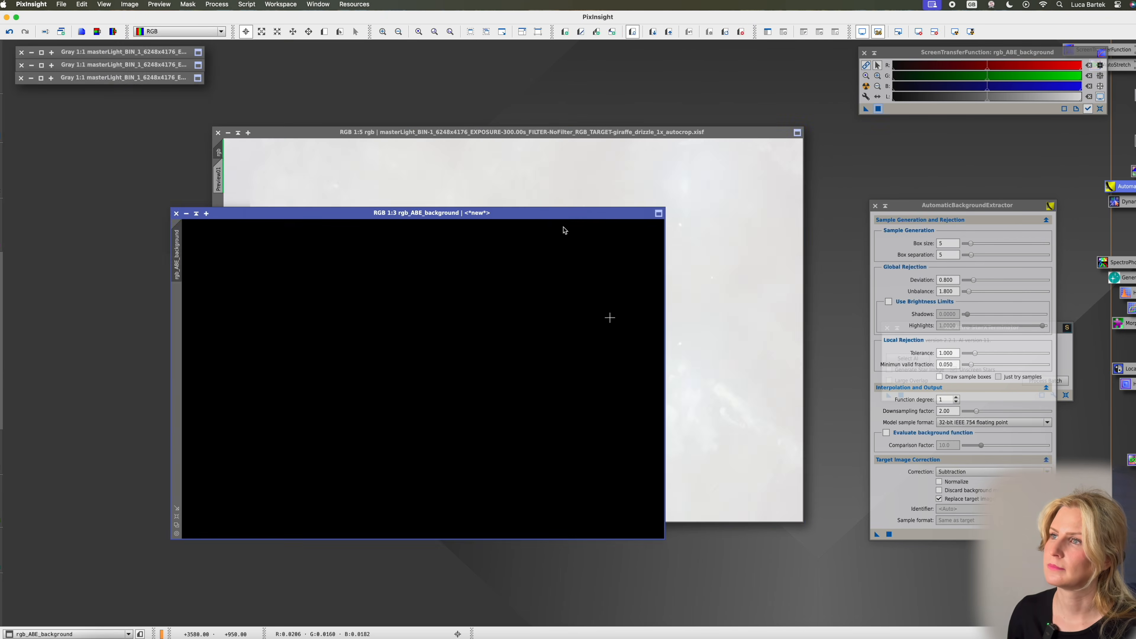
Auto-stretch and inspect the extracted background model, close it, and re-stretch the corrected rgb image to examine it
click(957, 35)
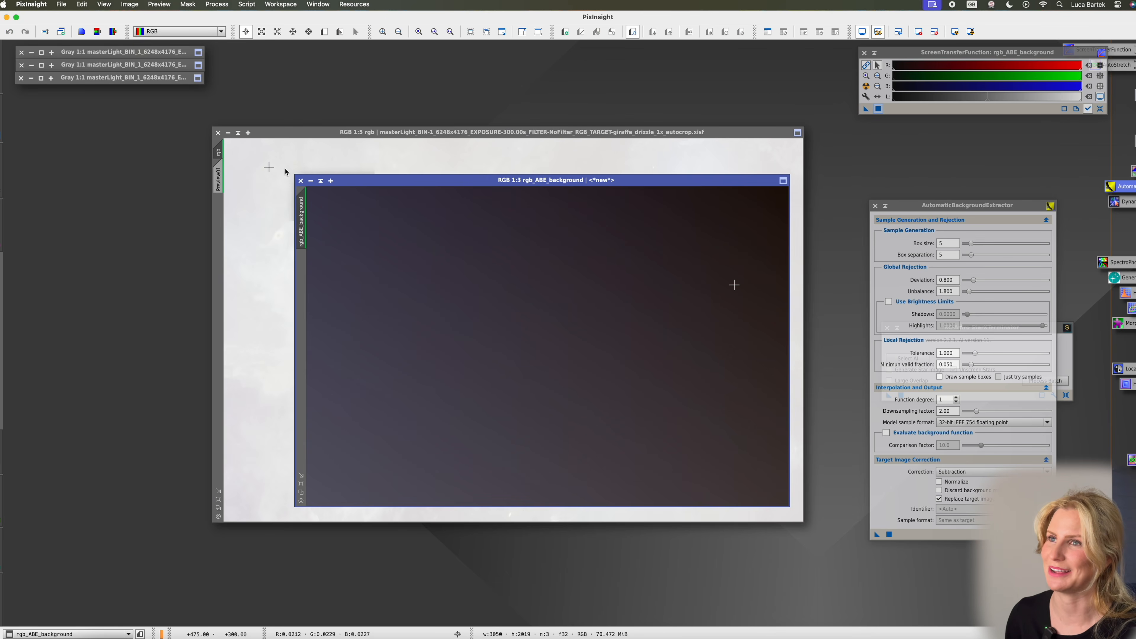
click(301, 181)
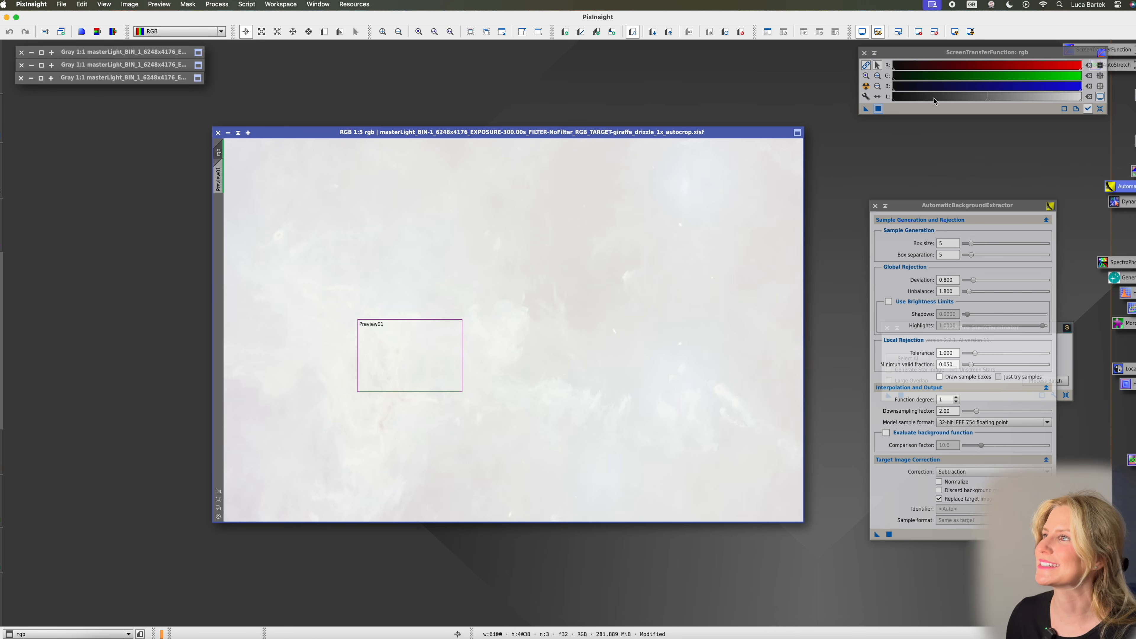
click(867, 86)
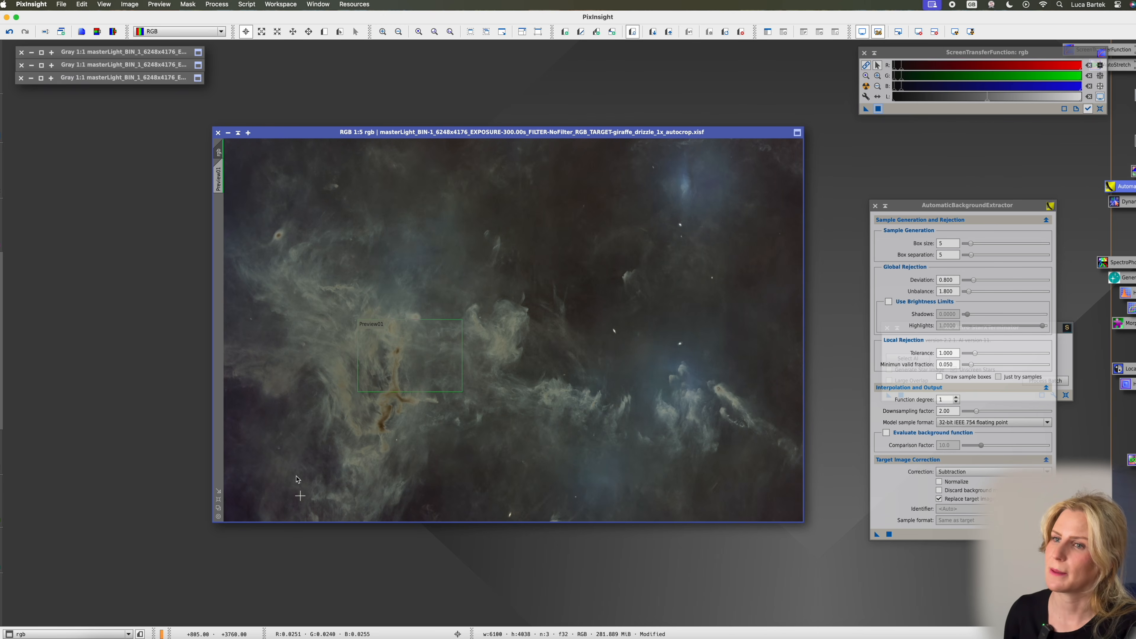
Undo the background extraction and star removal on the rgb image, close AutomaticBackgroundExtractor and re-stretch the display
right_click(608, 252)
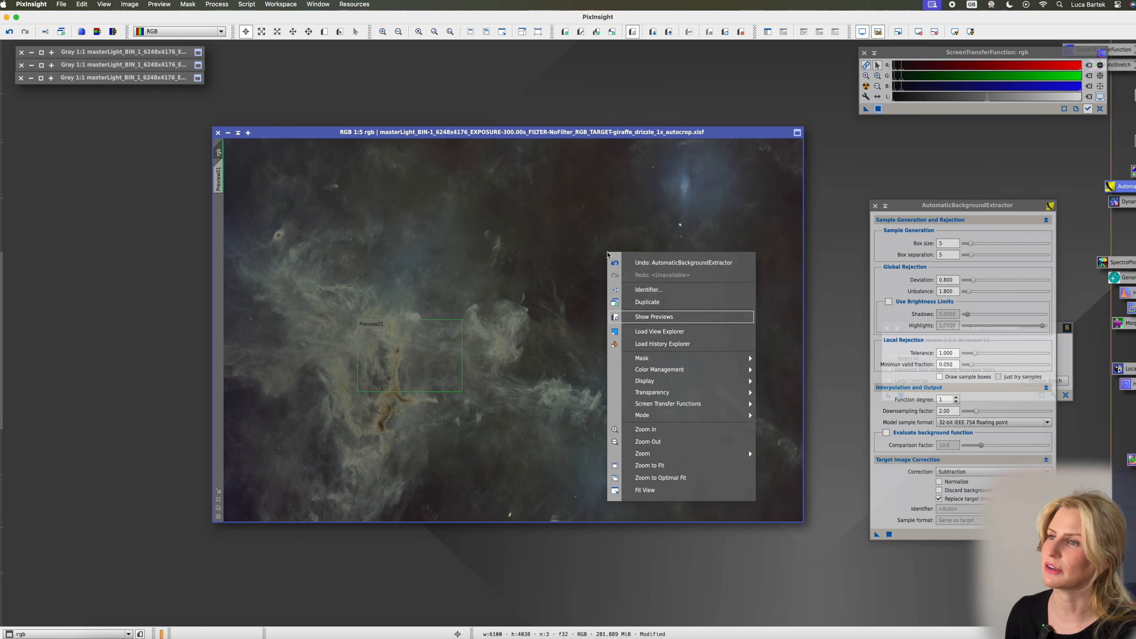
click(625, 263)
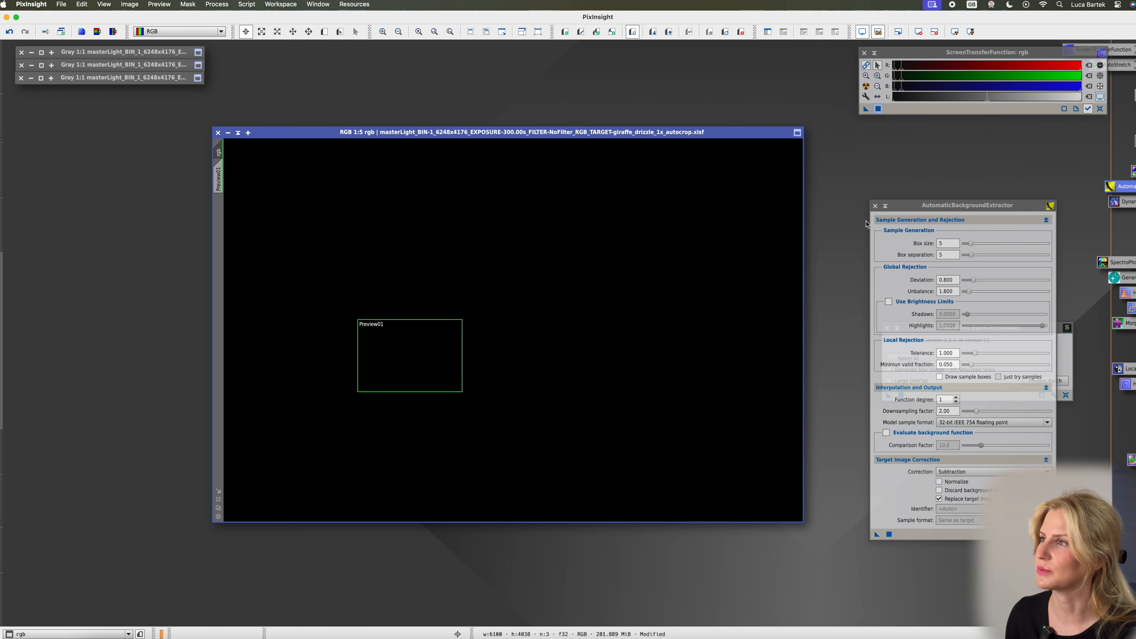
click(875, 206)
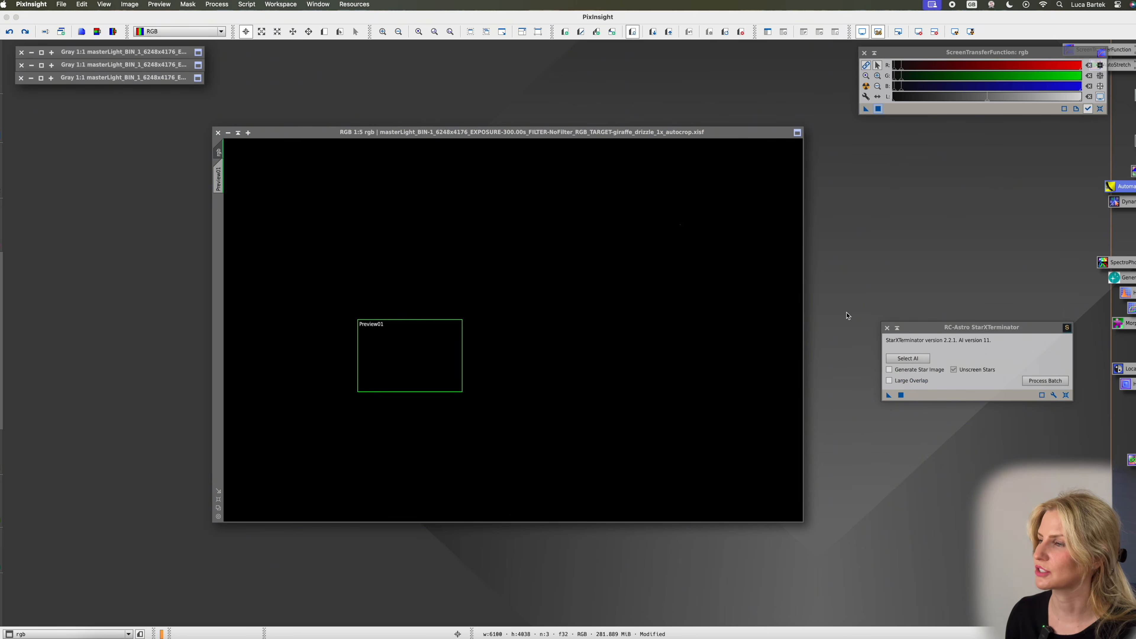
click(951, 31)
Open GradientCorrection and create a second preview covering the whole rgb image, shown at 1:5
click(216, 4)
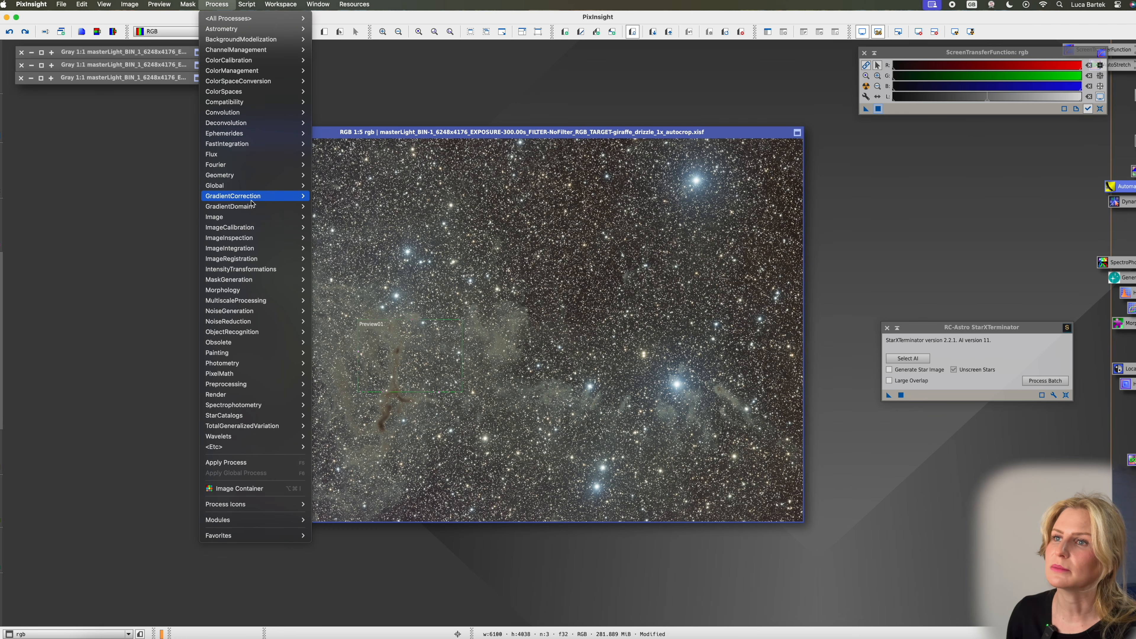
mouse_move(252, 199)
click(351, 195)
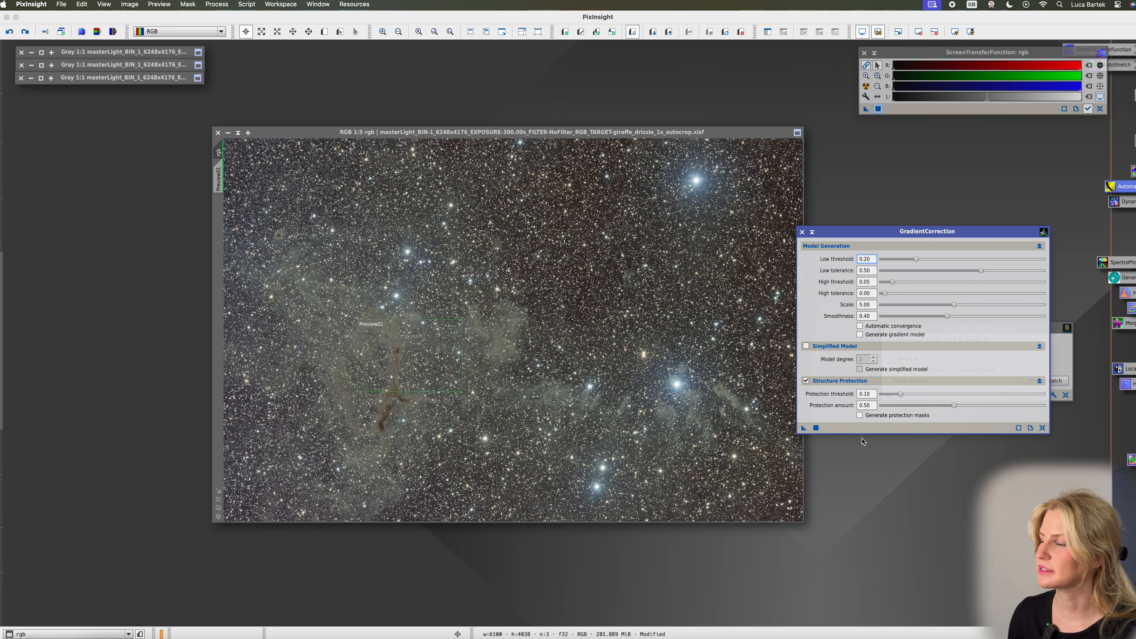
click(254, 198)
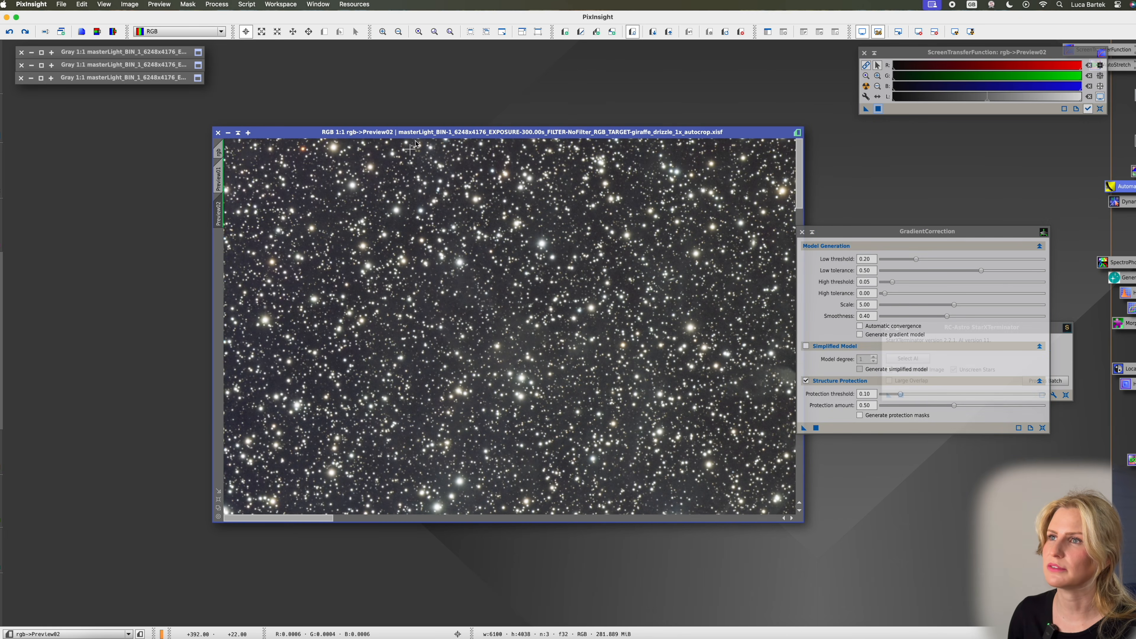
scroll(414, 148, down, 5)
scroll(423, 314, up, 1)
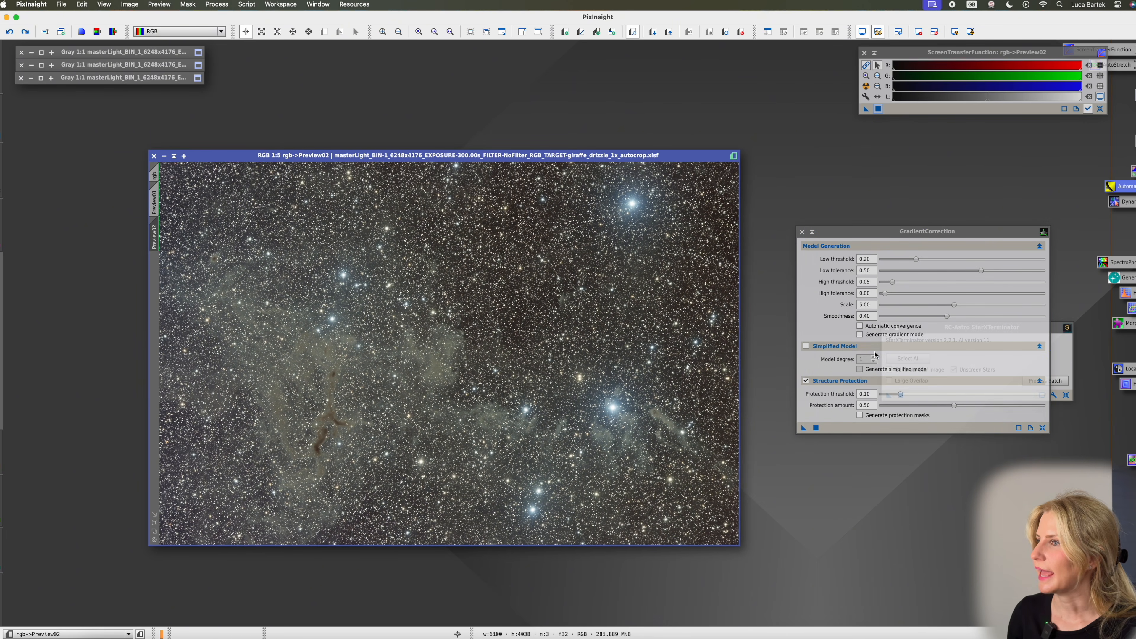
Enable the Simplified Model with degree 1, apply GradientCorrection to Preview02 and compare it with the uncorrected rgb image
click(836, 346)
click(836, 348)
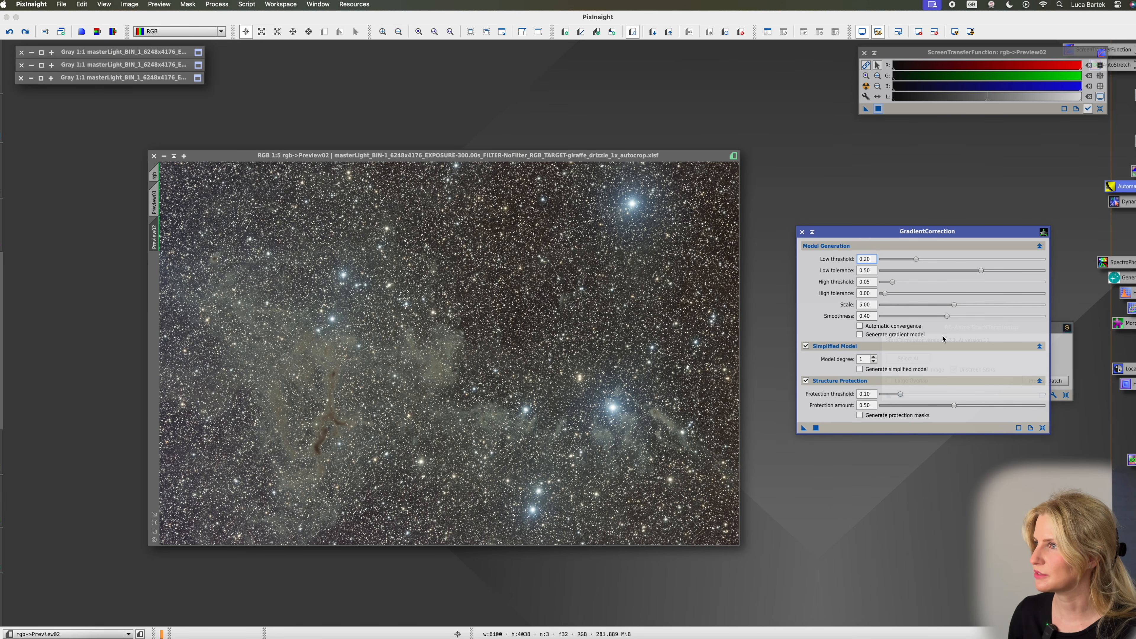
click(153, 176)
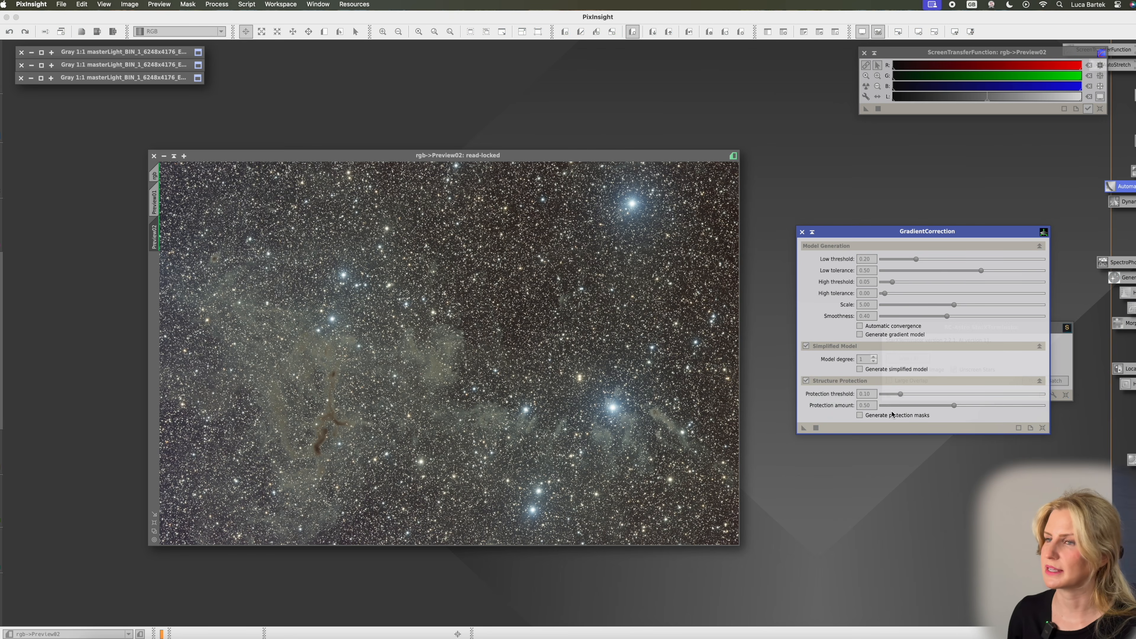
click(155, 178)
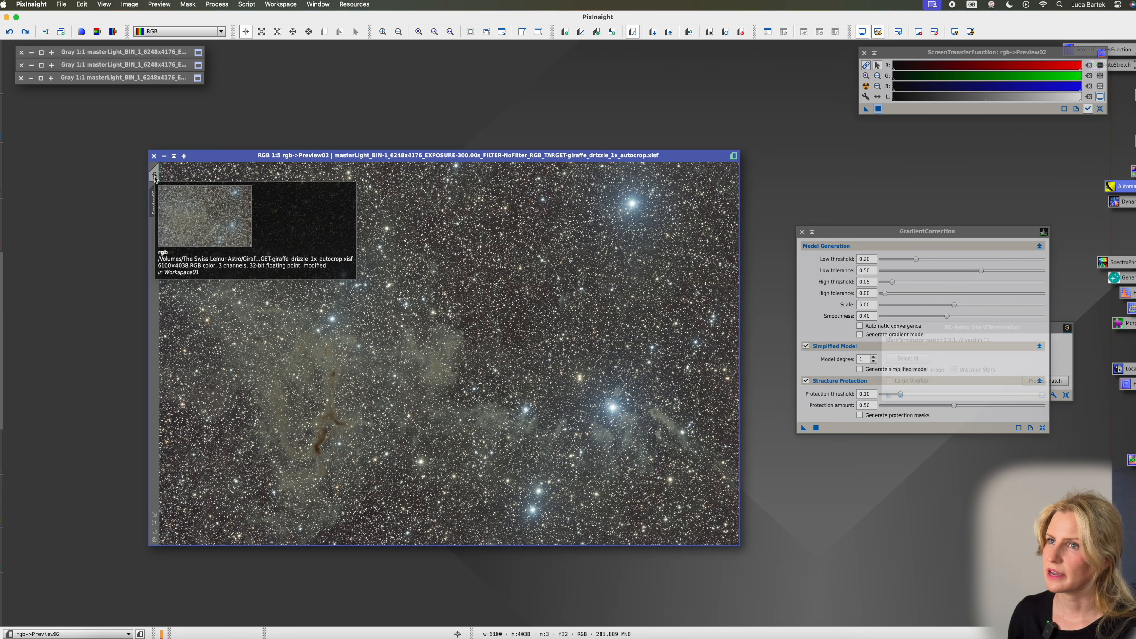
Compare Preview02 with the uncorrected rgb image, extract the preview as a separate image, inspect it with its stars removed, and discard it
click(155, 180)
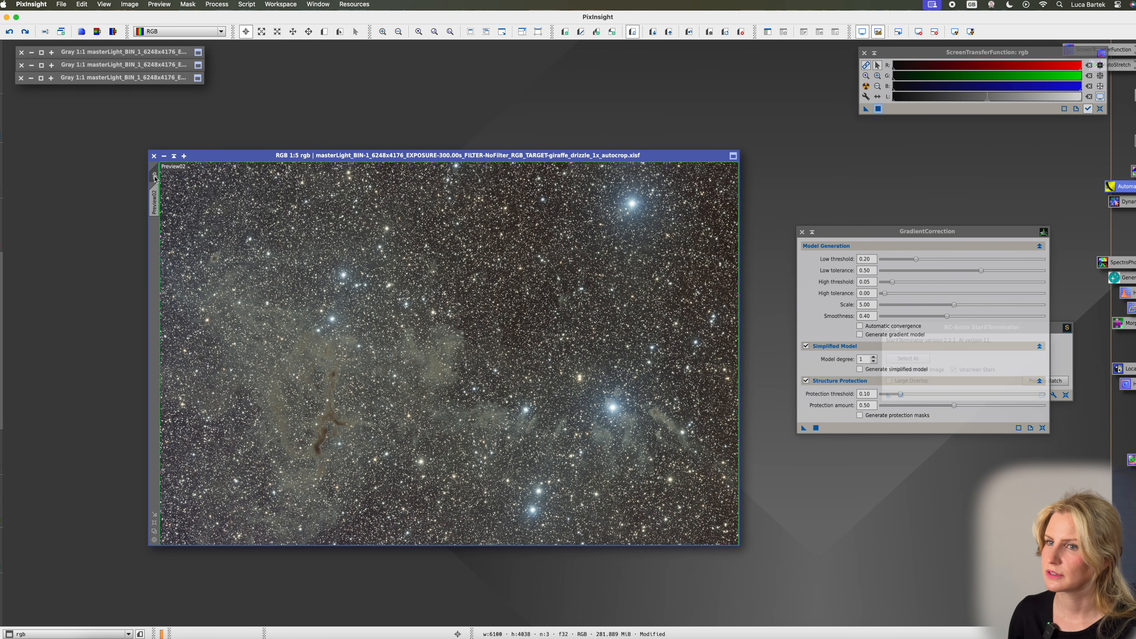
click(156, 204)
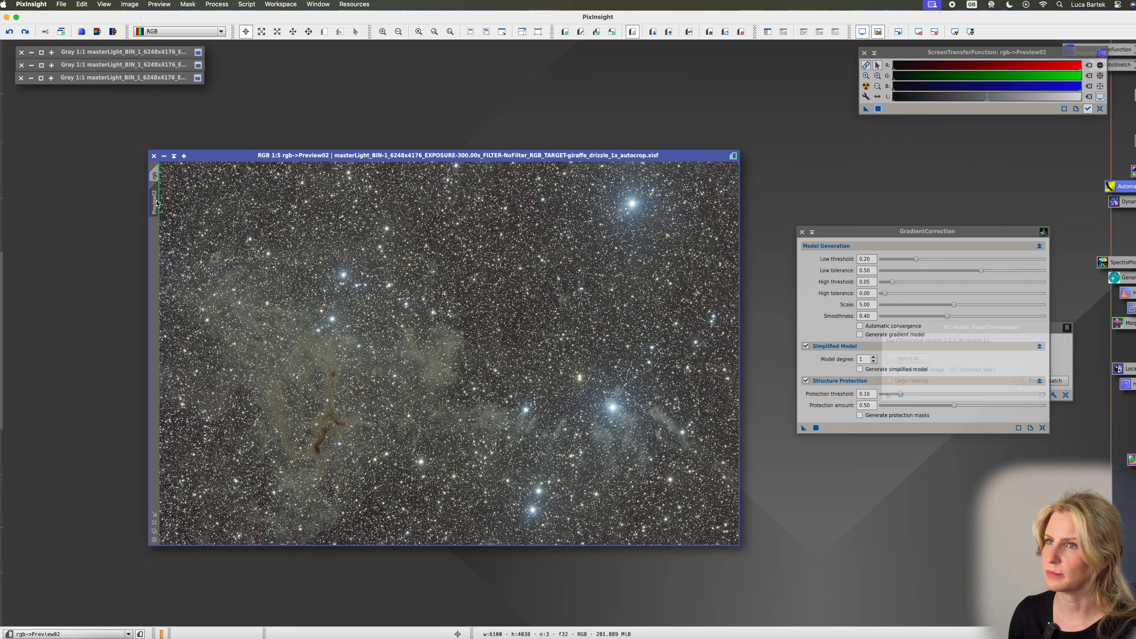
drag(157, 204, 134, 233)
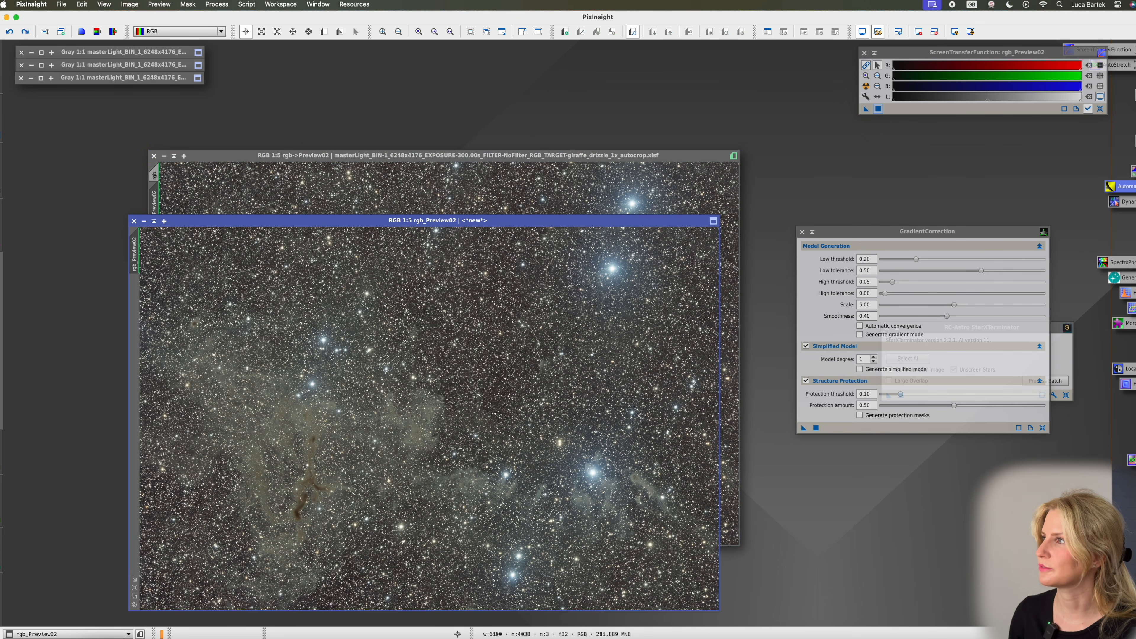
drag(804, 428, 576, 309)
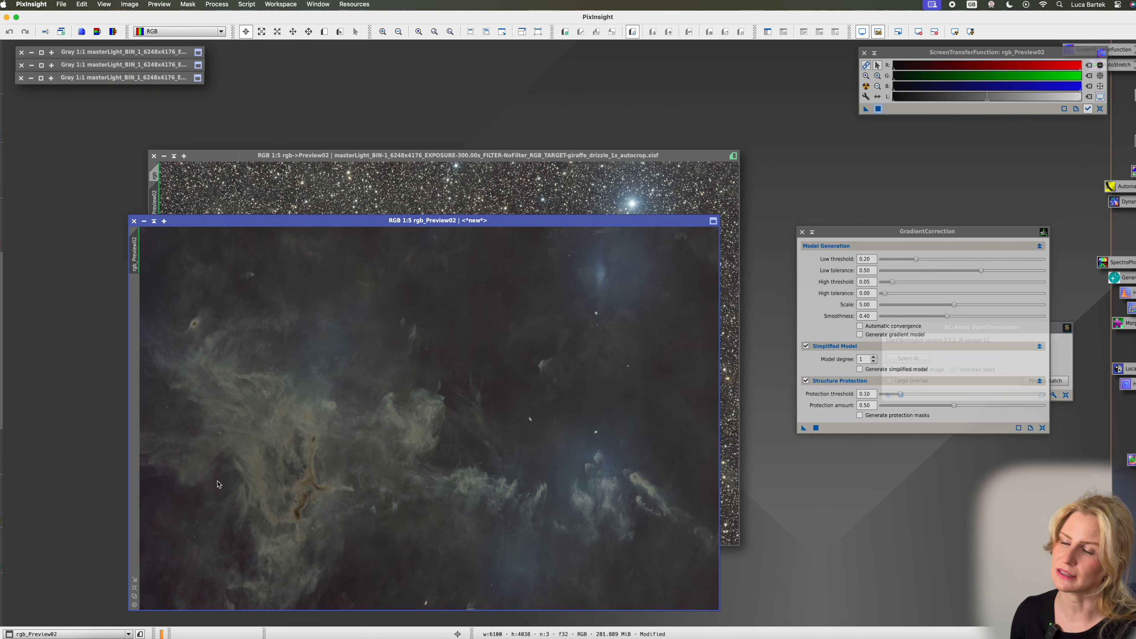
click(134, 221)
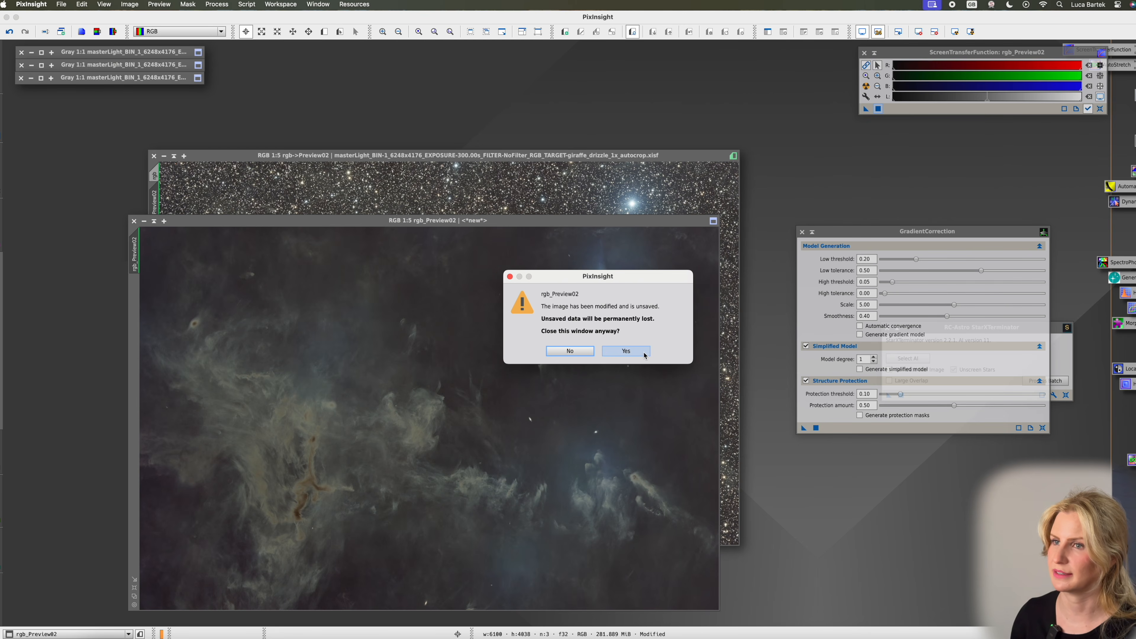
click(626, 351)
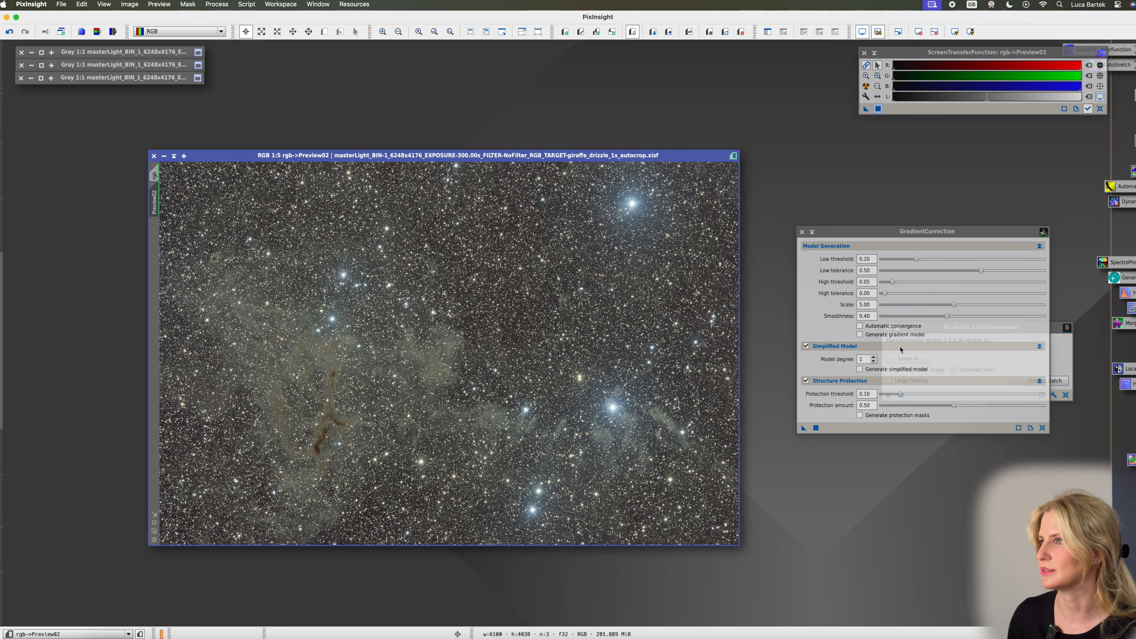
Enable automatic convergence and gradient model generation in GradientCorrection, and apply it to Preview02
click(900, 331)
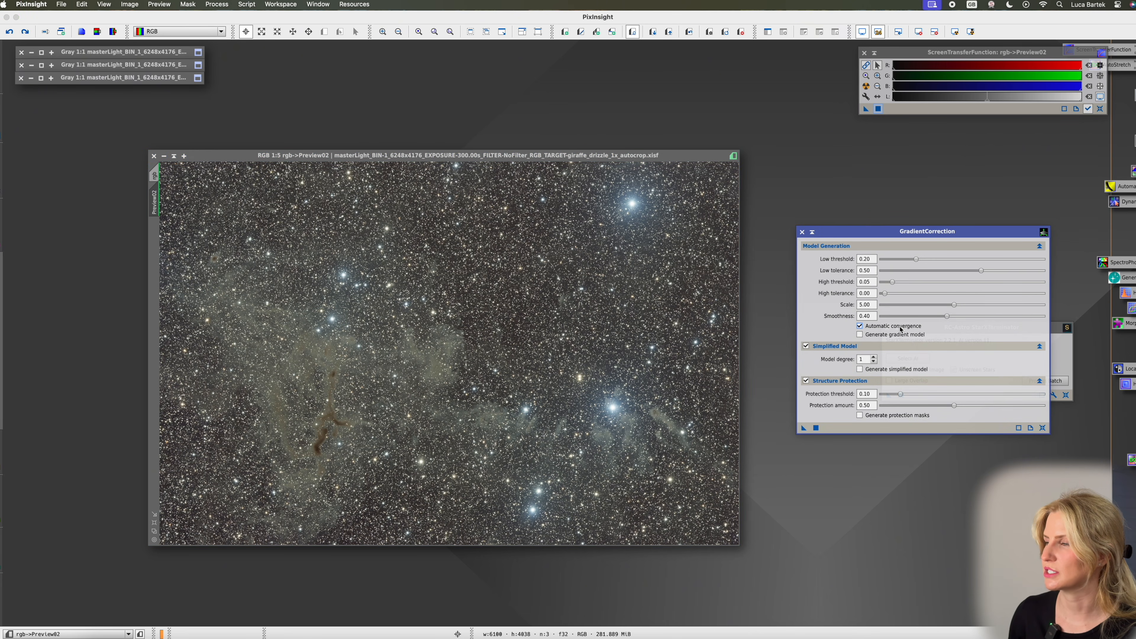
mouse_move(893, 354)
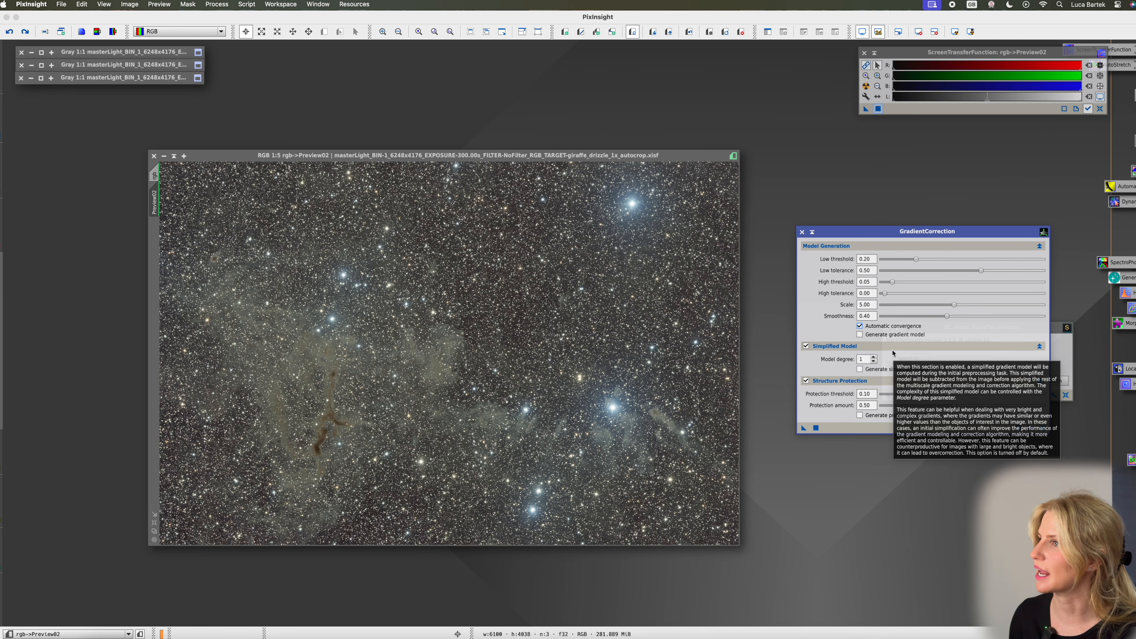
click(894, 339)
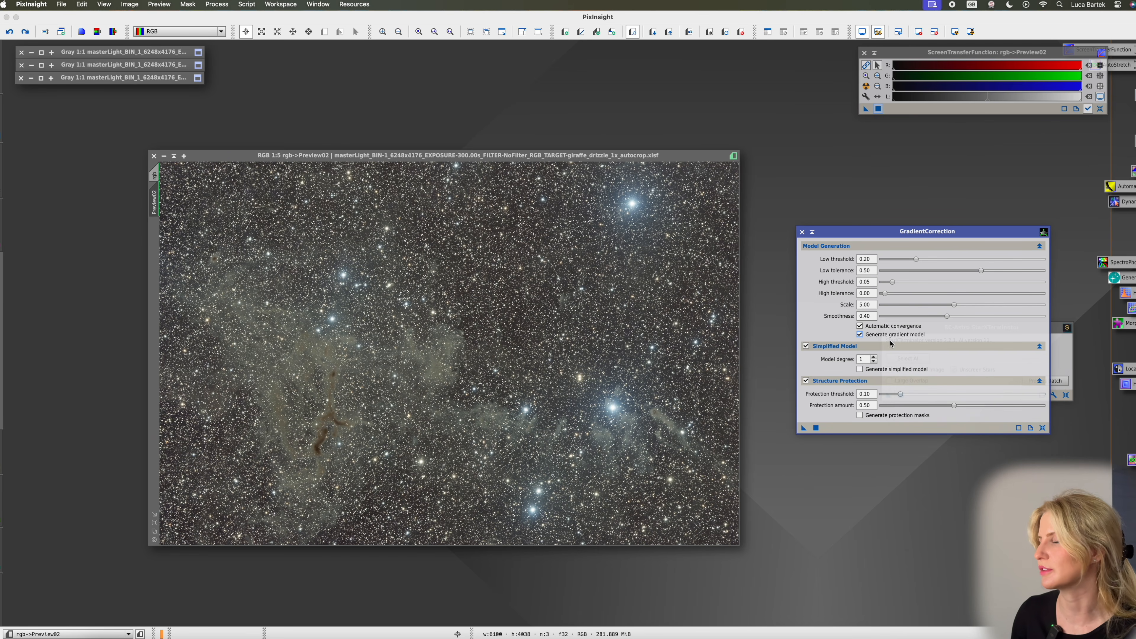
click(817, 429)
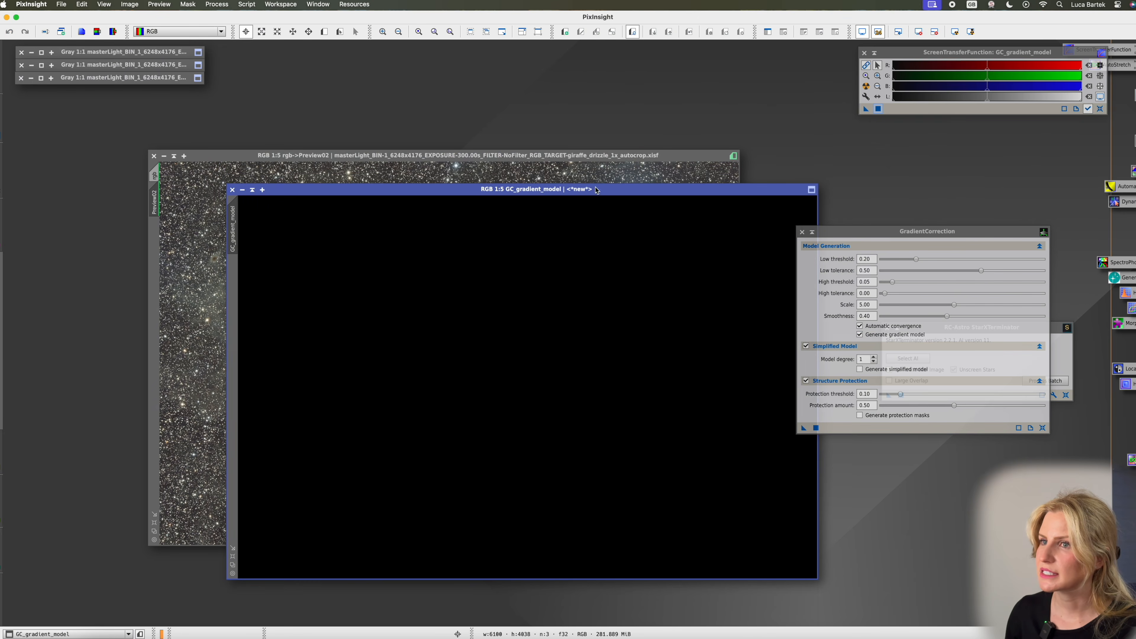
Auto-stretch the generated gradient model and compare it with the rgb preview
click(956, 33)
drag(519, 189, 358, 427)
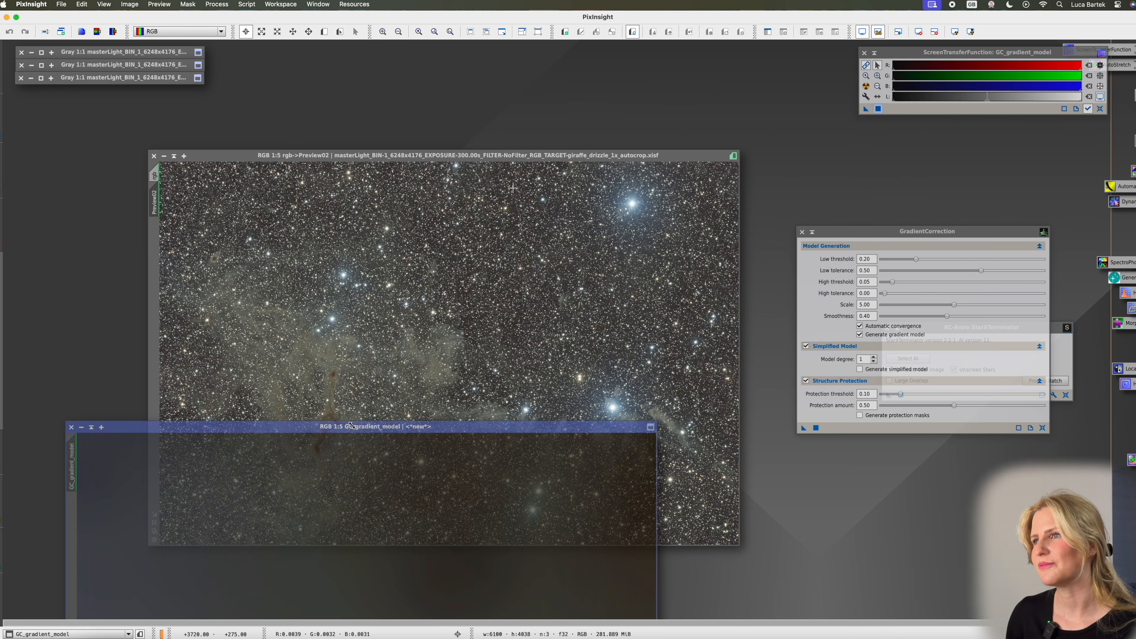
drag(513, 188, 519, 185)
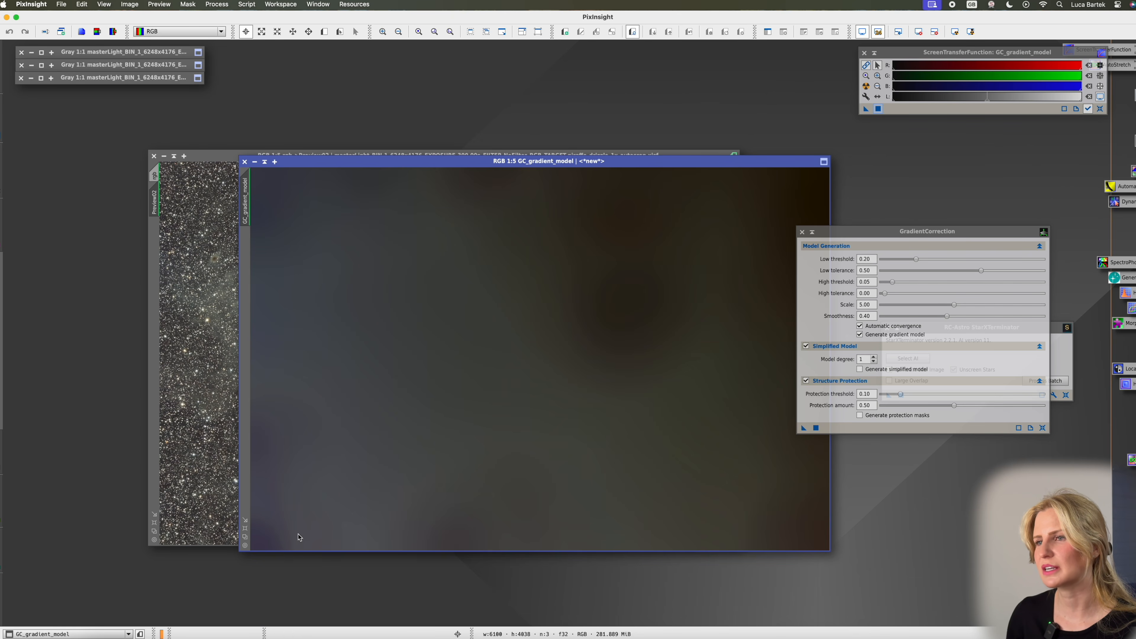
drag(586, 188, 724, 297)
click(389, 236)
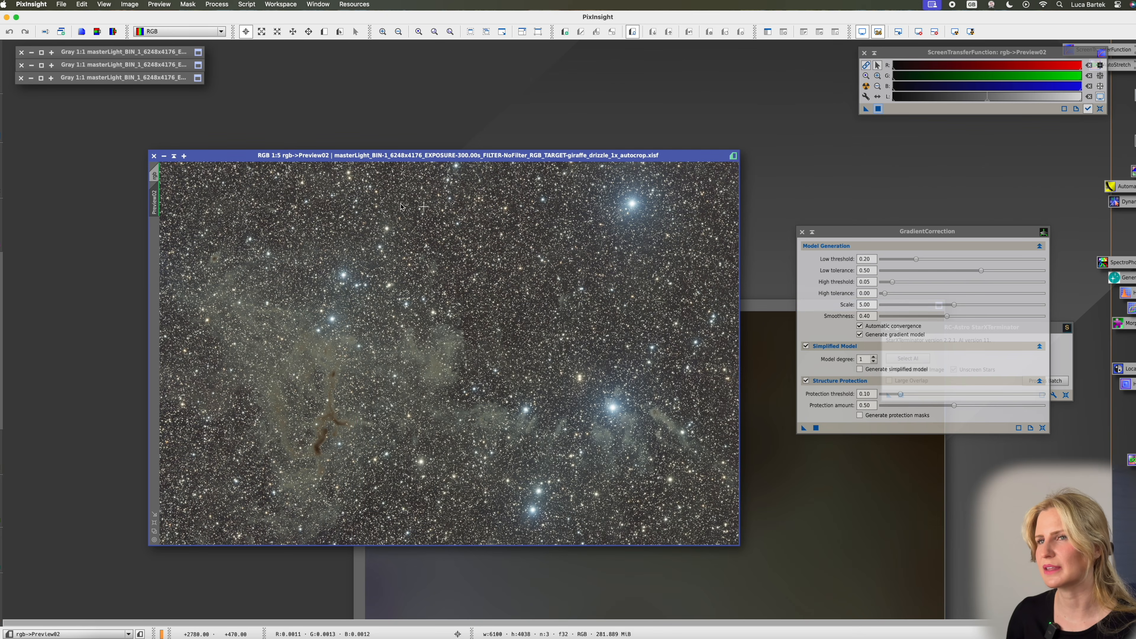
Duplicate the uncorrected rgb image and remove the copy's stars with StarXTerminator to examine its background at a reduced 1:10 view
click(154, 174)
drag(158, 171, 115, 202)
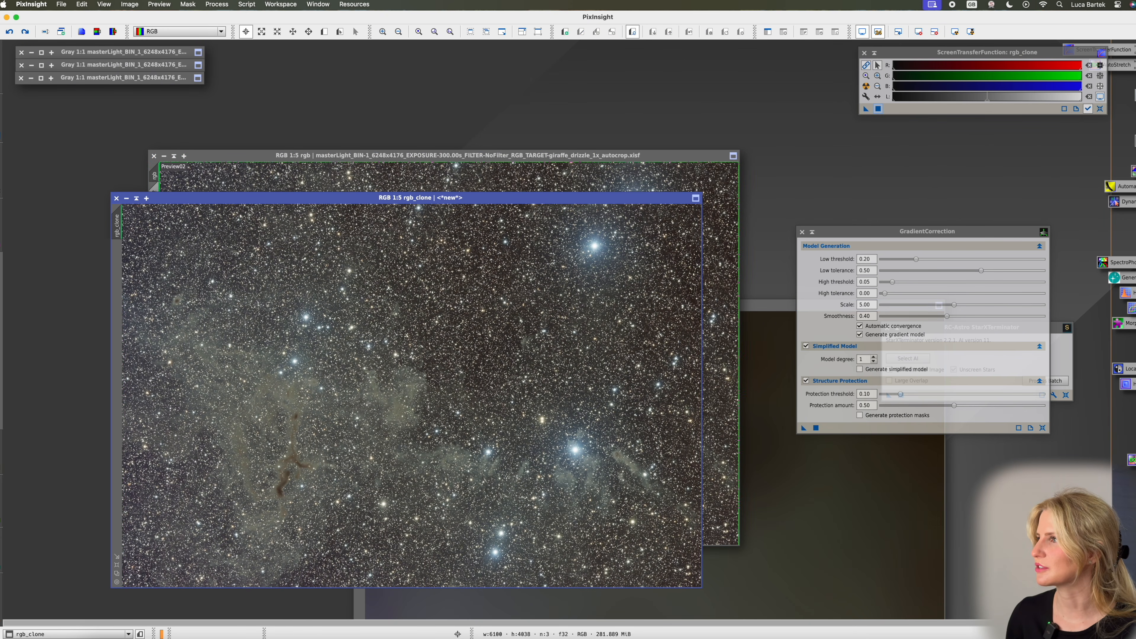
drag(890, 395, 395, 378)
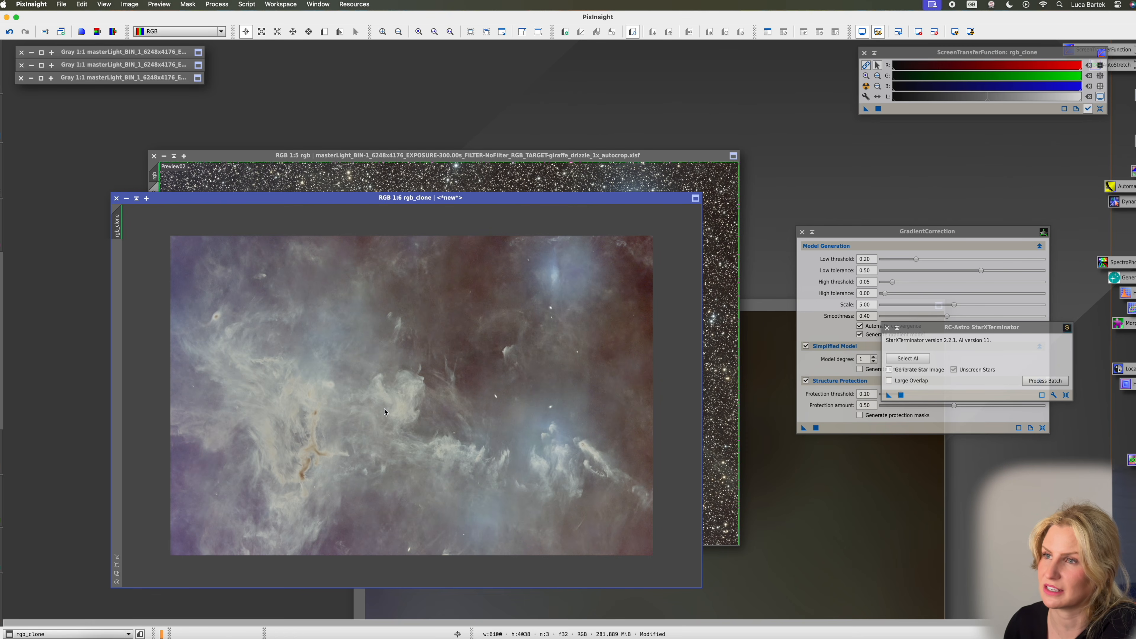
scroll(415, 379, down, 3)
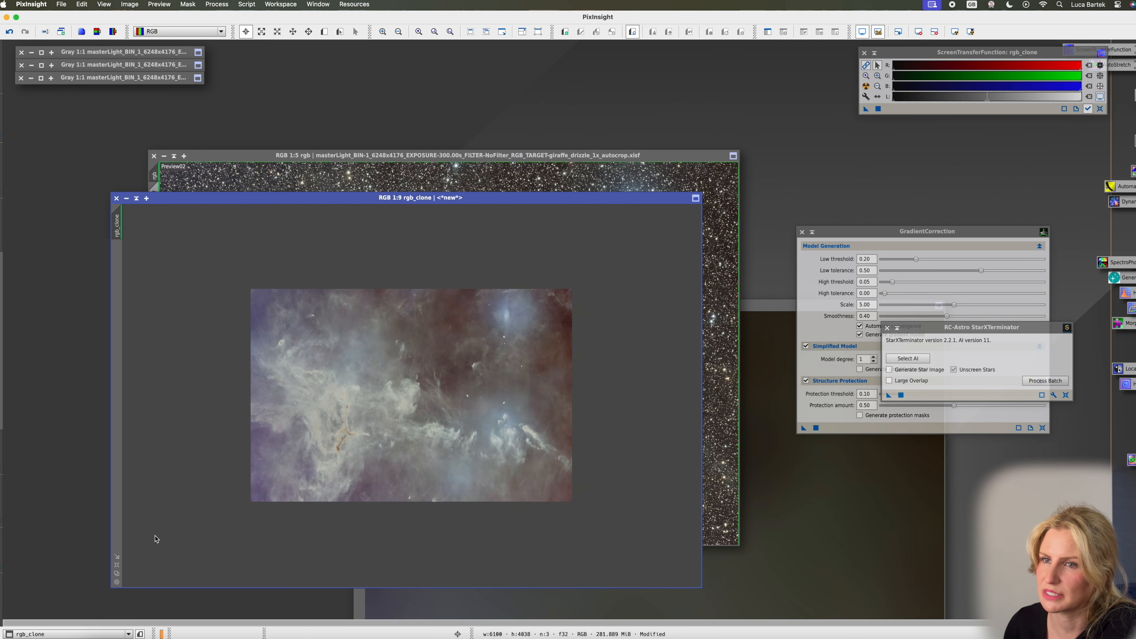
scroll(187, 552, down, 1)
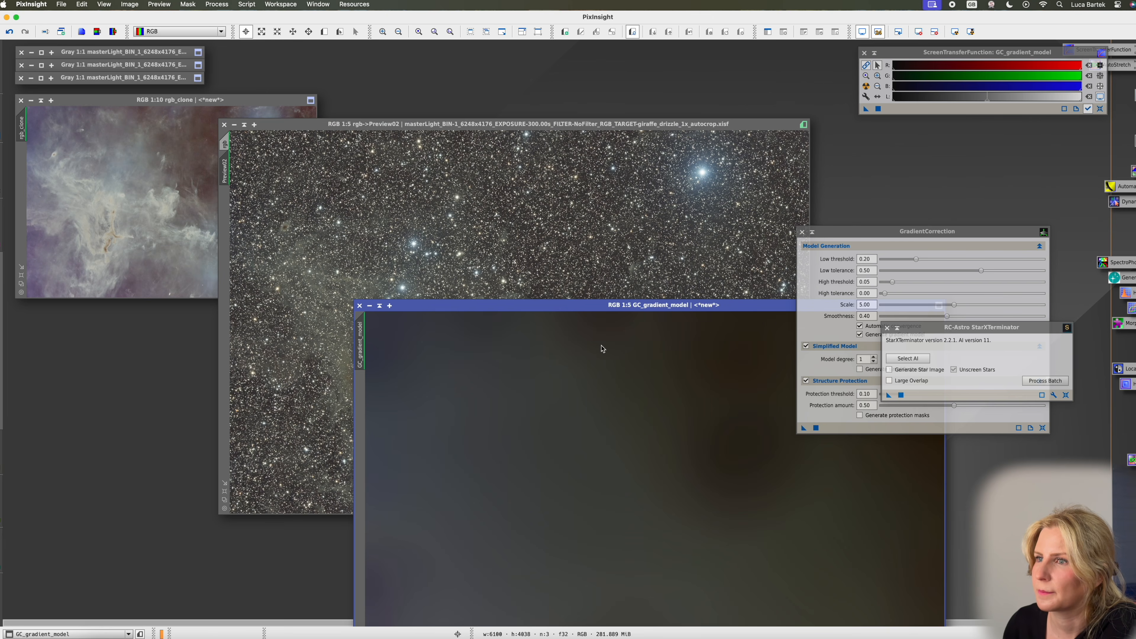
Close StarXTerminator, set GradientCorrection's smoothness to 0.50 and apply the correction to Preview02 again
drag(572, 306, 550, 166)
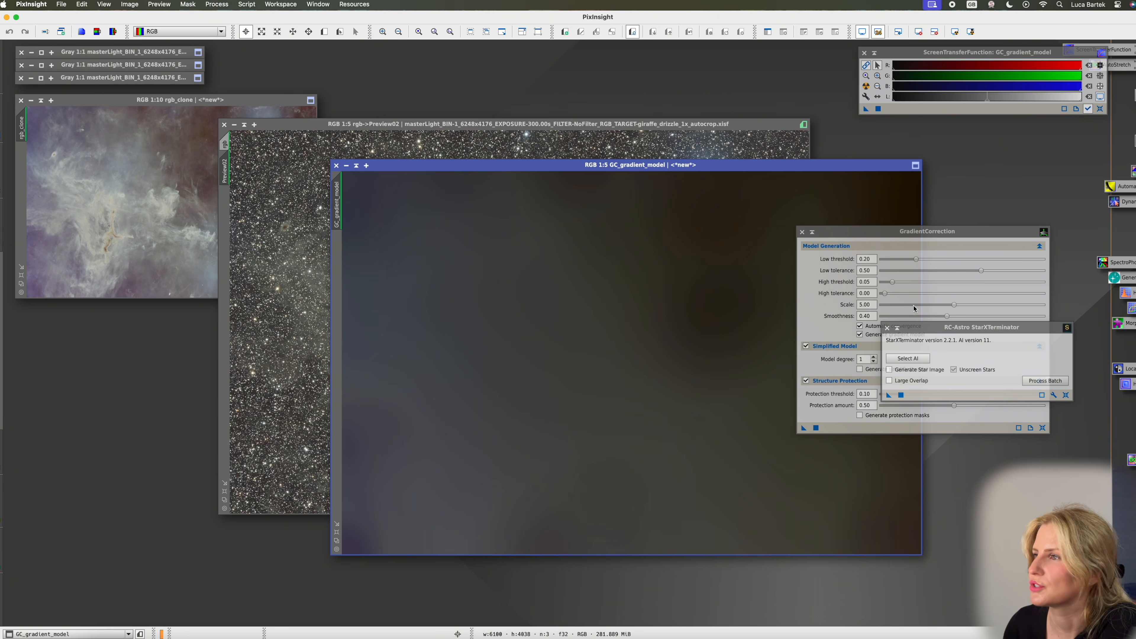
drag(967, 337, 1064, 497)
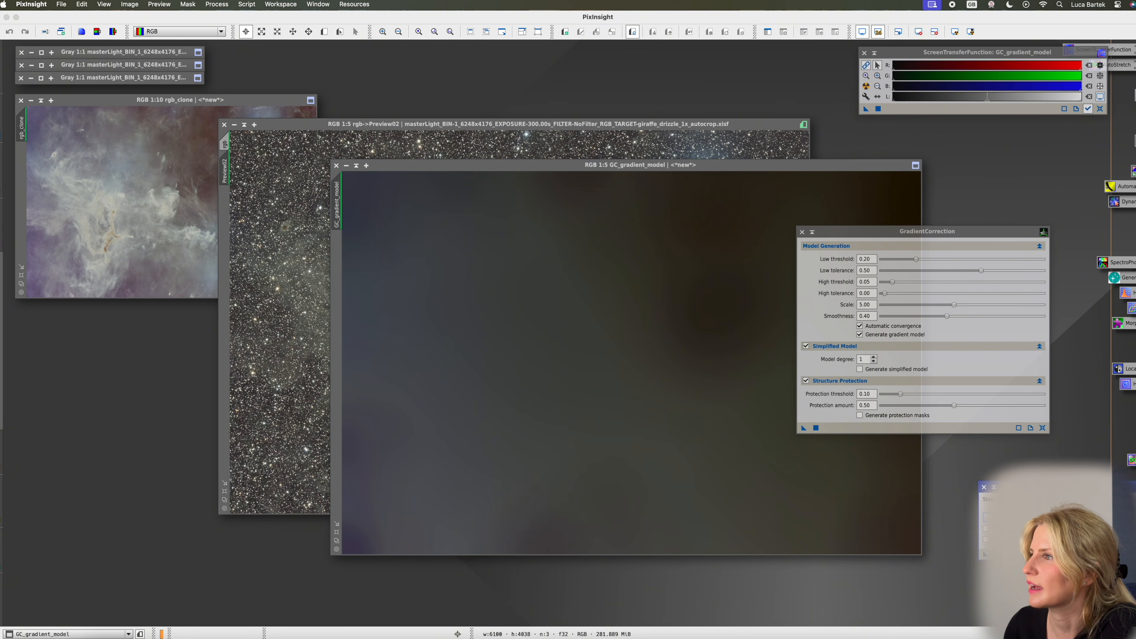
click(984, 485)
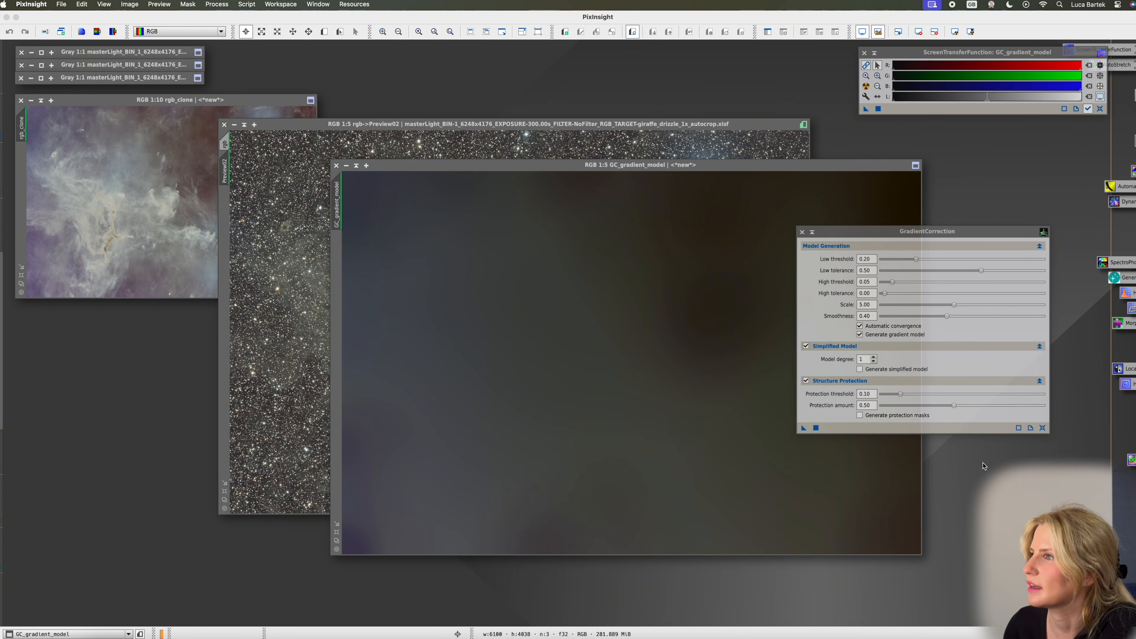
drag(948, 315, 962, 316)
drag(804, 428, 298, 401)
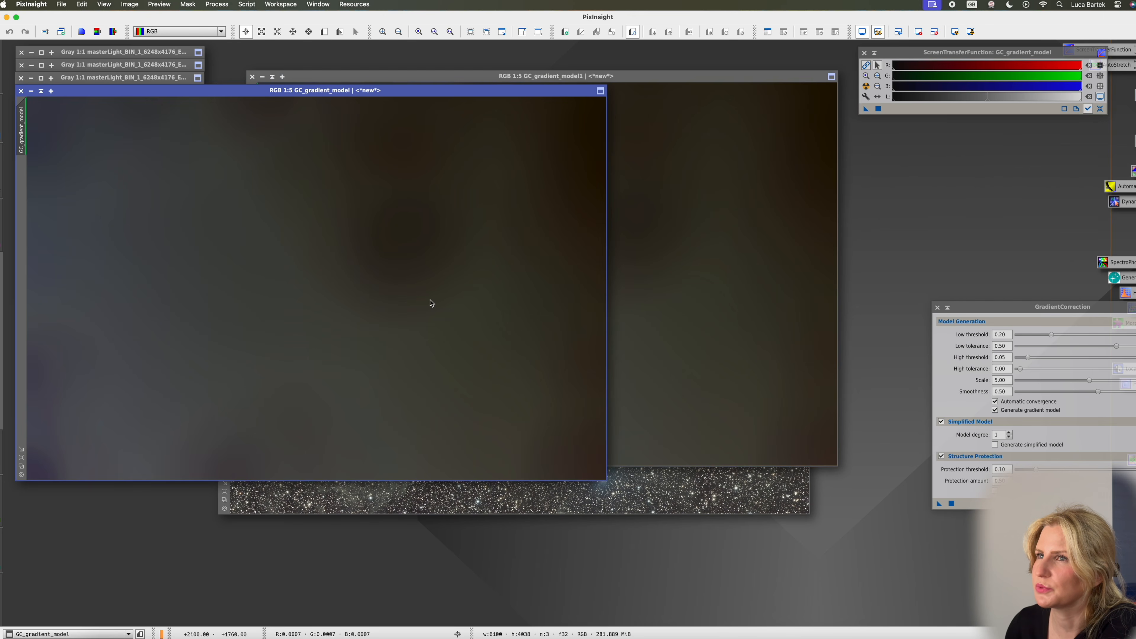
Compare the two generated gradient models side by side and close both
drag(465, 90, 1001, 140)
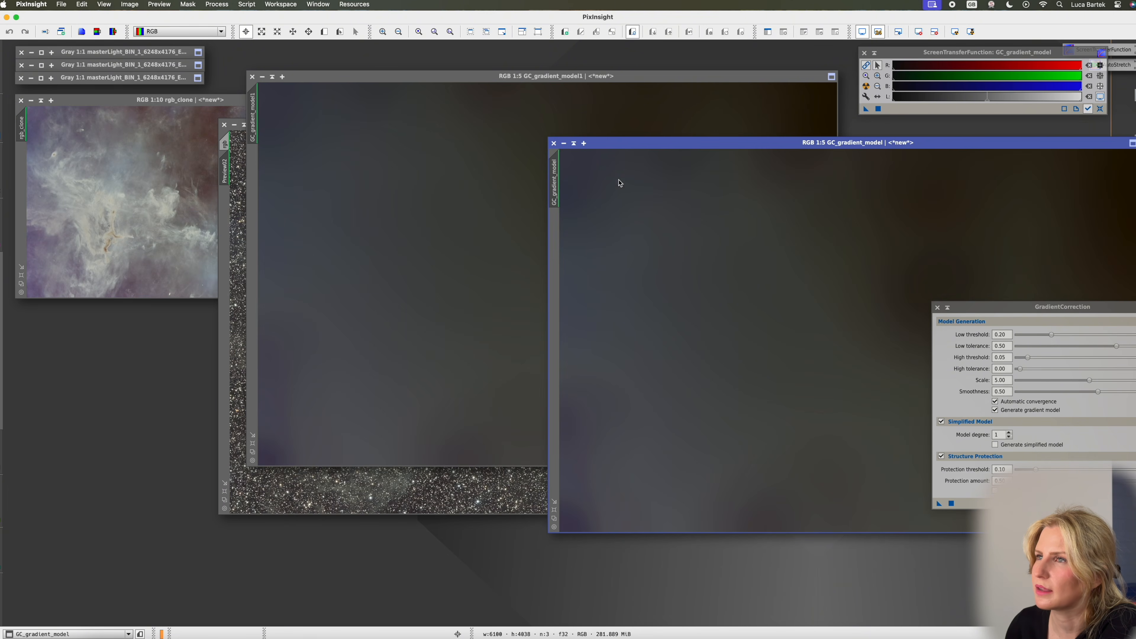
click(554, 144)
click(251, 76)
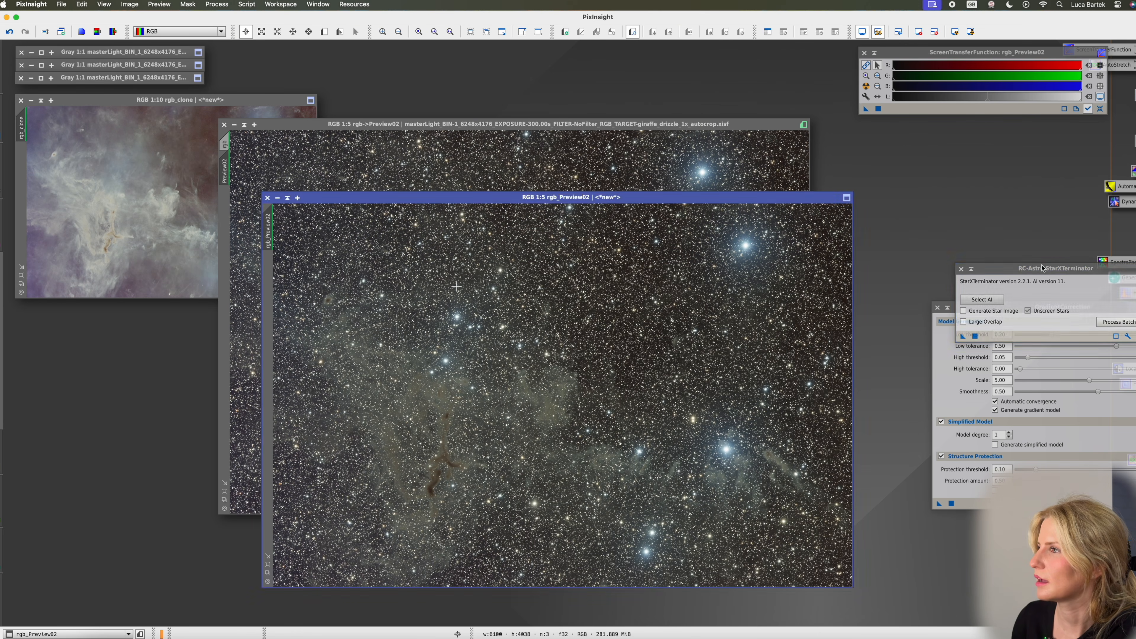
Remove the stars from the separate rgb_Preview02 image with StarXTerminator to inspect the corrected background
drag(1043, 268, 1002, 196)
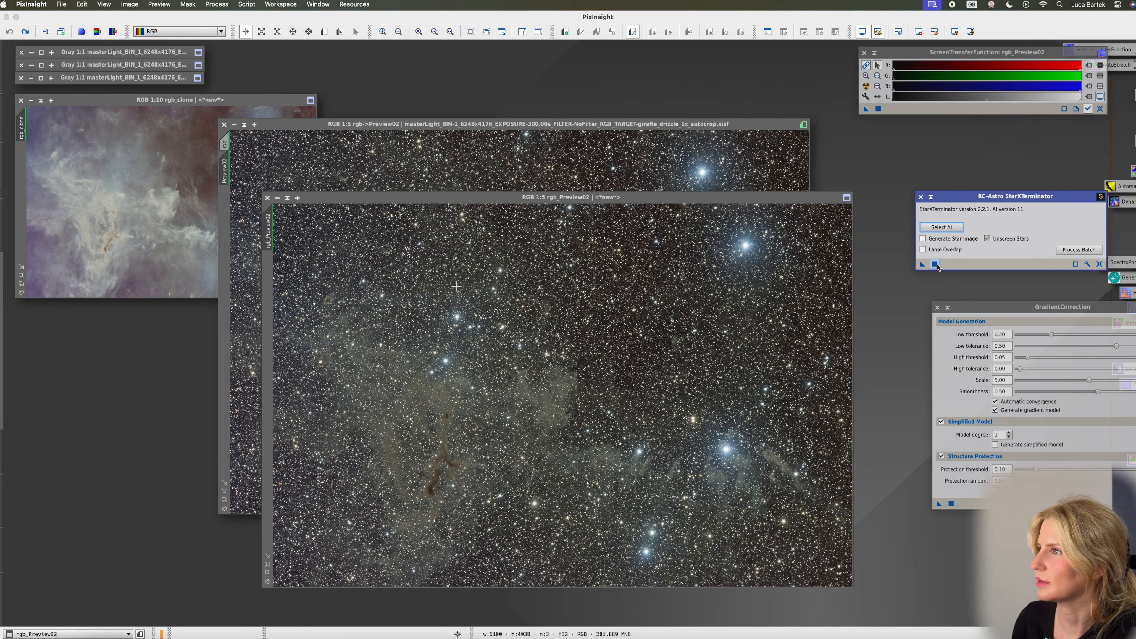
right_click(715, 364)
click(709, 358)
drag(923, 264, 674, 343)
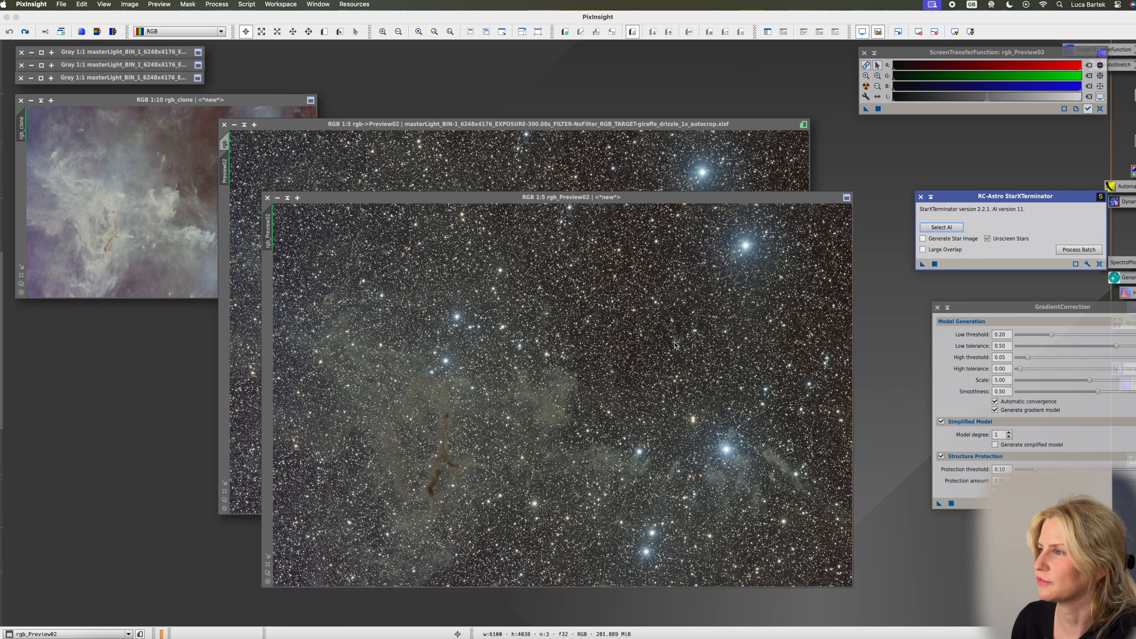
drag(922, 264, 798, 290)
drag(738, 309, 610, 340)
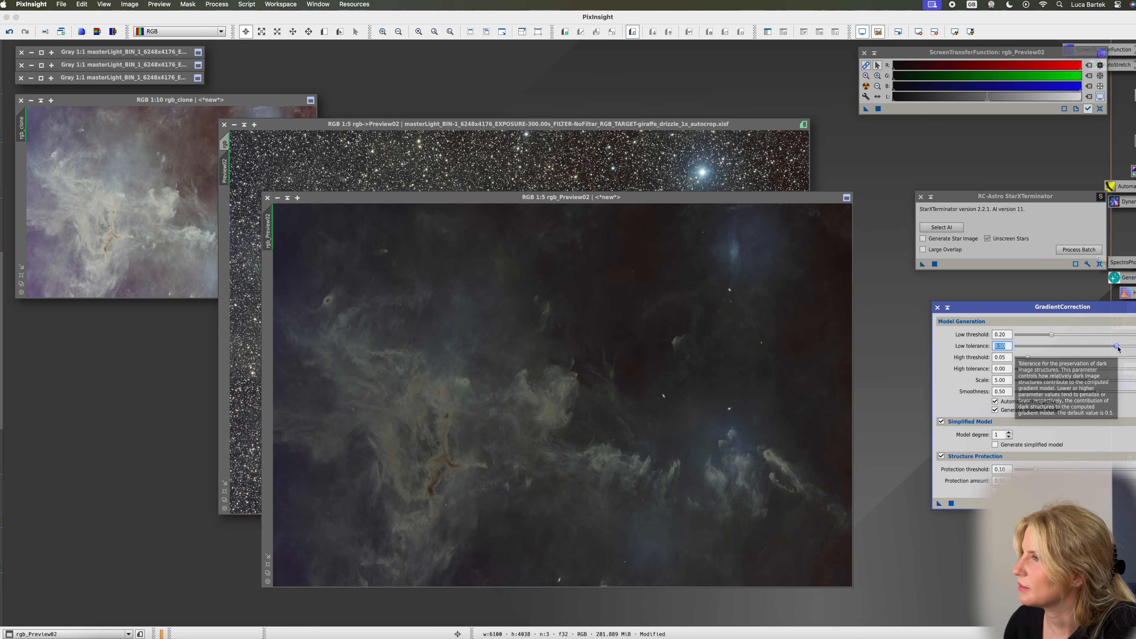
Set GradientCorrection's low tolerance to 0.45, test it on the starless rgb_Preview02 image and close that image without saving
drag(1117, 346, 1109, 347)
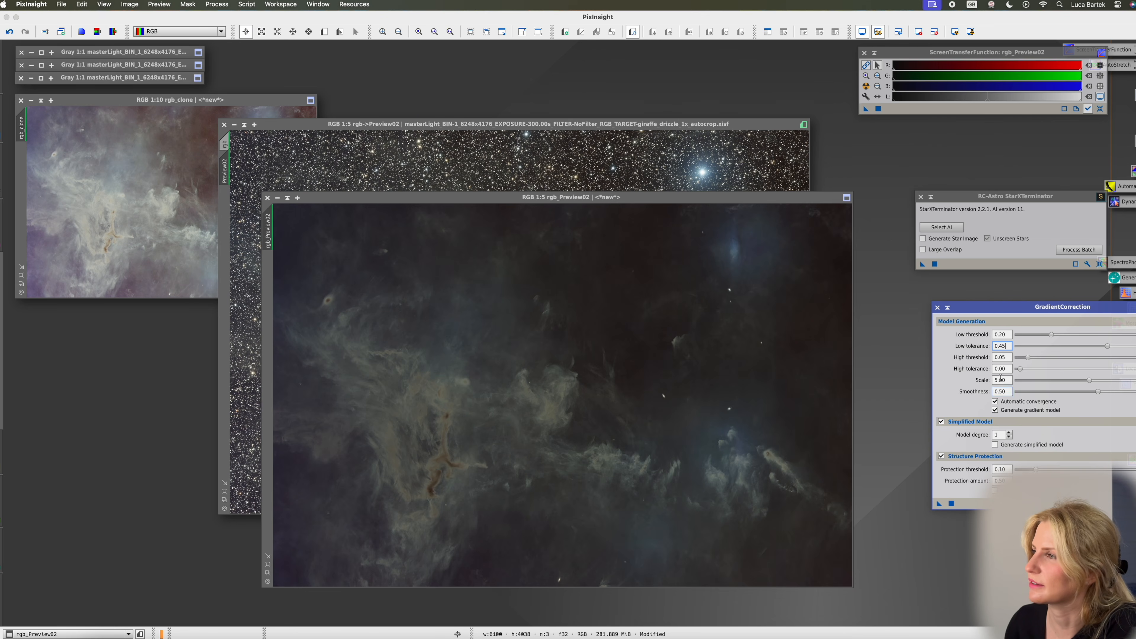
click(952, 504)
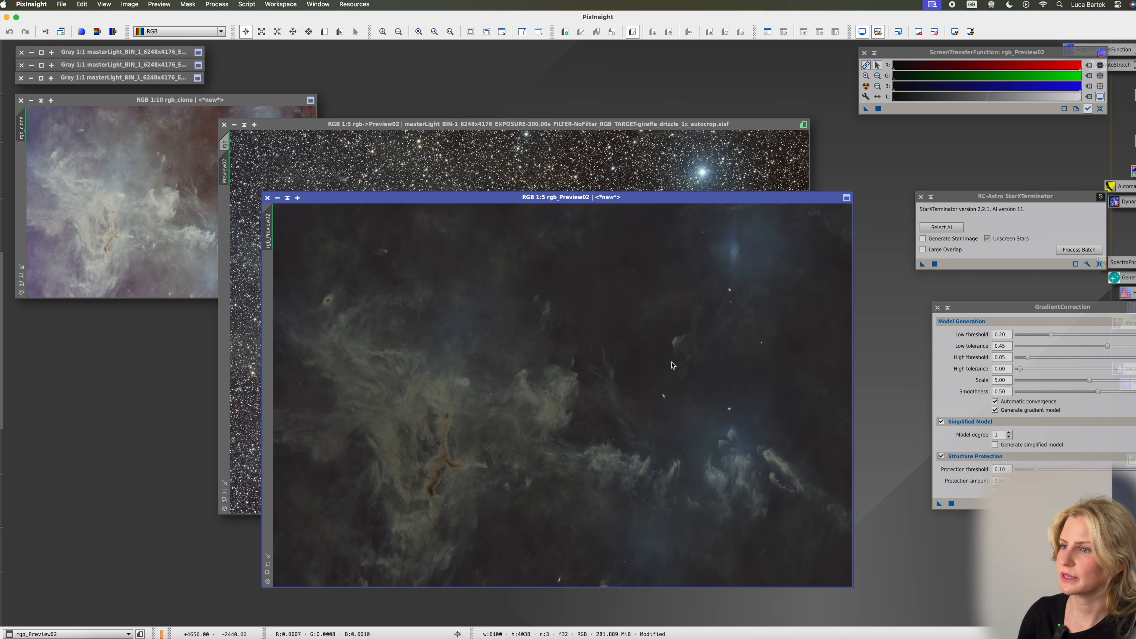
click(268, 198)
click(609, 351)
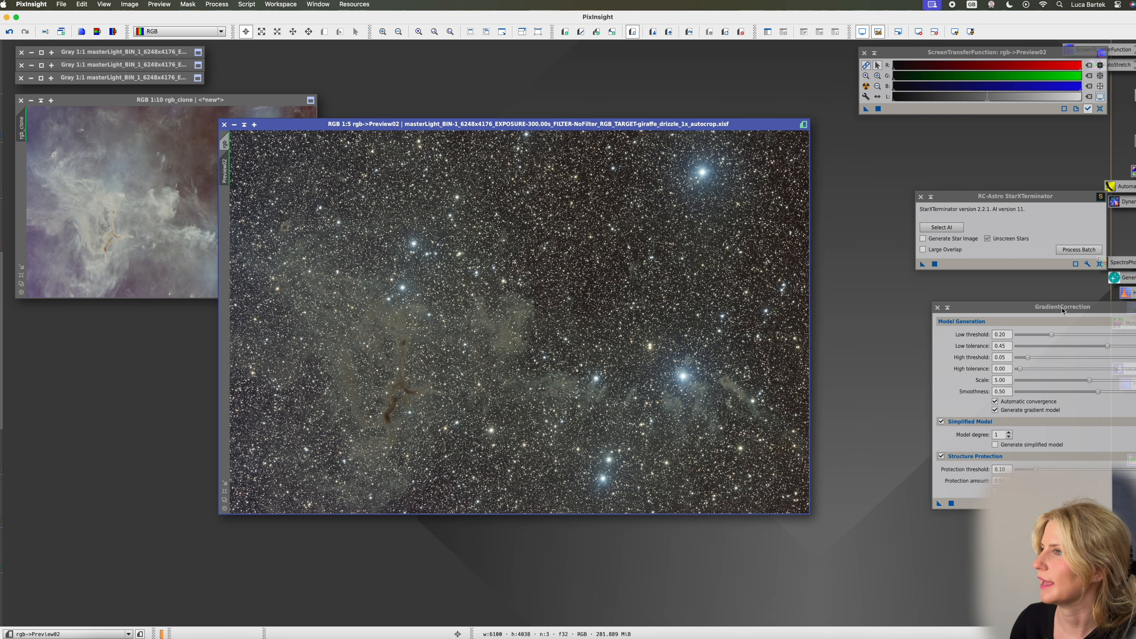
Apply GradientCorrection with the chosen settings to the main rgb image and close the process
drag(1064, 311, 991, 317)
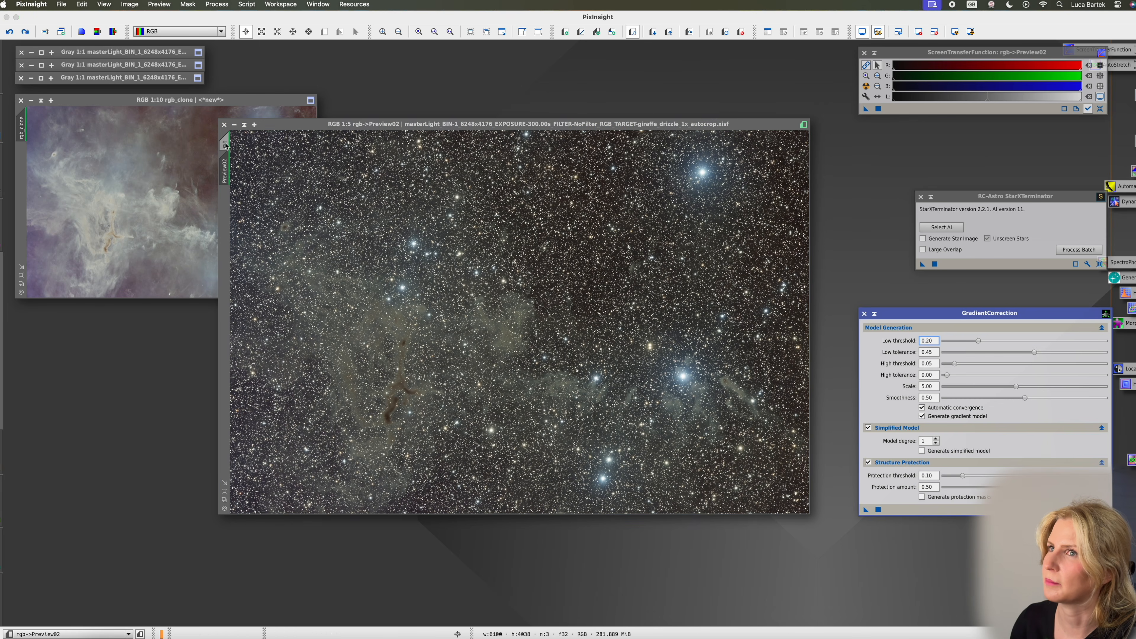
click(225, 144)
click(879, 509)
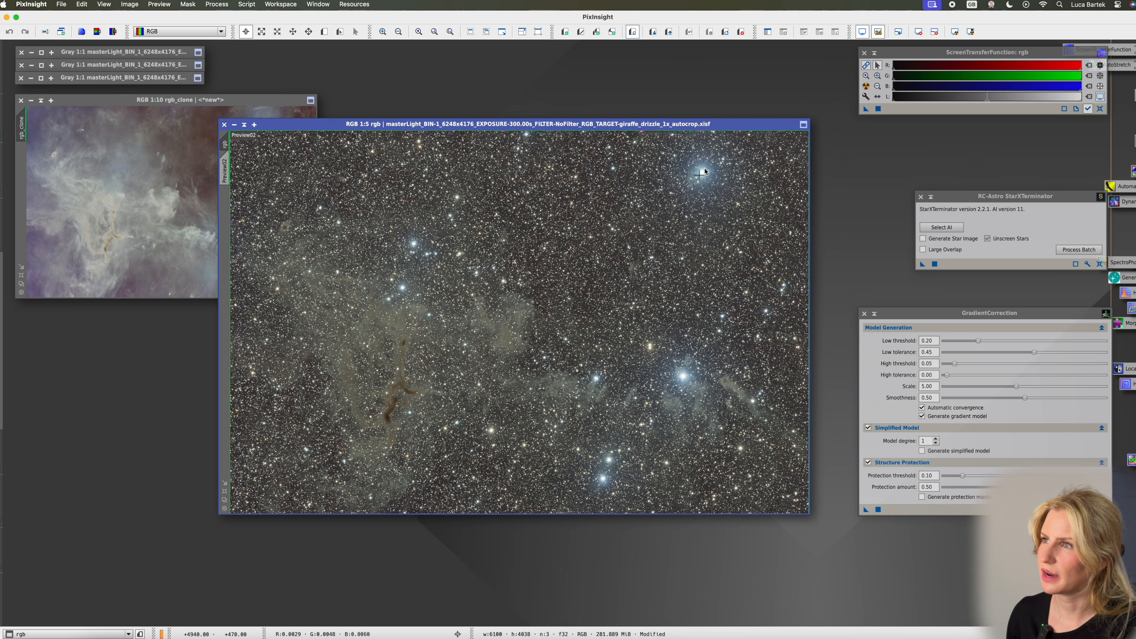
click(865, 314)
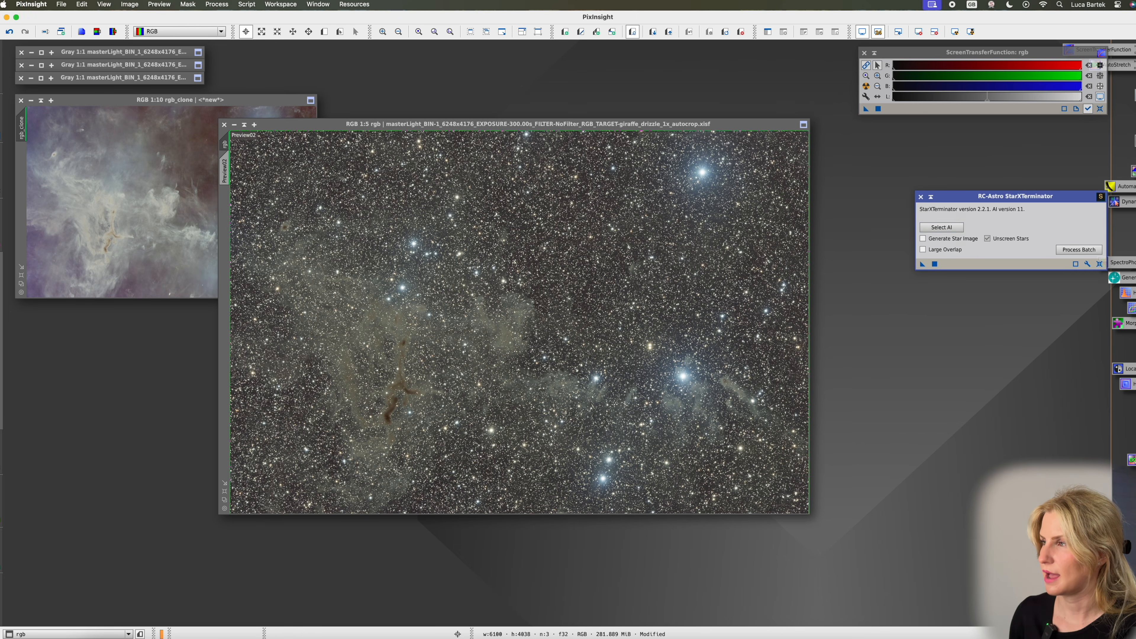
double_click(1123, 262)
click(868, 116)
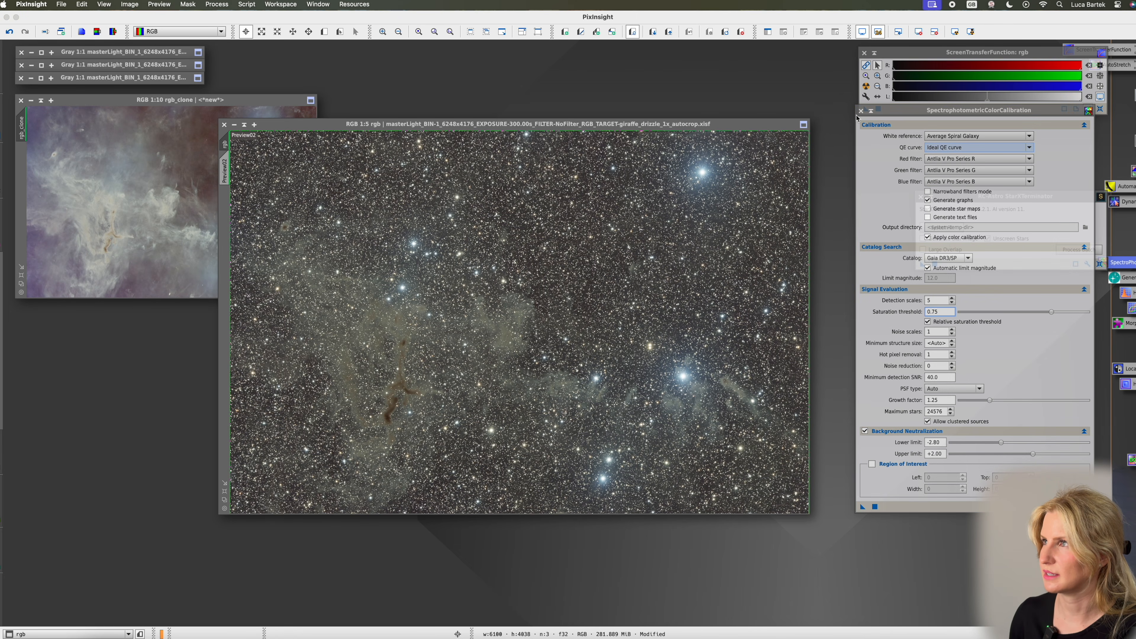
click(860, 110)
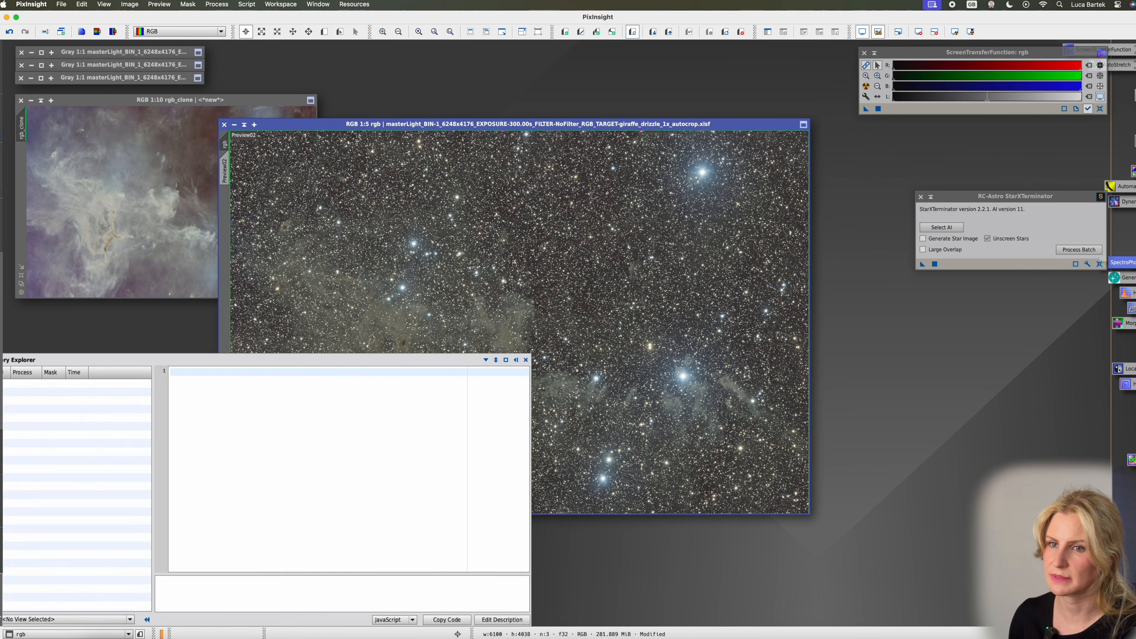
Load the rgb image's processing history and reapply its color calibration to the main rgb image
click(32, 620)
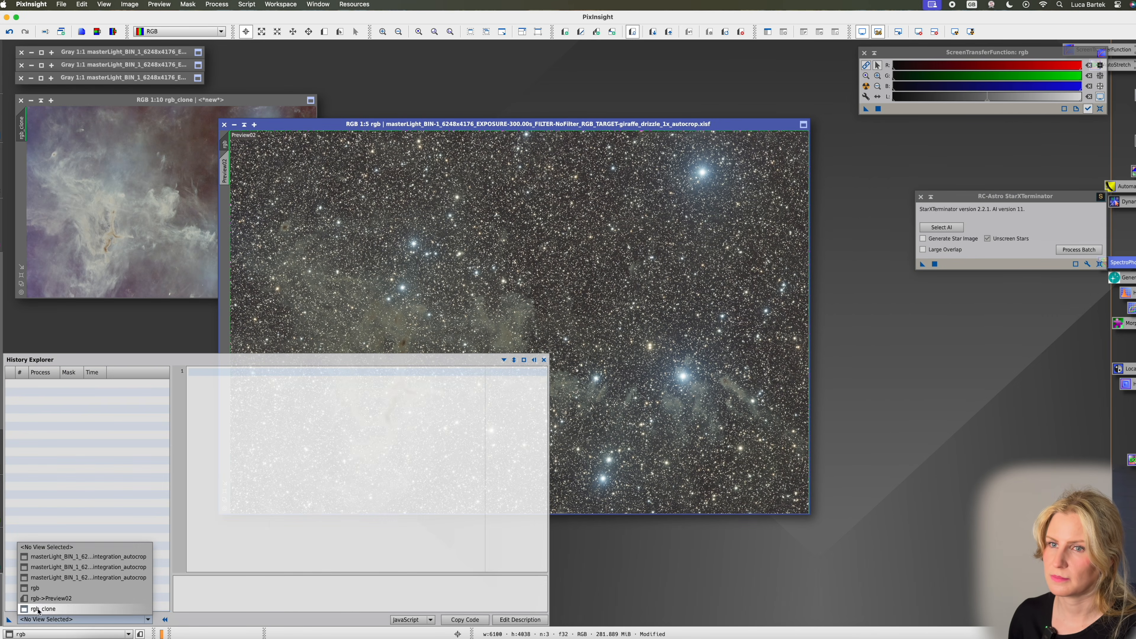
click(42, 588)
drag(63, 439, 664, 337)
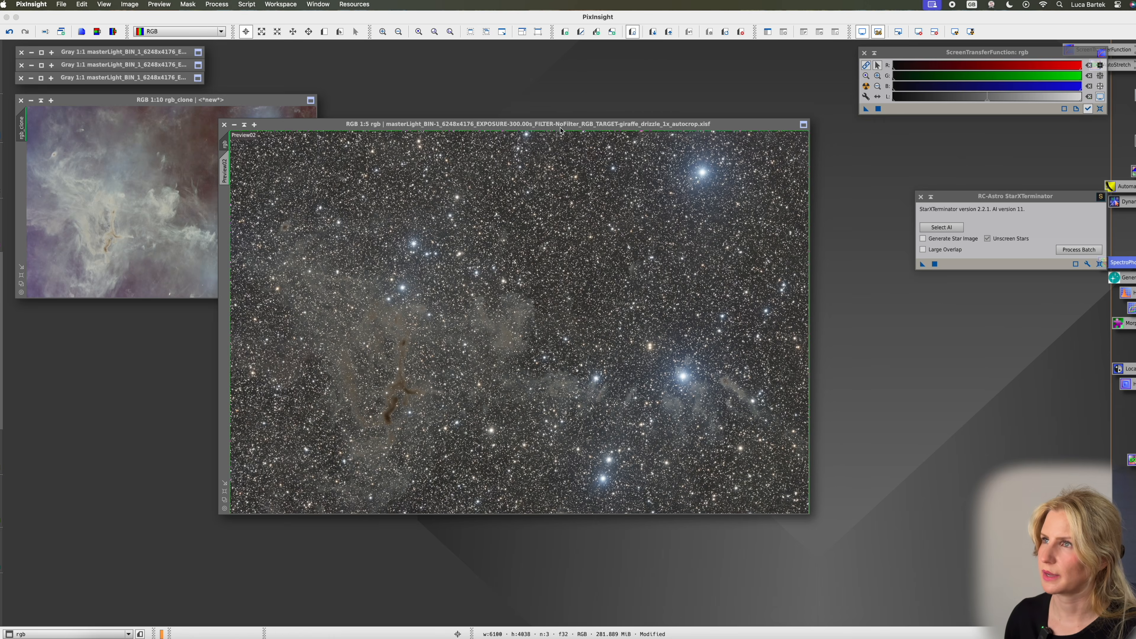
Close the old starless rgb_clone image and return to the main rgb image
drag(560, 127, 623, 126)
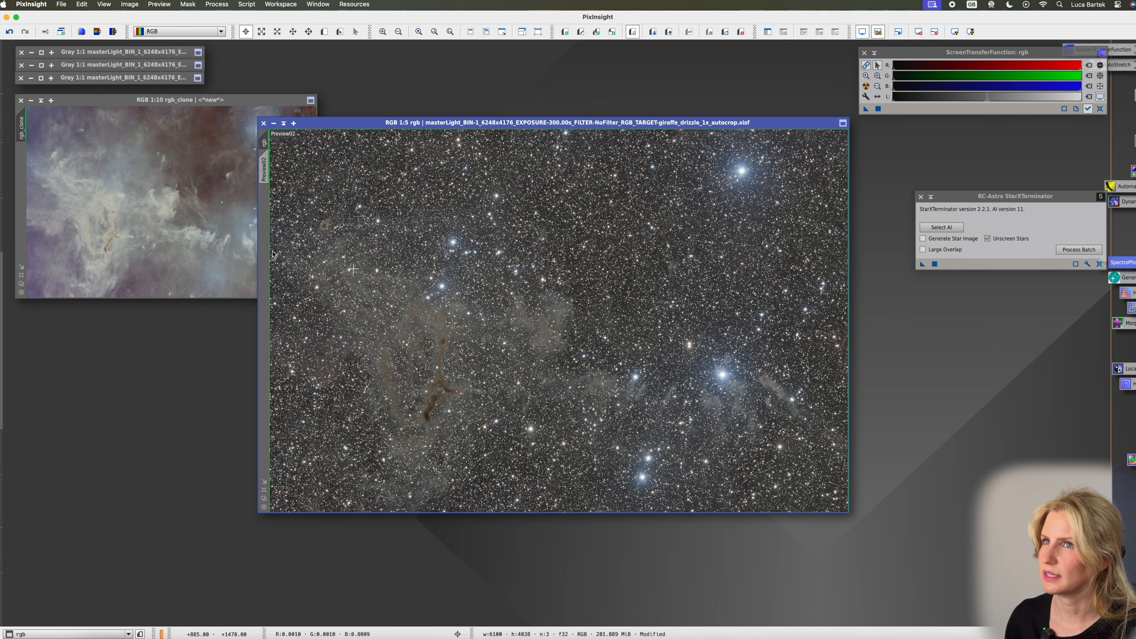
click(182, 229)
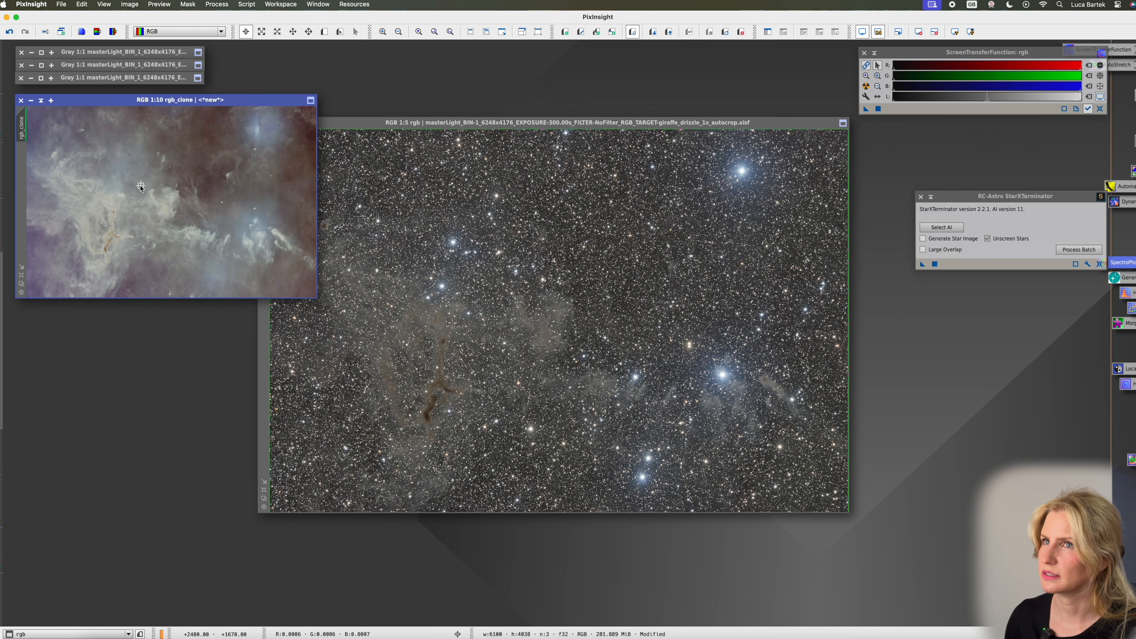
click(21, 100)
click(626, 351)
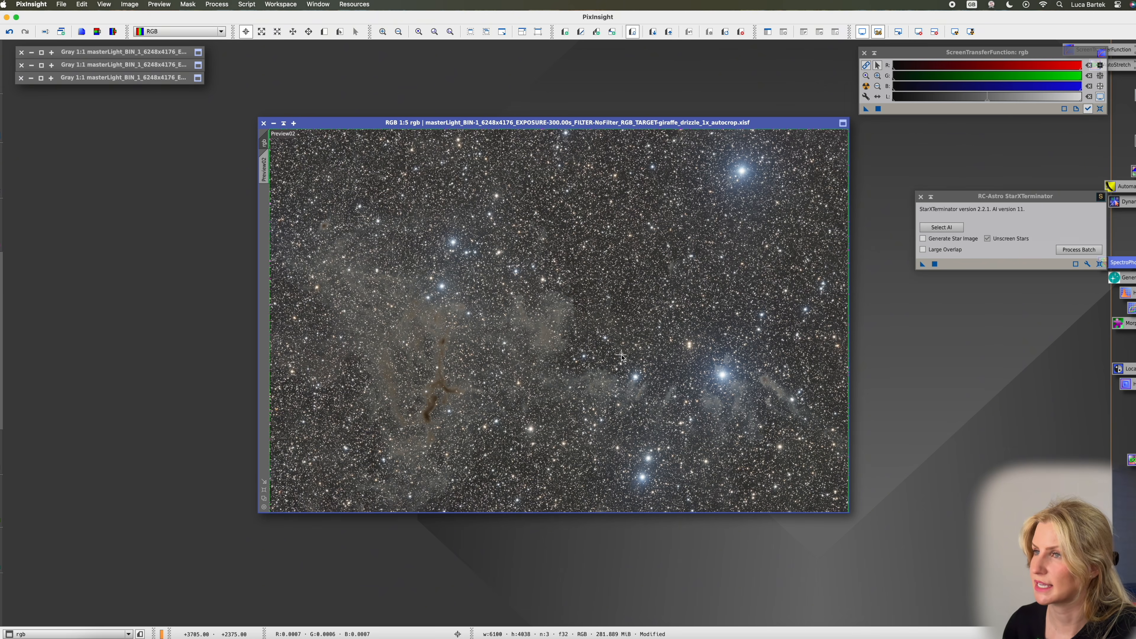
Duplicate the main rgb image and park the minimized copy below the minimized grayscale masters
drag(1009, 202, 980, 144)
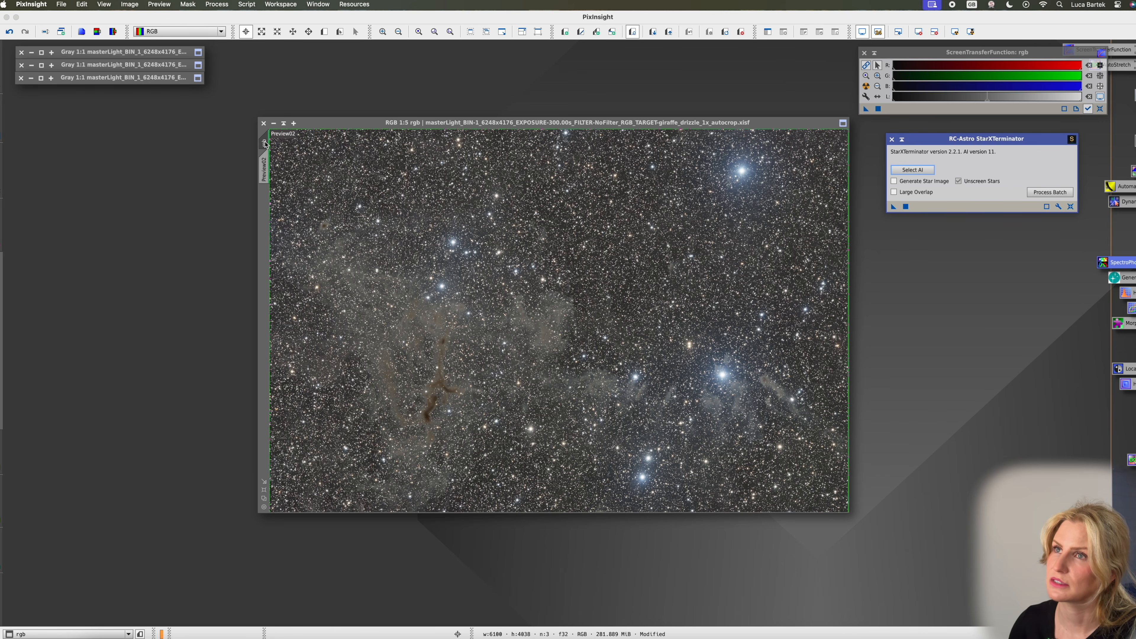
drag(264, 144, 47, 190)
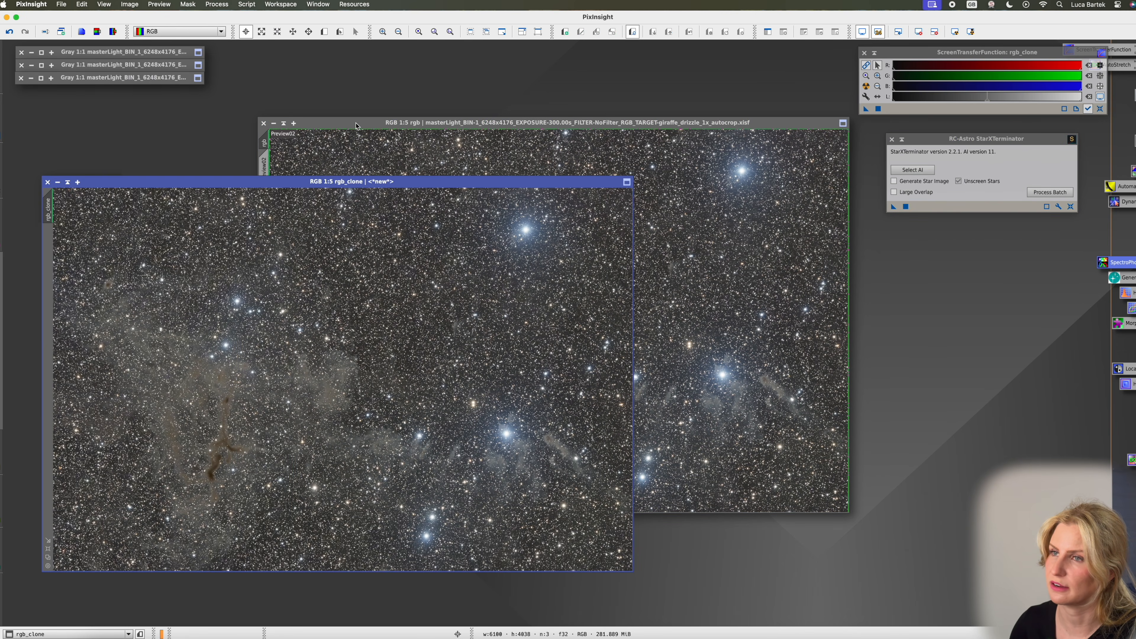
click(58, 182)
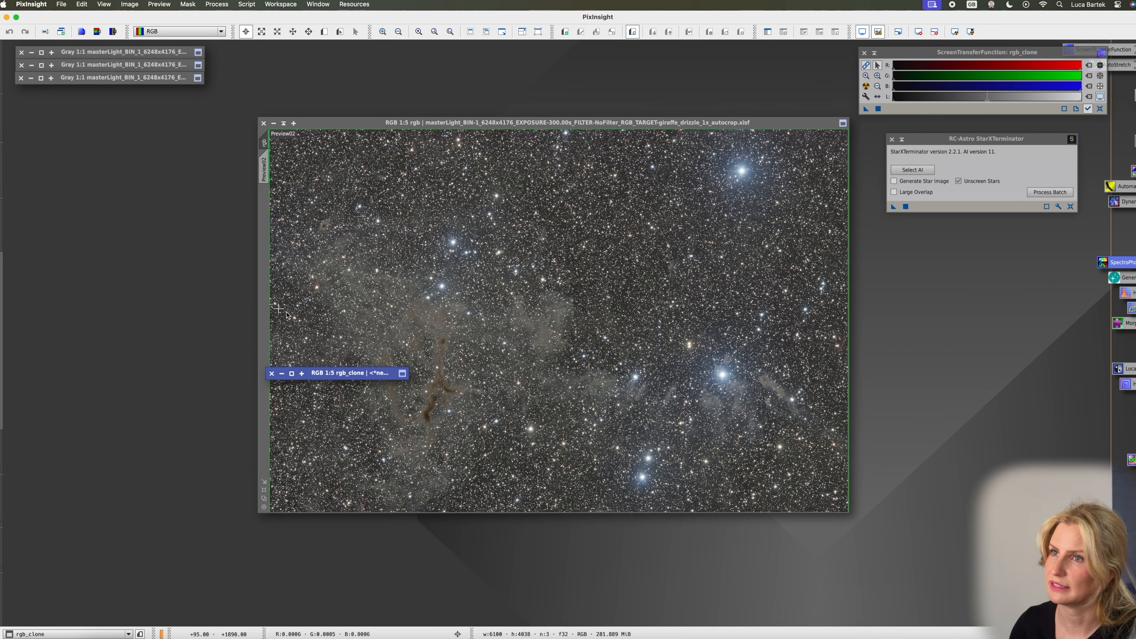
drag(361, 373, 121, 127)
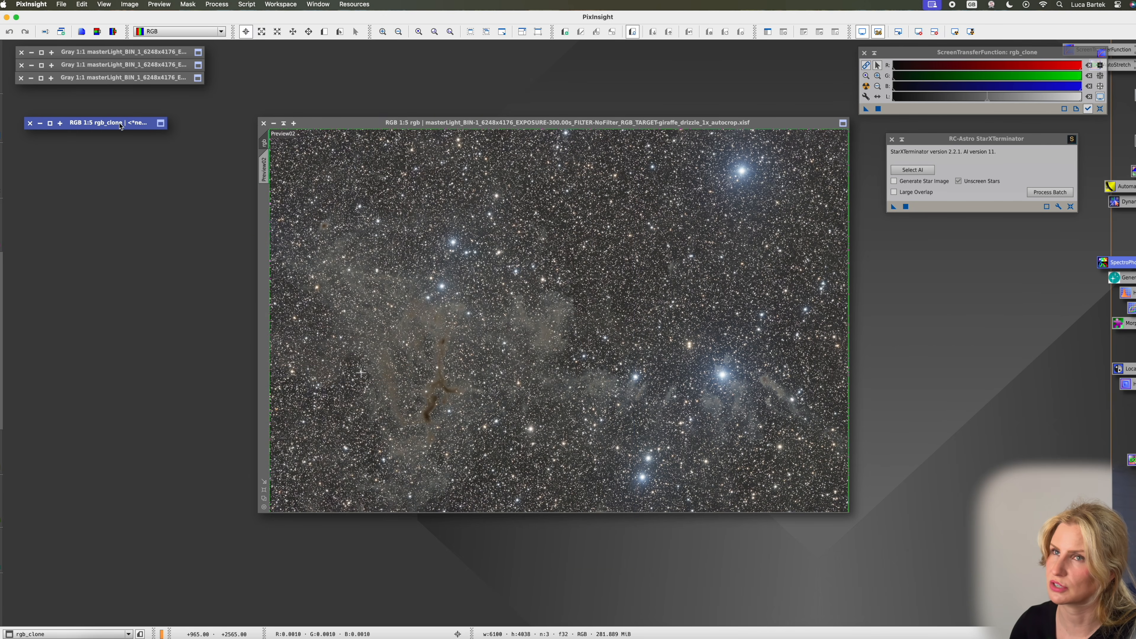
Permanently stretch the rgb image by applying its screen stretch through HistogramTransformation, and reset the screen stretch
drag(565, 124, 589, 164)
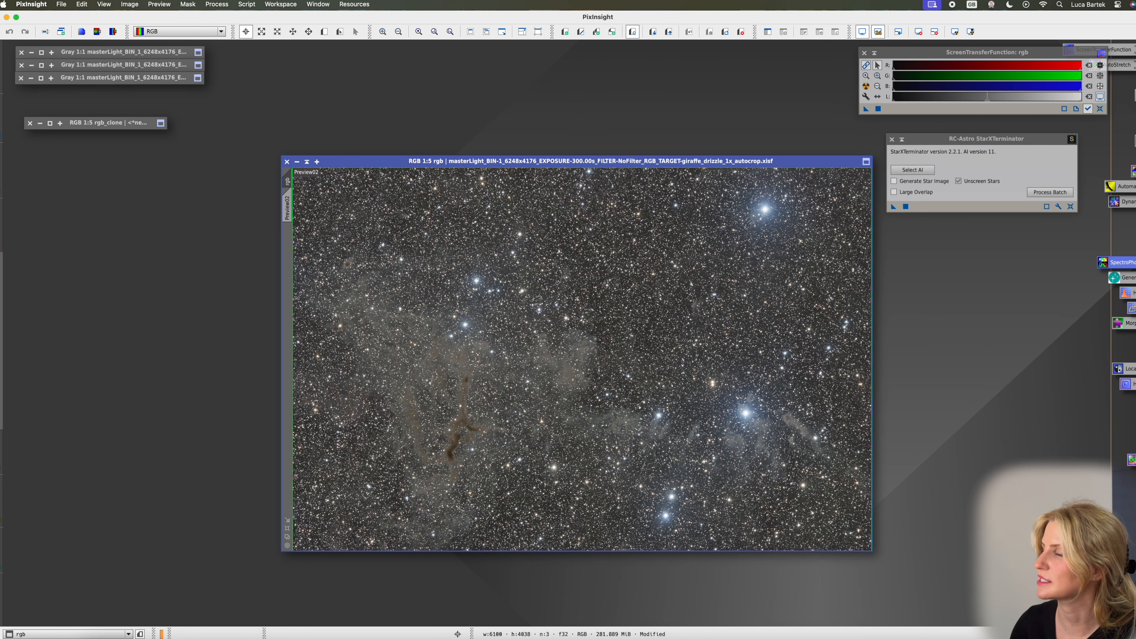
double_click(1130, 308)
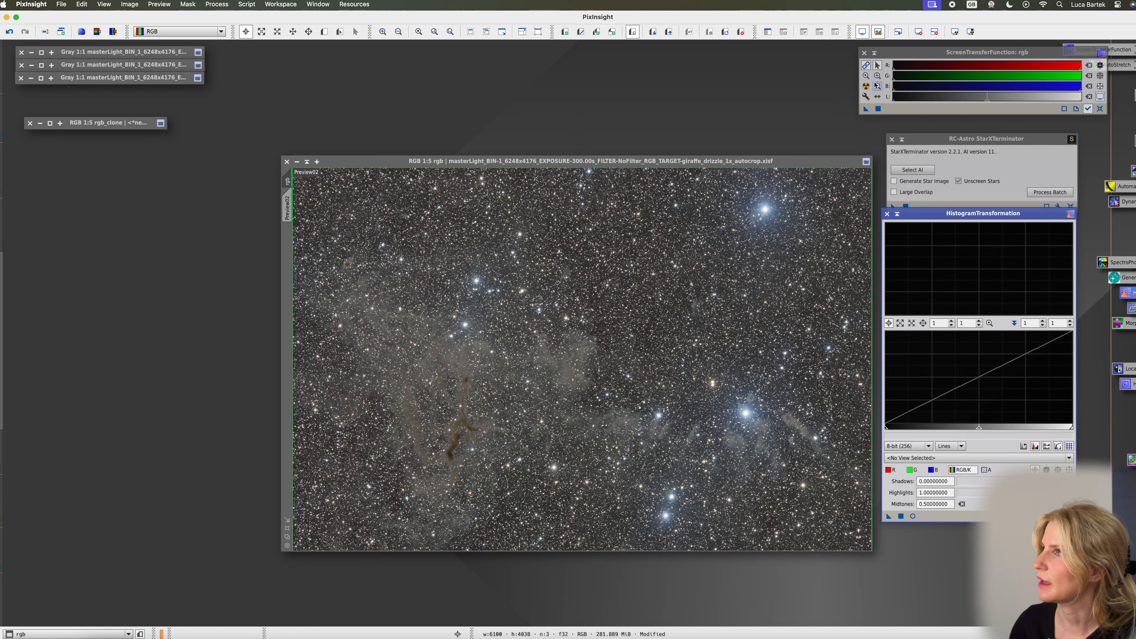
click(870, 86)
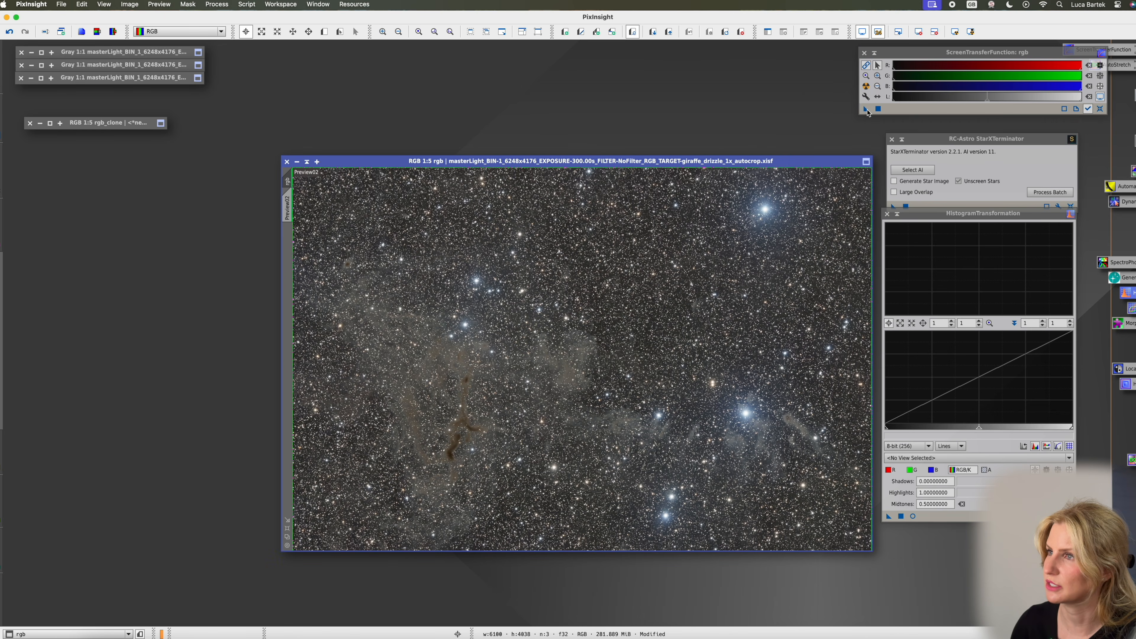
drag(866, 112, 940, 515)
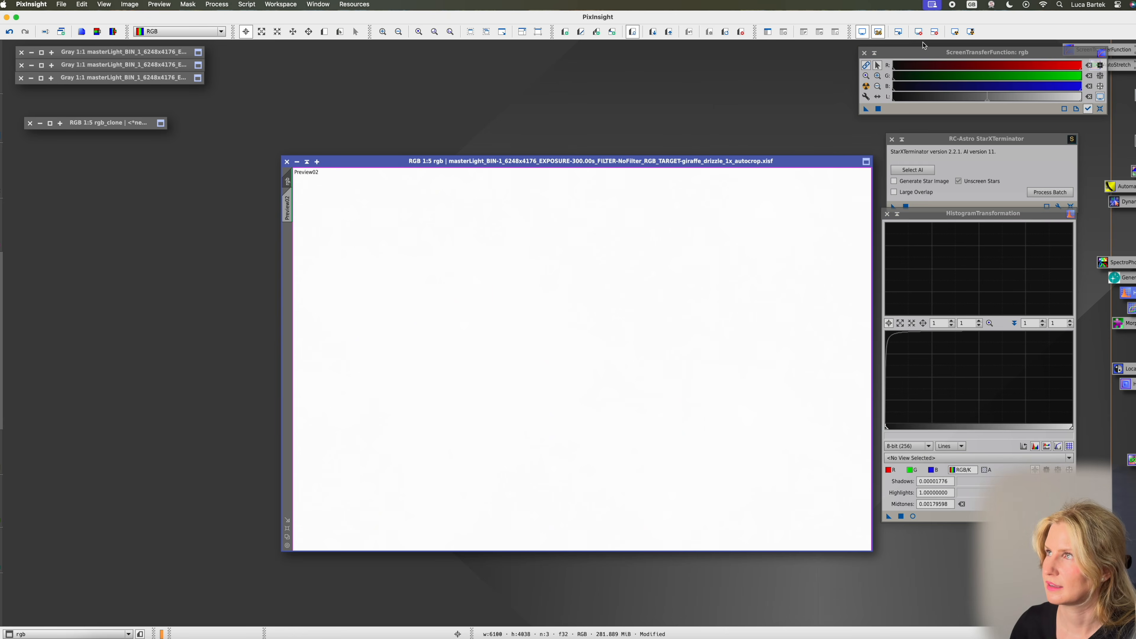
click(919, 33)
Inspect the stars and dark nebula detail of the stretched rgb image up close
scroll(467, 394, up, 5)
drag(571, 358, 360, 294)
right_click(566, 256)
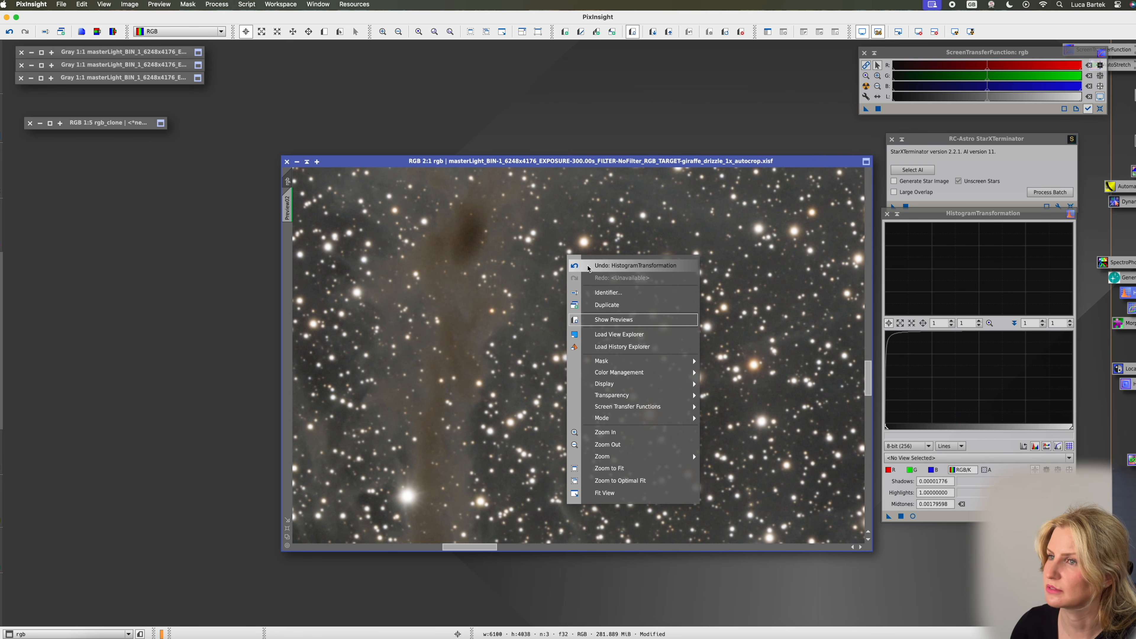
click(589, 267)
drag(648, 420, 649, 415)
drag(584, 239, 584, 238)
drag(415, 491, 416, 491)
right_click(522, 273)
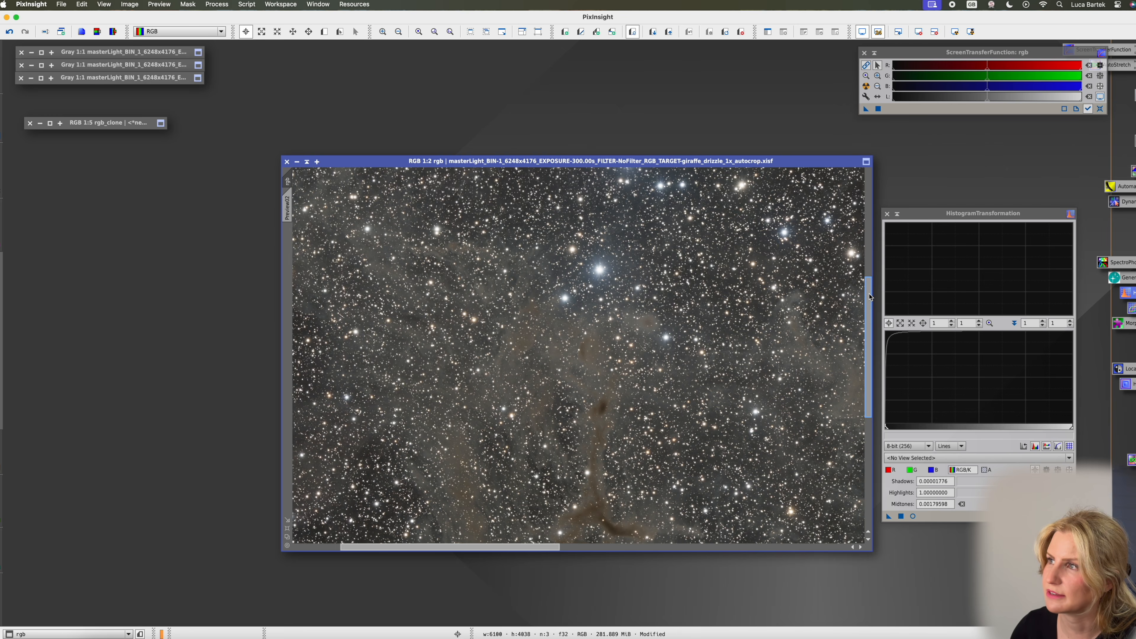
Remove the stars from the rgb image using StarXTerminator with Generate Star Image and Large Overlap enabled, and minimize the resulting star image
scroll(862, 349, down, 3)
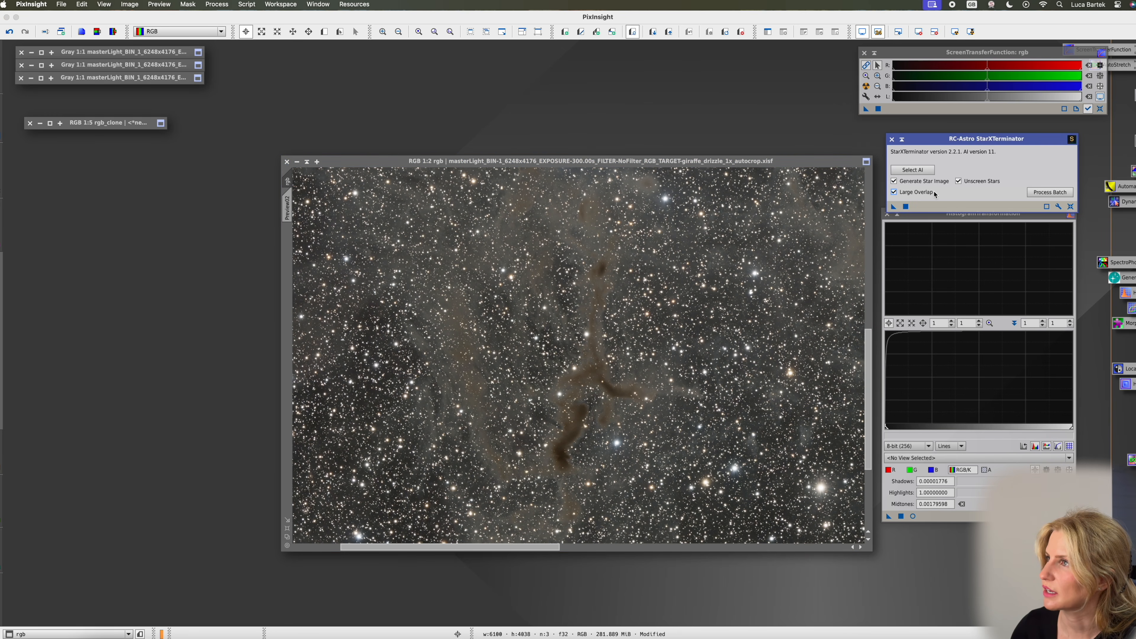
drag(893, 206, 639, 299)
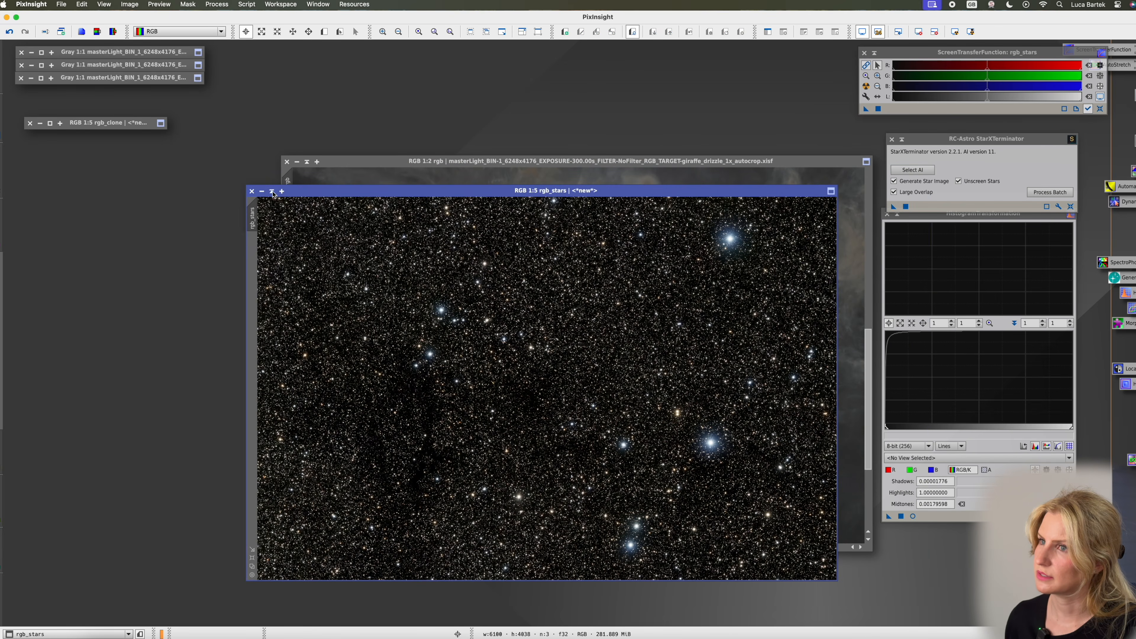
click(272, 191)
mouse_move(590, 383)
mouse_down()
mouse_move(507, 386)
mouse_move(112, 179)
mouse_move(134, 168)
mouse_up()
Examine the starless rgb image up close for leftover star artifacts across the nebula and dark background
click(500, 335)
scroll(504, 338, down, 1)
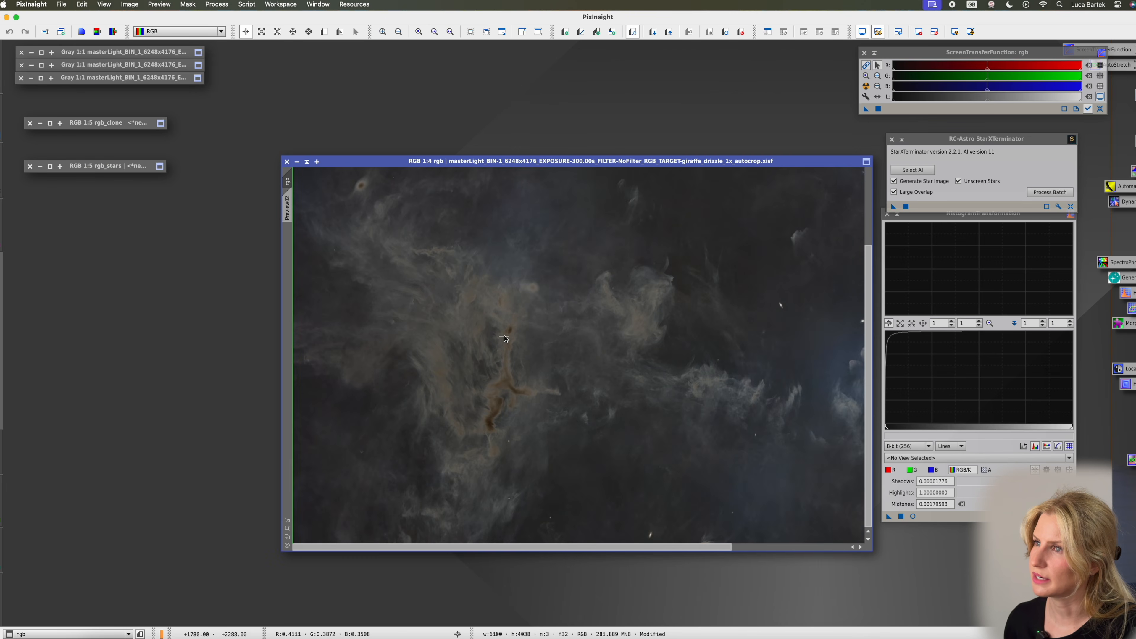
scroll(482, 408, up, 3)
scroll(518, 376, down, 2)
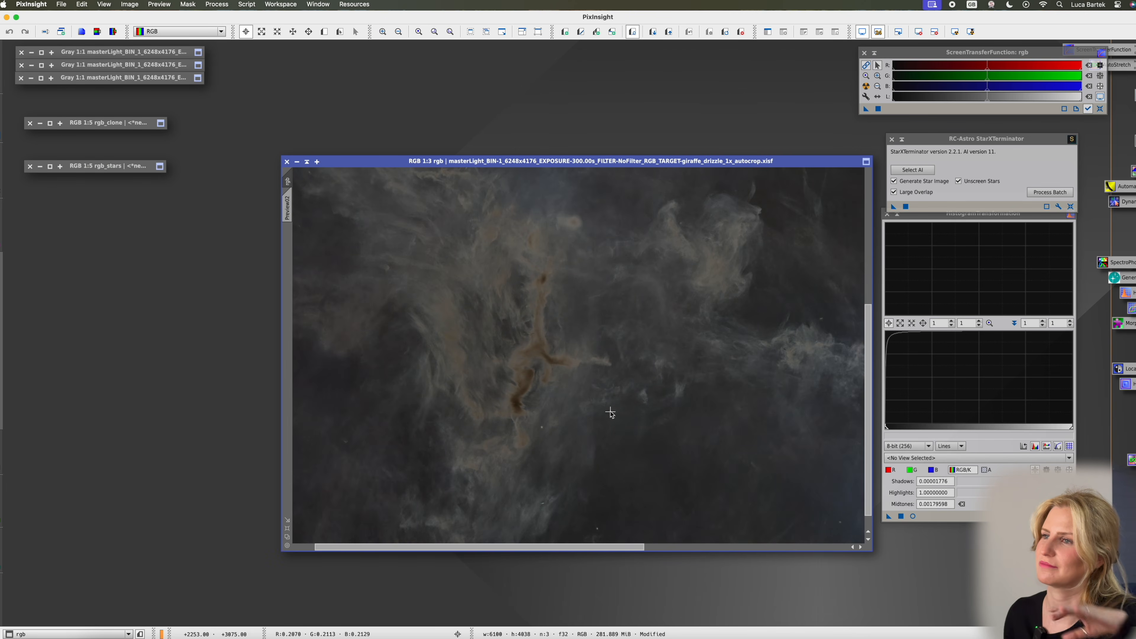
scroll(618, 452, down, 1)
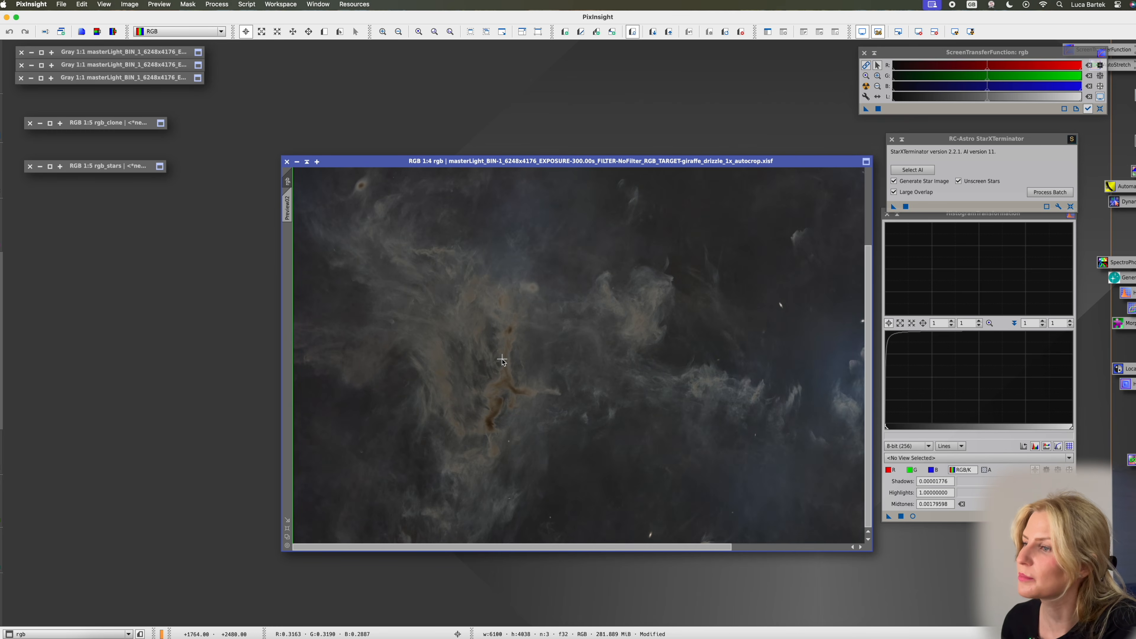
scroll(502, 360, up, 4)
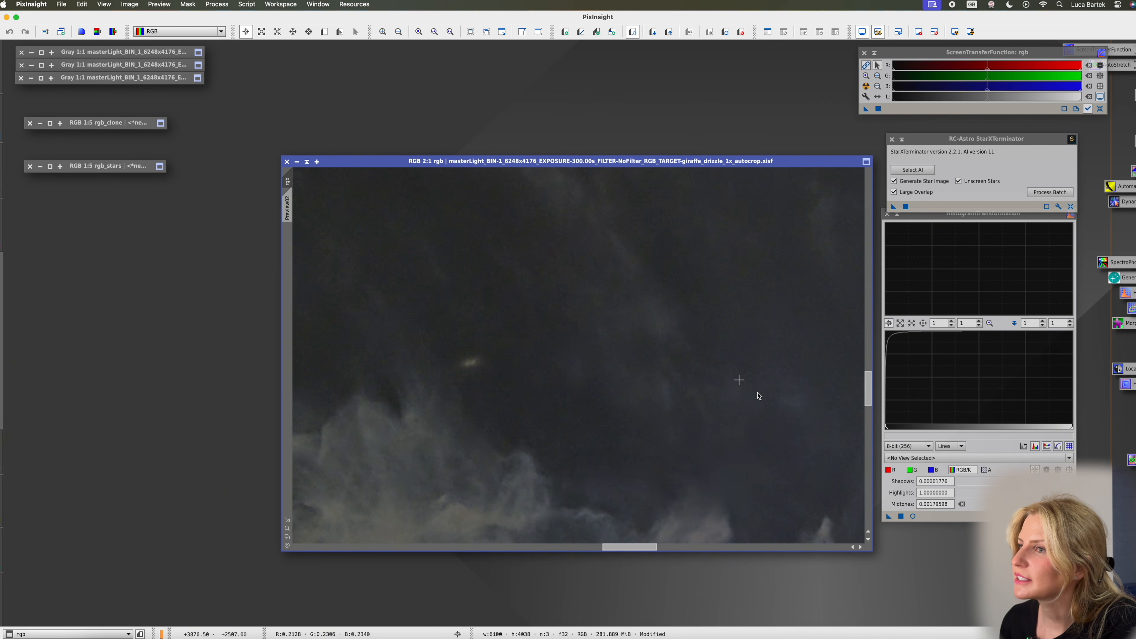
drag(868, 390, 868, 370)
drag(642, 545, 686, 547)
scroll(790, 388, down, 2)
scroll(771, 375, up, 2)
scroll(729, 391, down, 3)
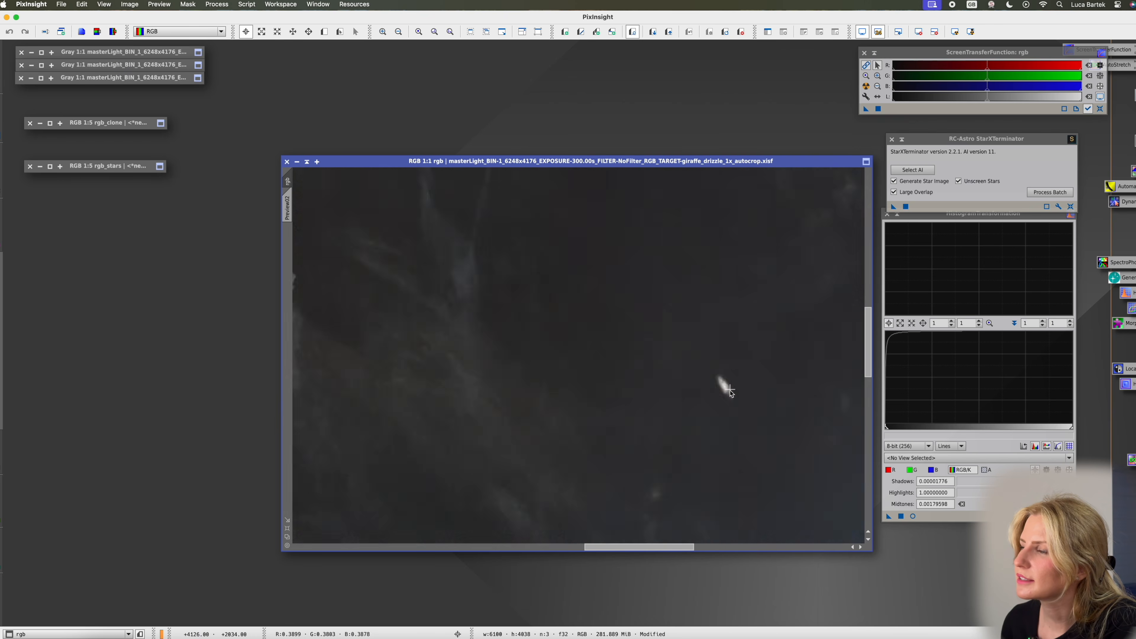
scroll(747, 381, up, 2)
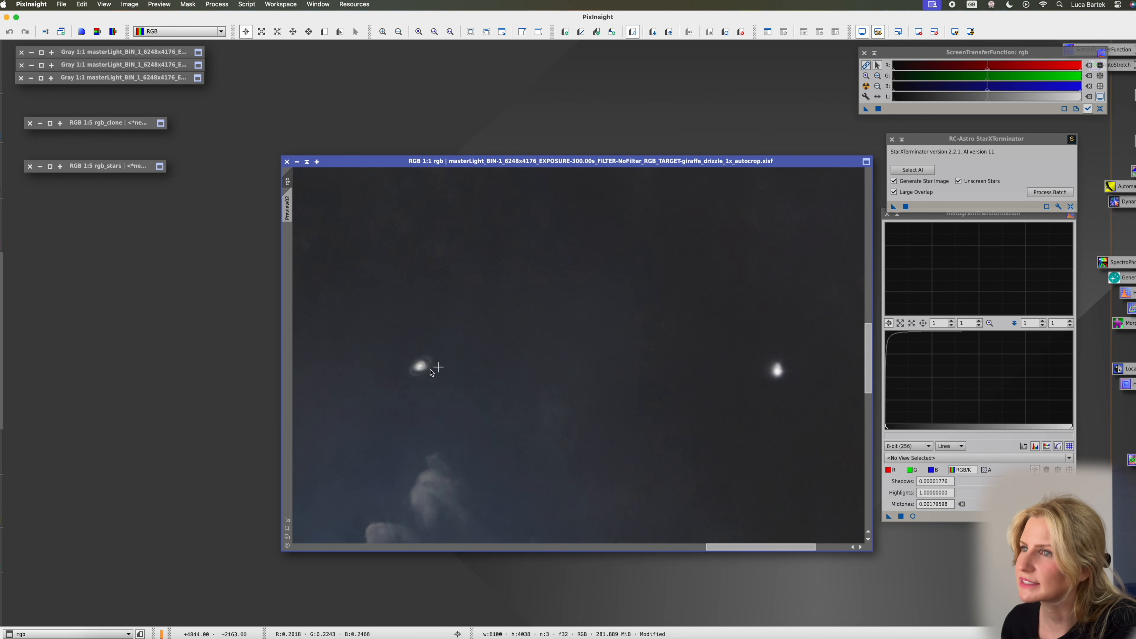
scroll(476, 369, down, 2)
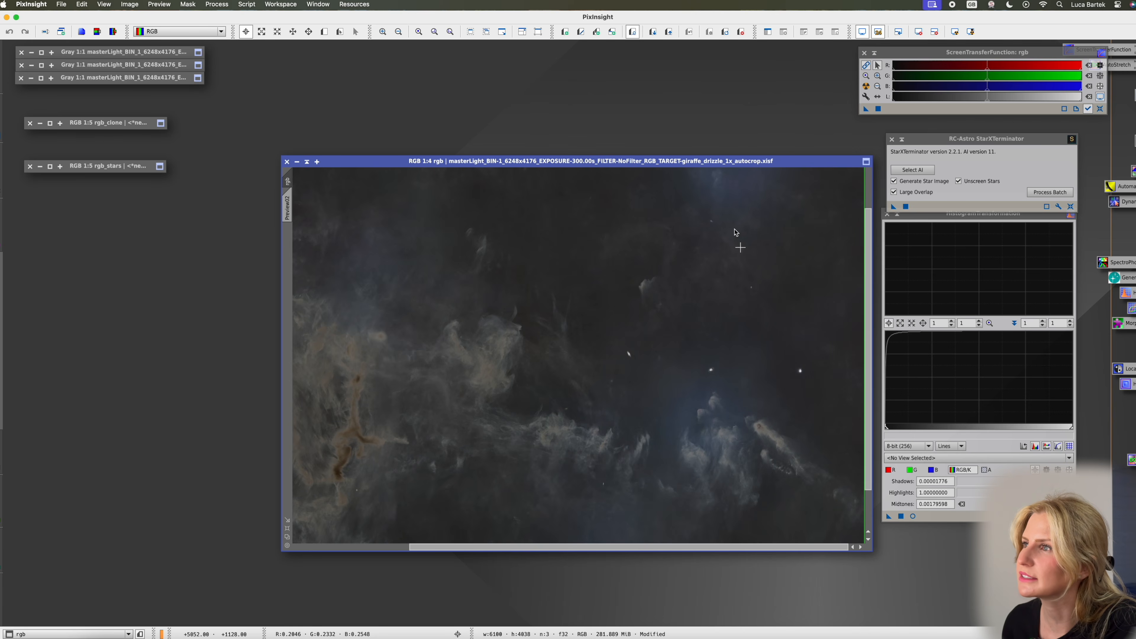
scroll(716, 233, up, 3)
scroll(716, 233, left, 2)
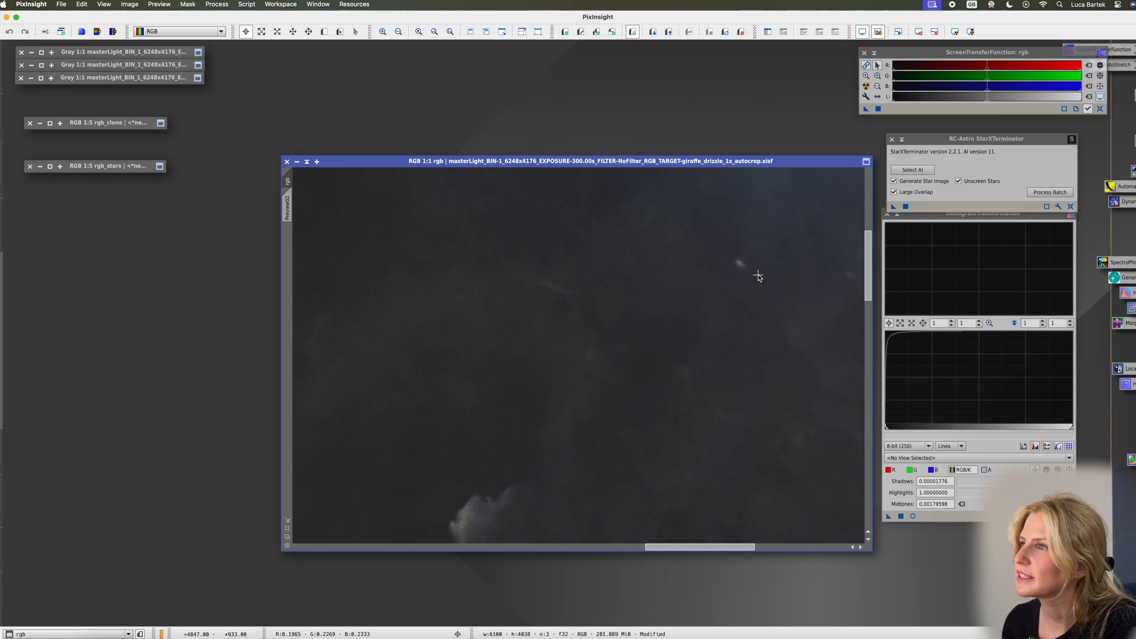
scroll(833, 371, up, 4)
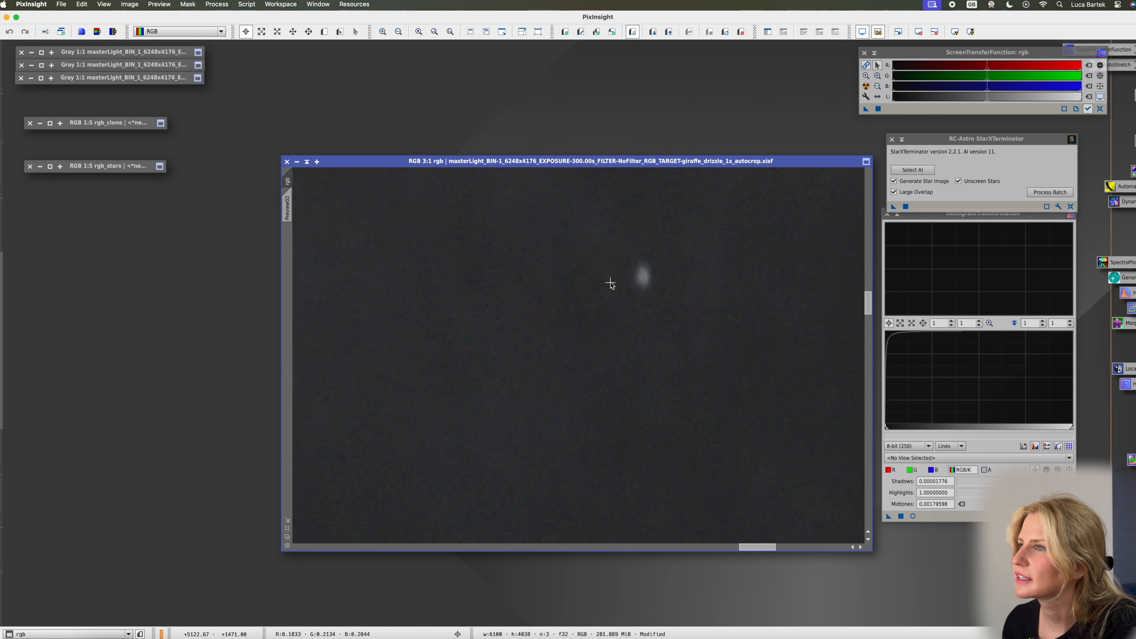
scroll(611, 283, down, 7)
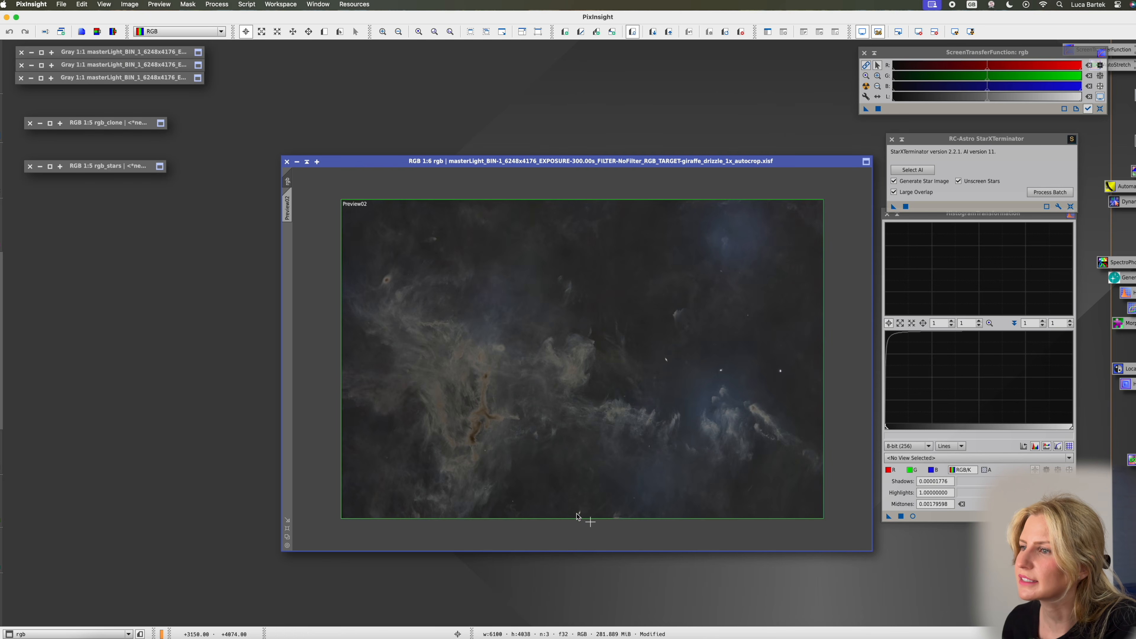
scroll(577, 517, up, 6)
scroll(526, 520, down, 4)
click(398, 32)
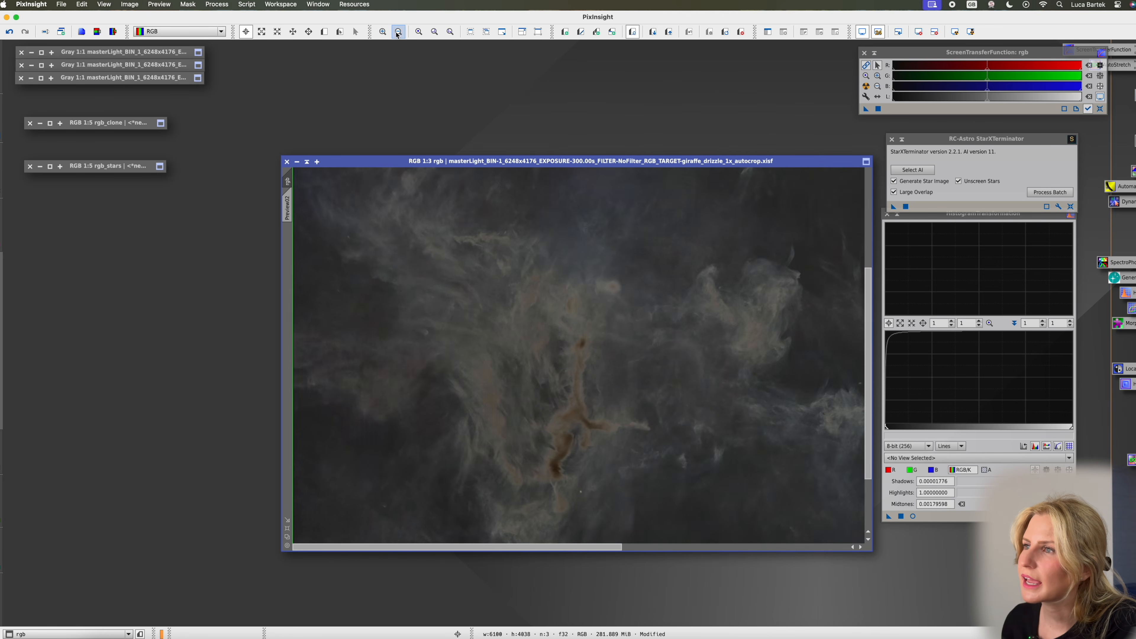
click(398, 32)
click(398, 32)
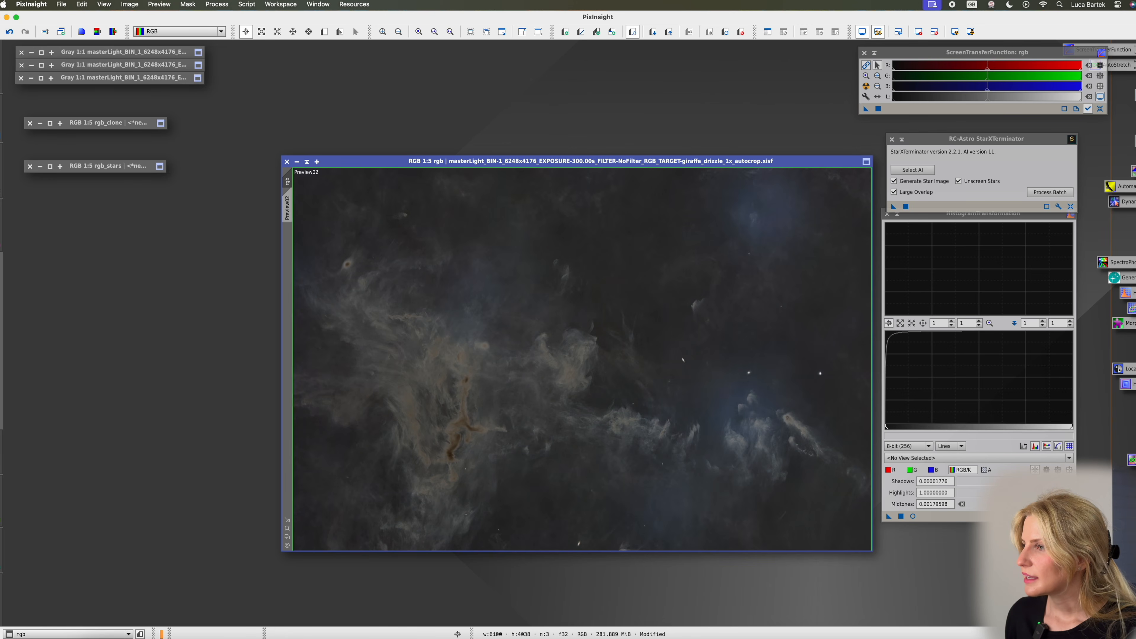
Close HistogramTransformation and open CurvesTransformation with a reset curve and a real-time preview of the rgb image
click(1070, 516)
click(887, 214)
double_click(1132, 309)
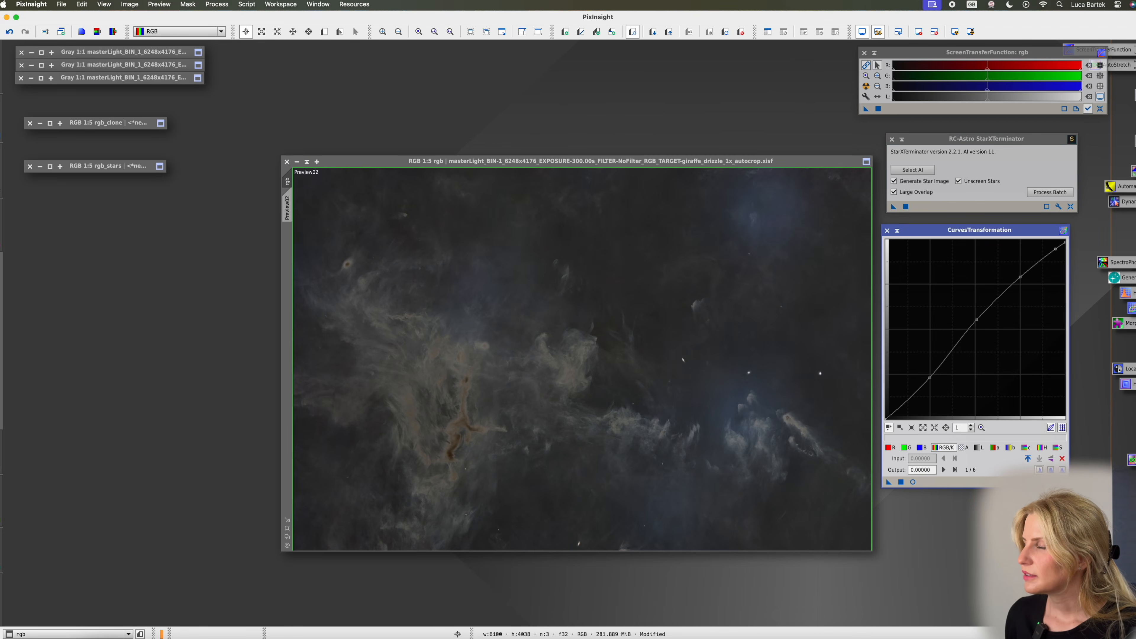
click(913, 483)
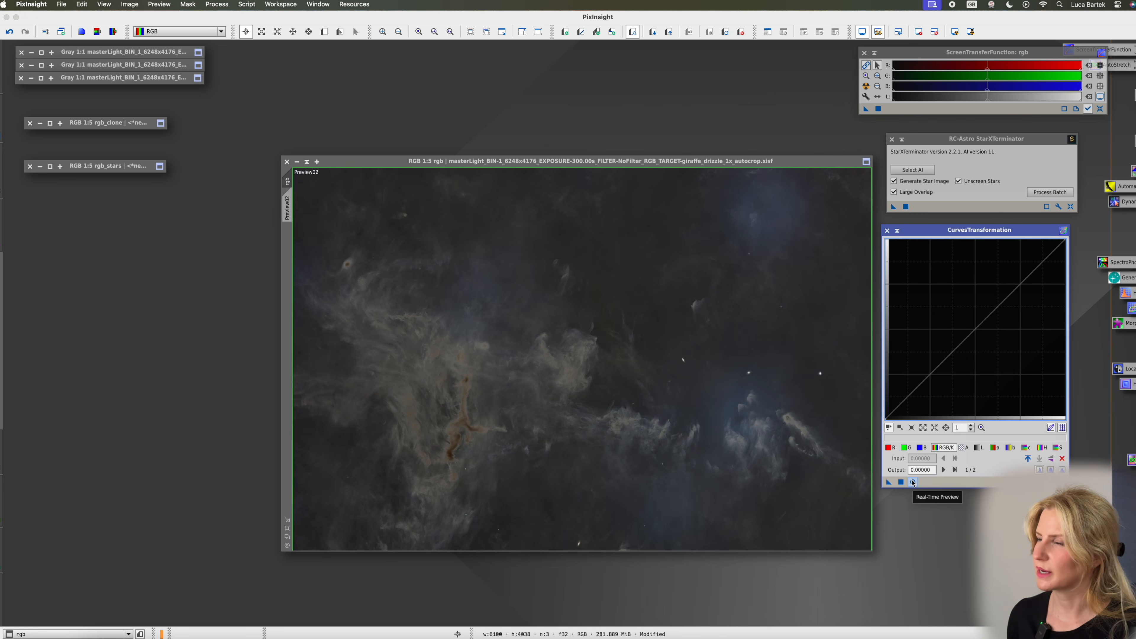
click(913, 483)
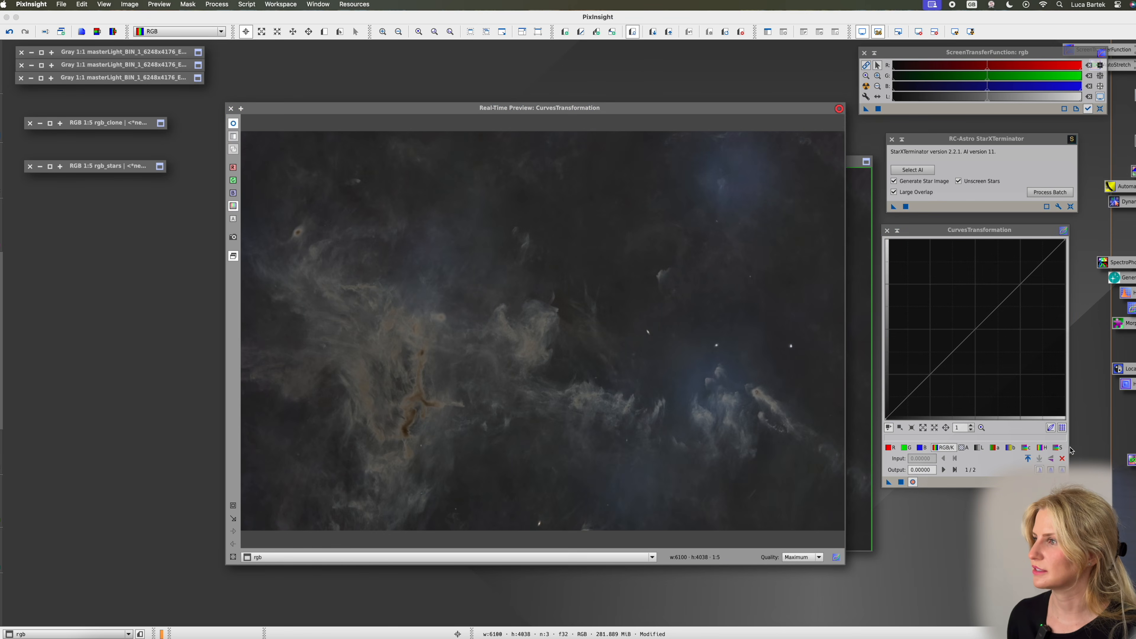
Raise the saturation curve steeply with a point at input 0.16579 and output 0.85 to exaggerate the preview's colors
click(1059, 448)
drag(971, 396, 854, 229)
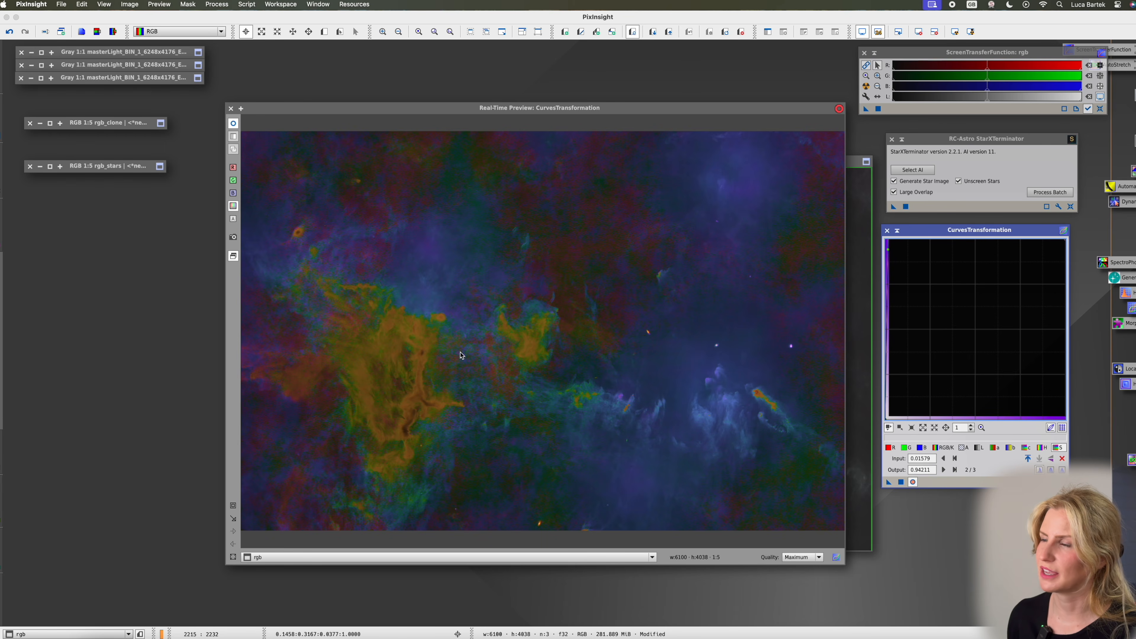
drag(889, 248, 915, 266)
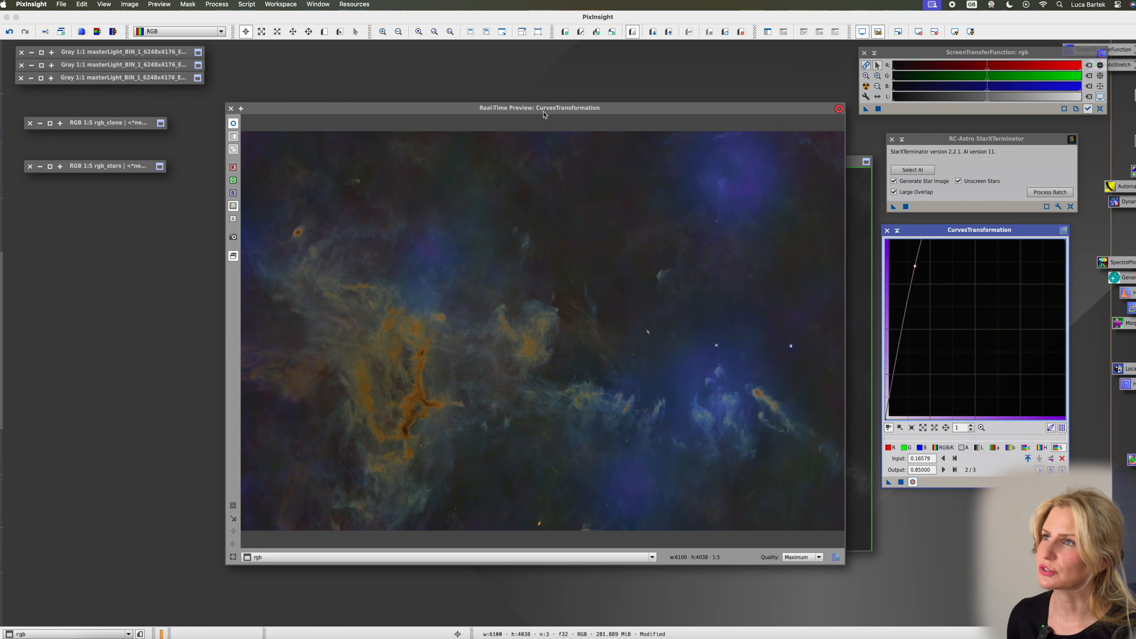
Open SCNR, try green removal at amount 0.25 on the rgb image, and undo it
drag(547, 111, 371, 107)
double_click(1135, 309)
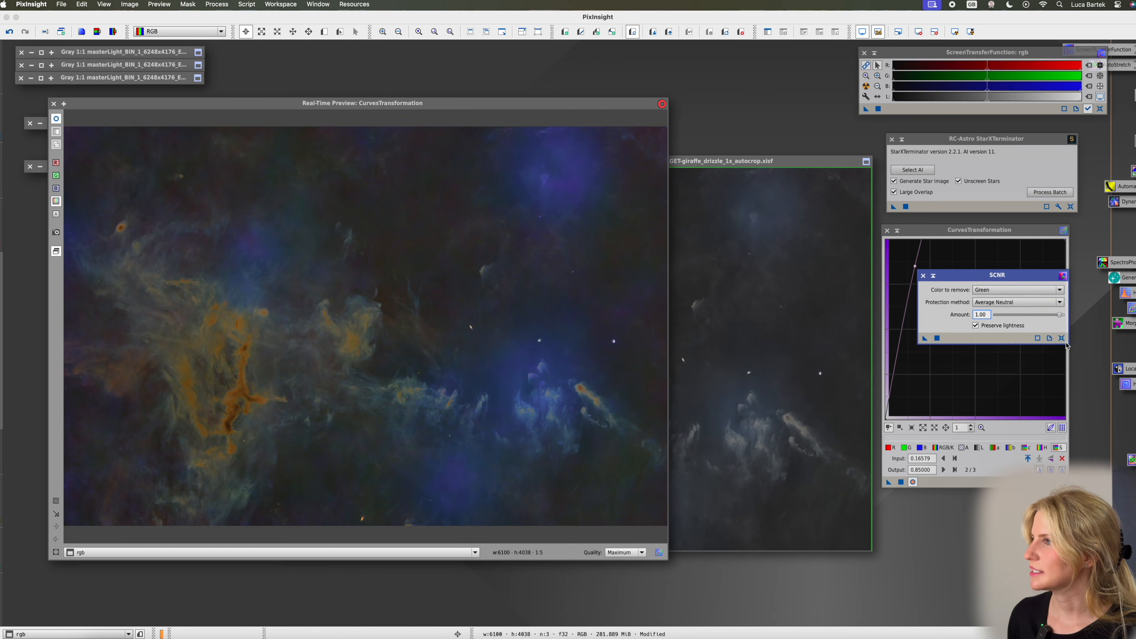
drag(1061, 315, 1032, 325)
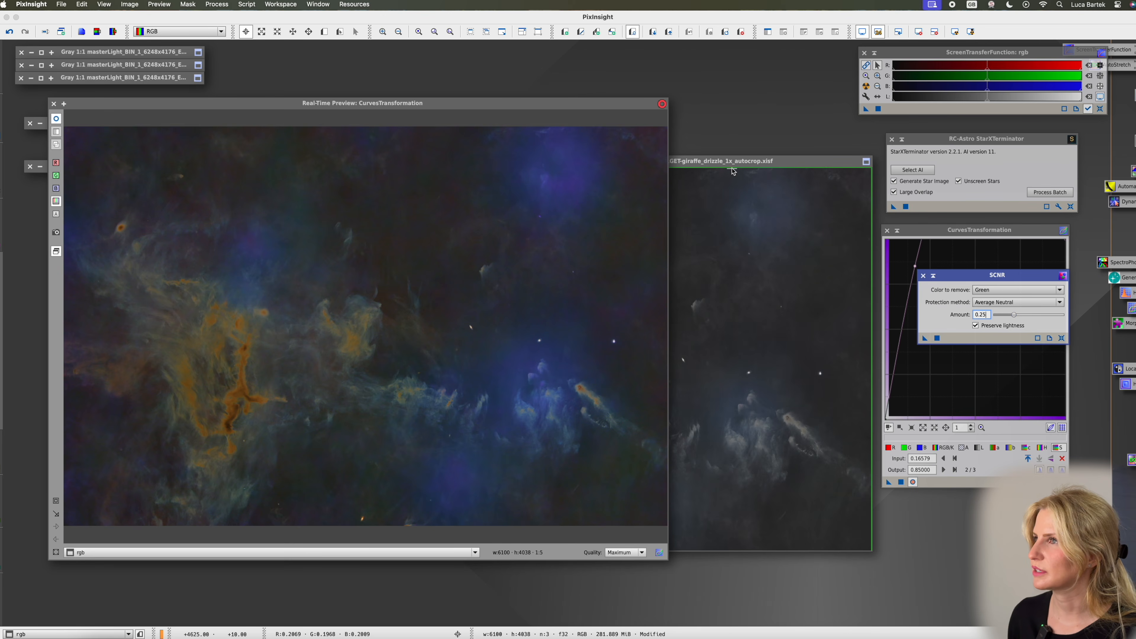
click(218, 366)
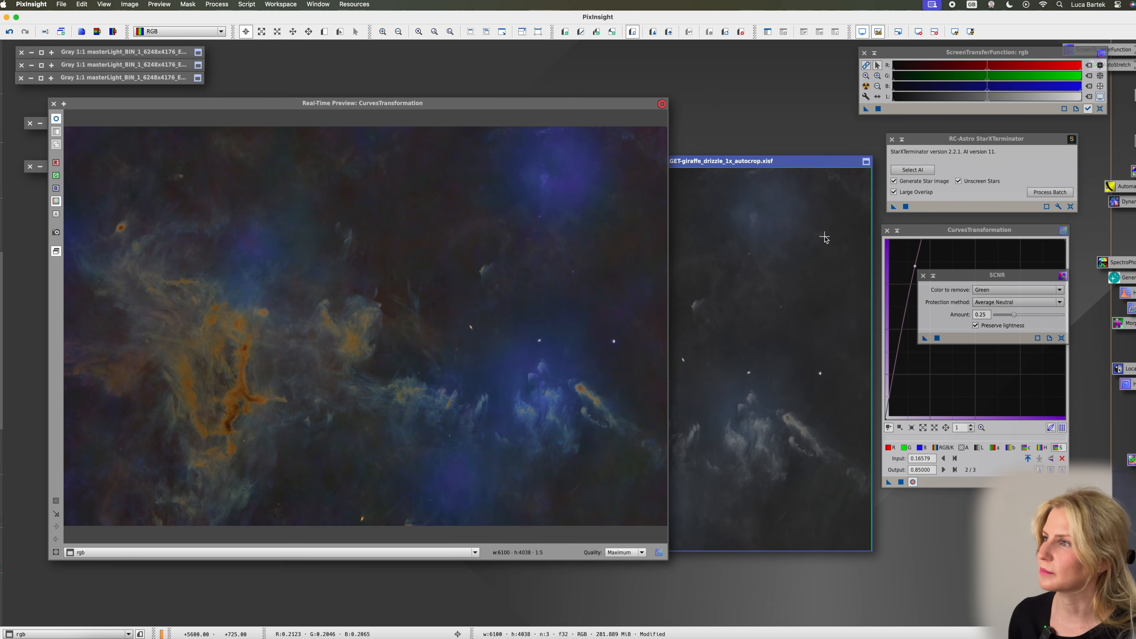
right_click(820, 236)
click(1037, 322)
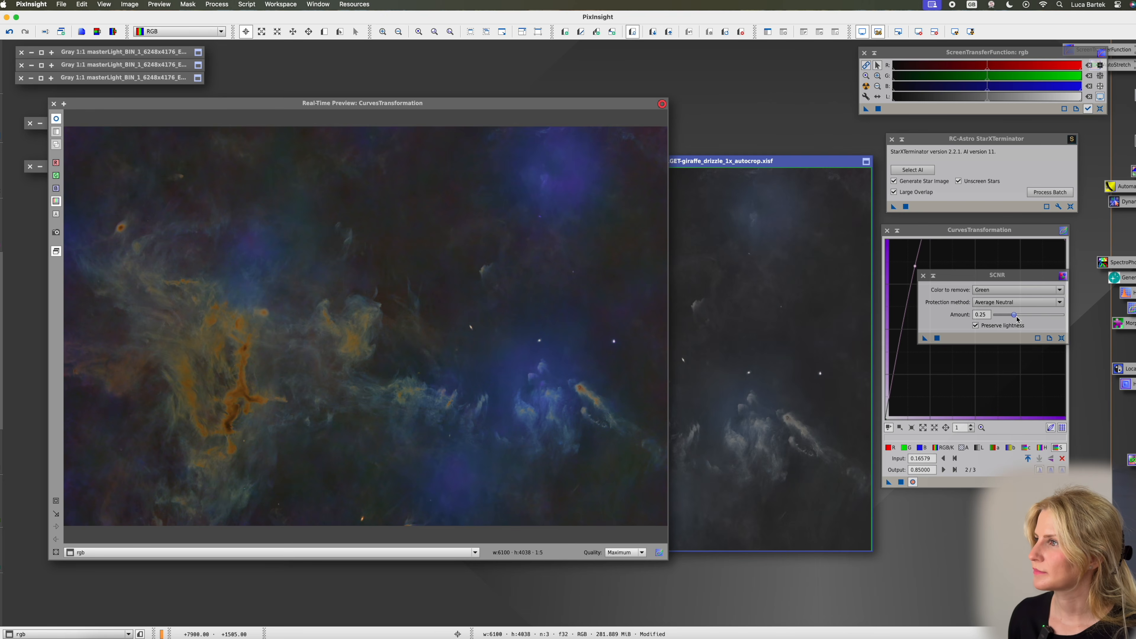
Try SCNR green removal on the rgb image at amount 0.41 and again at 0.30, undoing each attempt
drag(1016, 316, 1021, 315)
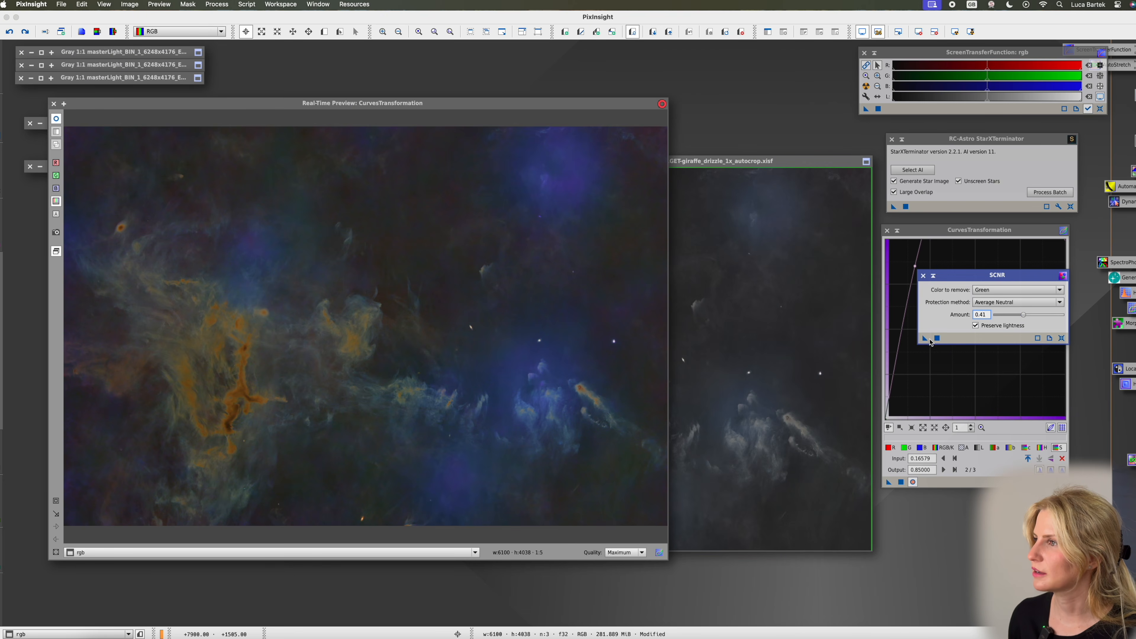
click(773, 322)
right_click(770, 291)
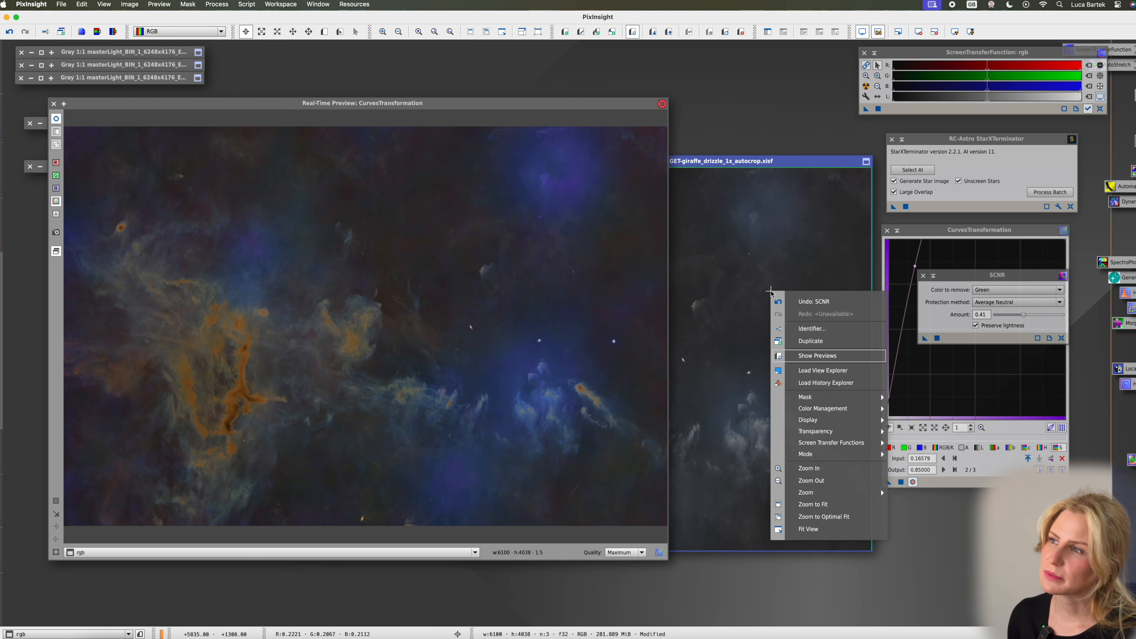
click(784, 300)
drag(1025, 316, 1020, 317)
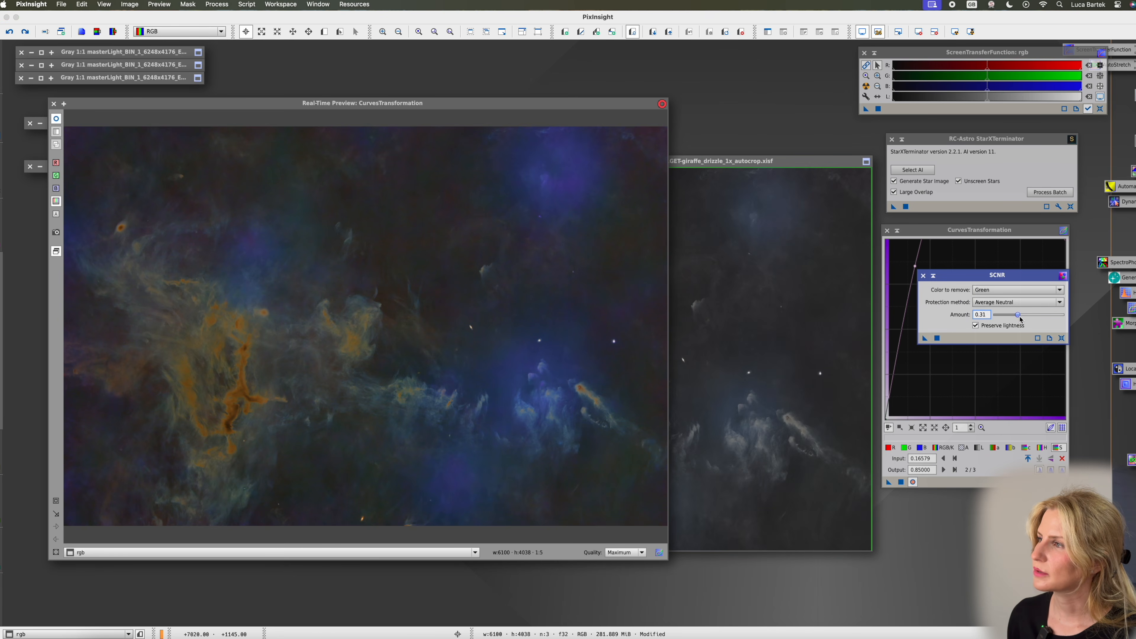
click(777, 340)
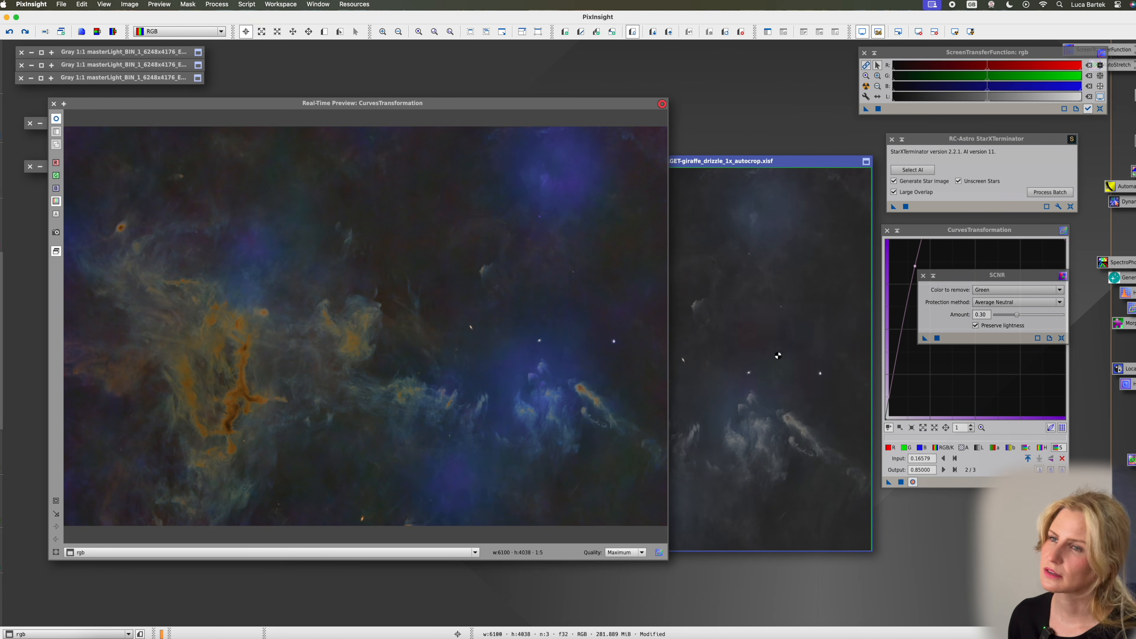
right_click(775, 291)
click(787, 301)
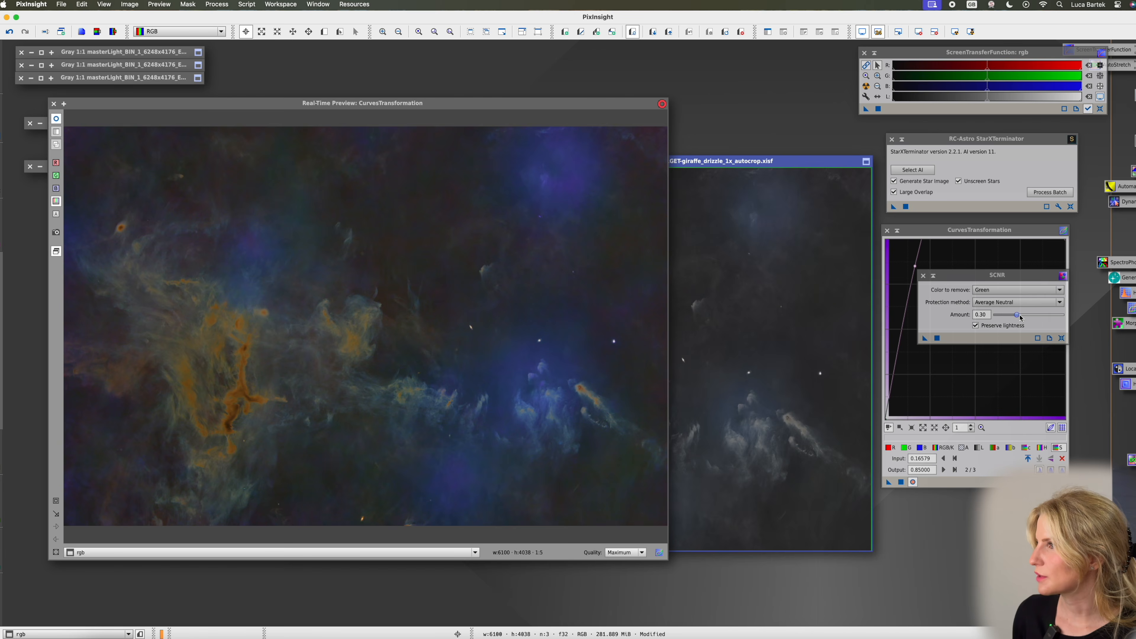
Remove green from the rgb image with SCNR at amount 0.35, and close SCNR
drag(1022, 317, 1024, 317)
click(803, 326)
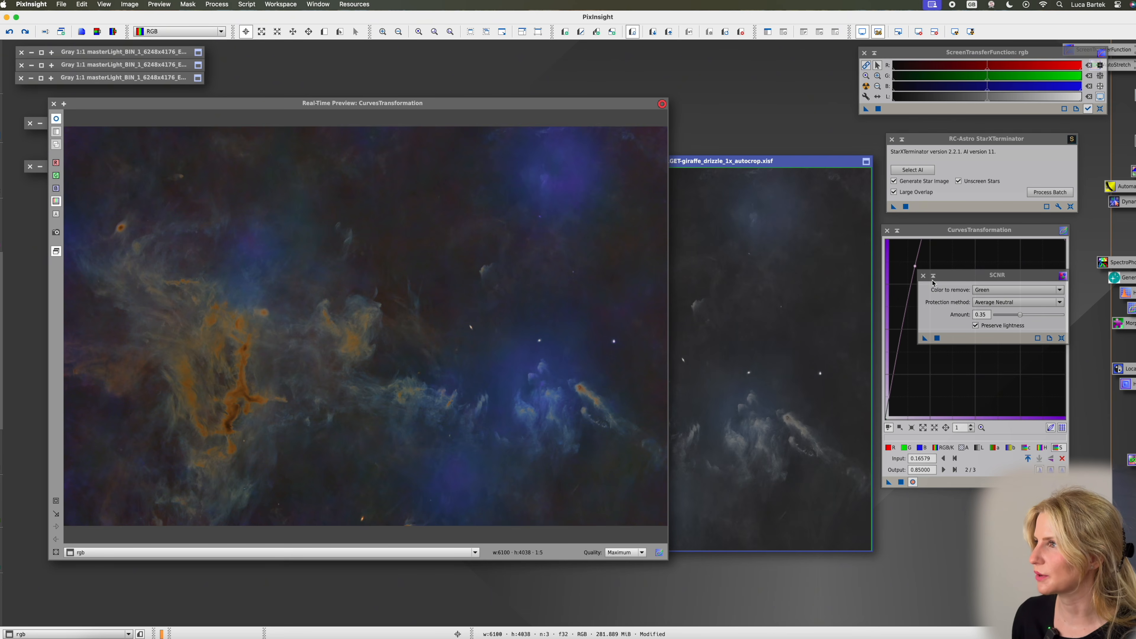
click(923, 276)
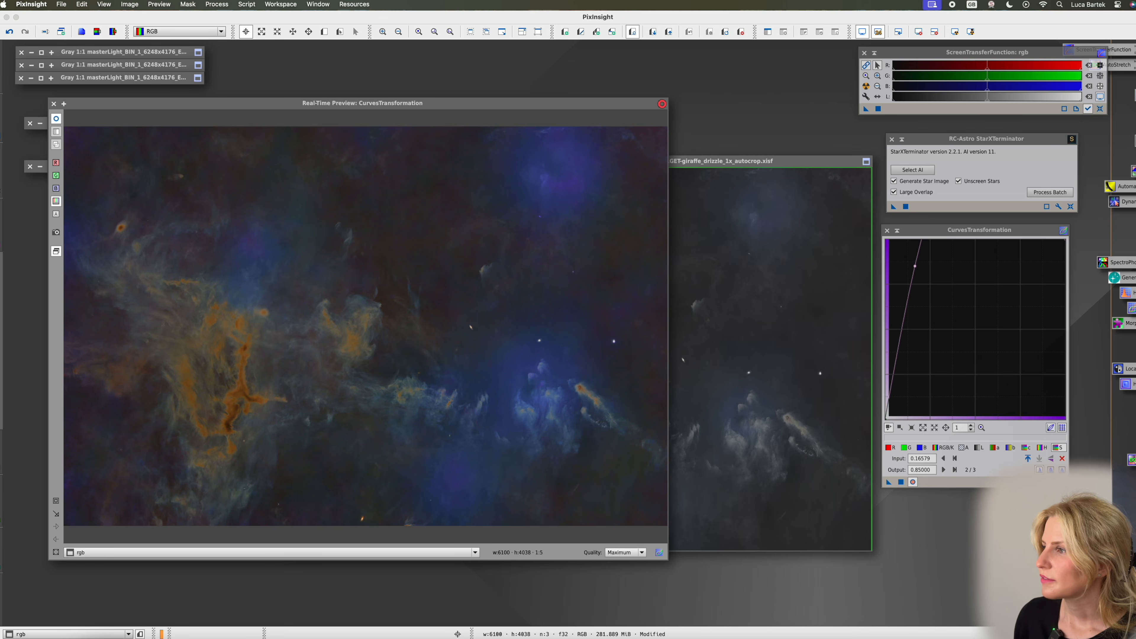
Reset the exaggerated saturation curve and brighten the rgb image with an RGB/K curve point at input 0.48421 and output 0.67895
click(1062, 458)
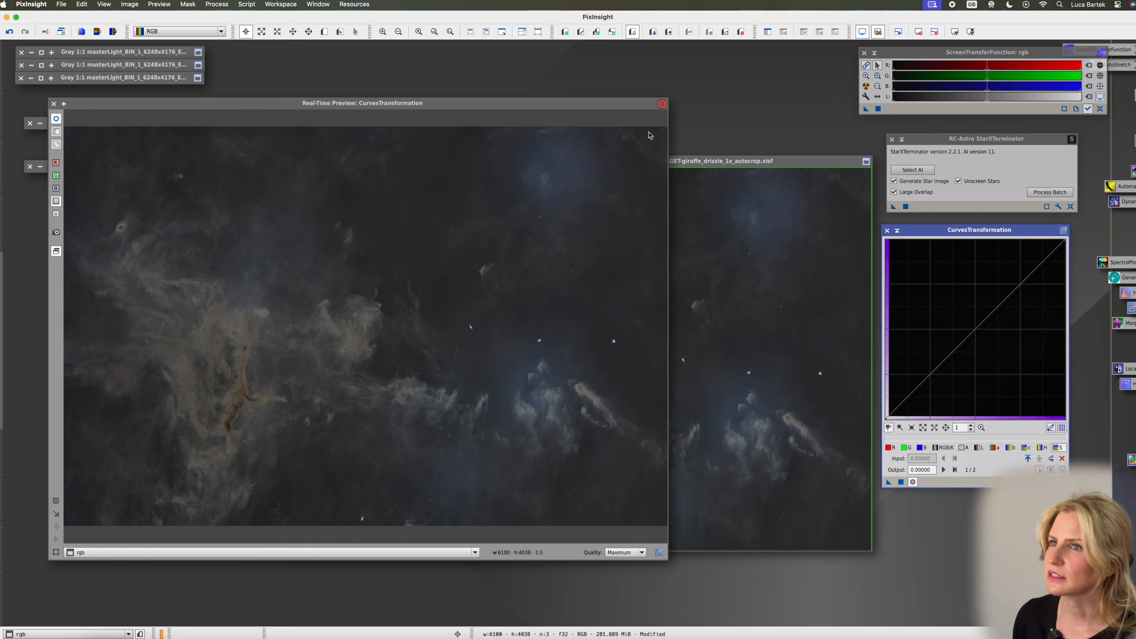
drag(650, 104, 775, 136)
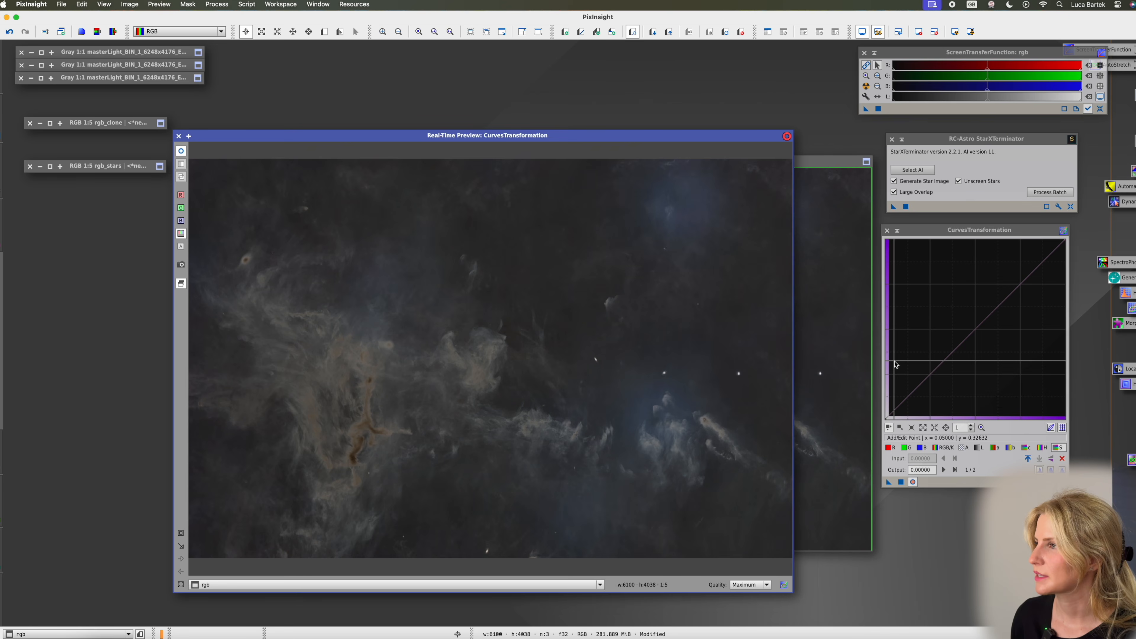
click(942, 448)
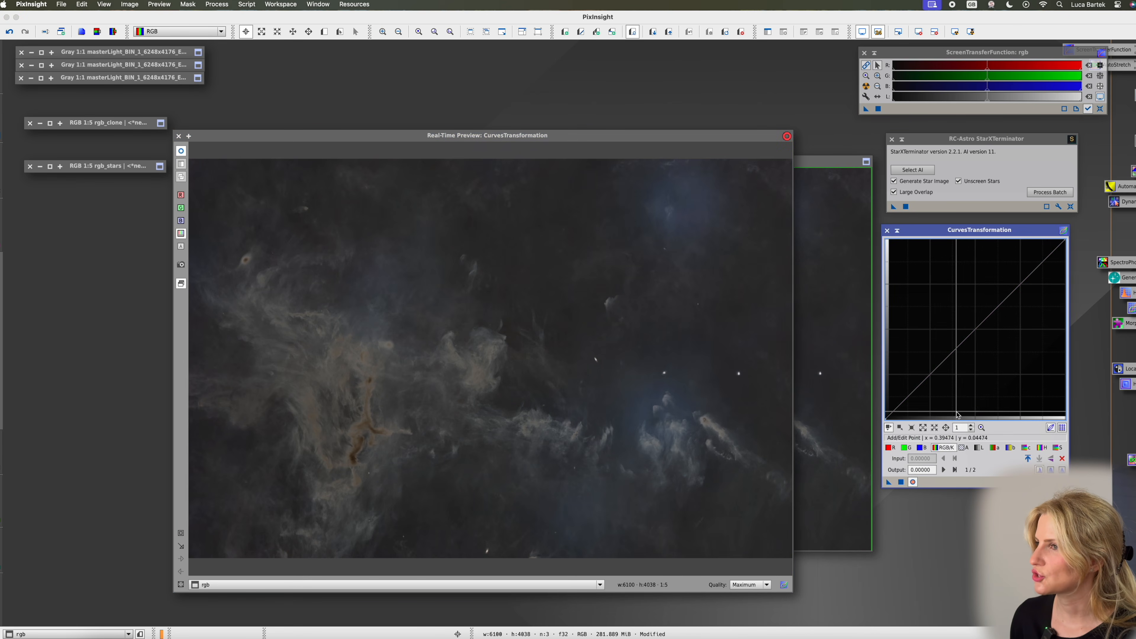
drag(969, 345, 973, 297)
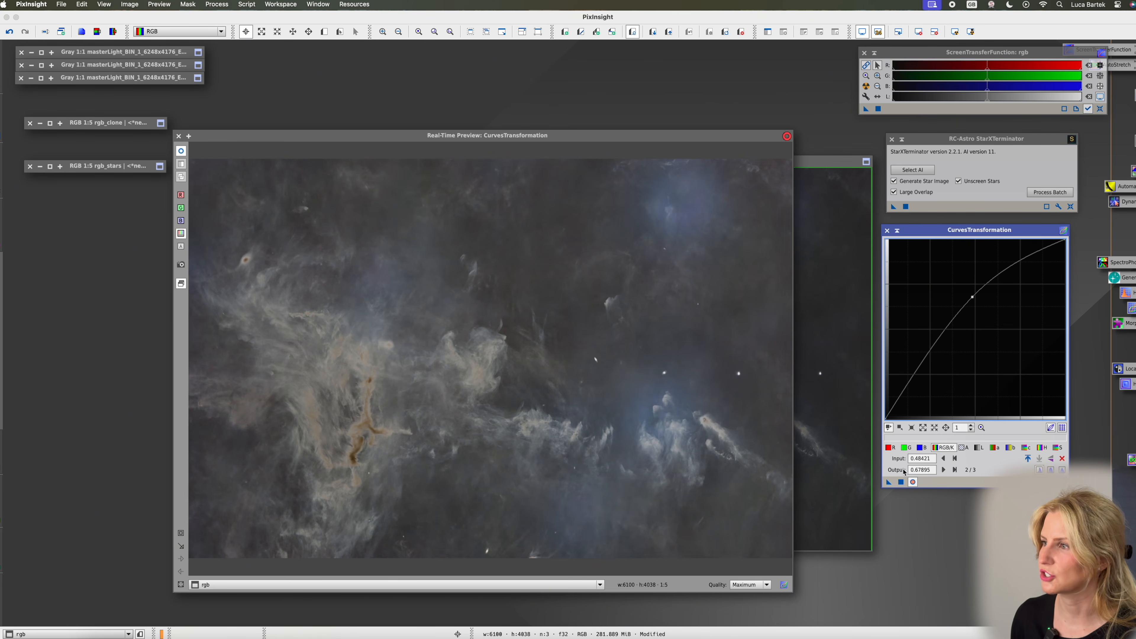
click(901, 482)
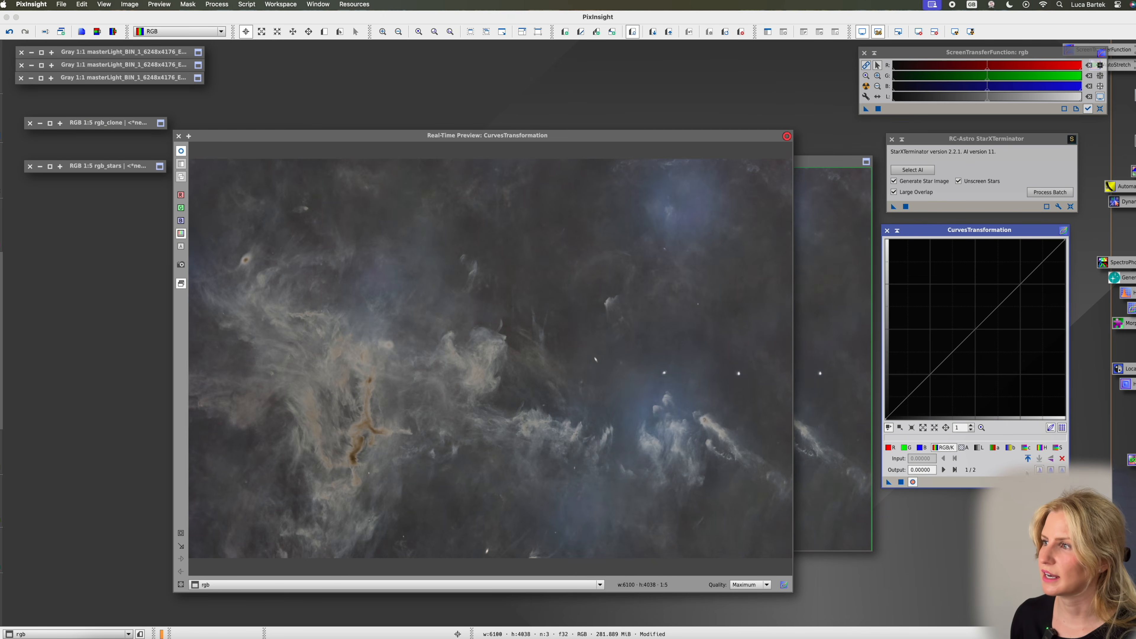
Shape an RGB/K S-curve with a lowered shadow point and a highlight point at input 0.85789 and output 0.91316
click(926, 385)
drag(926, 385, 923, 401)
drag(1041, 274, 1041, 255)
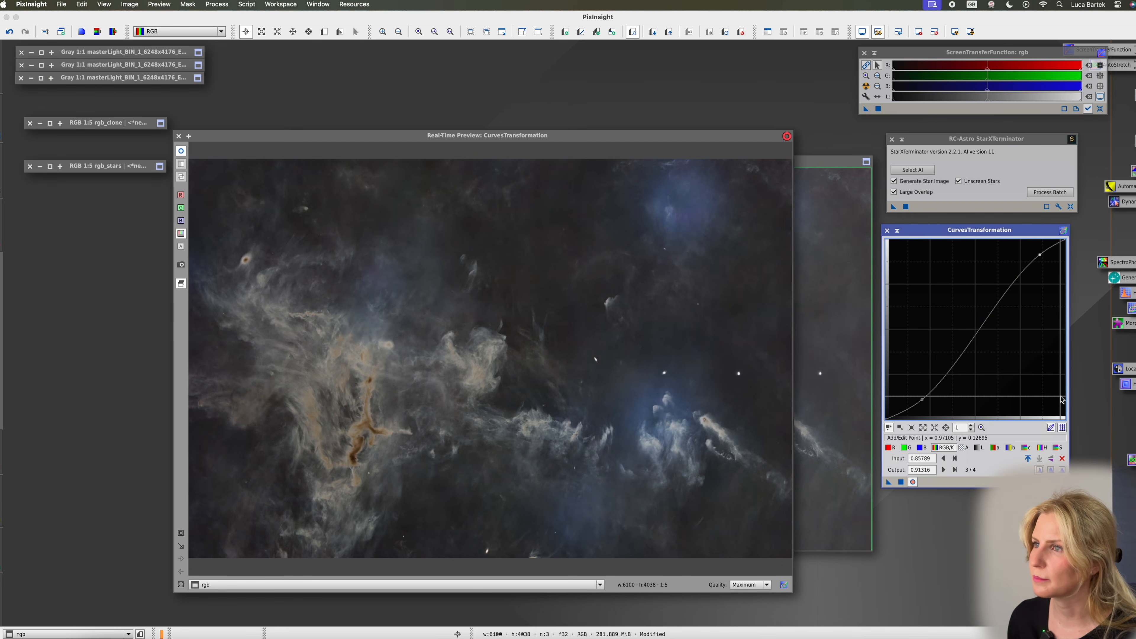
Inspect the pixel values of the bright star remnants in the real-time preview
click(740, 373)
drag(740, 372, 740, 374)
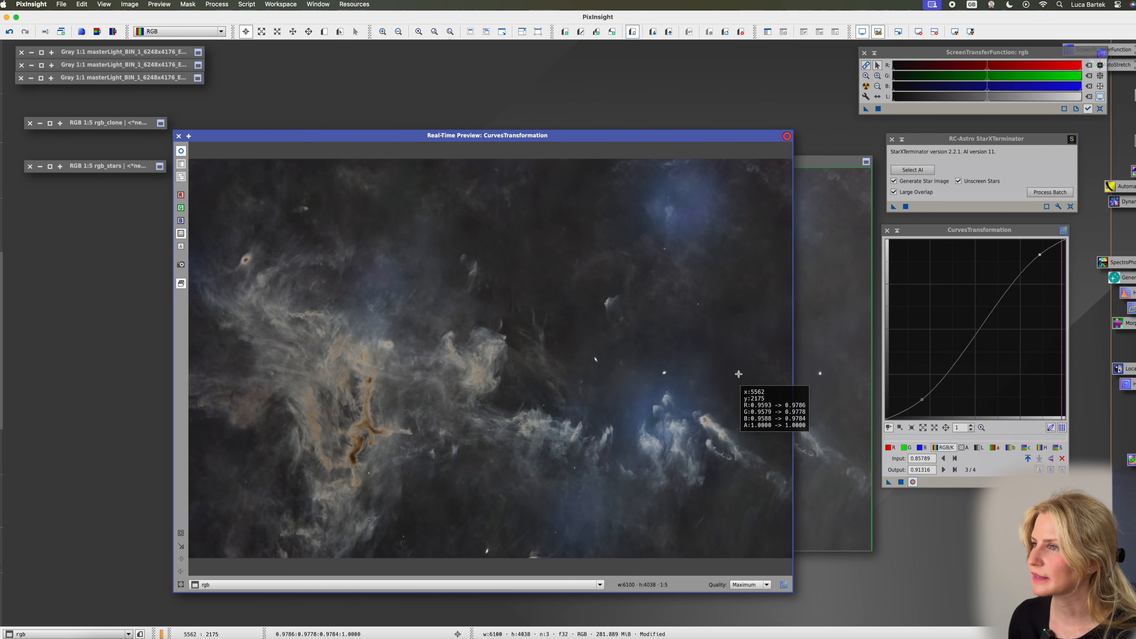
click(672, 379)
drag(671, 380, 665, 376)
drag(595, 358, 596, 358)
drag(488, 553, 487, 554)
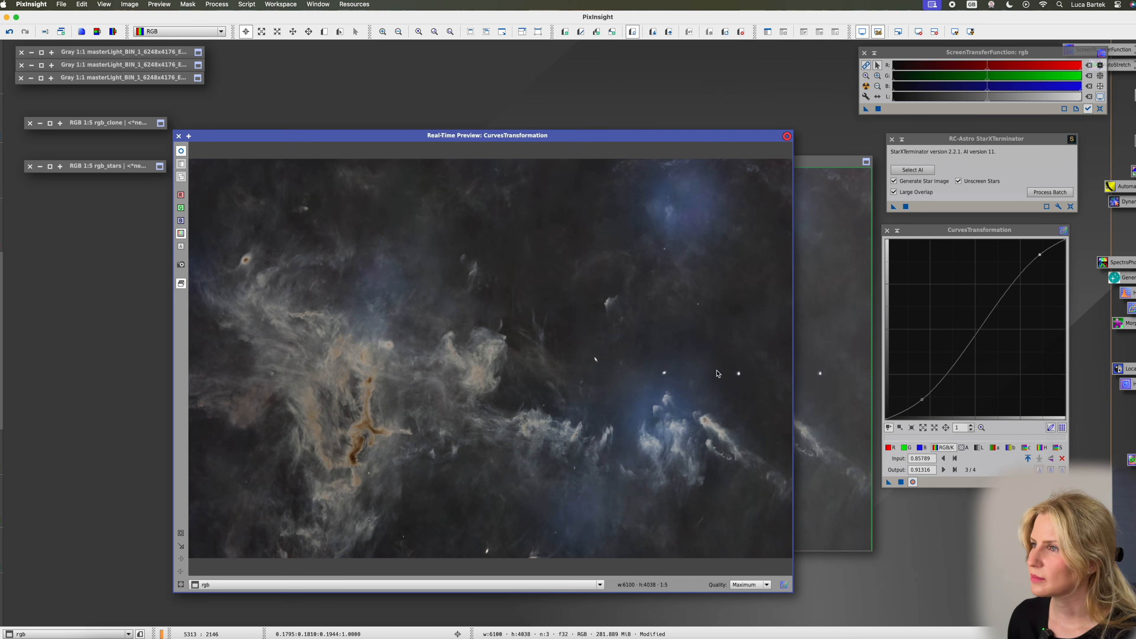
click(739, 374)
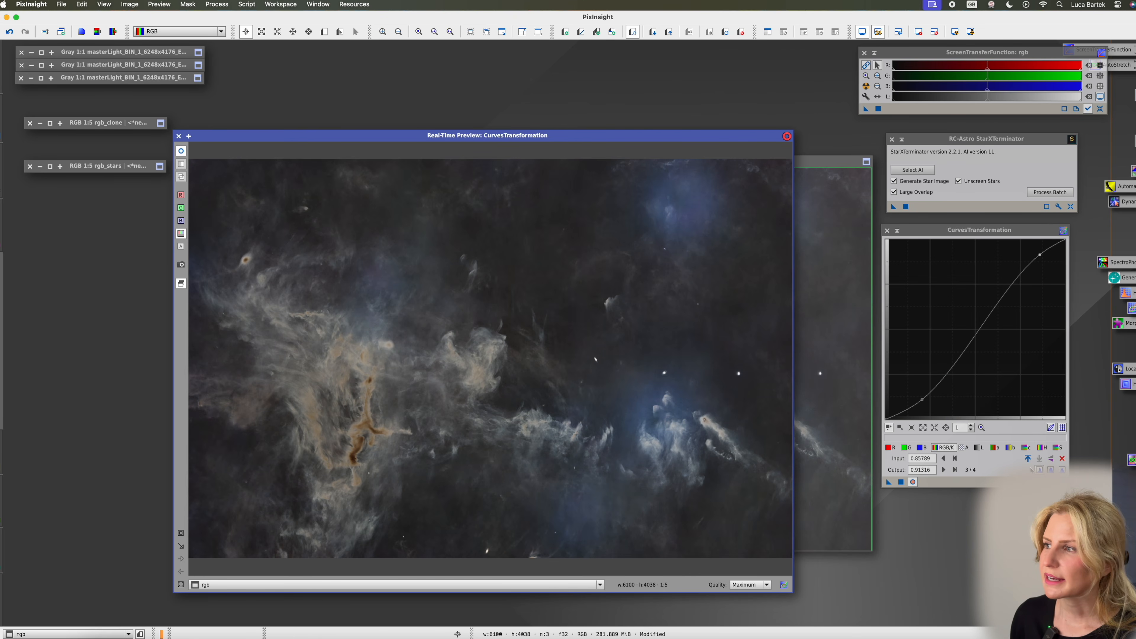
Add a saturation curve point at input 0.54737 and output 0.68421, and apply the combined curves to the rgb image
click(1058, 448)
drag(977, 329, 984, 296)
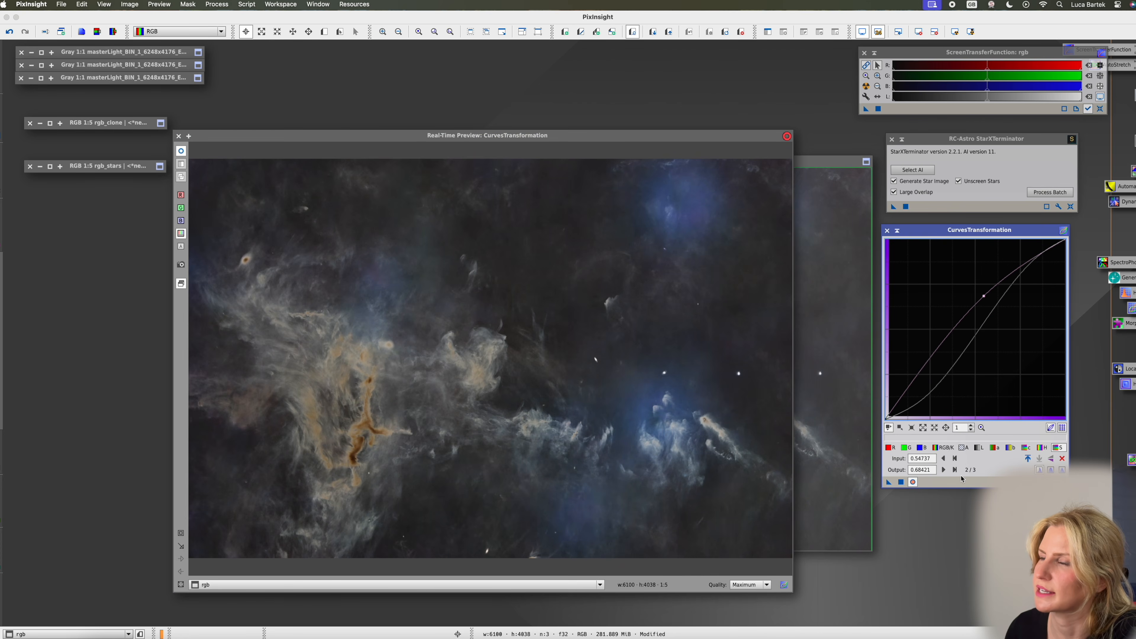
click(901, 482)
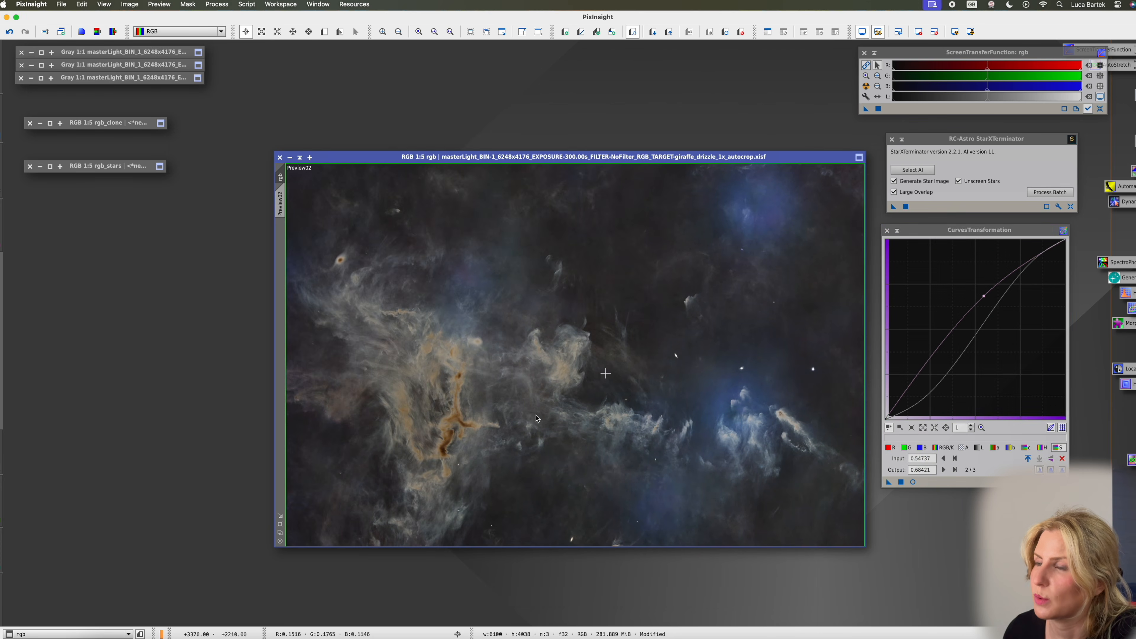
Define a preview of about 395 by 273 pixels around the forked orange dust filament in the rgb image
scroll(424, 412, up, 2)
scroll(424, 412, up, 2)
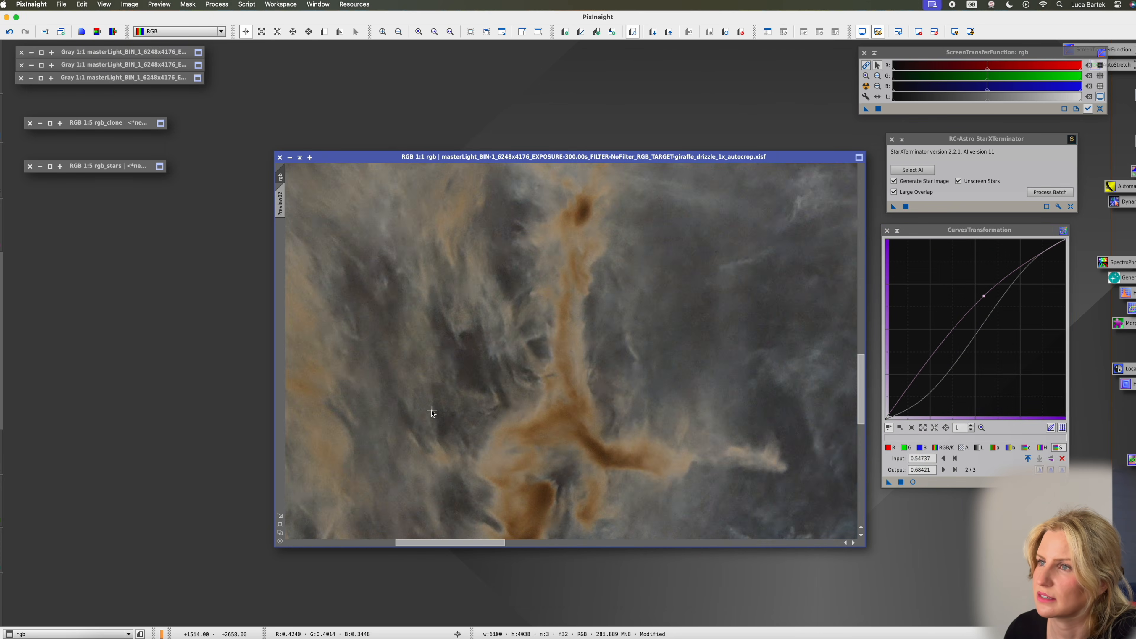
scroll(602, 421, down, 2)
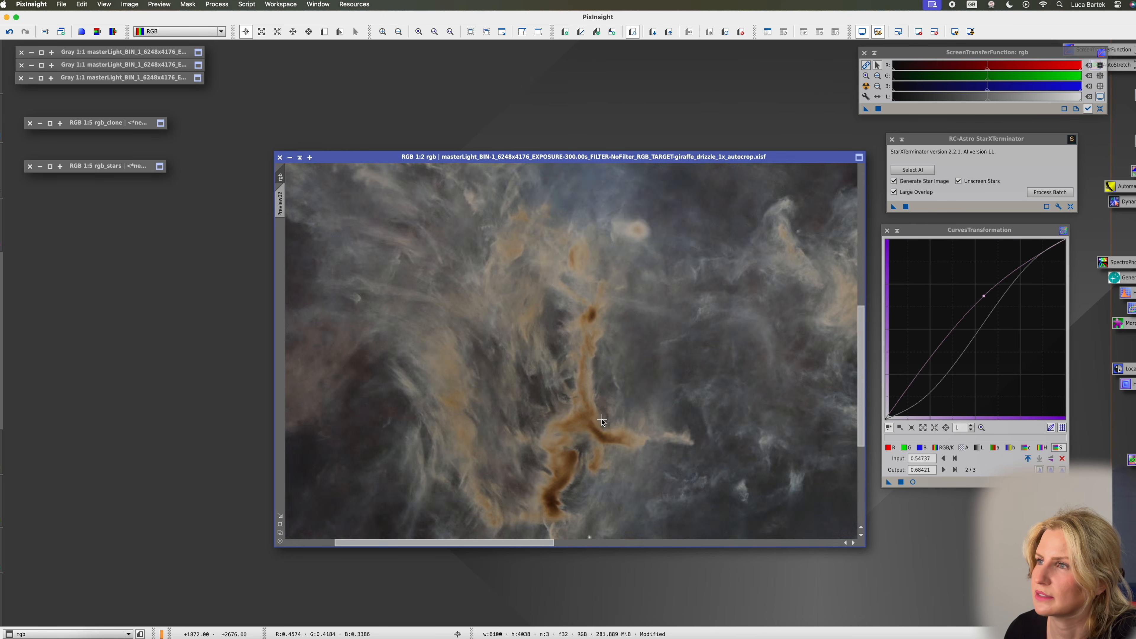
scroll(541, 423, up, 2)
scroll(782, 459, up, 1)
scroll(783, 461, down, 1)
scroll(783, 461, up, 1)
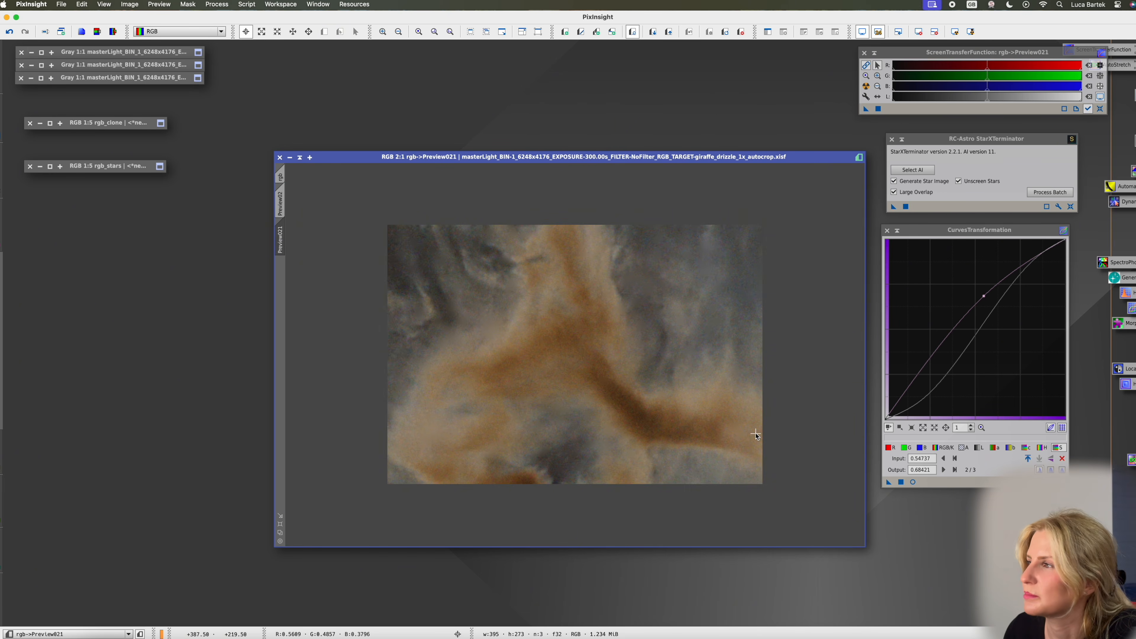
Open ACDNR with the lightness filter disabled and compare its chrominance noise reduction in a real-time preview of the dust filament
double_click(1134, 339)
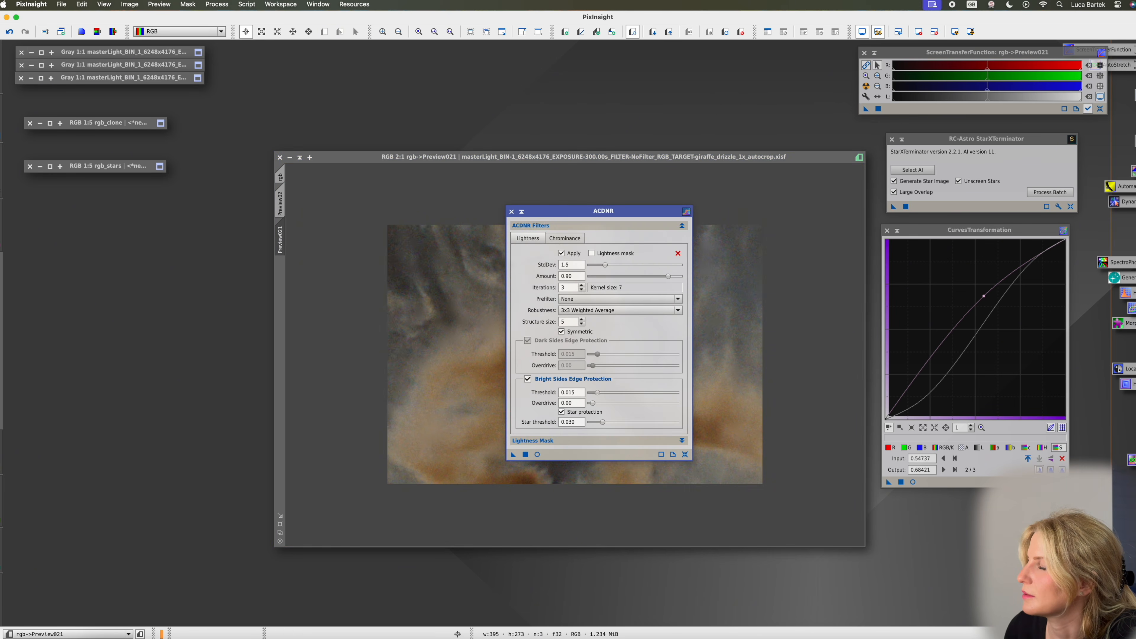
drag(606, 216, 933, 242)
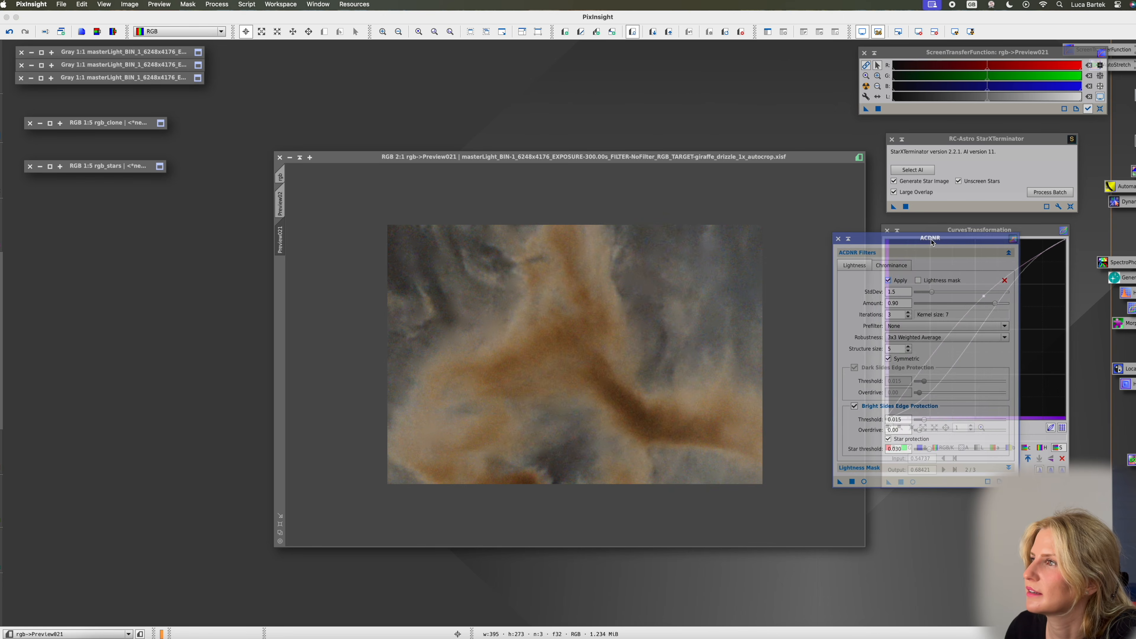
click(891, 280)
click(896, 266)
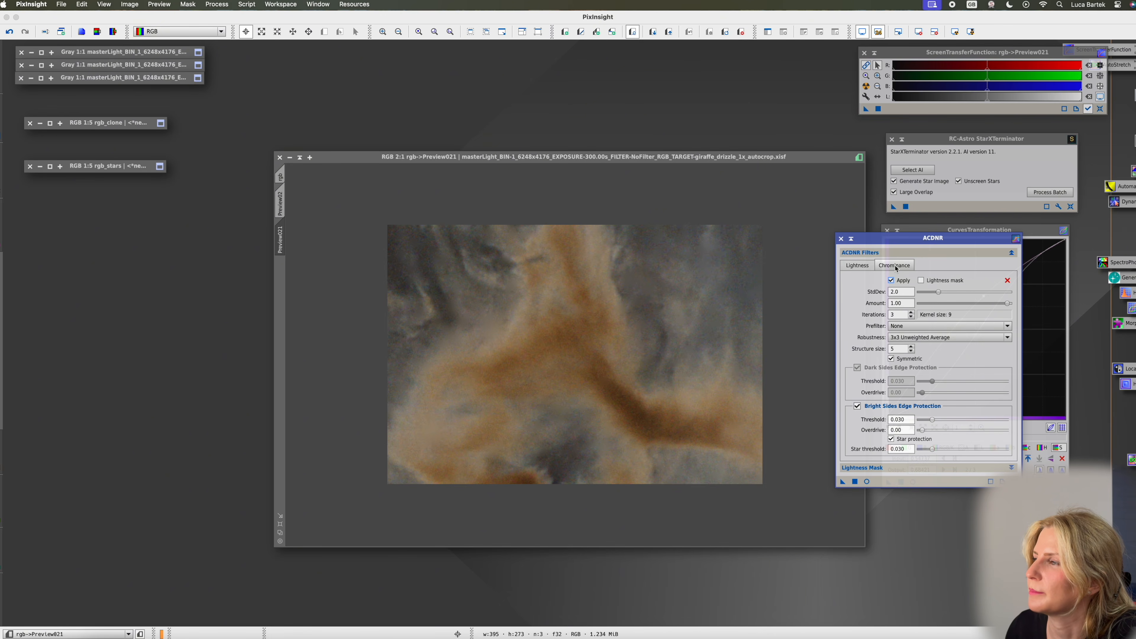
click(867, 481)
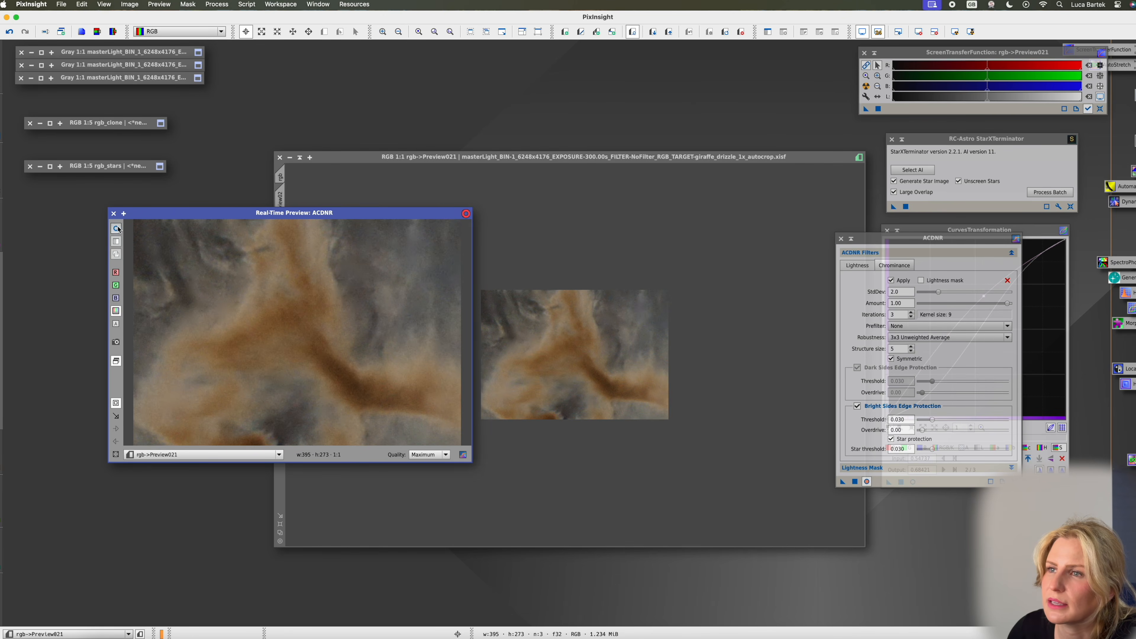
click(118, 229)
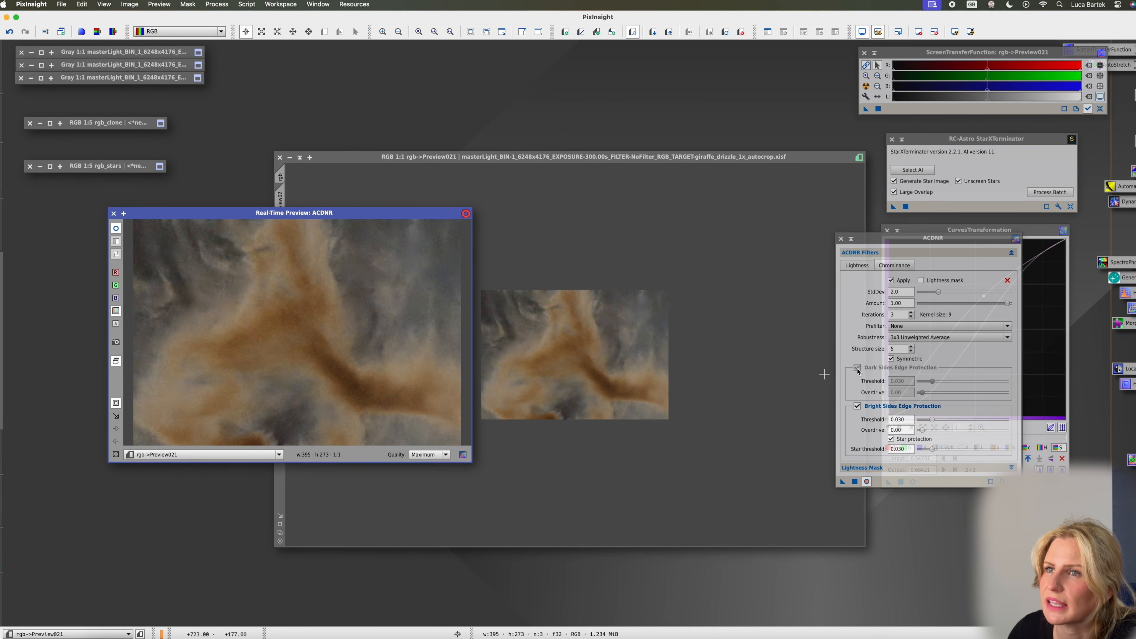
Try ACDNR lightness noise reduction with 1 iteration and amount 0.51, and close ACDNR and its real-time preview without applying
click(865, 269)
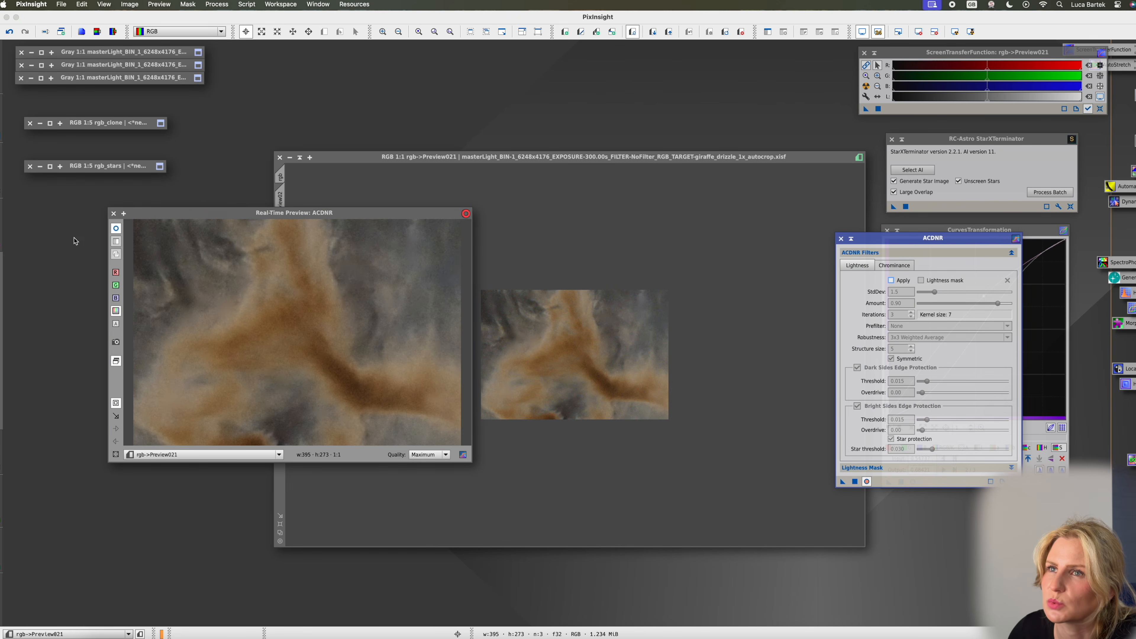
click(113, 229)
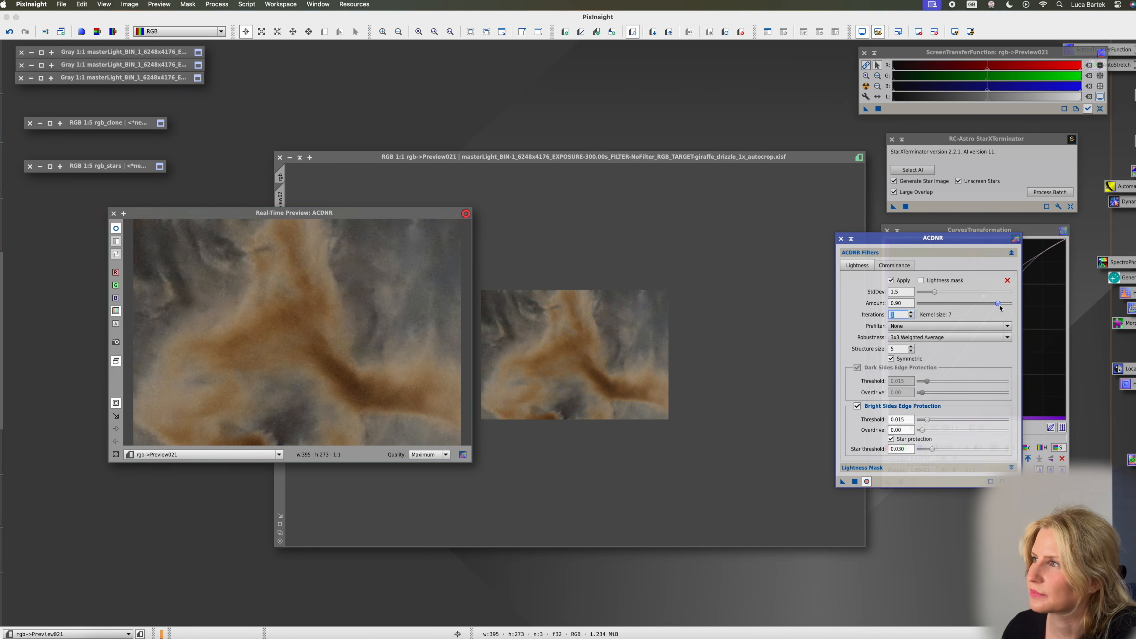
text(0.51)
key(Return)
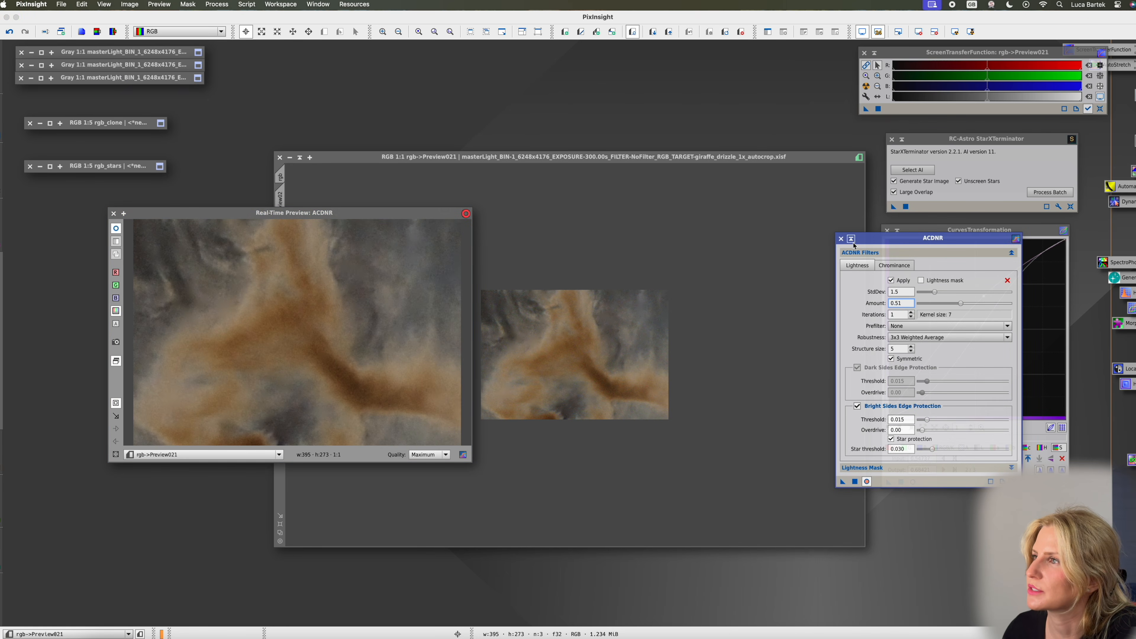
click(841, 238)
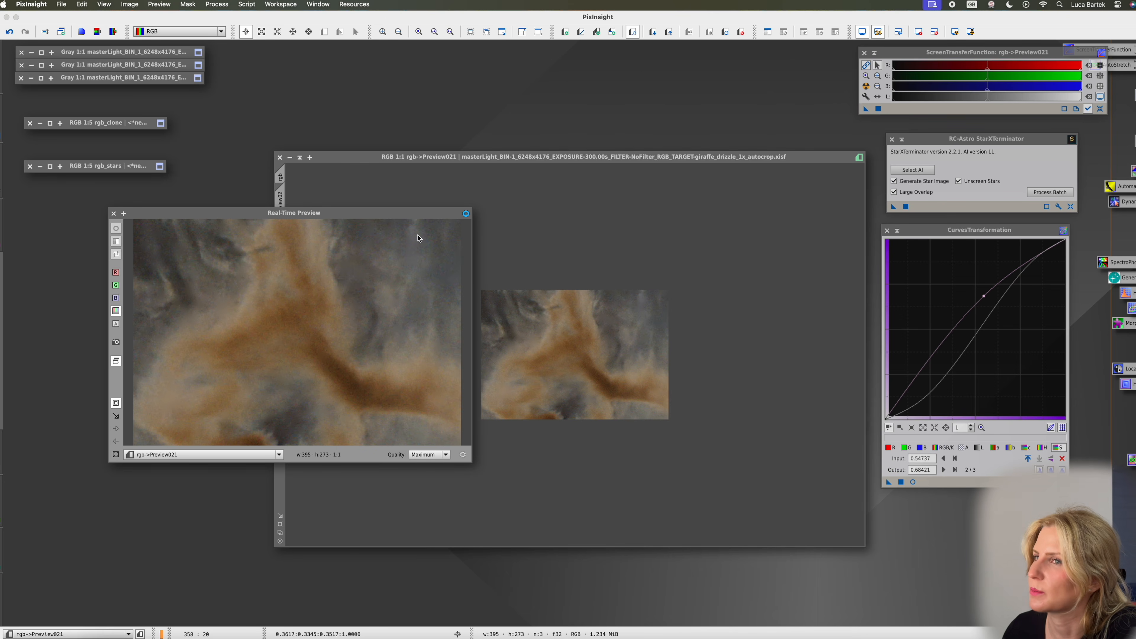
click(114, 213)
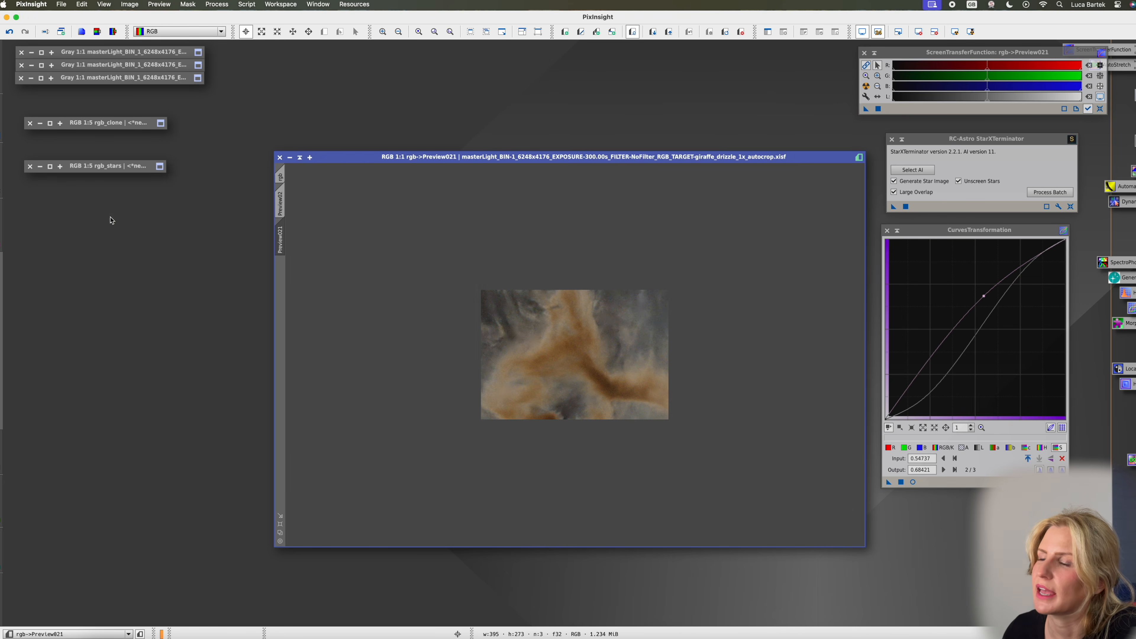
Return to the full rgb image and open its complete processing history from the initial state as a ProcessContainer
click(281, 178)
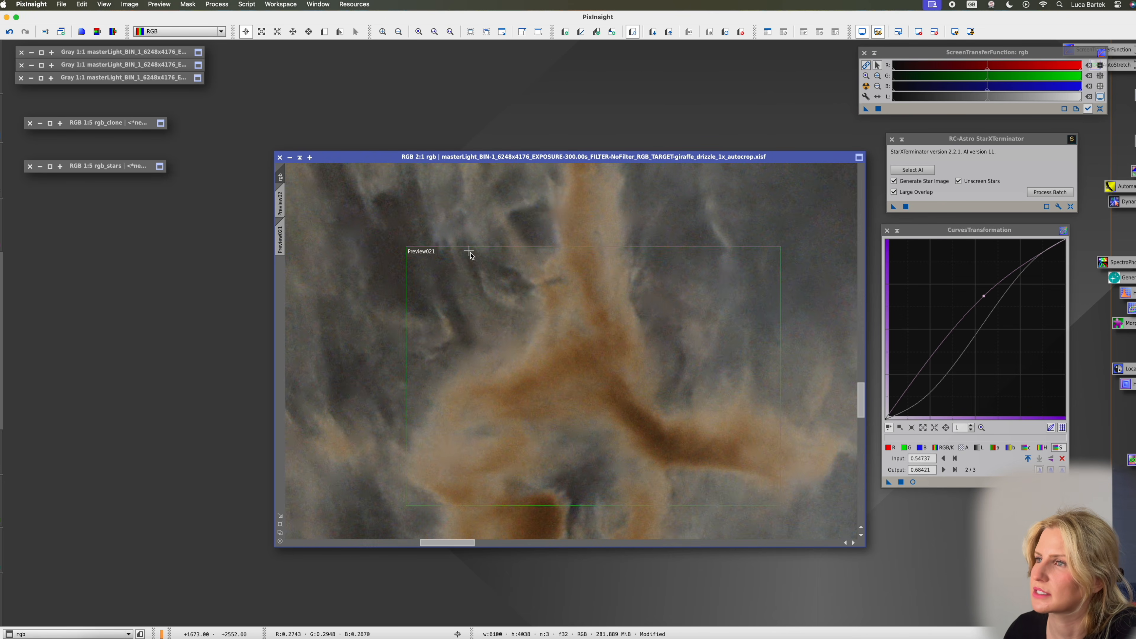
scroll(478, 266, down, 3)
scroll(513, 300, down, 2)
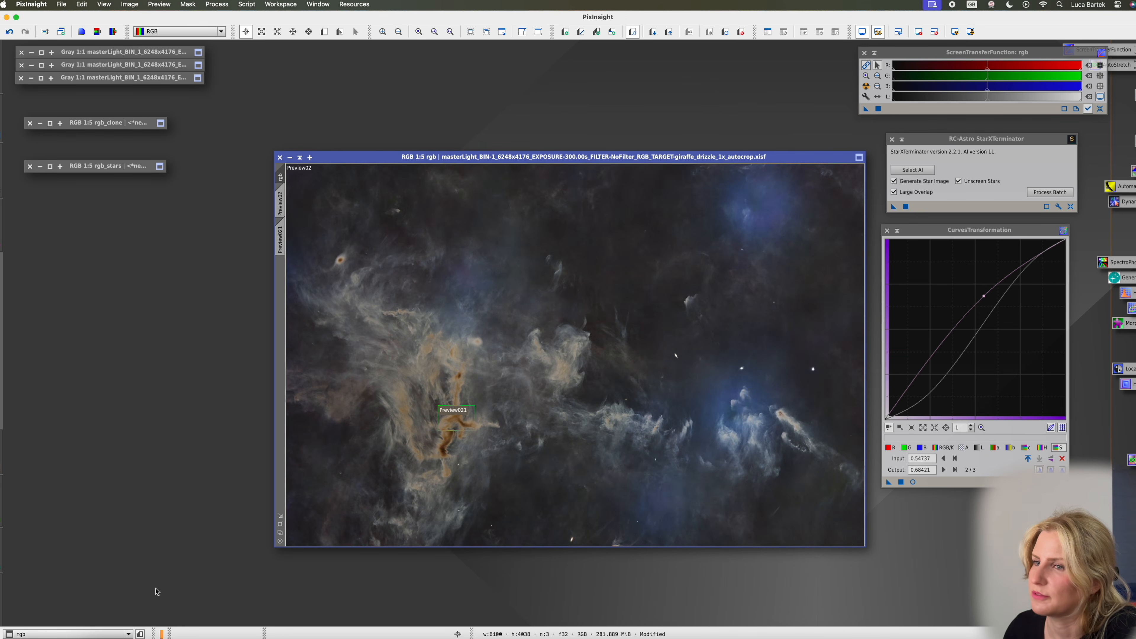
mouse_move(2, 600)
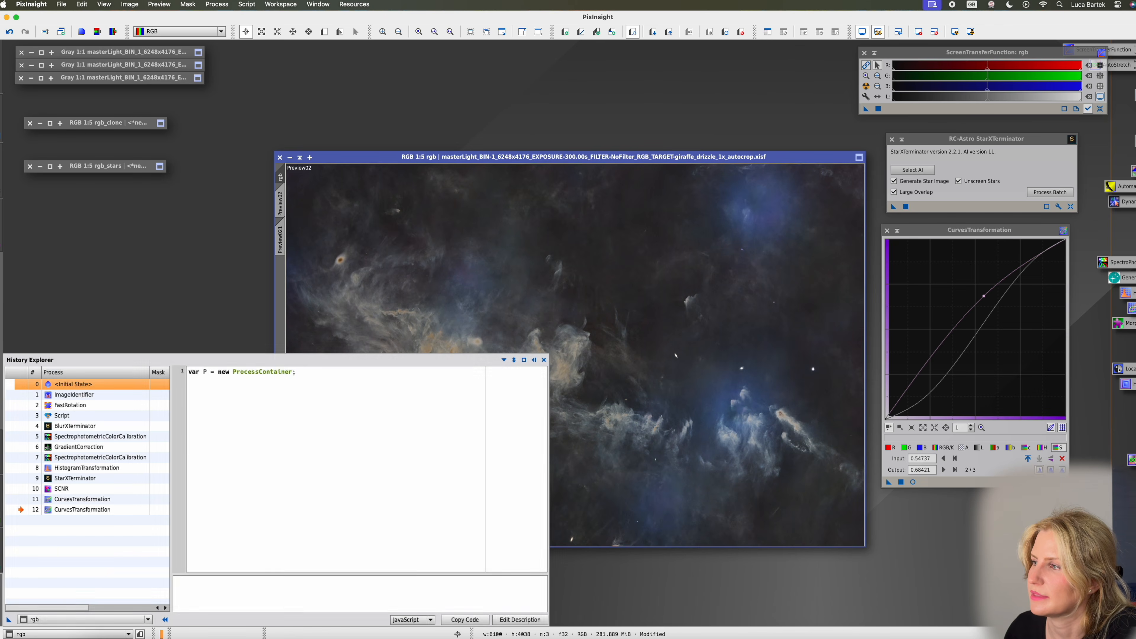
double_click(73, 384)
drag(627, 217, 980, 276)
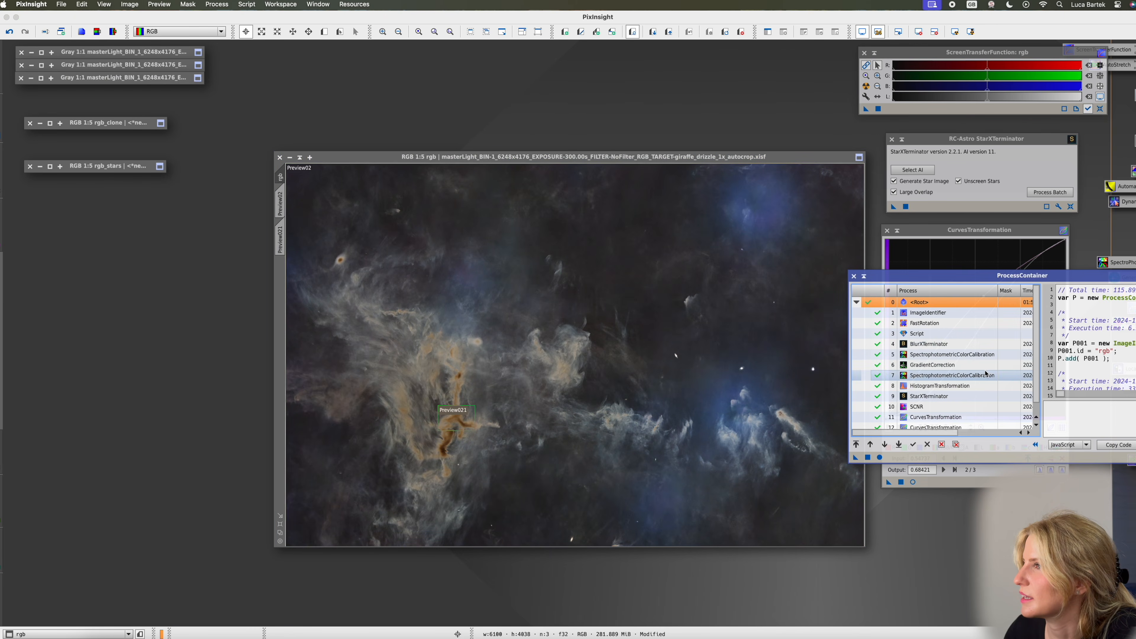
Undo the rgb image's processing back to the state before the histogram stretch and apply a screen auto stretch
click(904, 377)
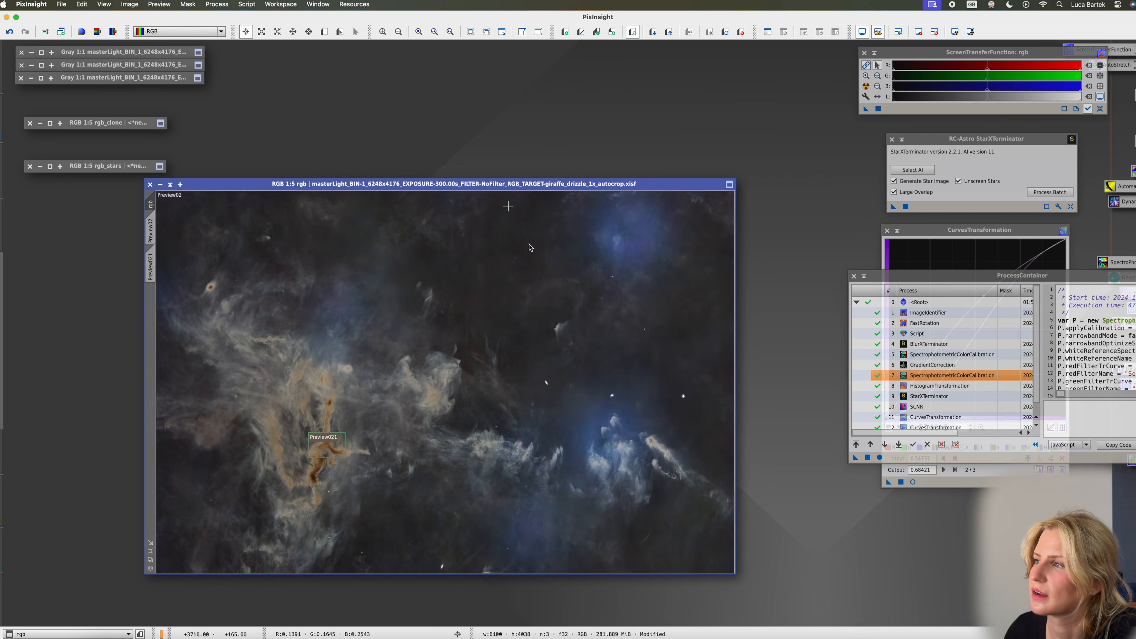
right_click(552, 288)
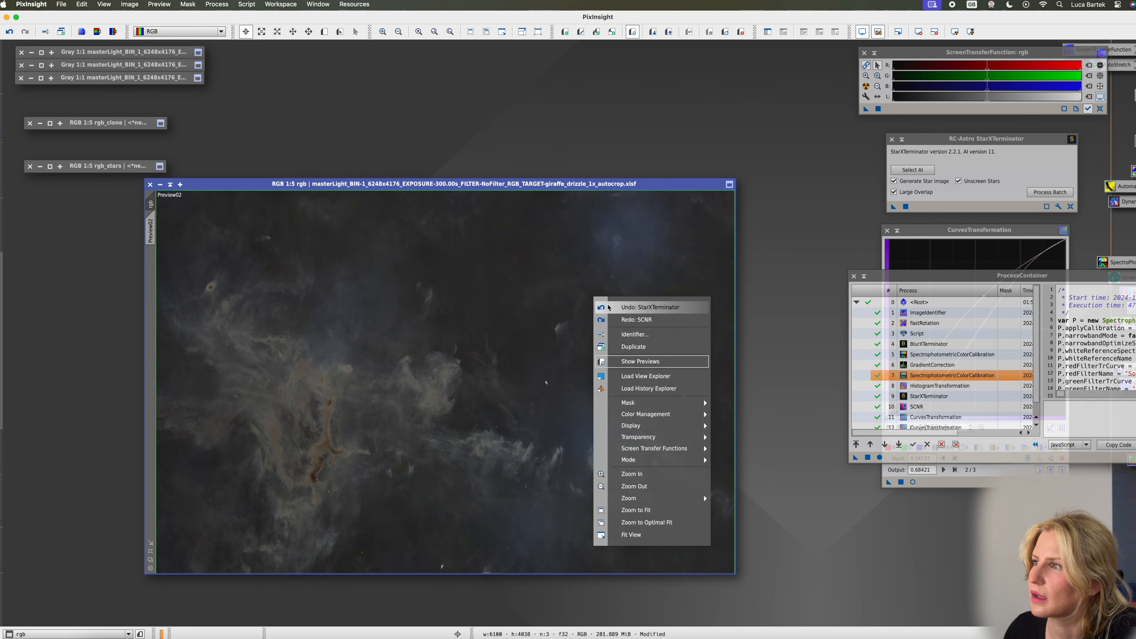
click(612, 306)
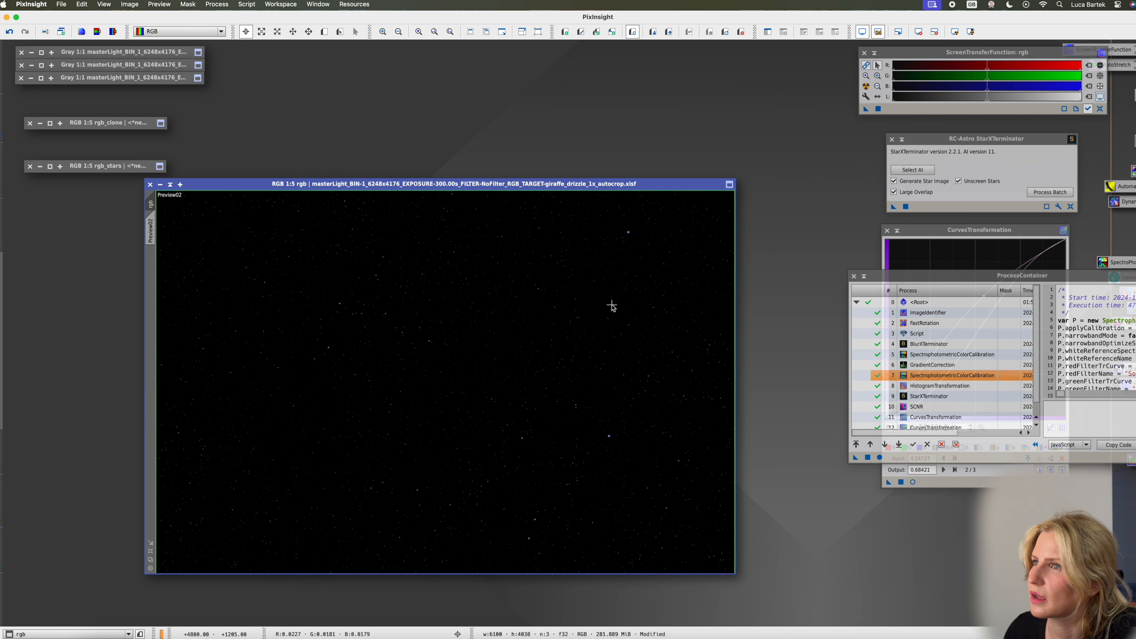
click(956, 34)
Define a small preview over the dark brown part of the nebula, open it and boost its screen stretch
click(324, 32)
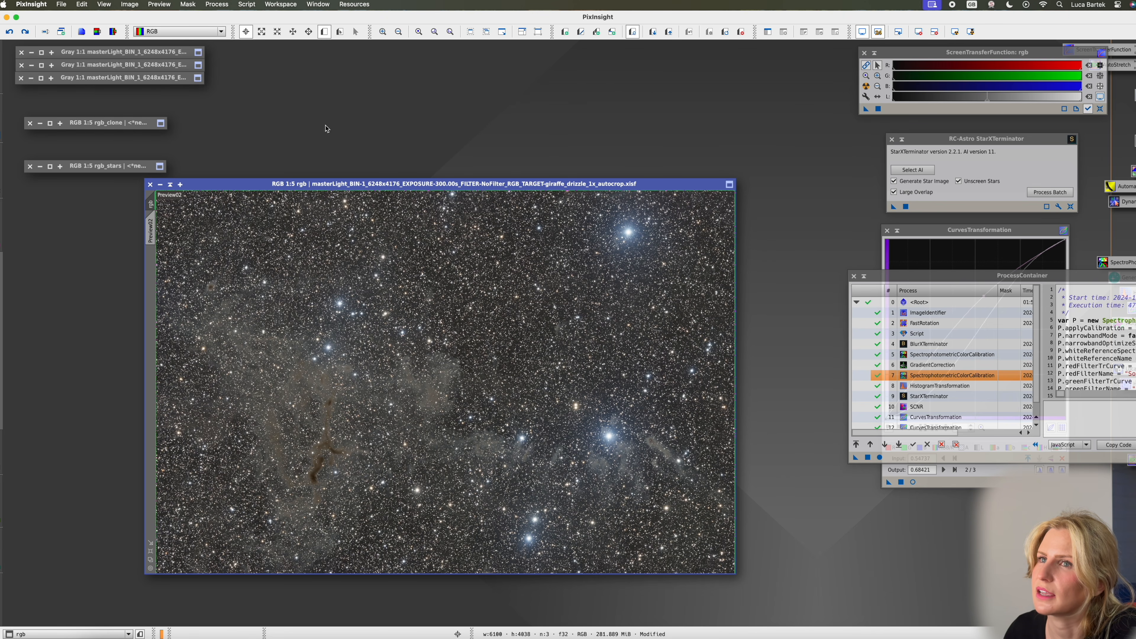
drag(303, 460, 328, 488)
click(150, 266)
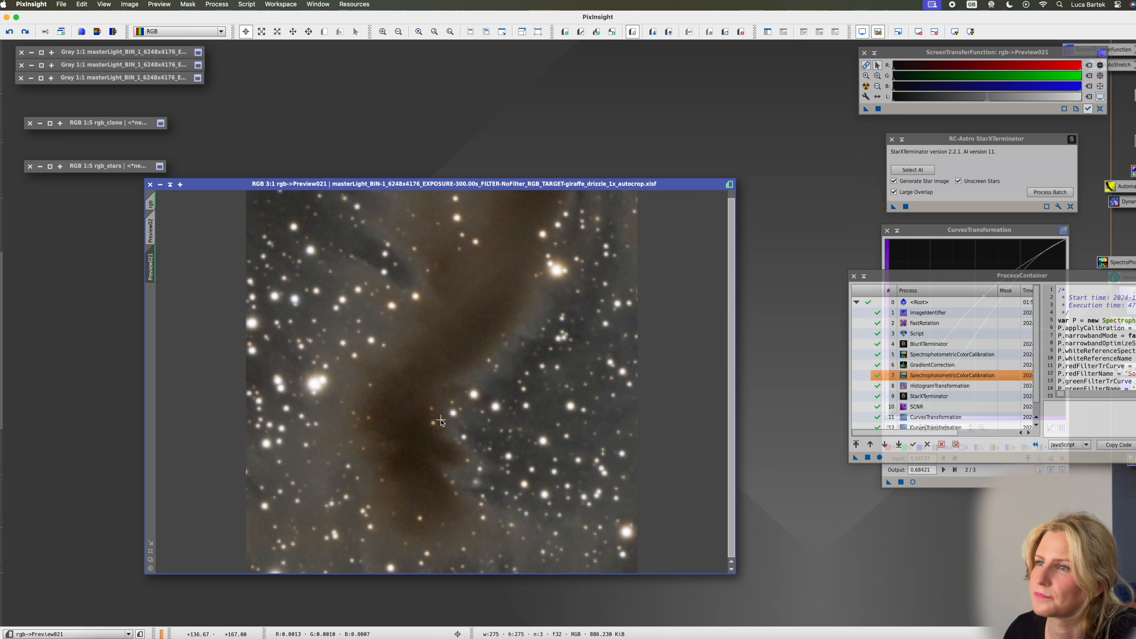
click(973, 32)
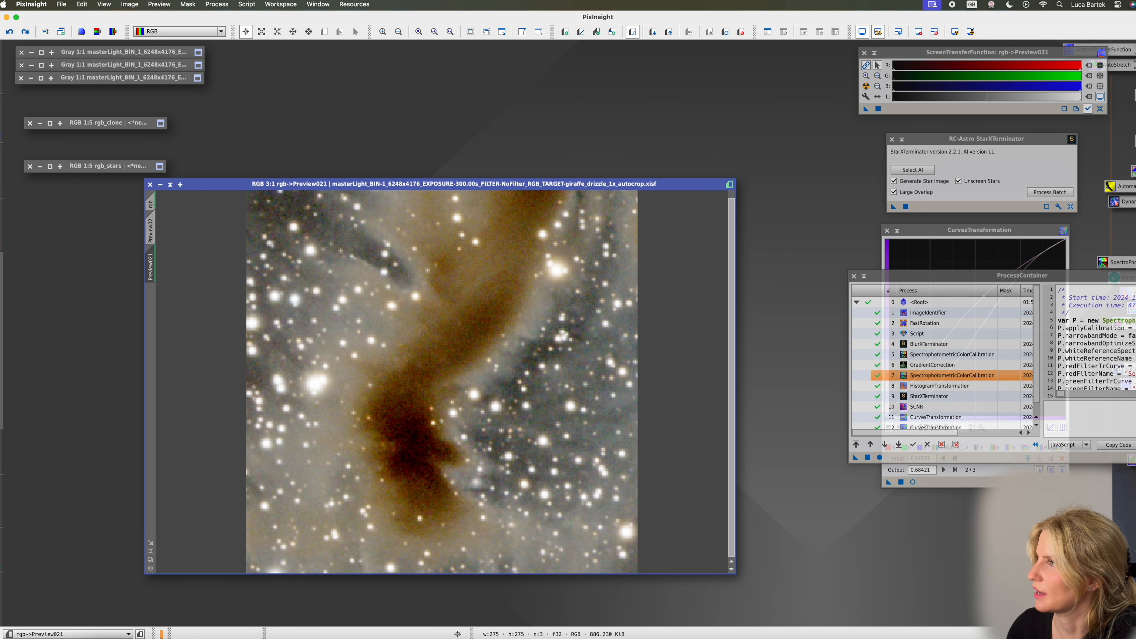
Apply NoiseXTerminator to the nebula preview with Denoise 0.60 and Detail 0.15
drag(1008, 202, 894, 189)
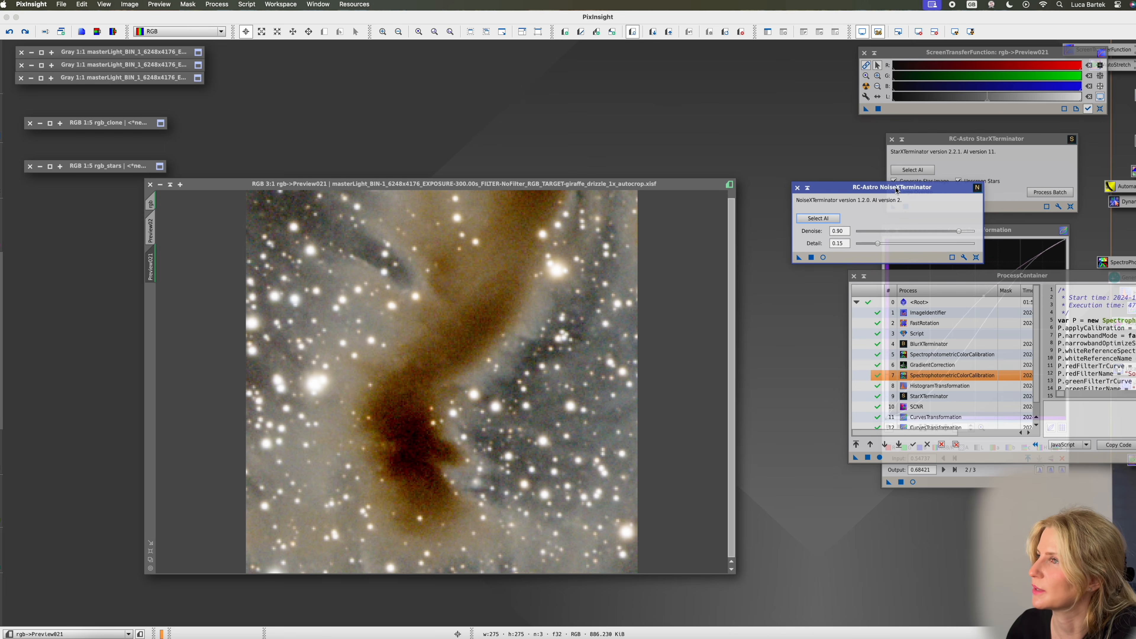
drag(961, 232, 927, 232)
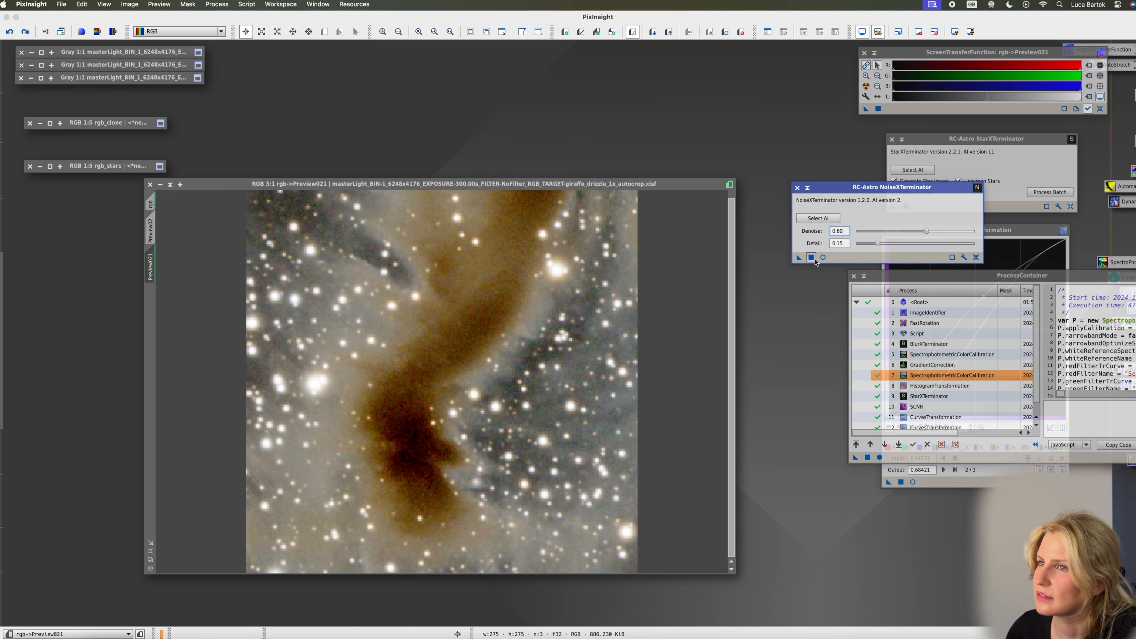
click(811, 258)
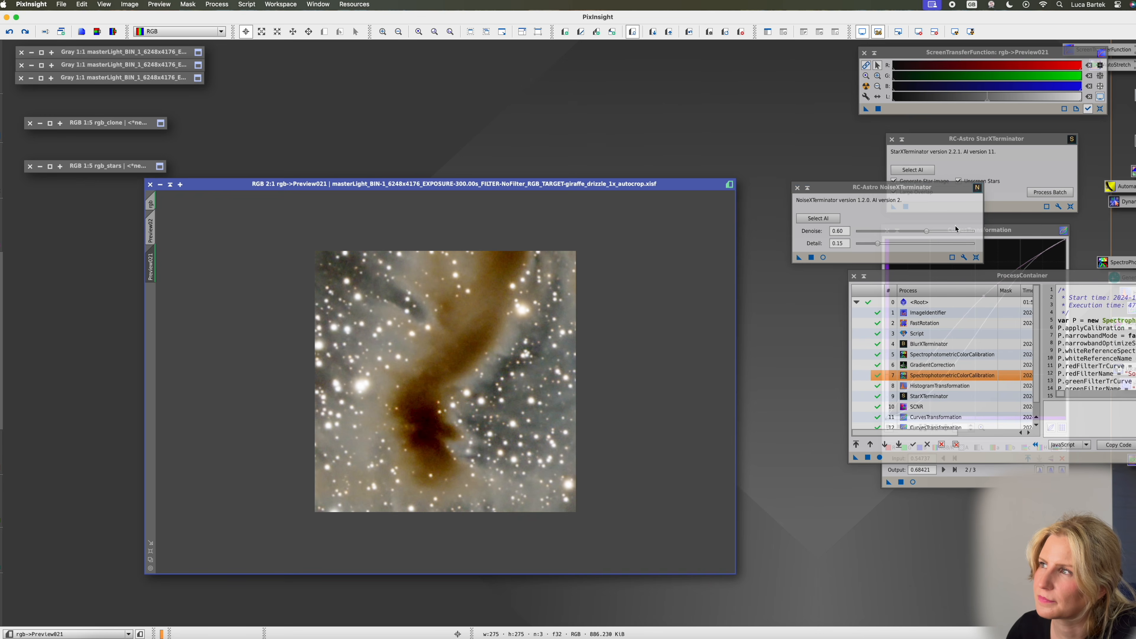
Lower Denoise to 0.50 and compare the nebula preview with and without noise reduction
click(927, 232)
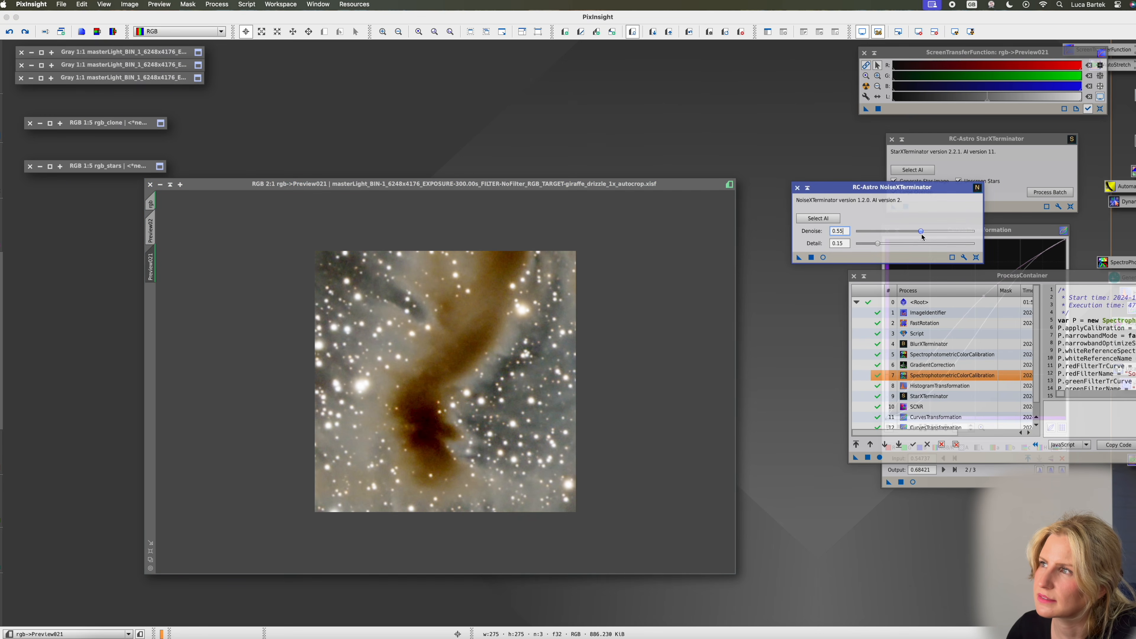
right_click(673, 272)
click(679, 274)
right_click(681, 275)
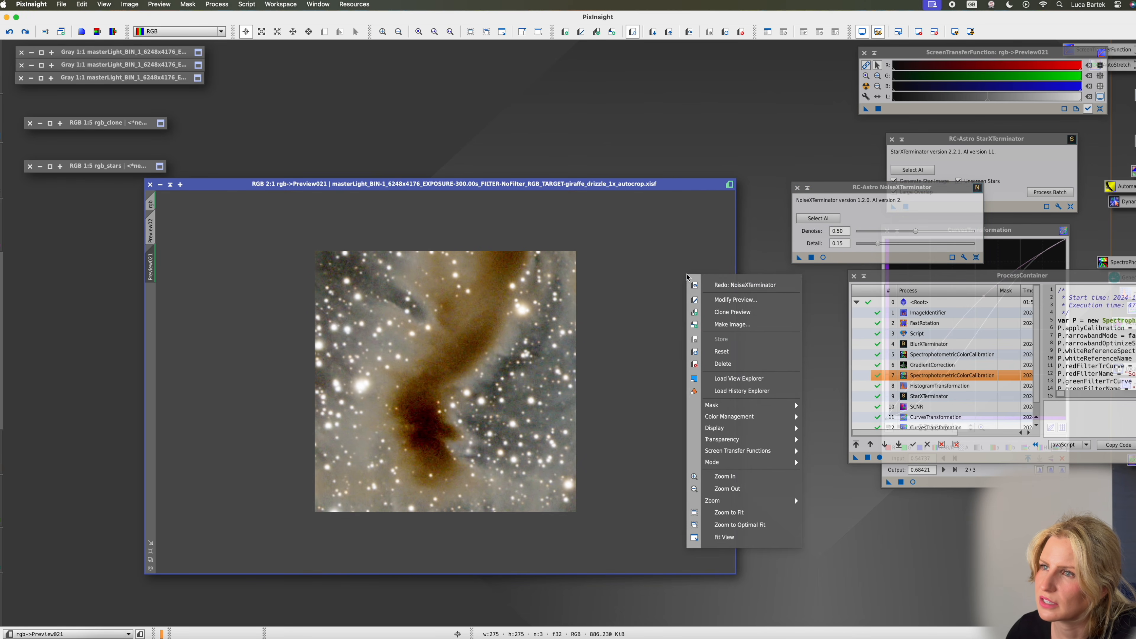
click(700, 282)
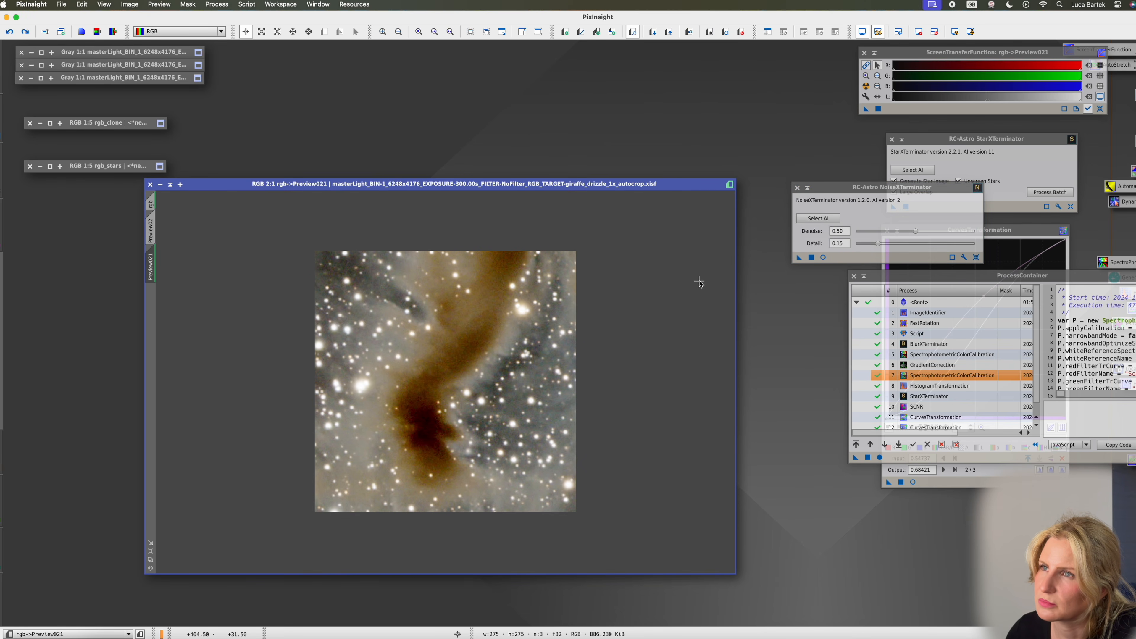
Set Denoise to 0.55 and apply NoiseXTerminator to the full rgb image
drag(917, 232, 922, 232)
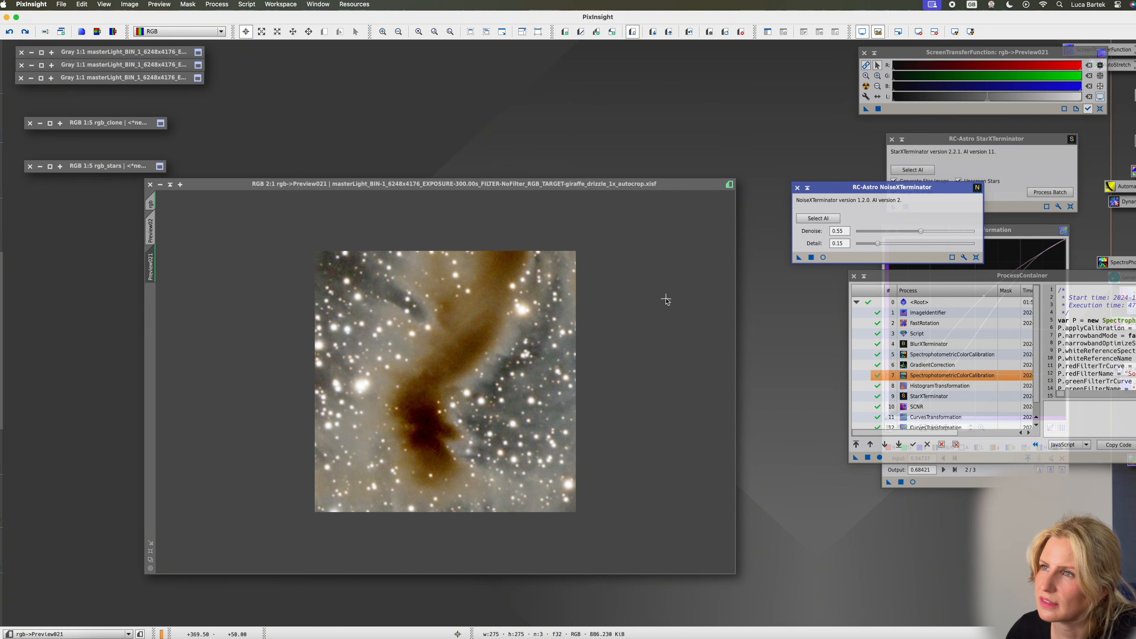
click(150, 204)
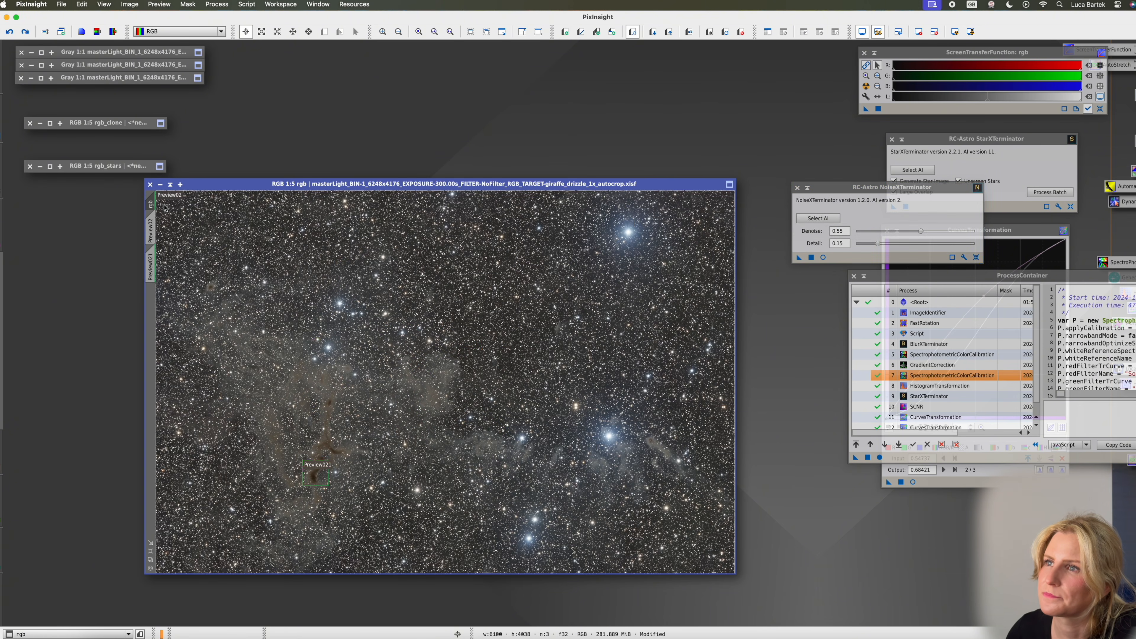
click(811, 257)
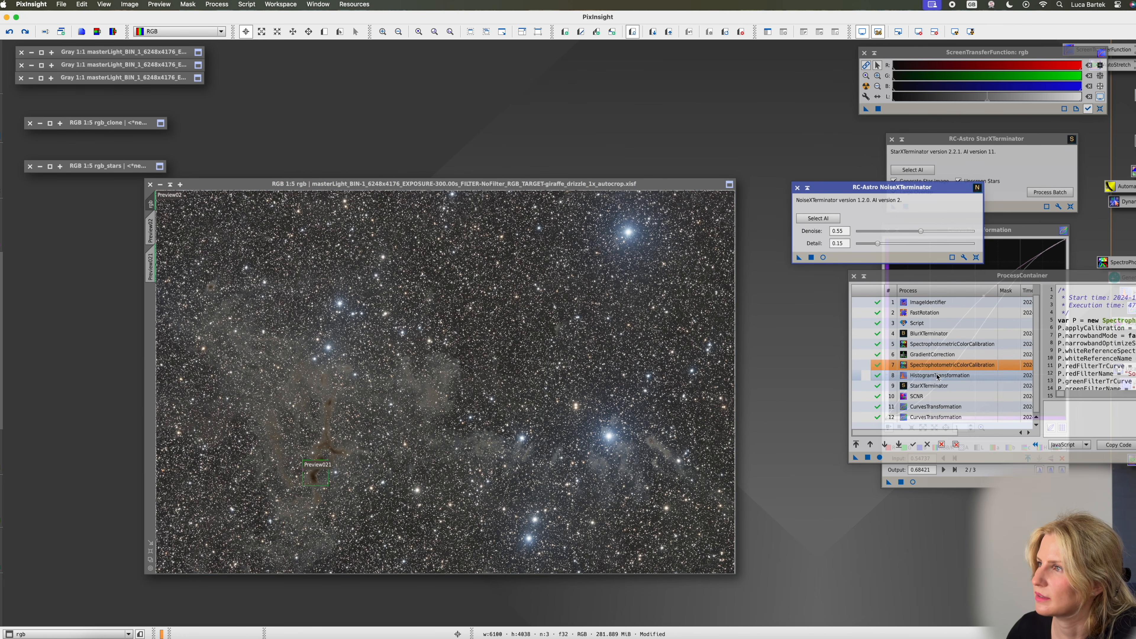
Reapply the stored HistogramTransformation and StarXTerminator processes from the process container to the rgb image
click(924, 375)
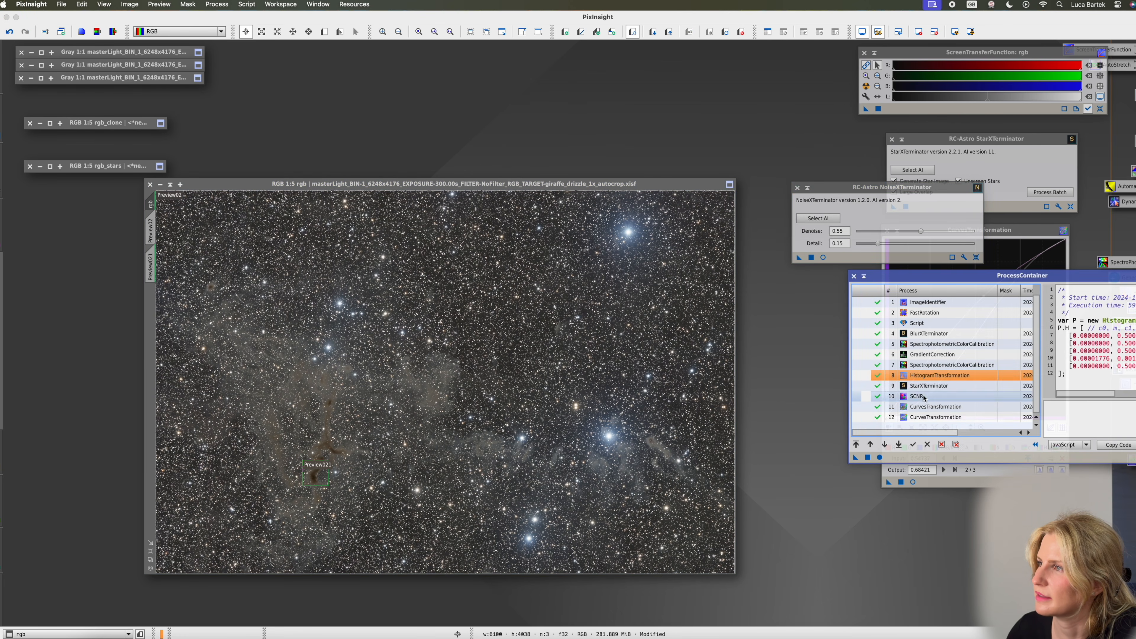
drag(921, 377, 578, 404)
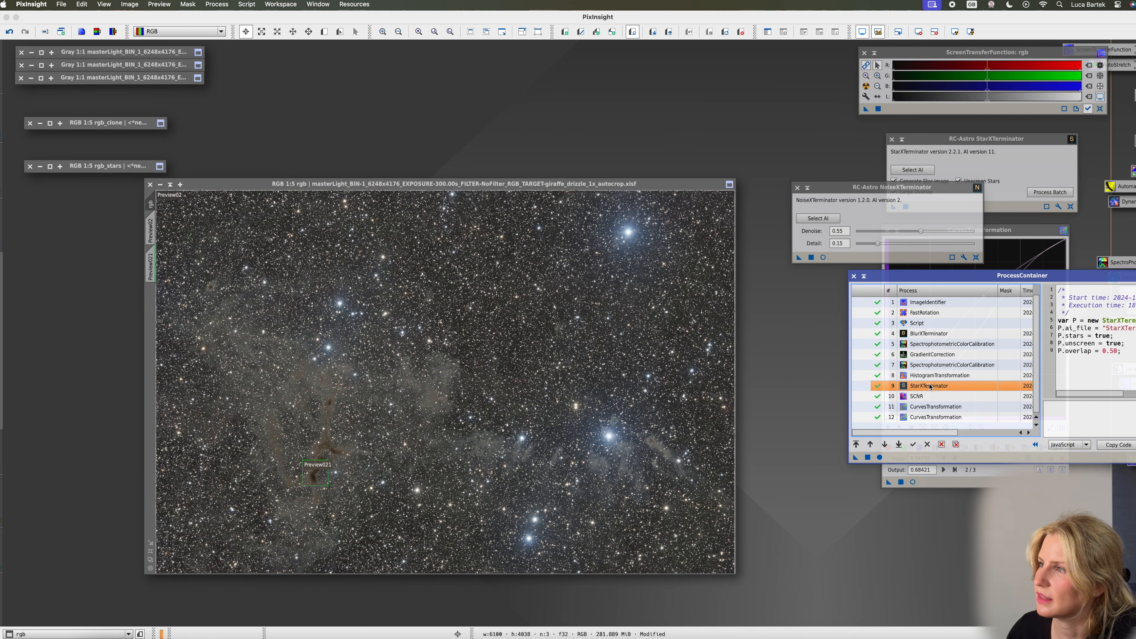
drag(929, 385, 595, 418)
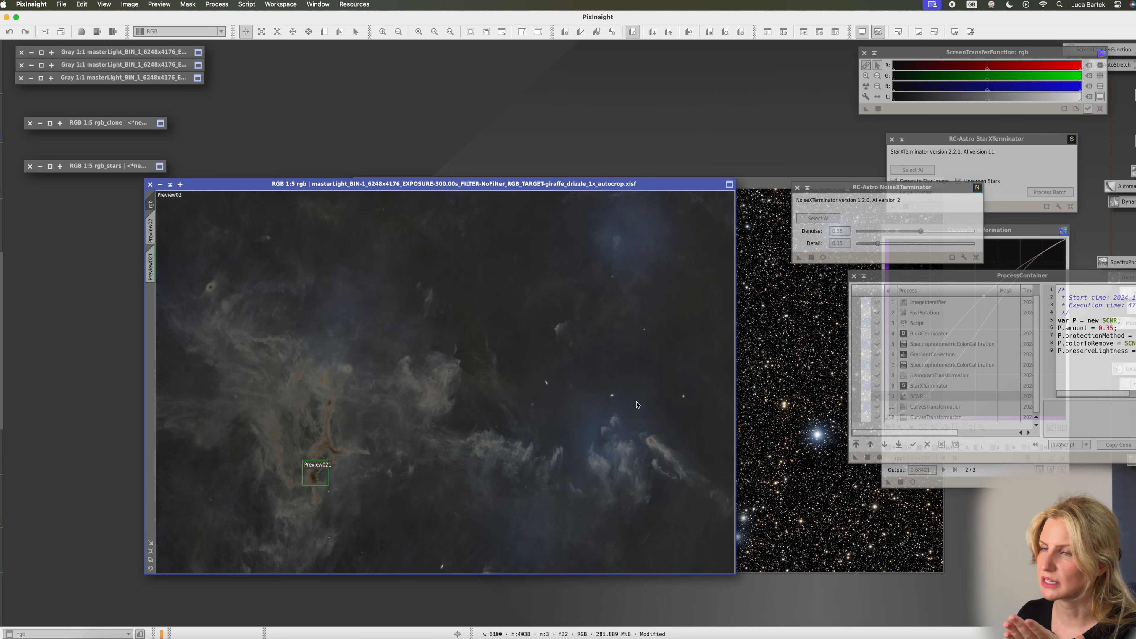
Reapply the stored SCNR and both CurvesTransformation processes from the container to the starless rgb image
click(925, 396)
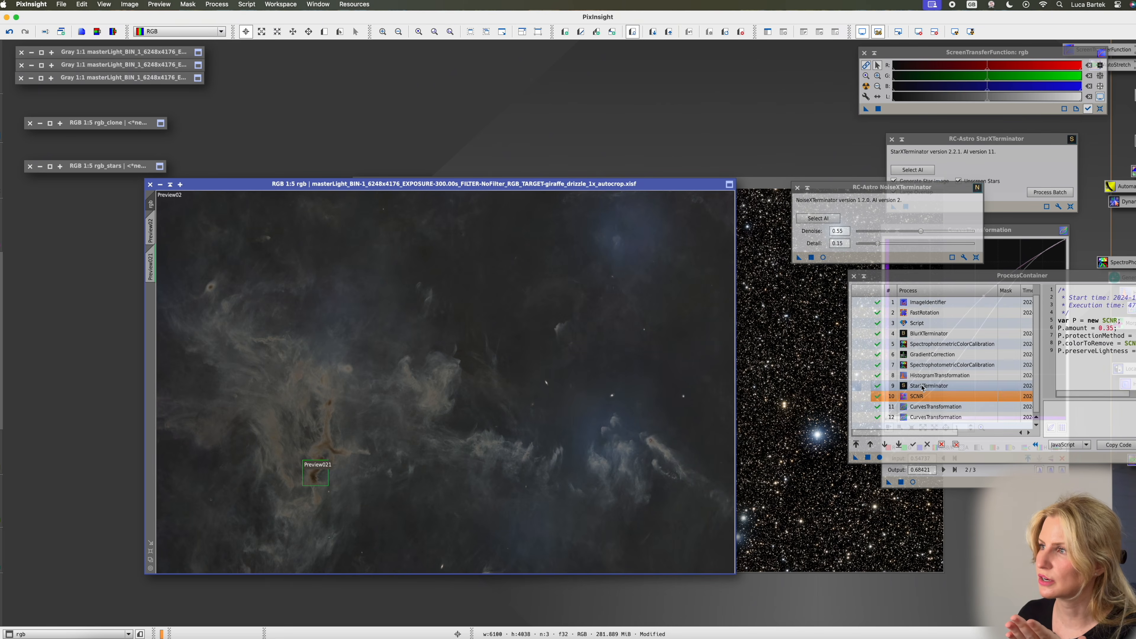
click(936, 406)
drag(935, 406, 596, 384)
click(936, 416)
drag(935, 417, 585, 404)
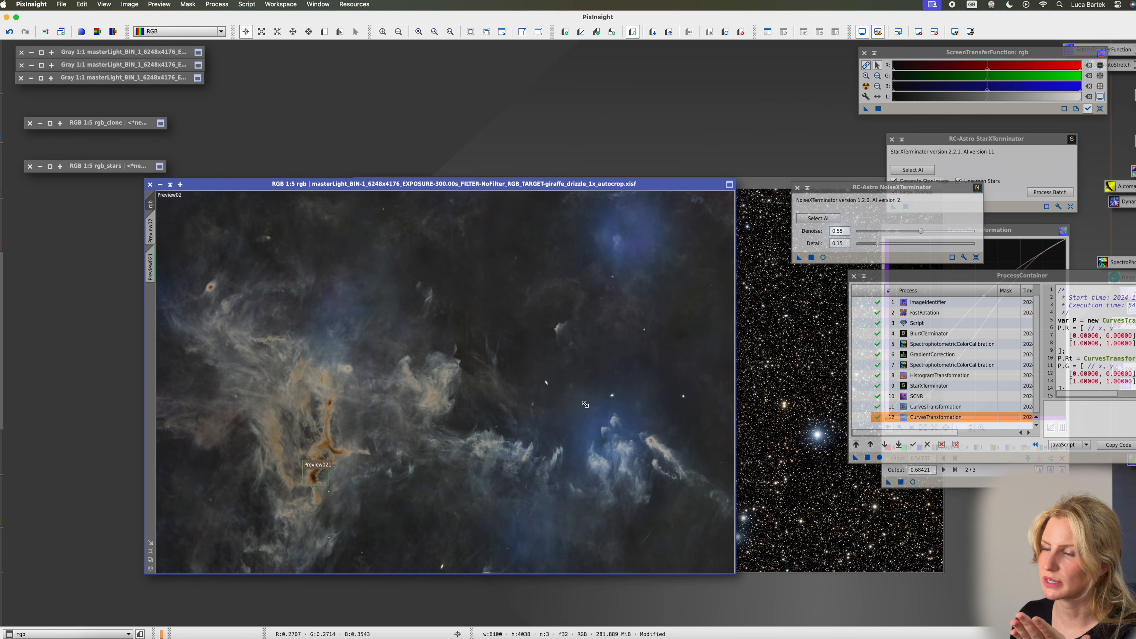
Examine the nebula detail and the dark background of the processed starless image up close
scroll(246, 460, up, 4)
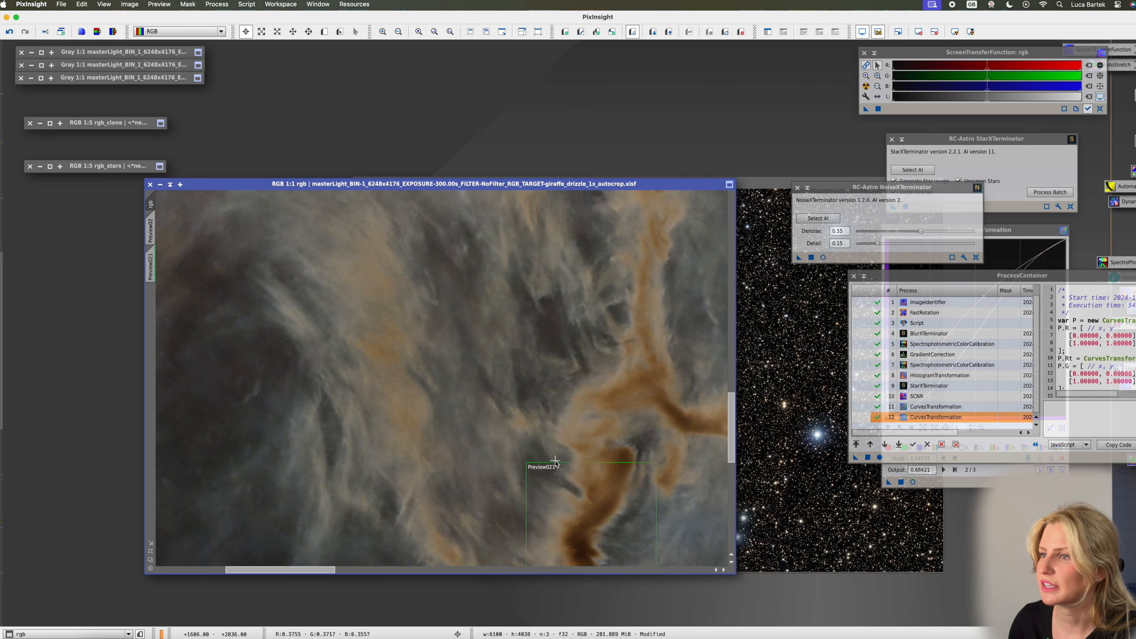
drag(316, 569, 347, 566)
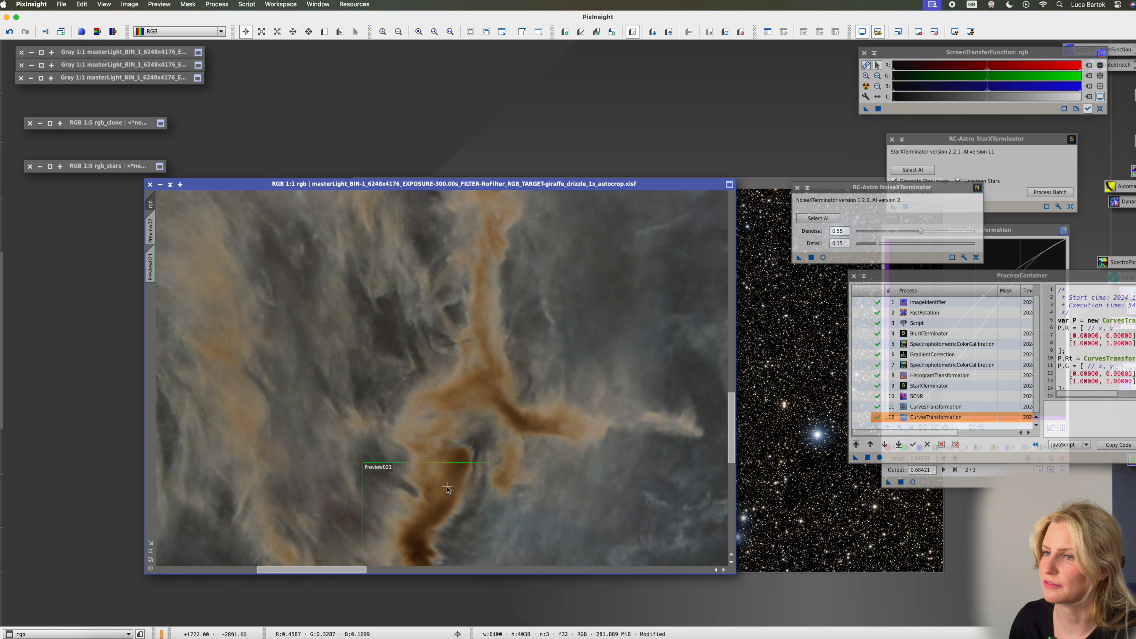
scroll(565, 415, down, 2)
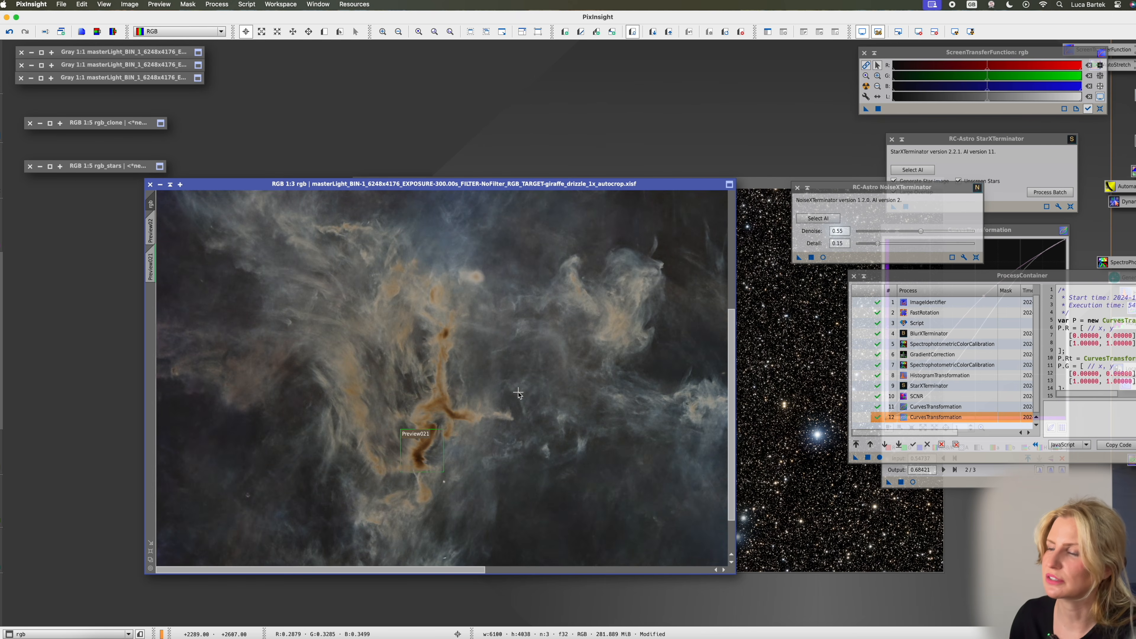
scroll(518, 394, down, 1)
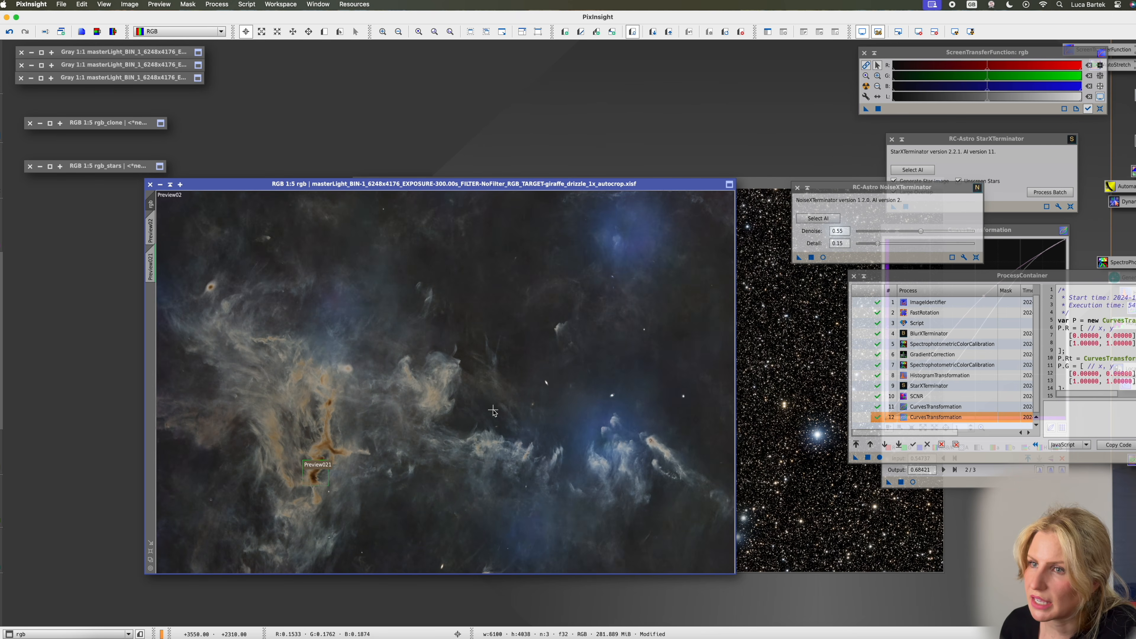
scroll(205, 505, up, 1)
scroll(205, 505, up, 3)
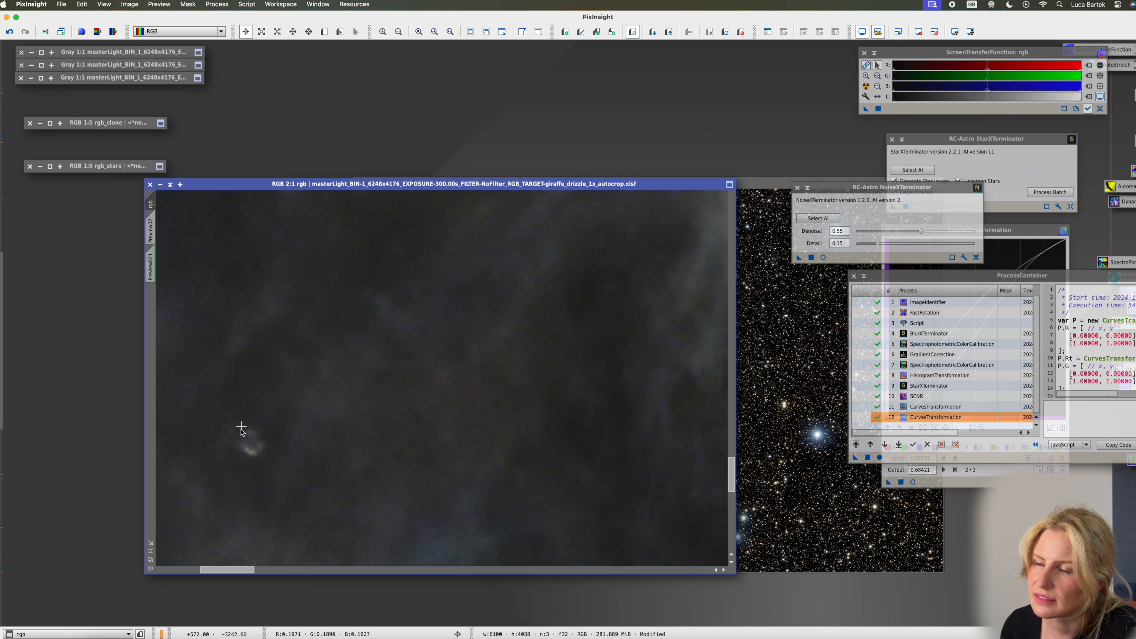
scroll(485, 441, down, 5)
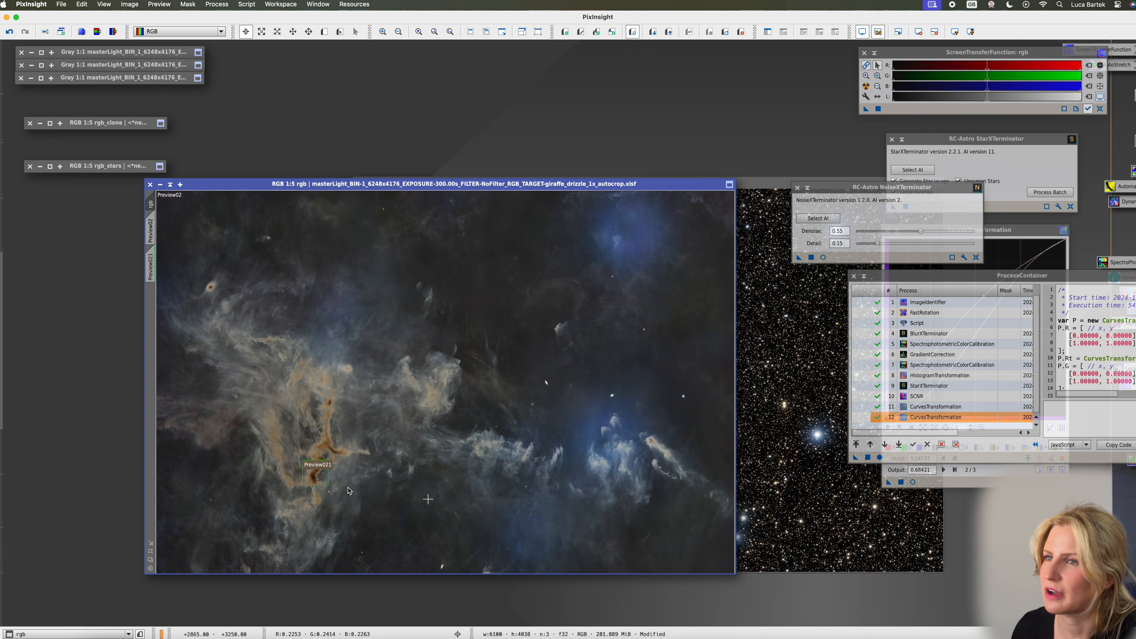
scroll(237, 407, up, 1)
scroll(329, 479, up, 2)
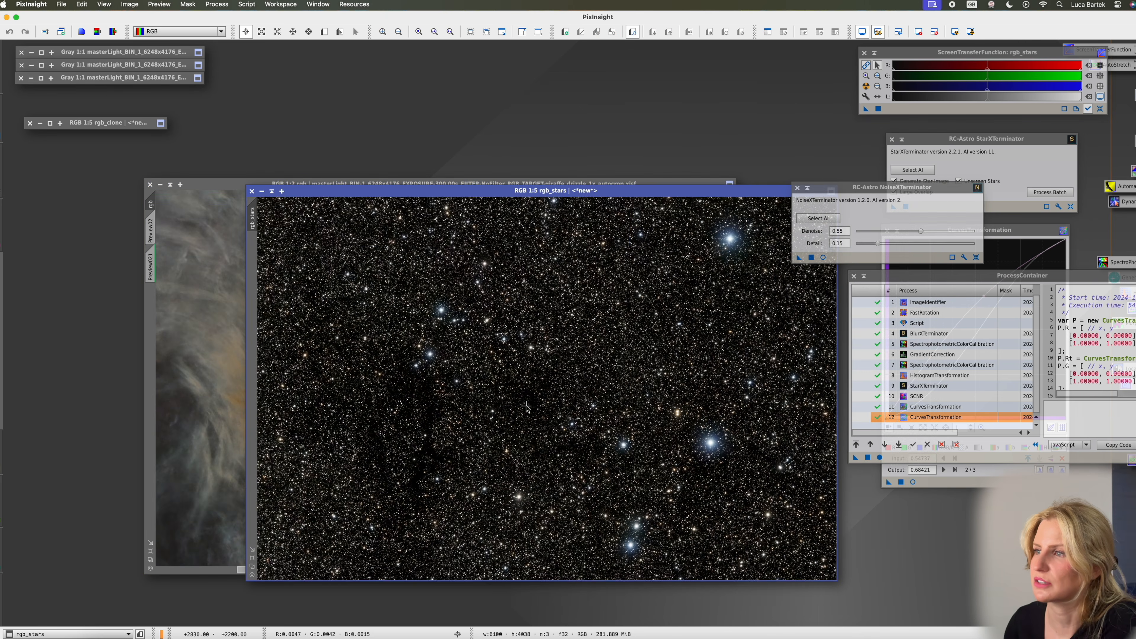
Inspect the stars in the rgb_stars image at several magnifications
scroll(526, 407, up, 5)
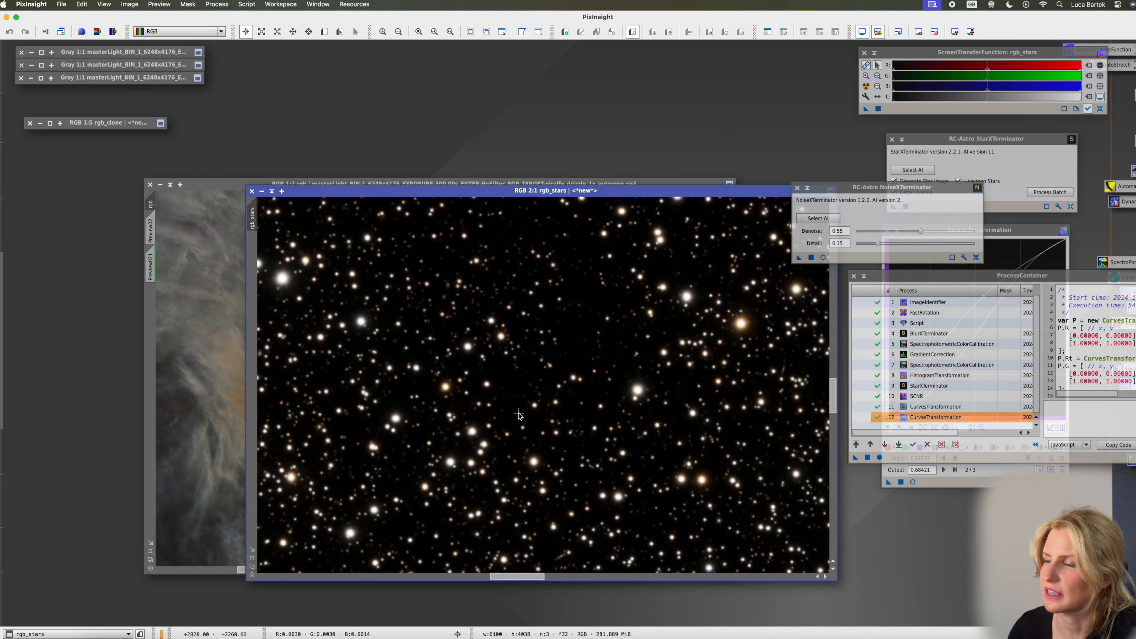
scroll(519, 414, down, 1)
scroll(519, 414, up, 1)
scroll(519, 414, down, 1)
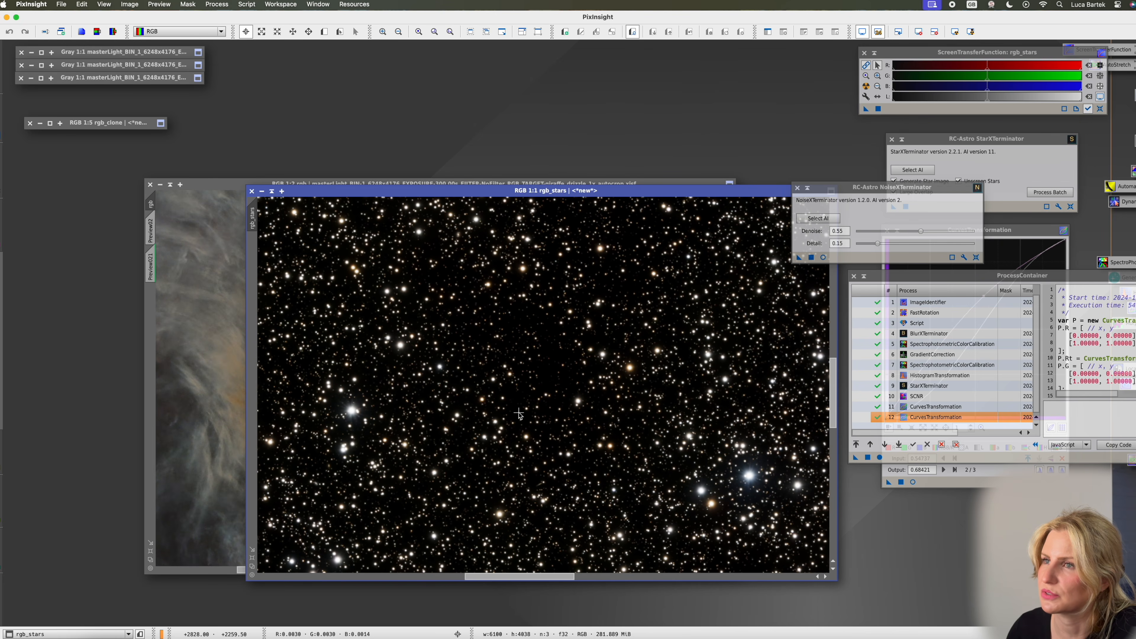
scroll(520, 414, down, 1)
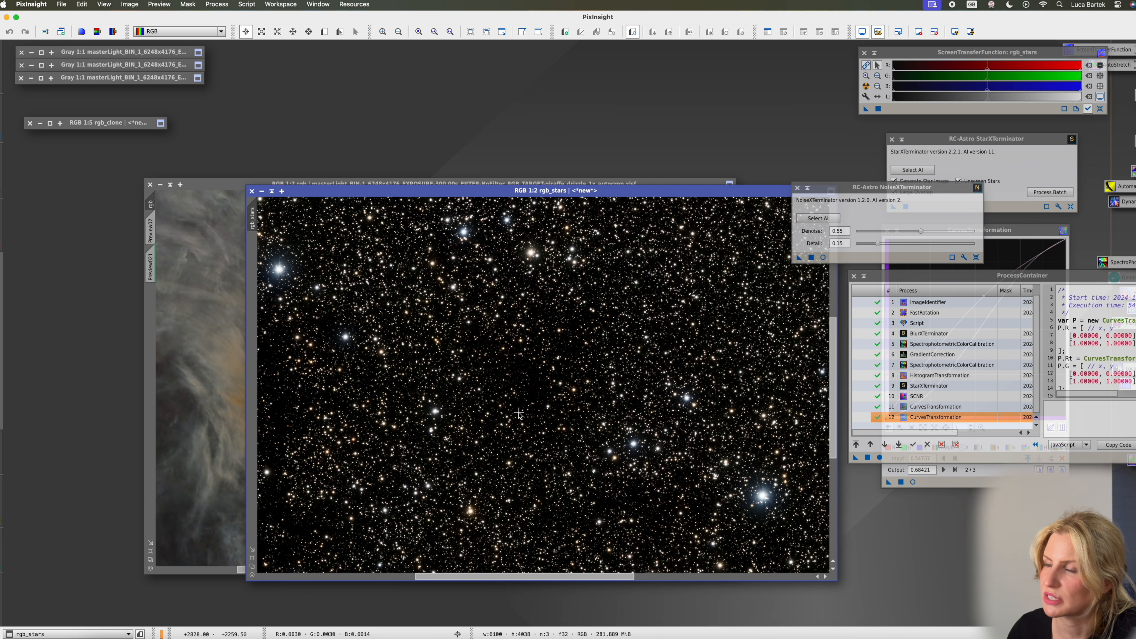
scroll(496, 412, up, 2)
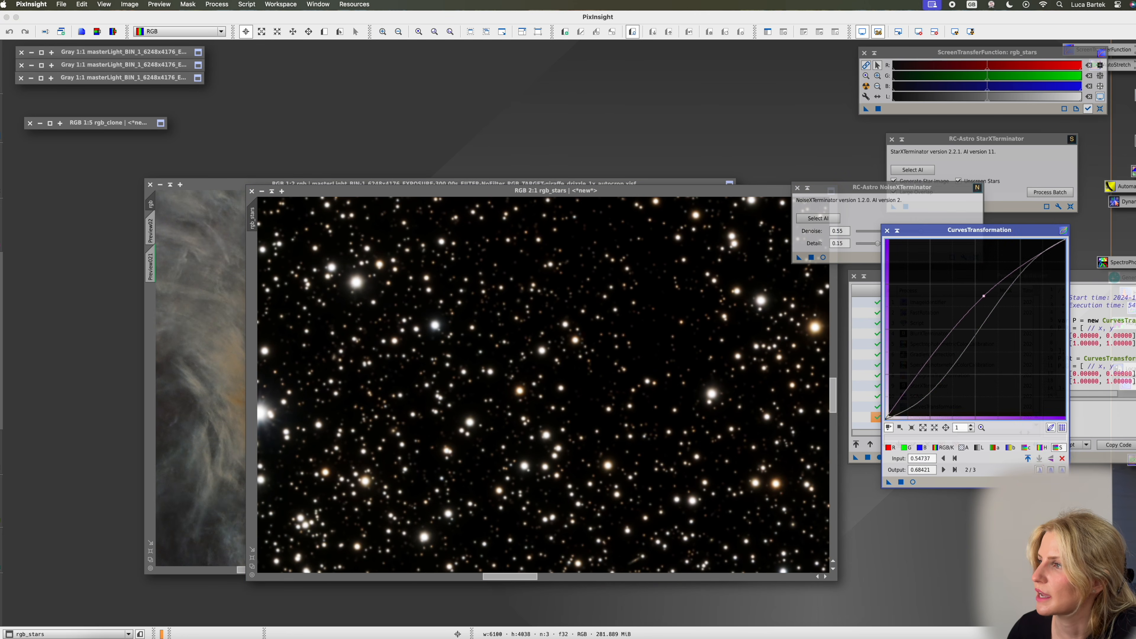
Reset CurvesTransformation to a straight line and define a large preview over the magnified rgb_stars starfield
click(1063, 482)
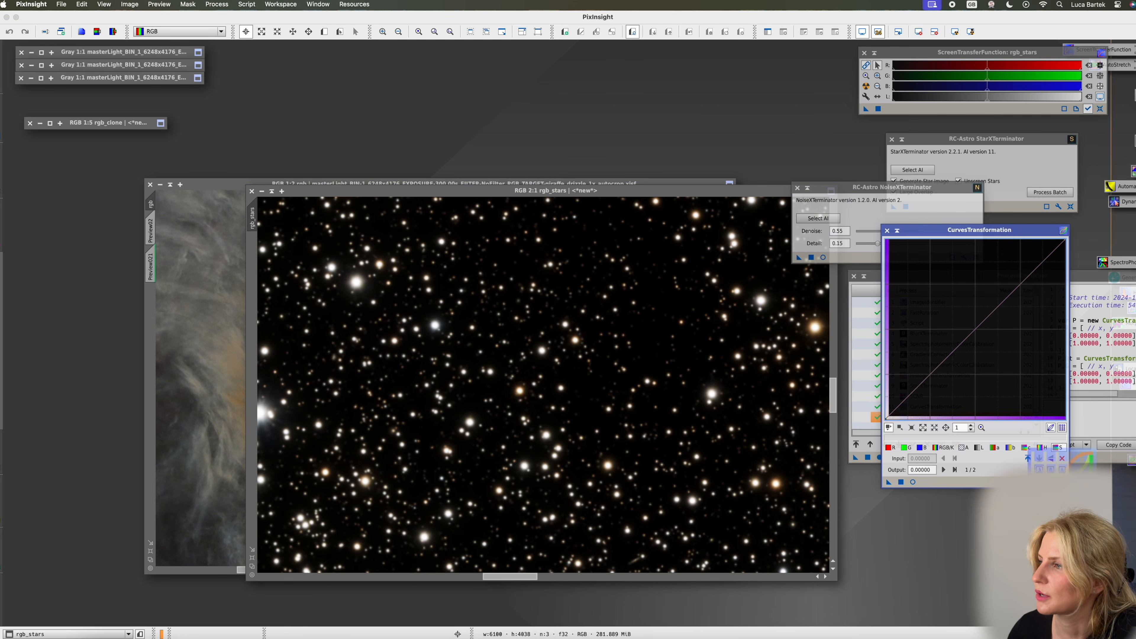
click(325, 31)
click(262, 204)
drag(262, 204, 784, 558)
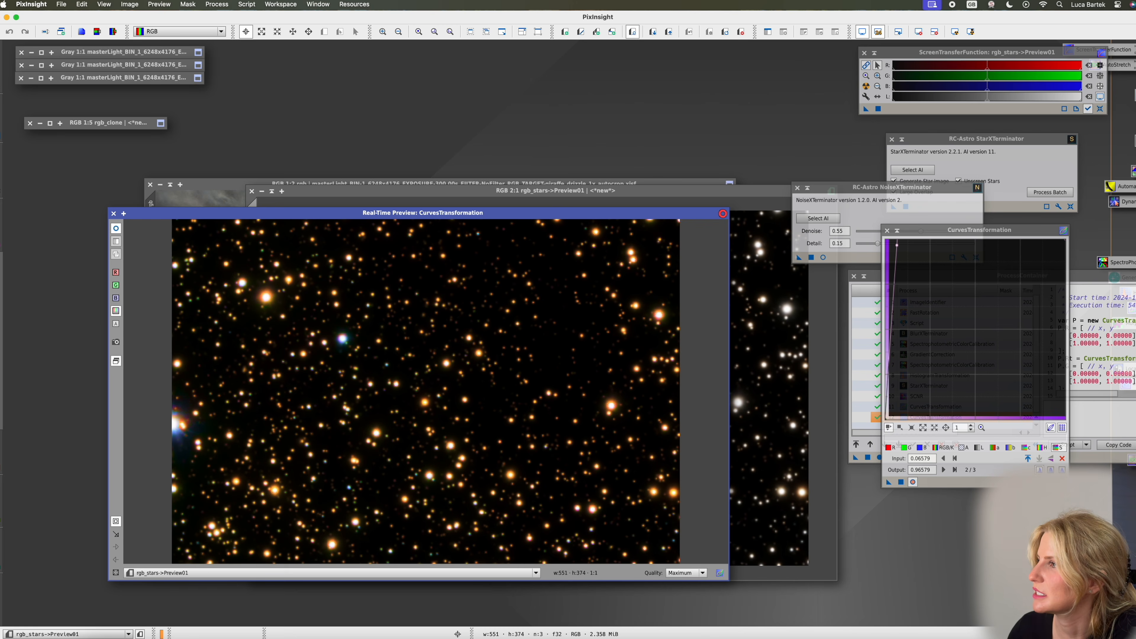
Open the SCNR process and close the separate rgb_stars_Preview01 test image
double_click(1133, 171)
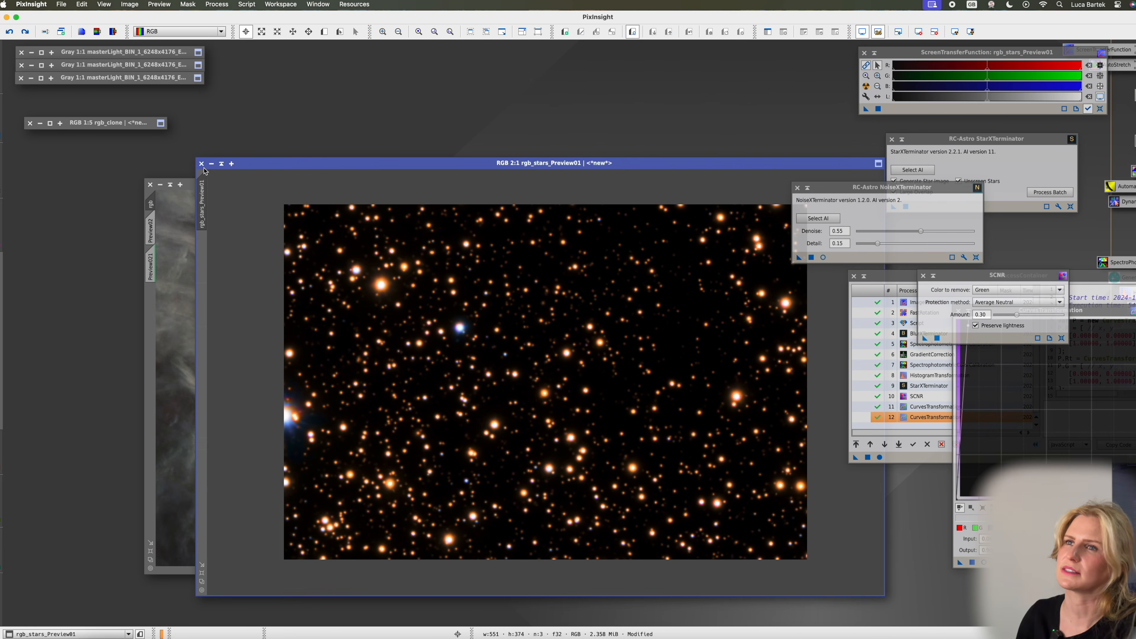
click(201, 163)
click(626, 353)
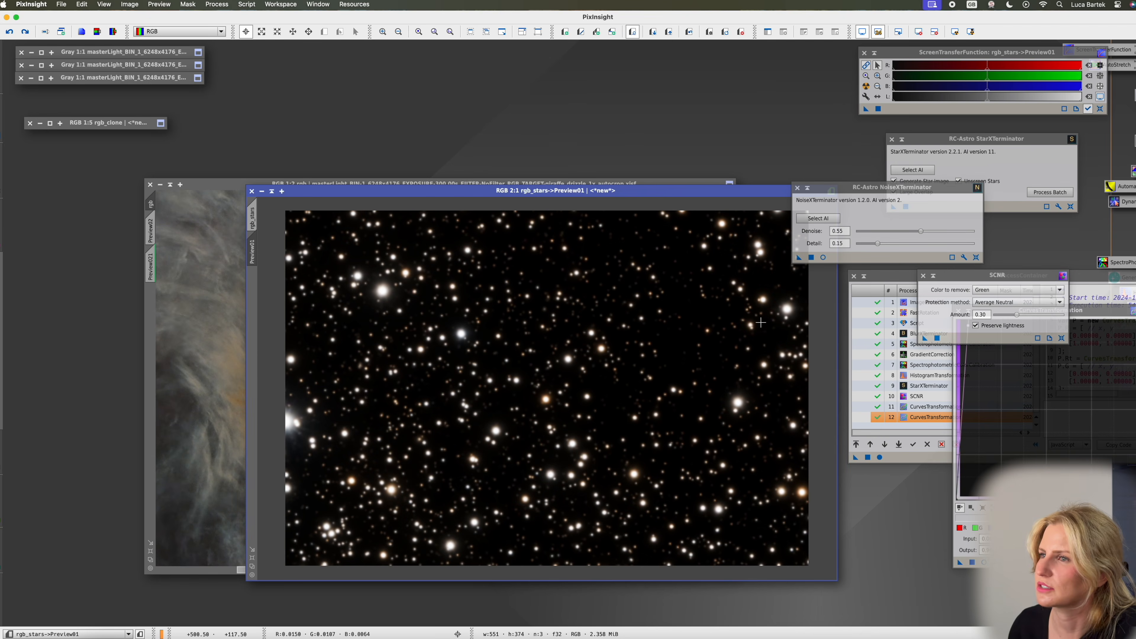
Close the SCNR process and display the full rgb_stars image
click(923, 276)
click(253, 218)
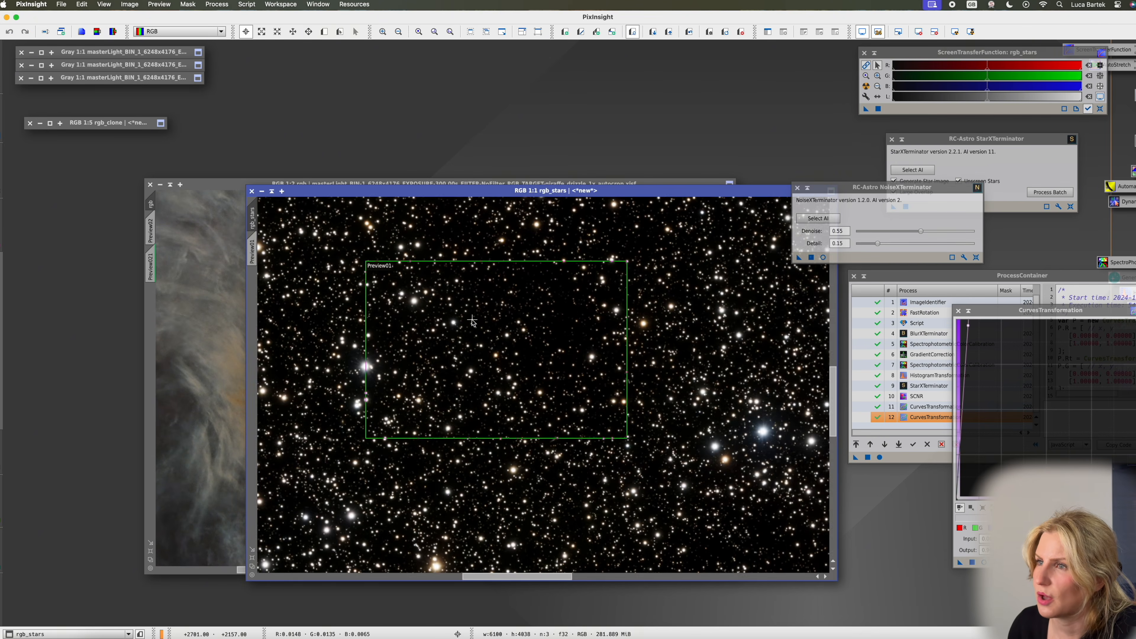
scroll(476, 342, down, 2)
scroll(476, 343, down, 3)
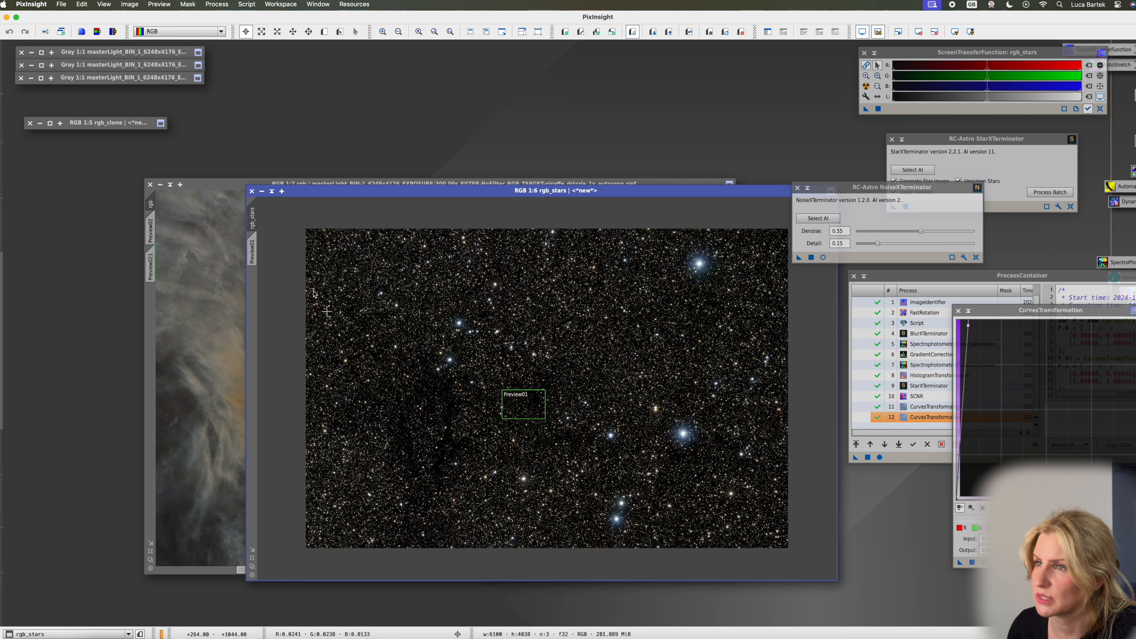
Duplicate the starless rgb image into its own window, place it over the original and bring rgb_stars forward
drag(151, 205, 111, 248)
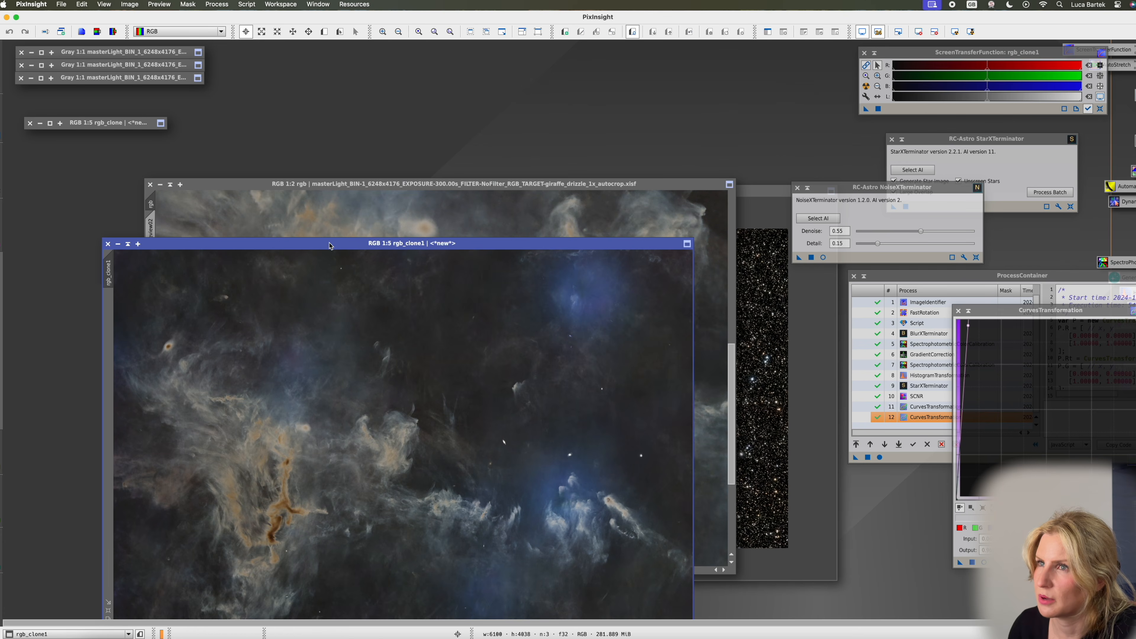
drag(321, 243, 281, 184)
click(769, 428)
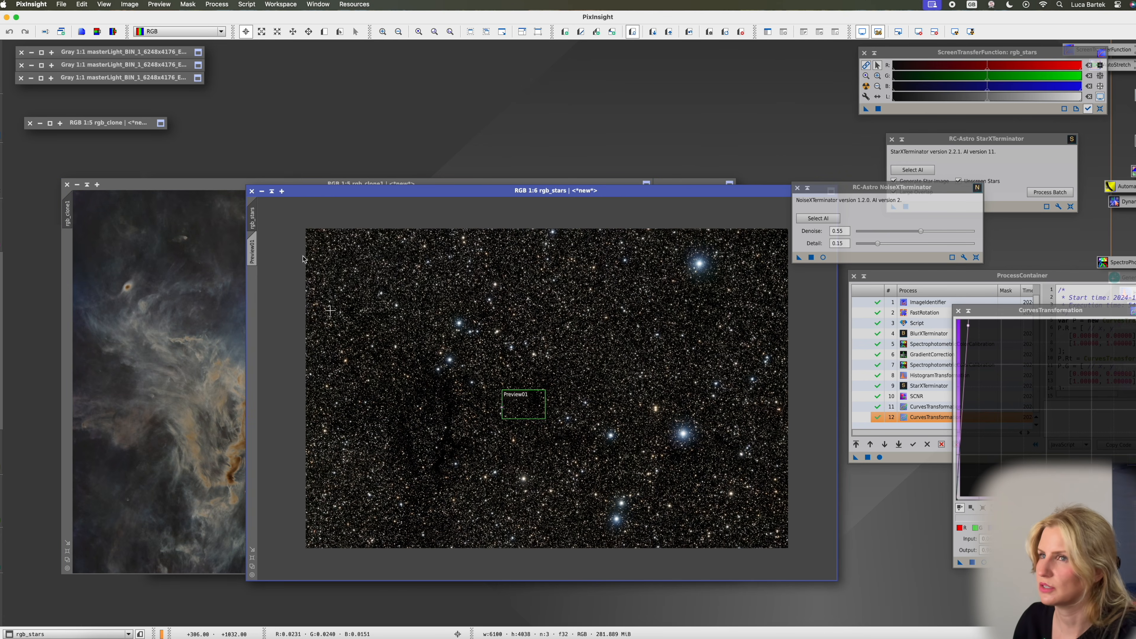
Open PixelMath and replace star_mask with rgb_stars so the expression reads combine($T, rgb_stars, op_screen())
double_click(1132, 474)
click(614, 361)
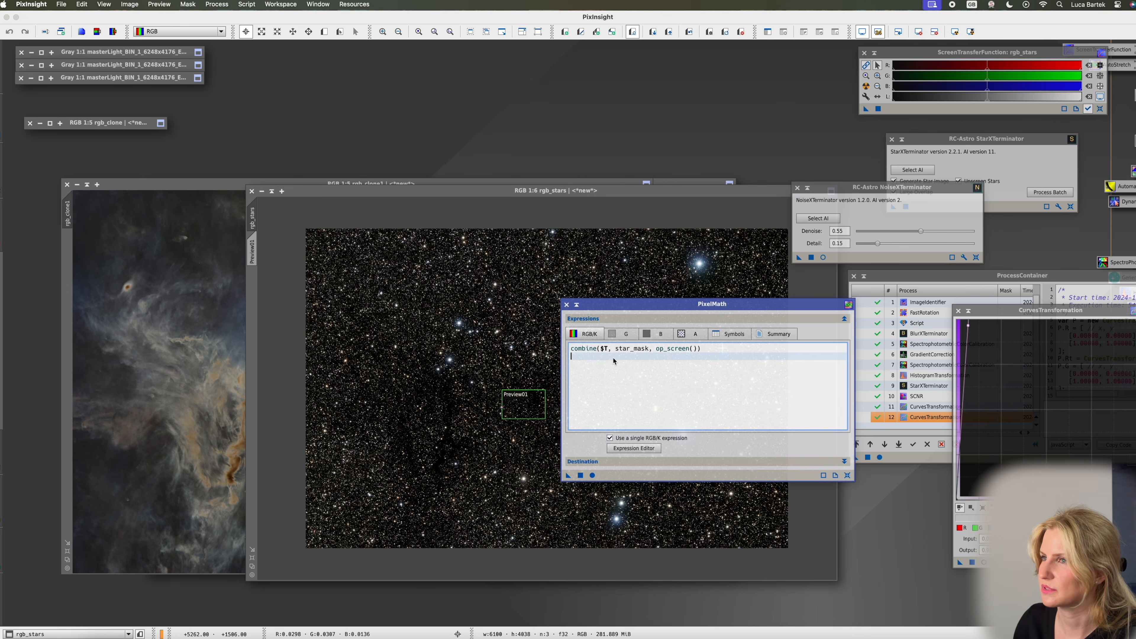
click(598, 351)
click(679, 358)
drag(697, 350, 660, 352)
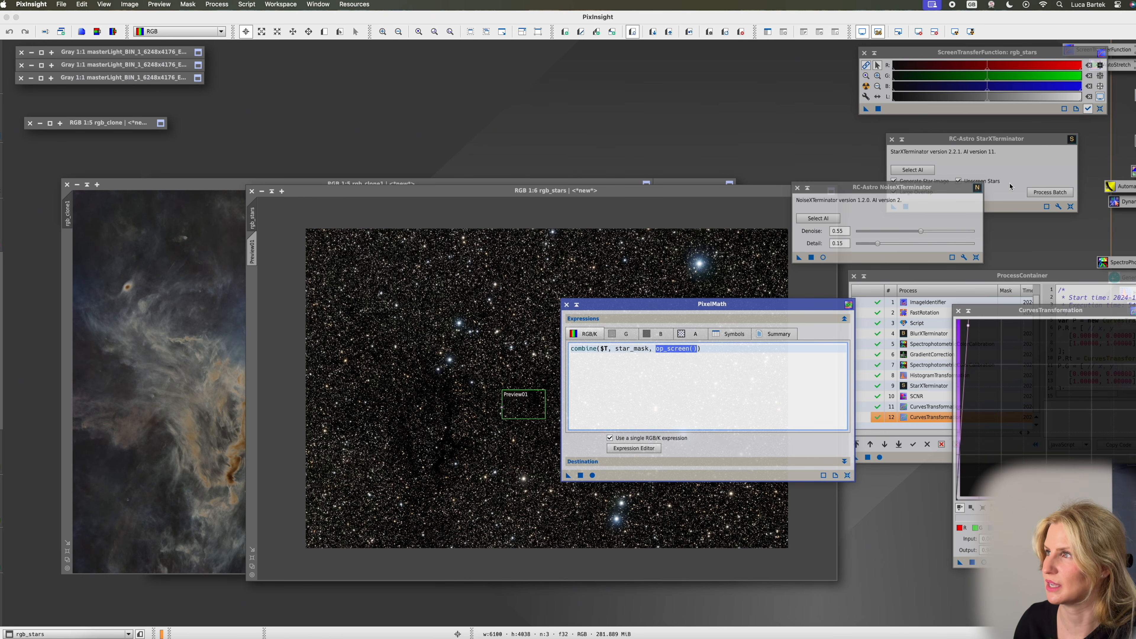
click(732, 395)
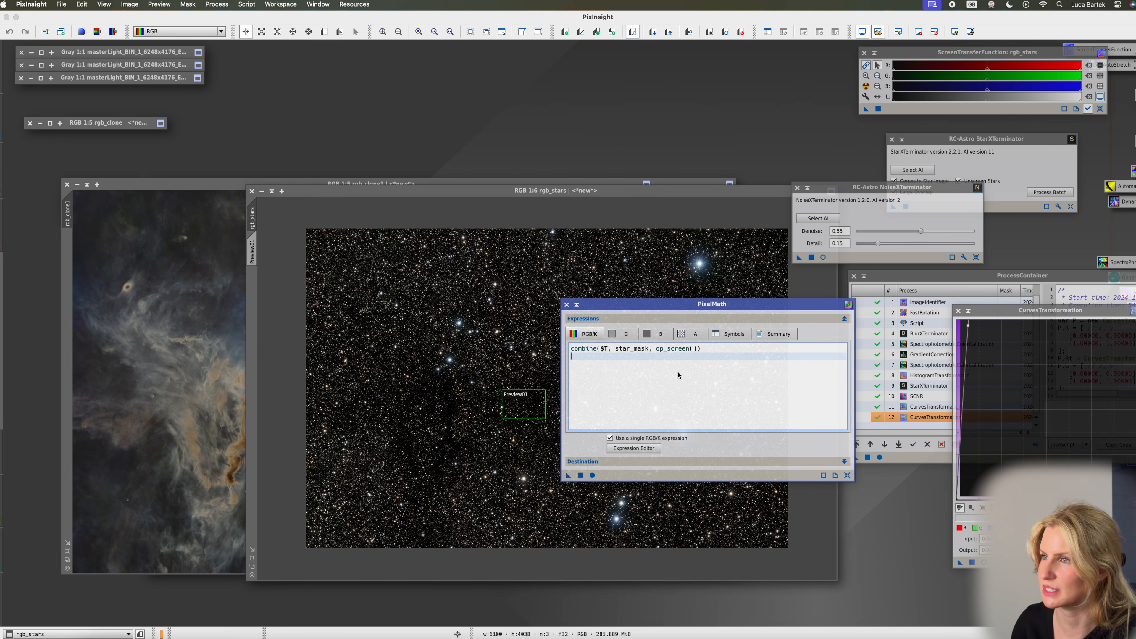
double_click(632, 348)
text(rgb_stars)
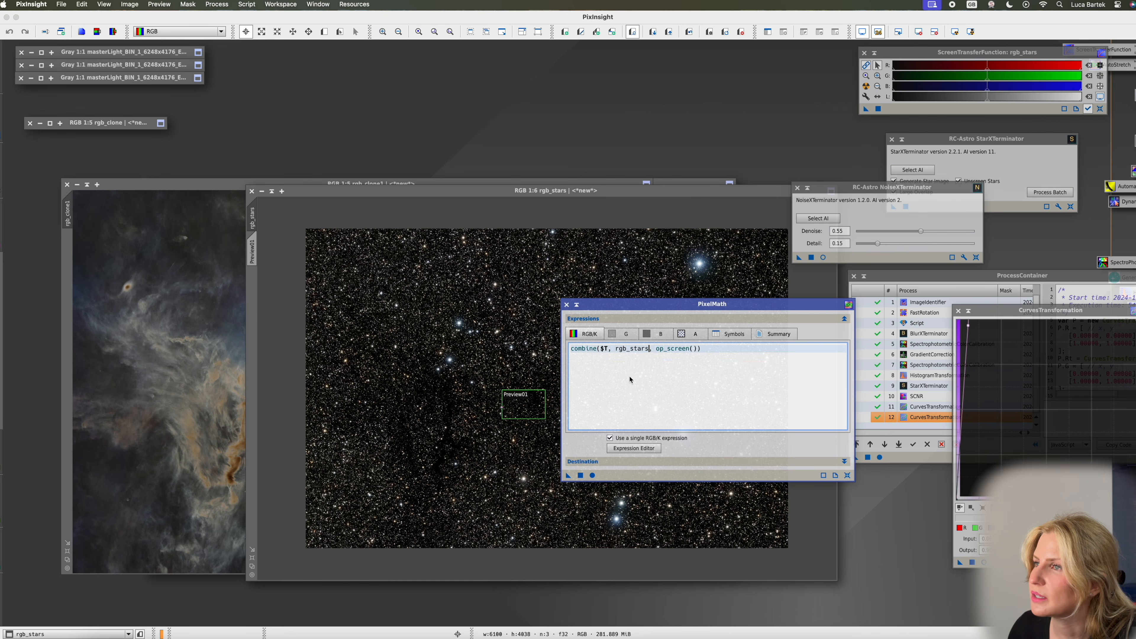
Apply the PixelMath star combination to rgb_clone1 and close PixelMath
drag(569, 476, 183, 441)
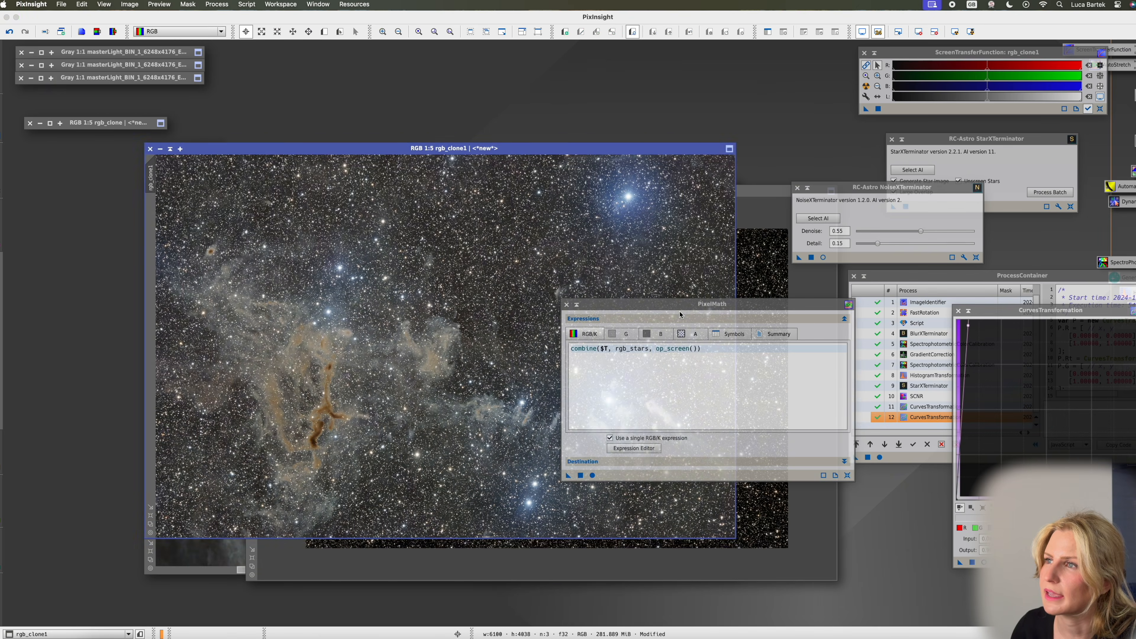
drag(680, 307, 840, 314)
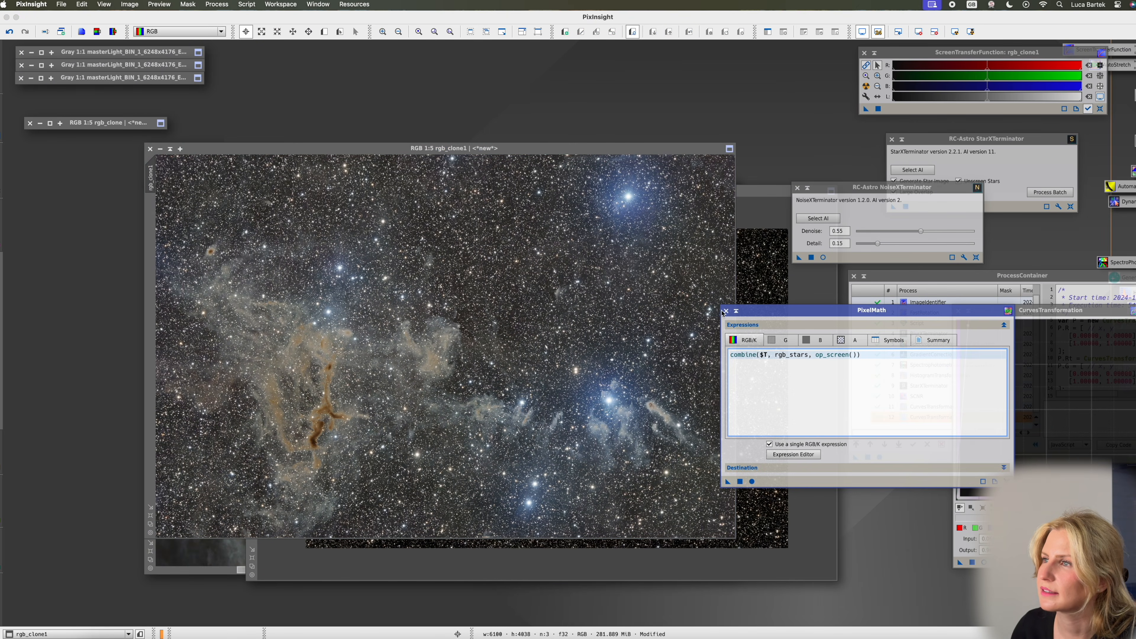
click(727, 311)
click(325, 149)
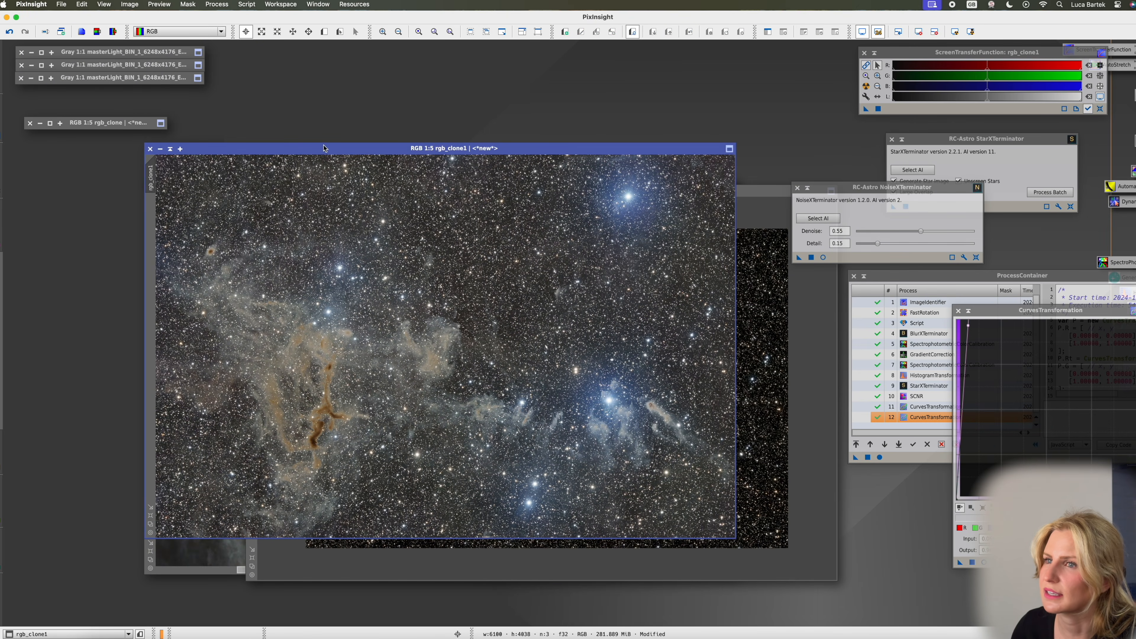
Launch the StarReduction script on rgb_clone1 and choose rgb as the starless view
click(218, 4)
mouse_move(247, 4)
mouse_move(269, 165)
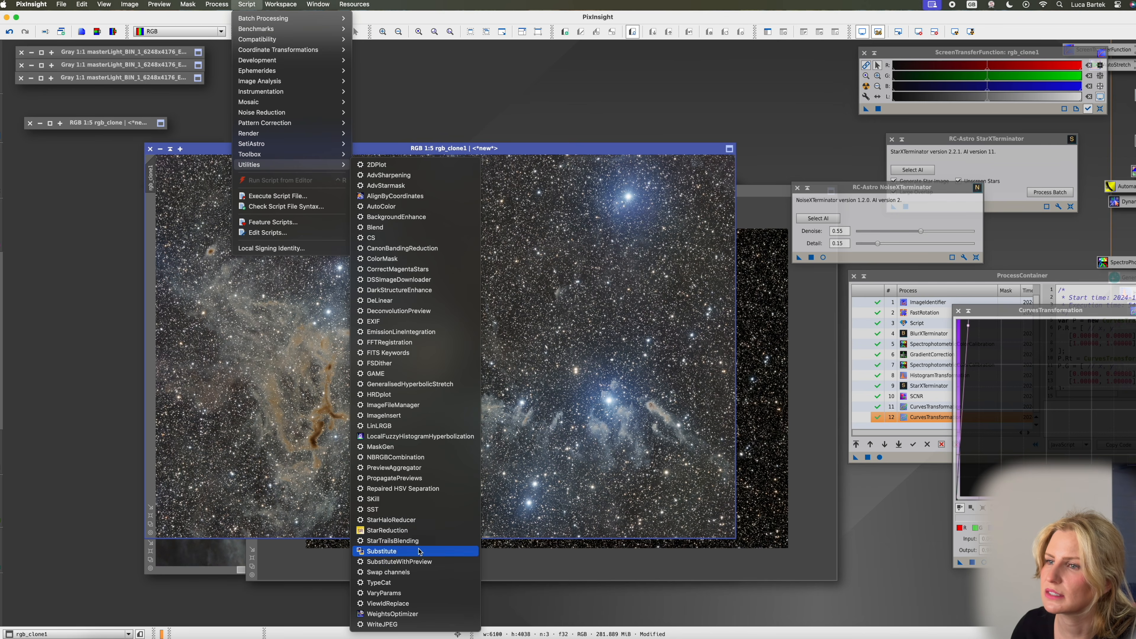
click(426, 531)
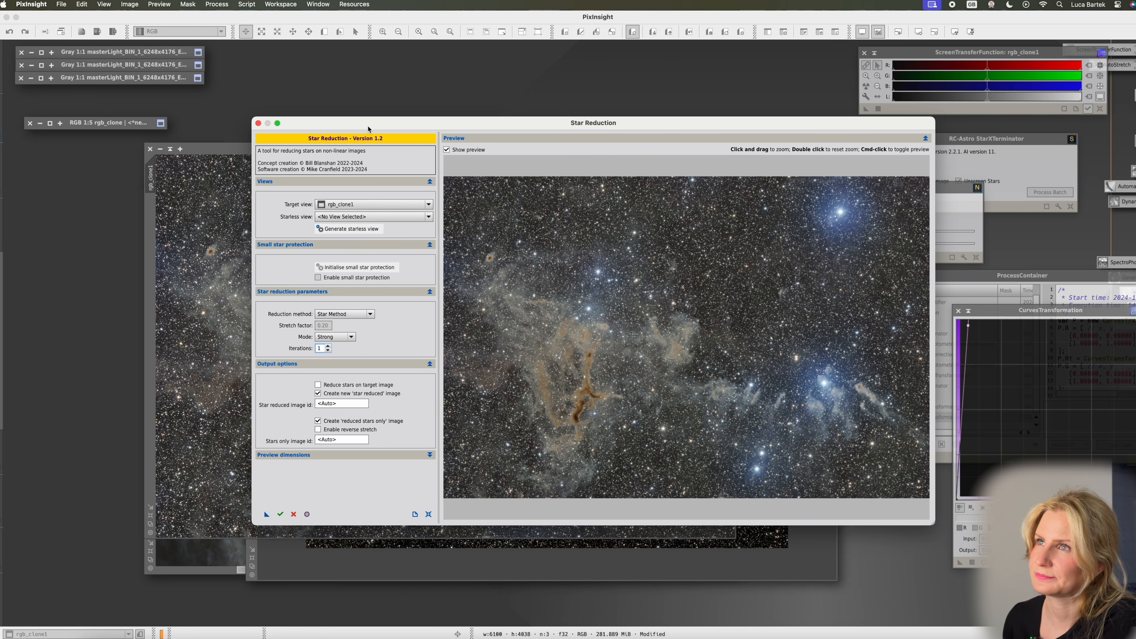
drag(368, 129, 561, 158)
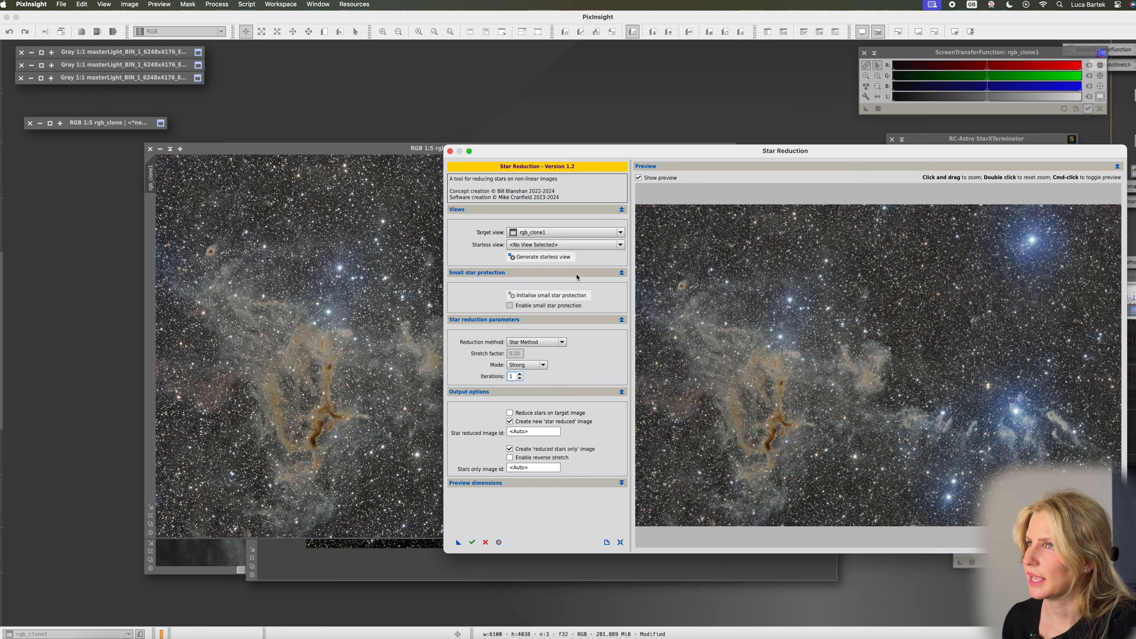
click(544, 246)
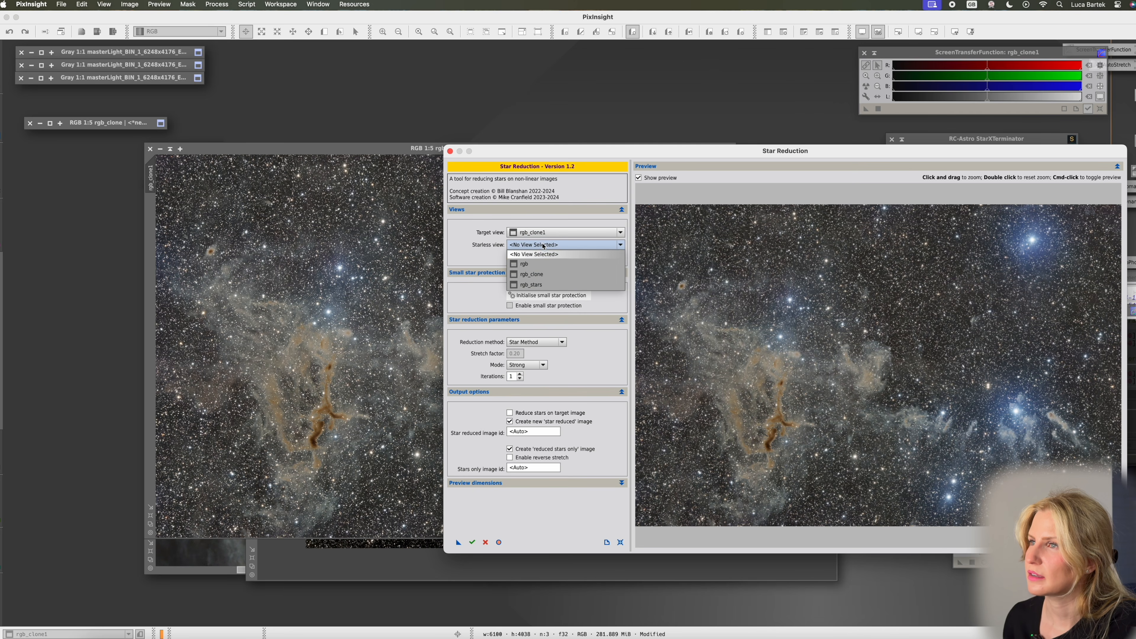
click(543, 264)
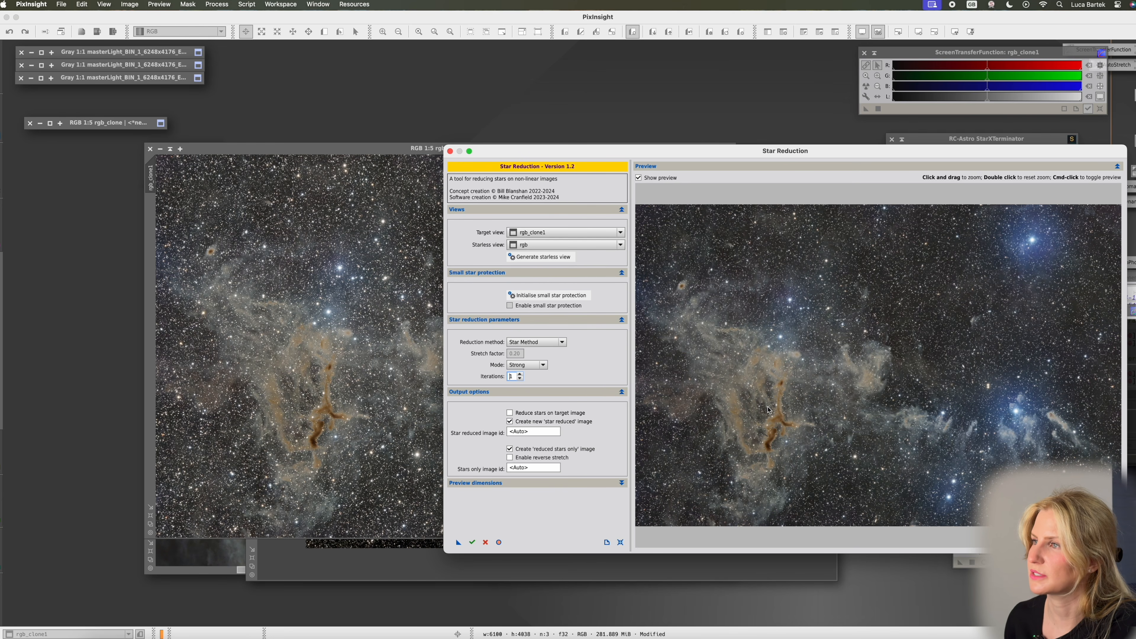
Initialise small star protection and set Moderate mode with 3 iterations, outputting only the reduced stars image
drag(749, 366, 846, 428)
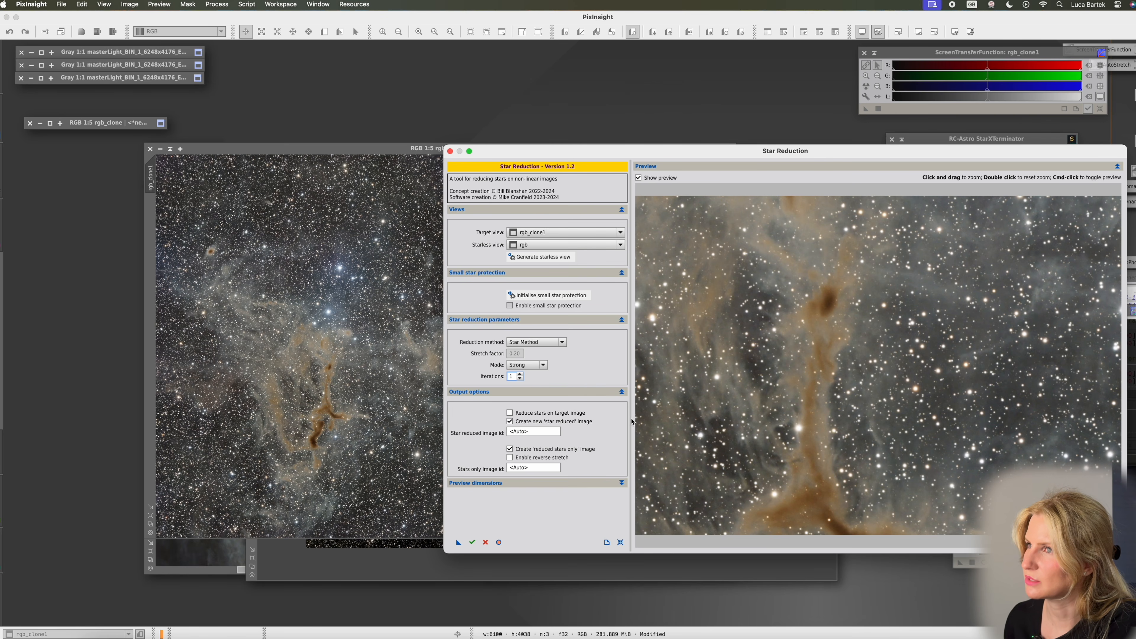
click(544, 296)
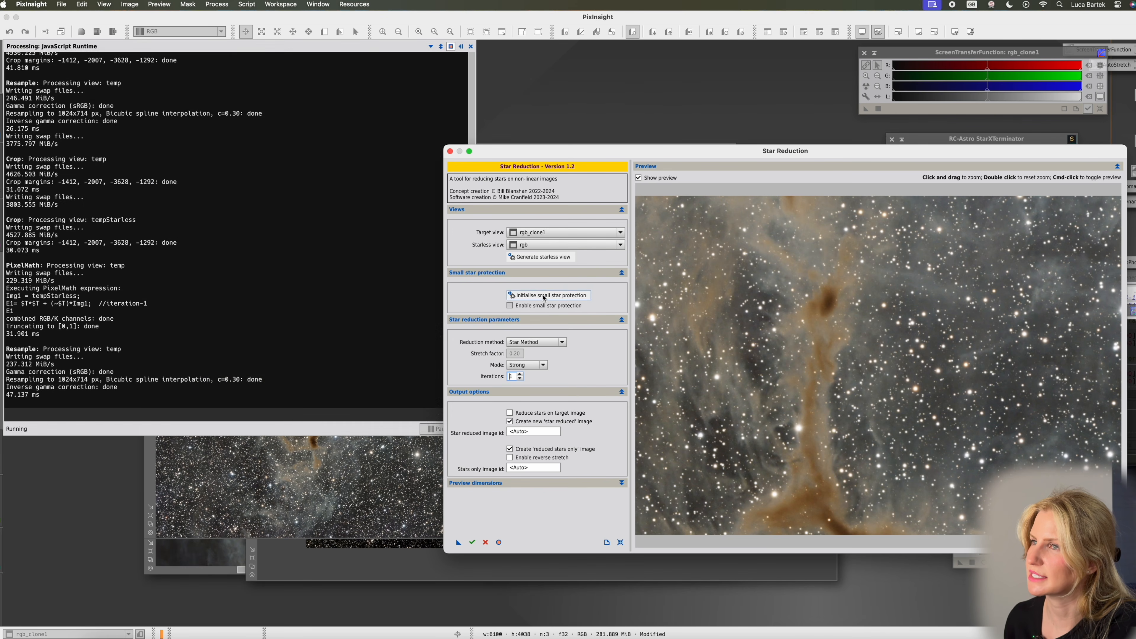
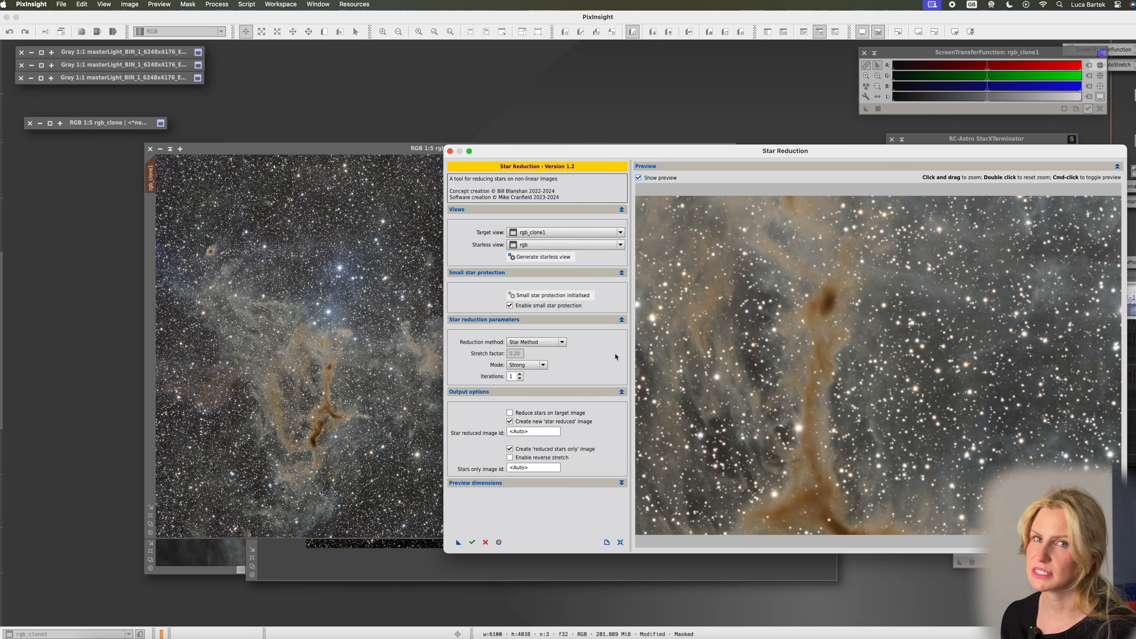
click(521, 376)
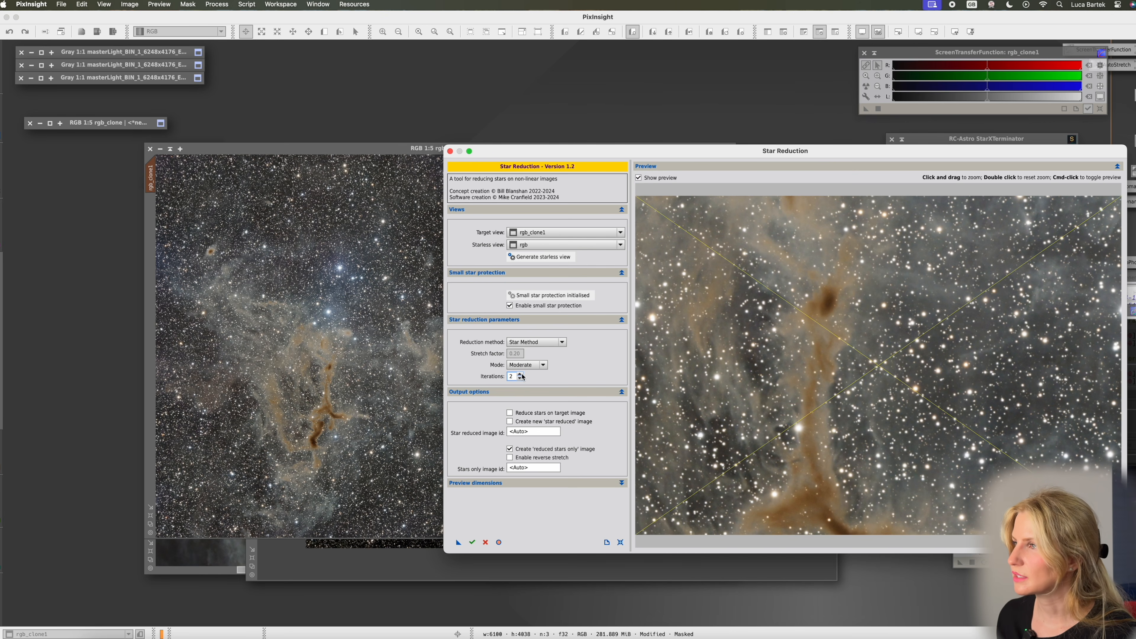
click(521, 375)
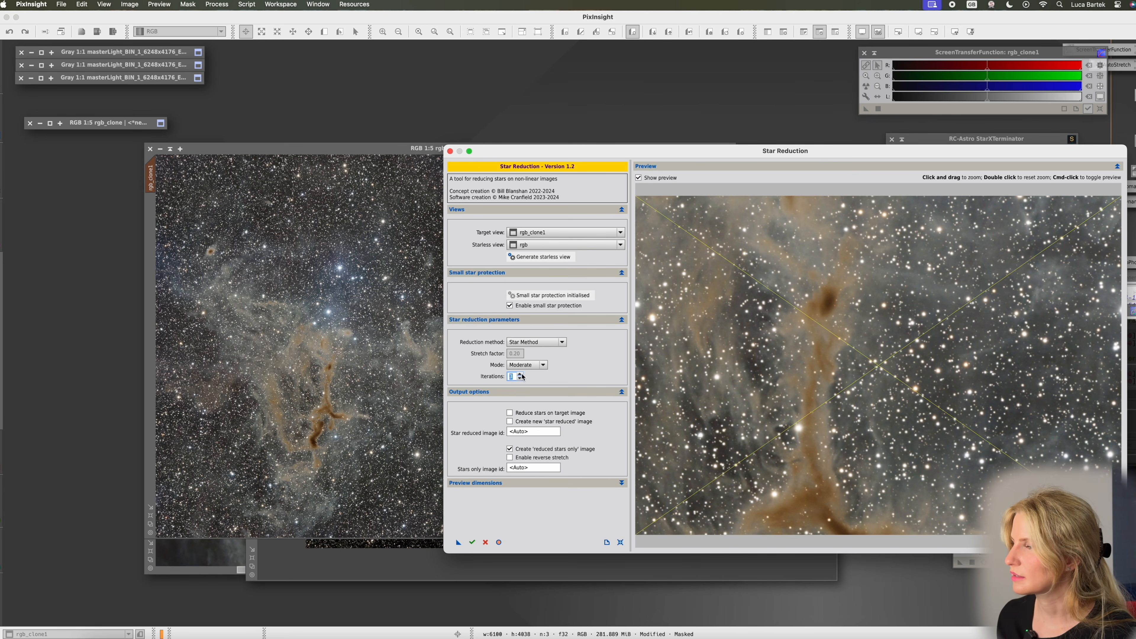
Disable small star protection, set the mode to Soft, run the star reduction and close the script
click(640, 178)
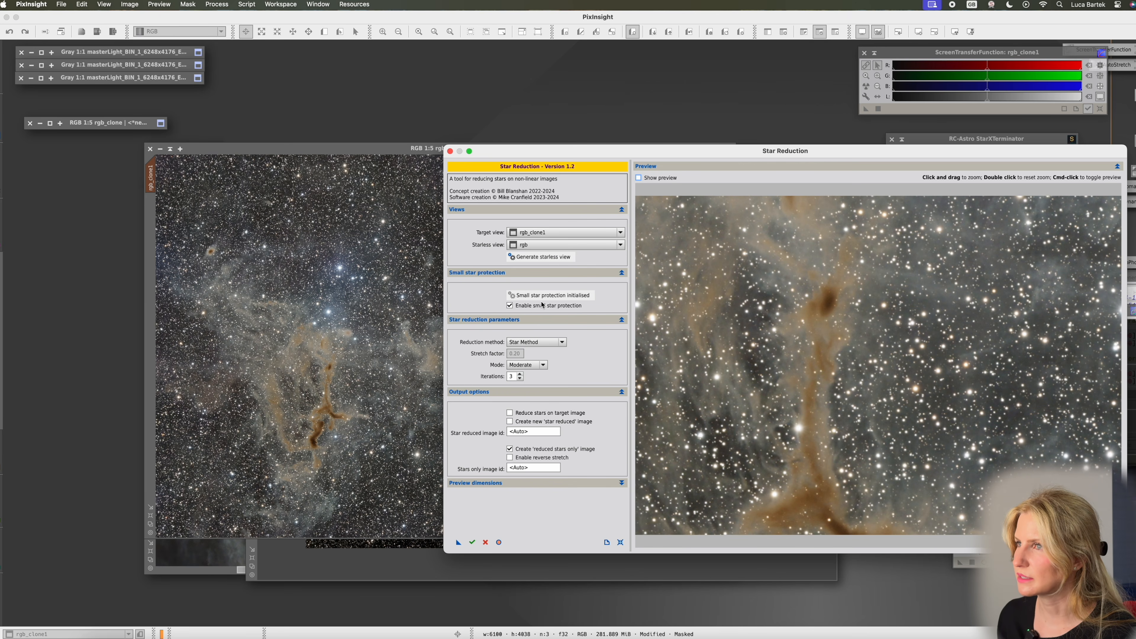
click(548, 308)
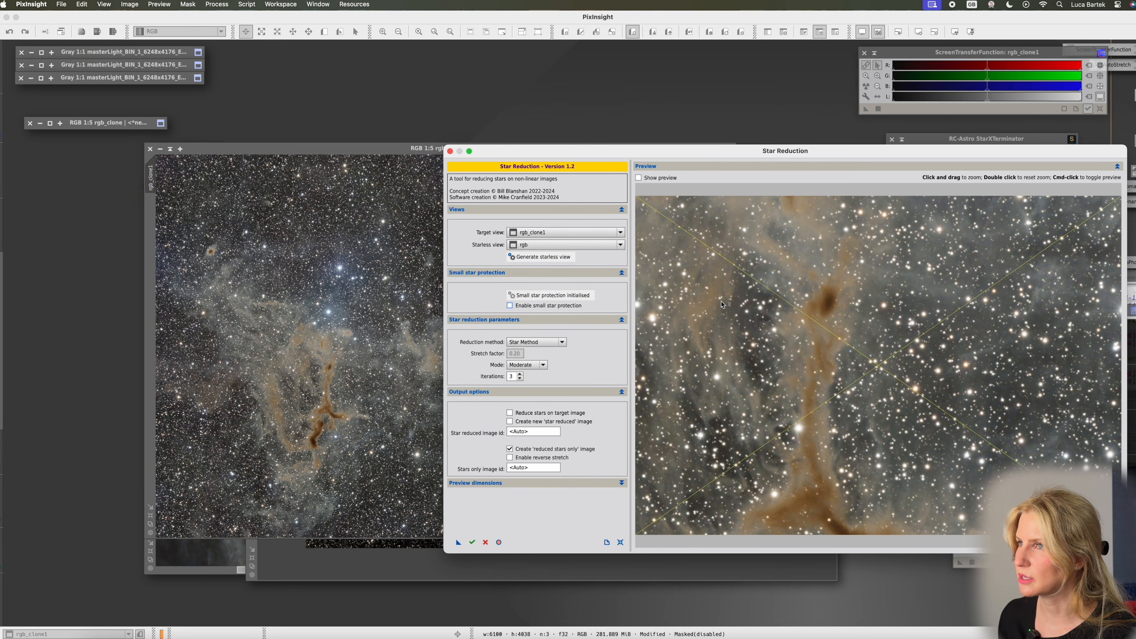
click(639, 178)
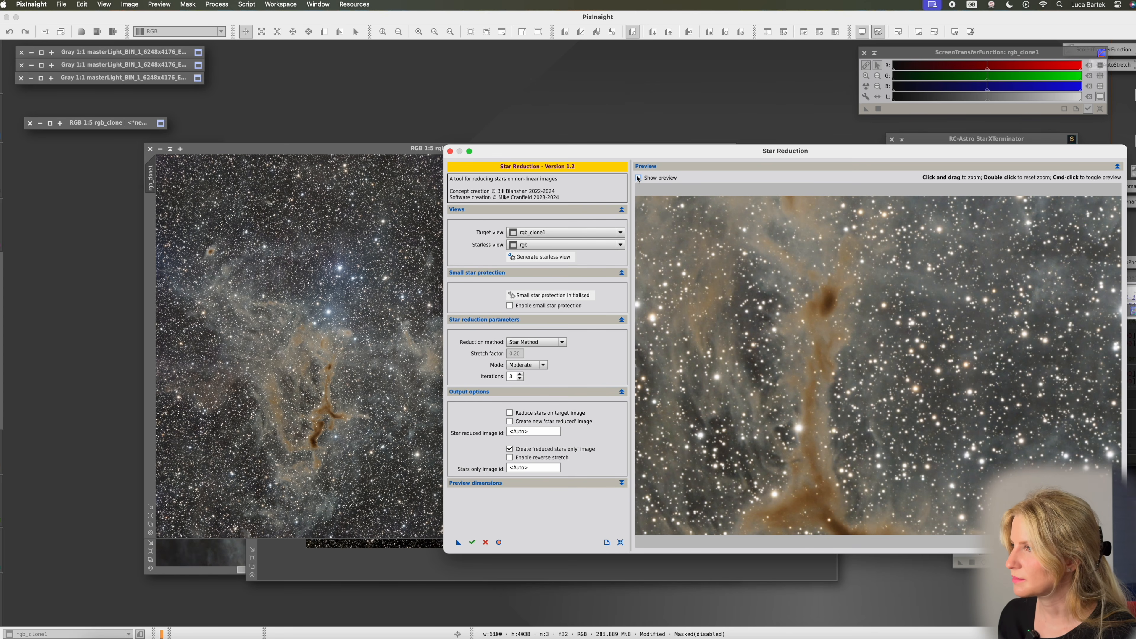
key(Up)
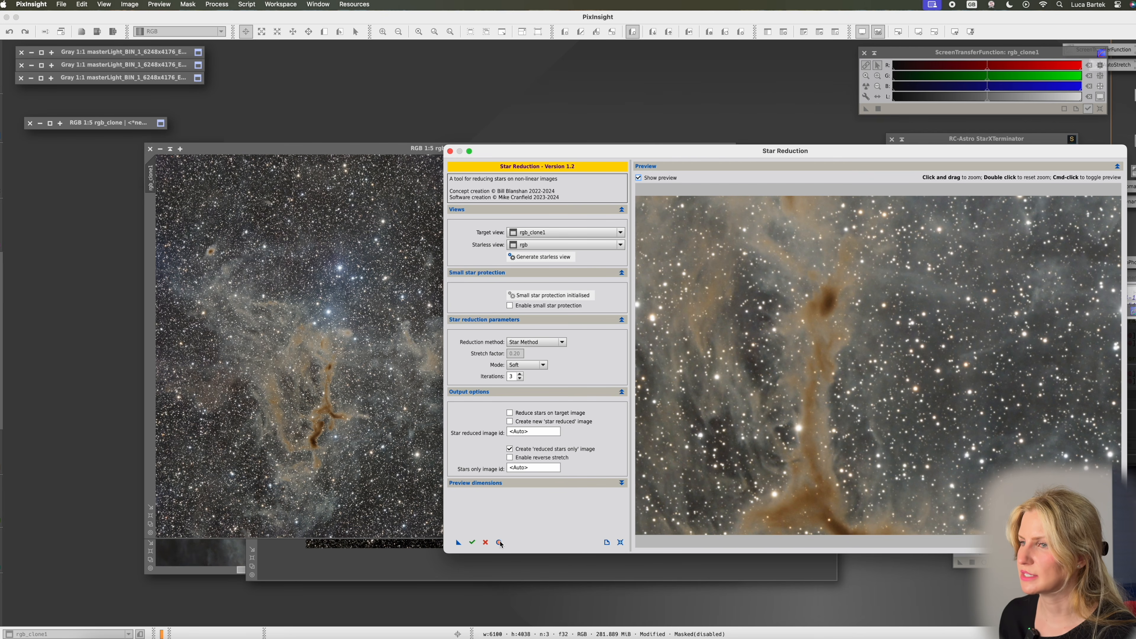
click(473, 543)
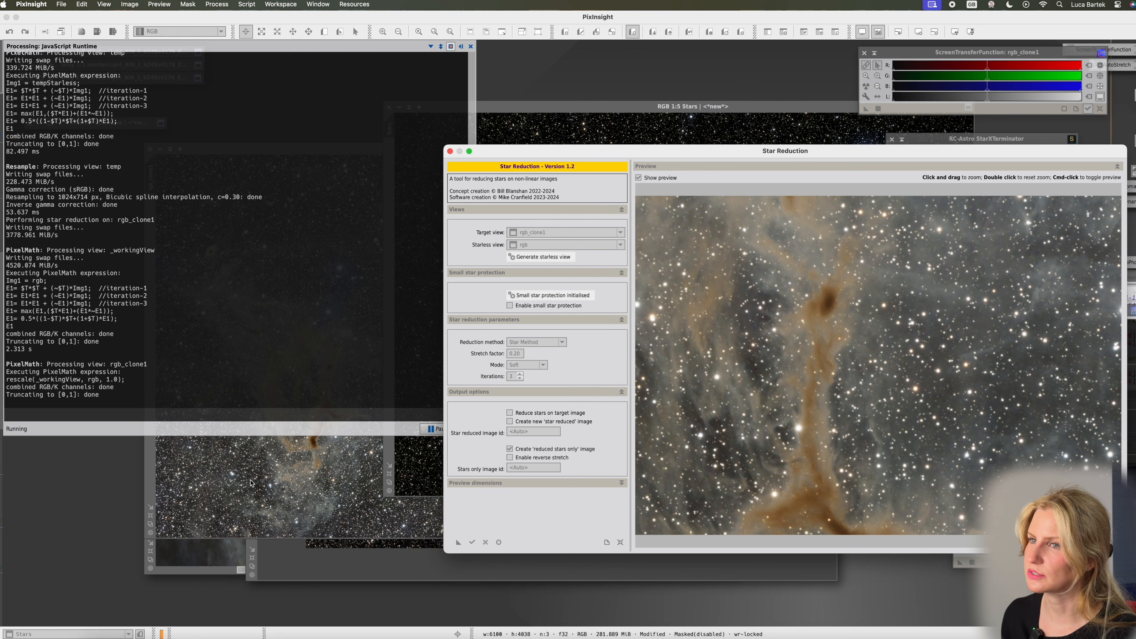
click(450, 151)
Rename the generated Stars image as stars_reduced
double_click(389, 129)
text(stars_reduced)
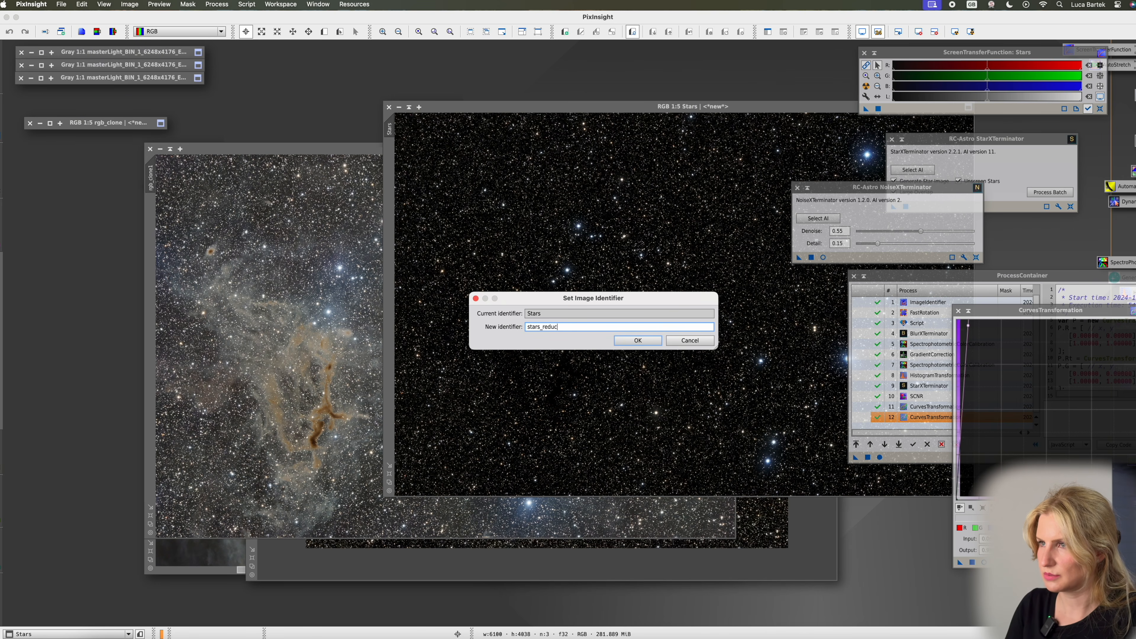
key(Return)
Close rgb_clone1 and delete Preview02 from the starless rgb image
key(super+w)
click(626, 351)
click(156, 271)
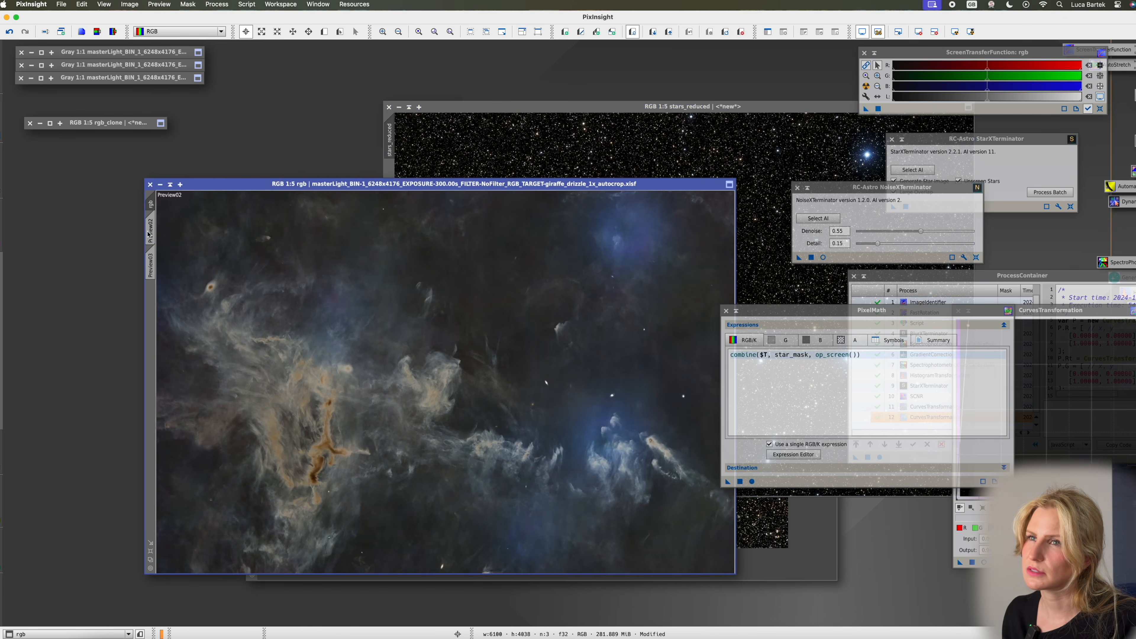
right_click(150, 230)
click(209, 321)
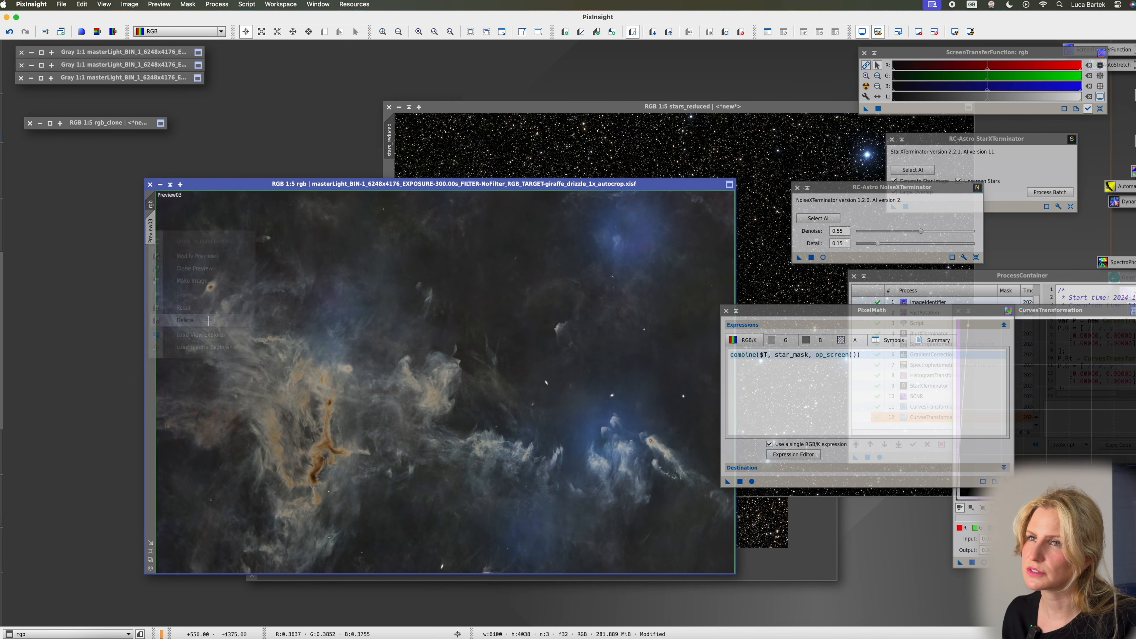
Add two more full-frame previews to the starless rgb image
click(150, 237)
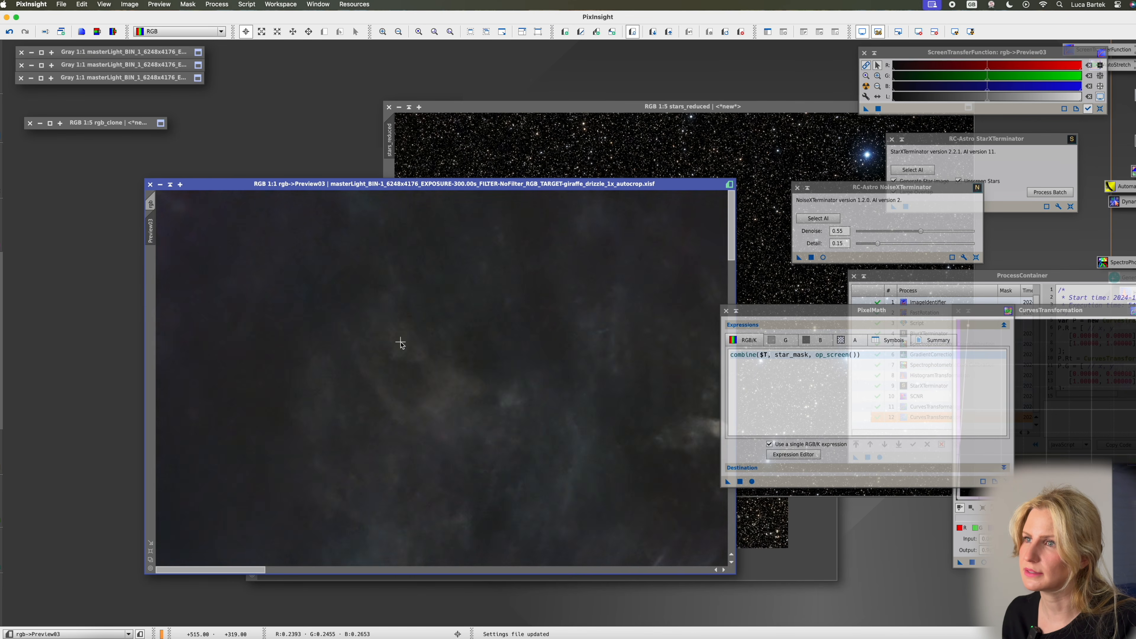
click(151, 204)
drag(151, 204, 152, 263)
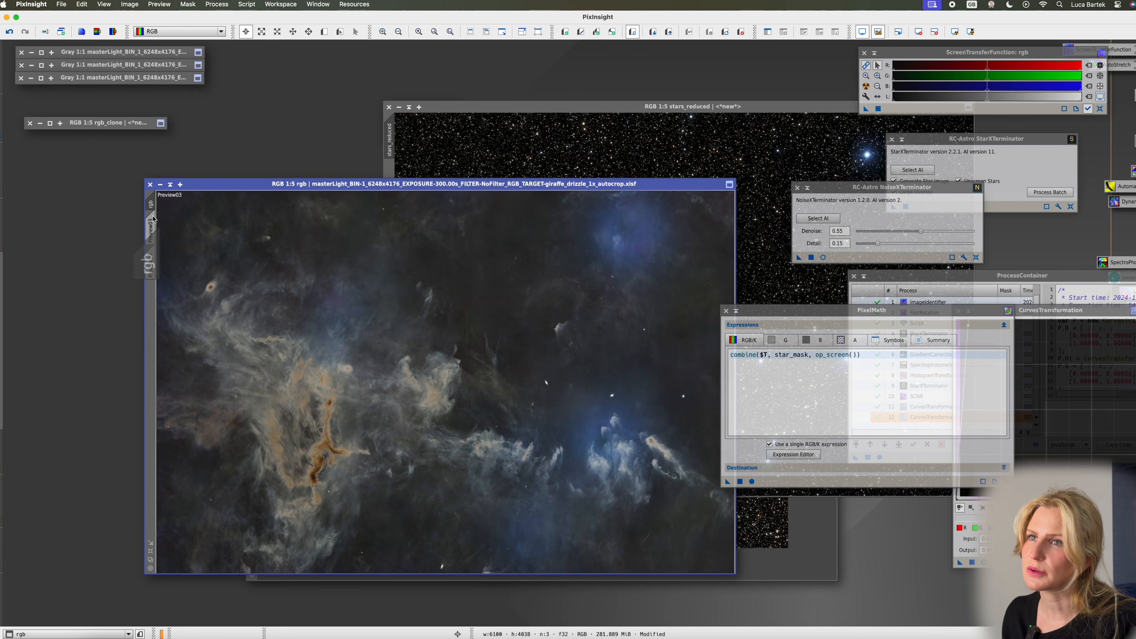
drag(151, 204, 151, 267)
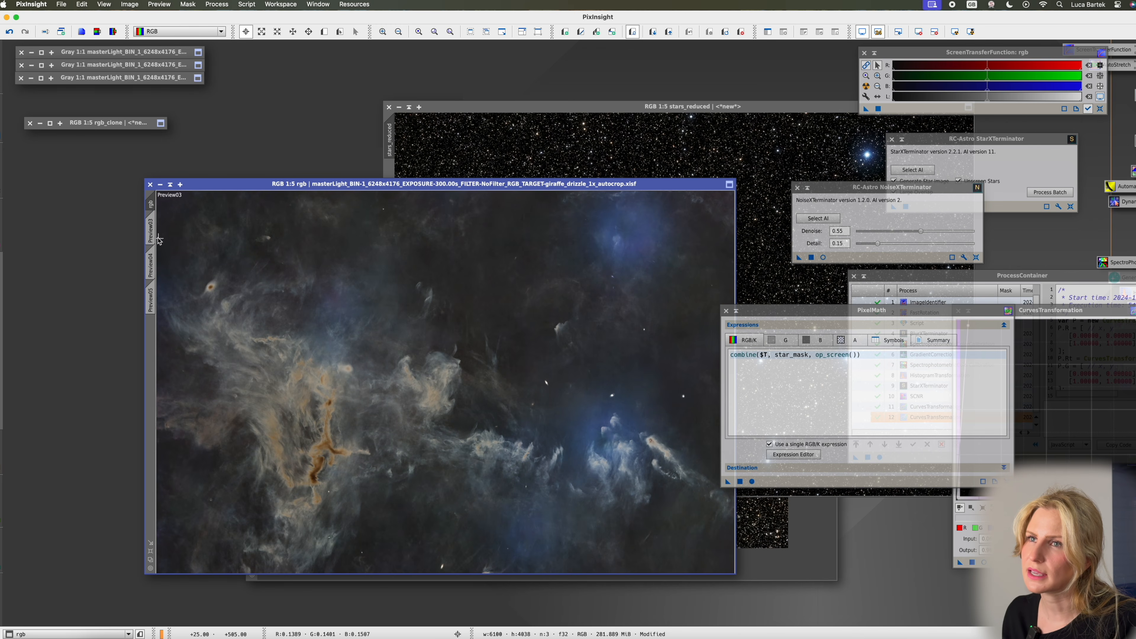
Rename Preview03 of the rgb image as with_stars_reduced
double_click(151, 231)
text(w)
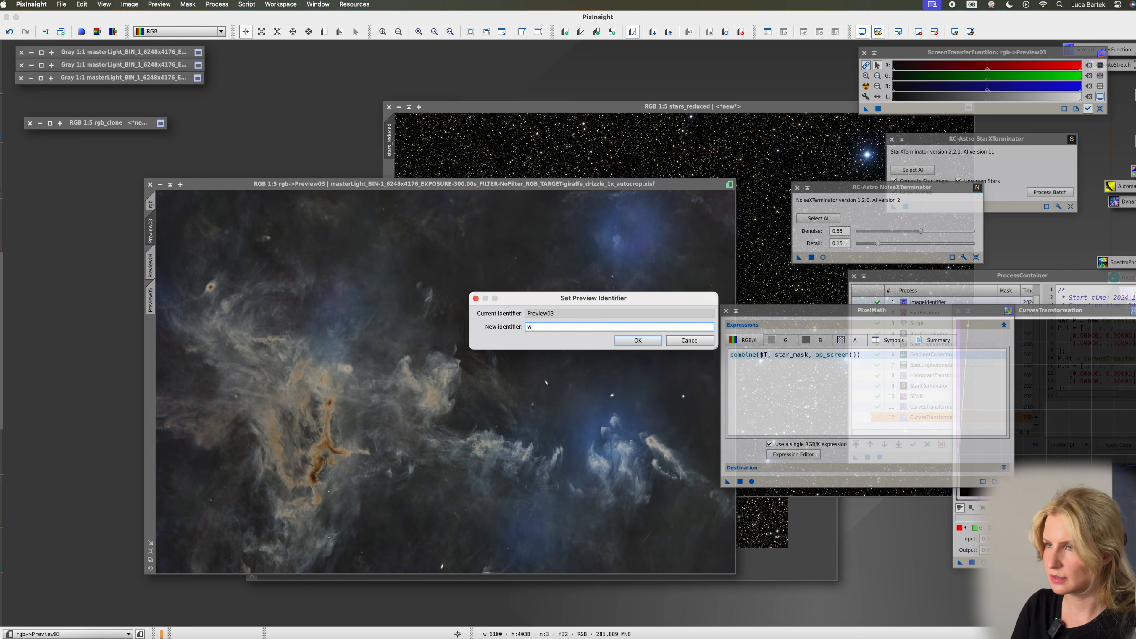
text(ith_stars_reduced)
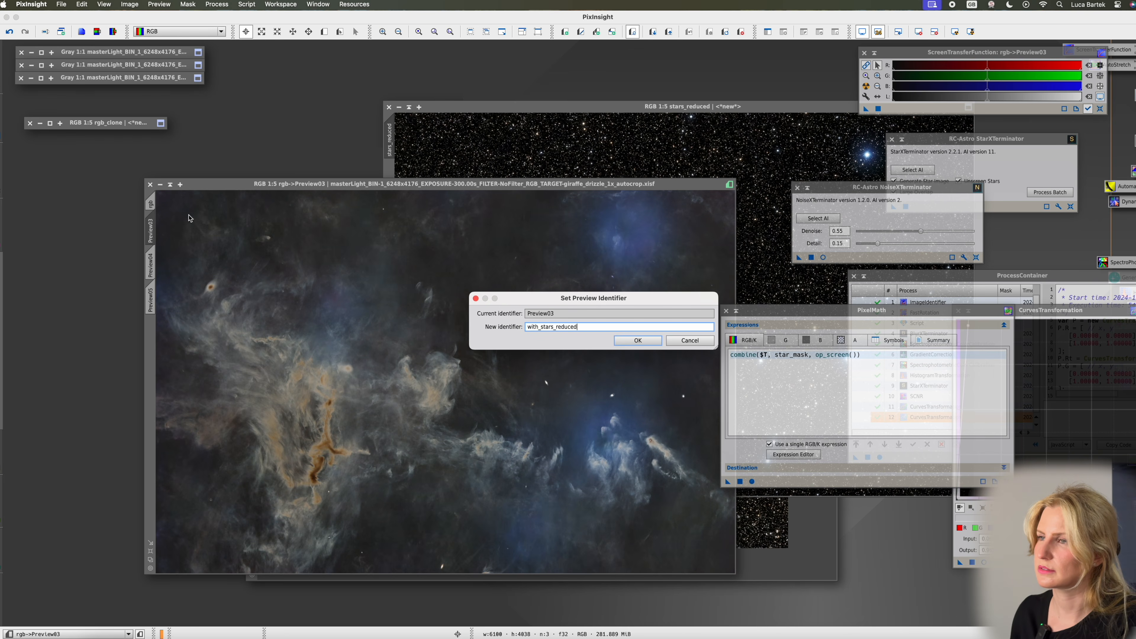
key(Return)
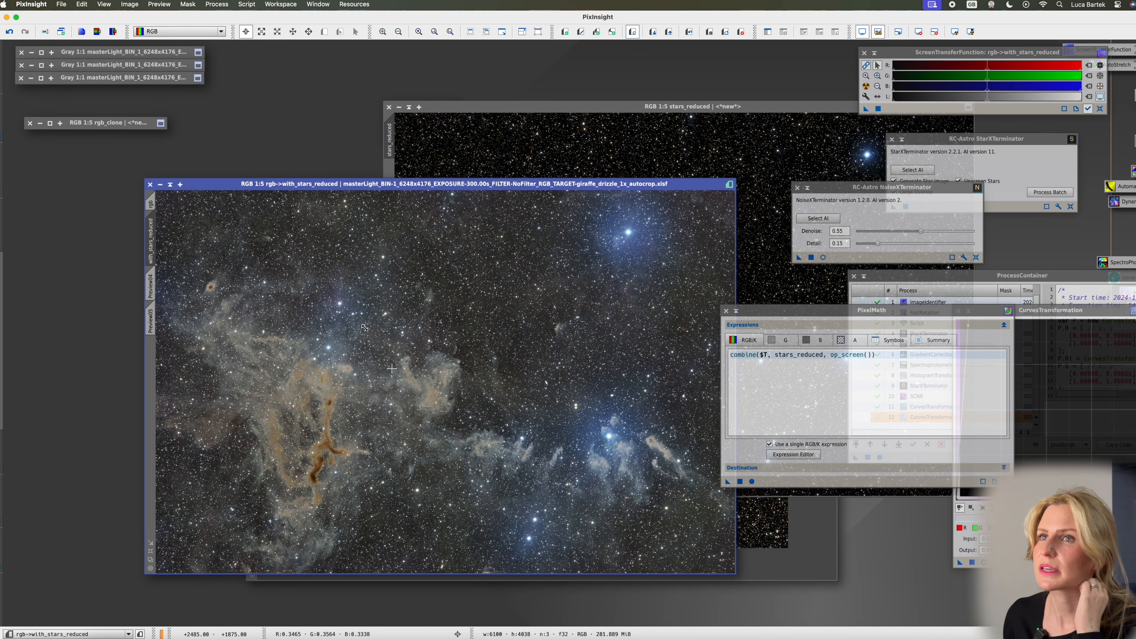
Restore the minimized rgb_clone image and rename it as linear
click(108, 123)
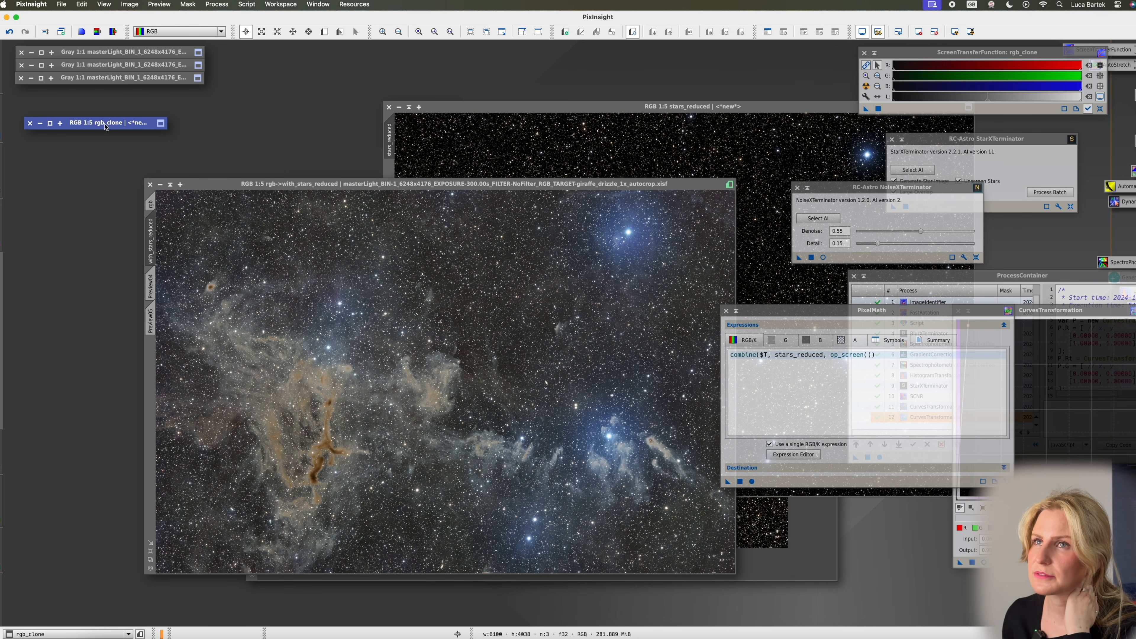
click(50, 124)
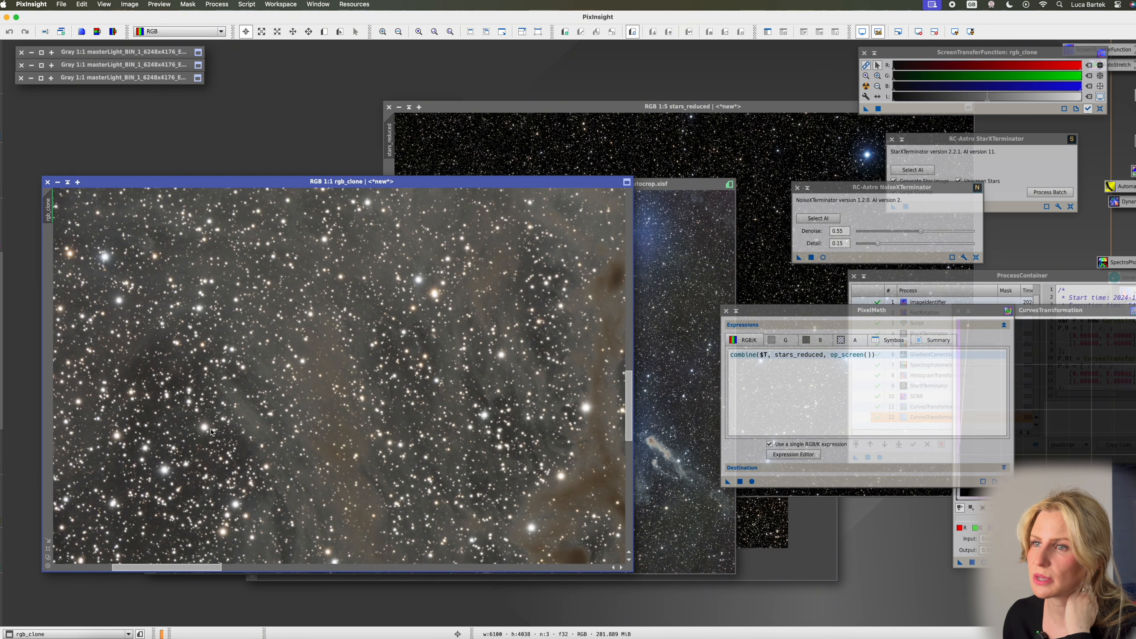
scroll(193, 428, down, 4)
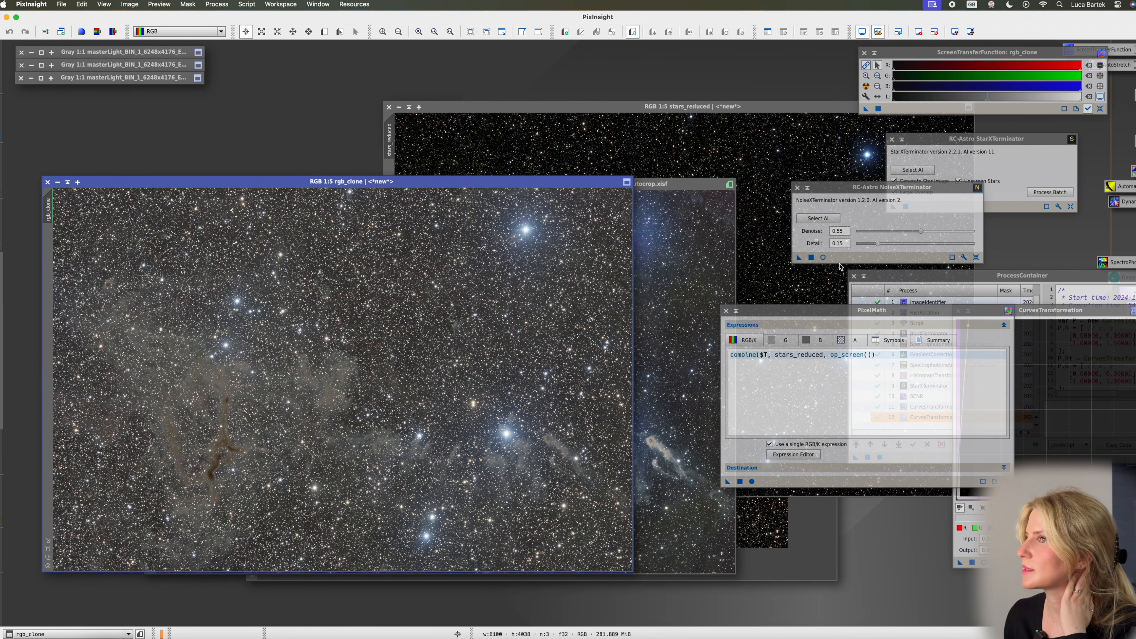
double_click(48, 216)
key(BackSpace)
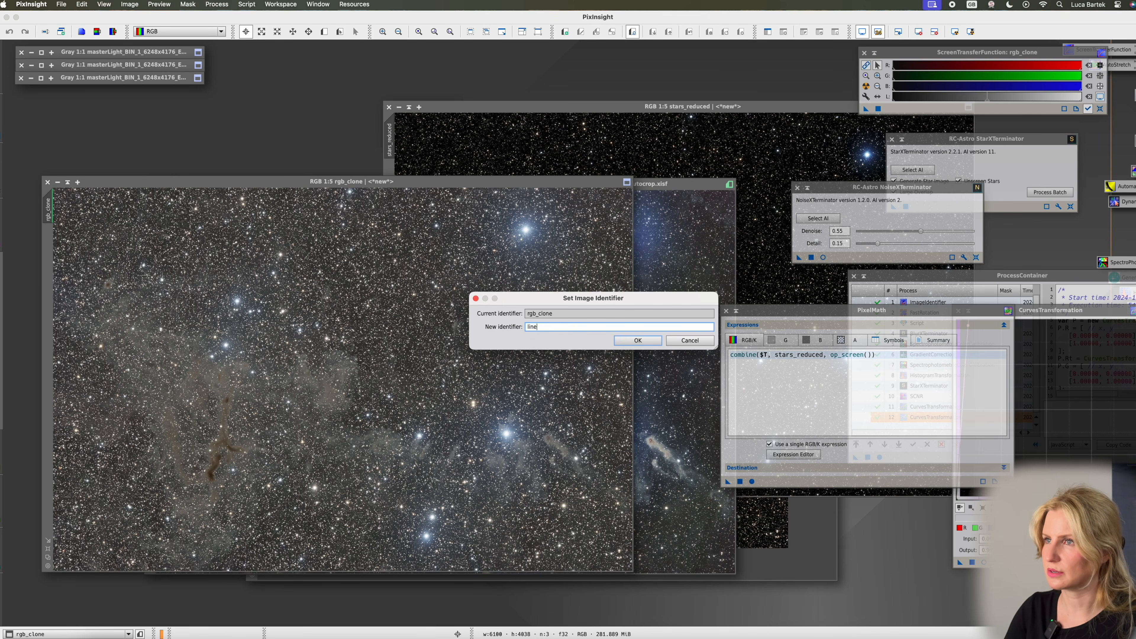
key(Return)
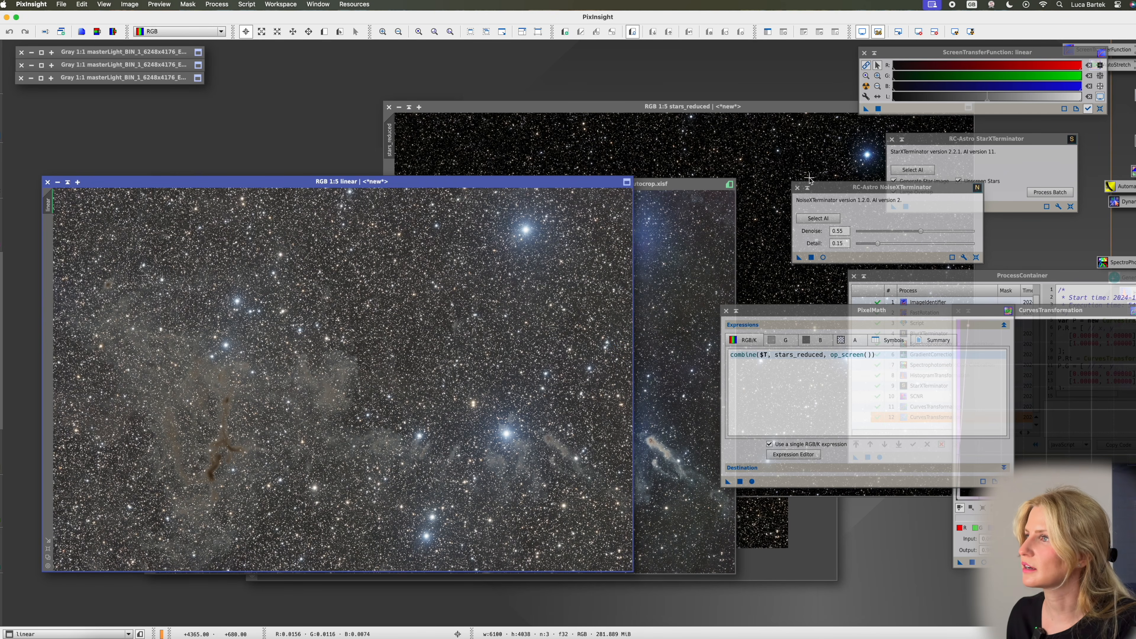
Extract the stars from the linear image with StarXTerminator and remove the screen stretch from the generated linear_stars image
drag(893, 207, 449, 297)
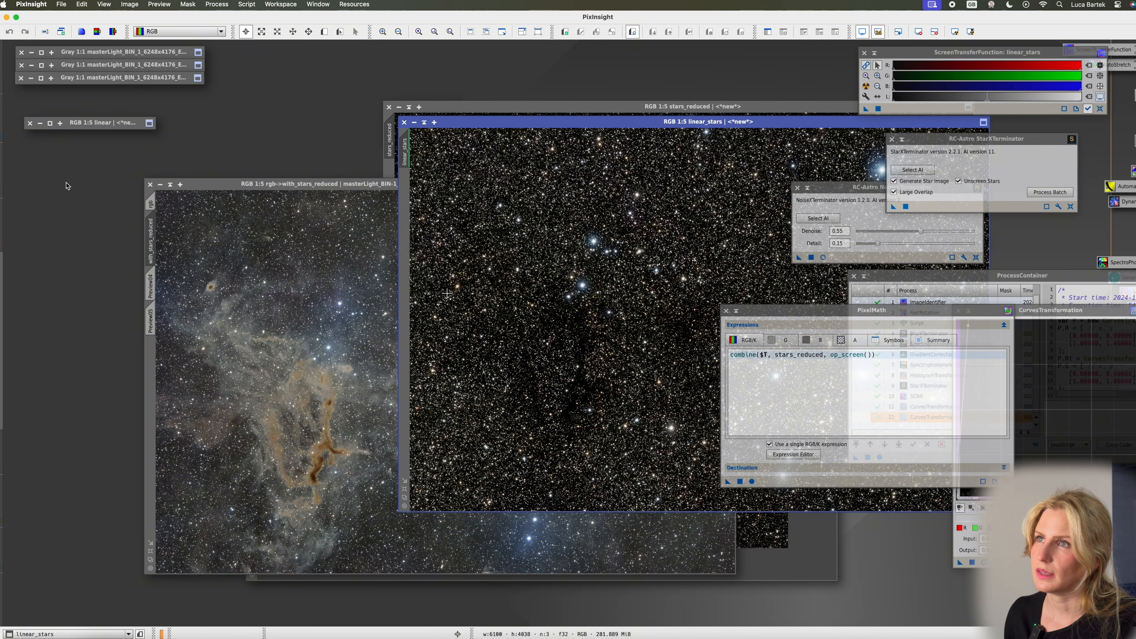
drag(680, 126, 368, 171)
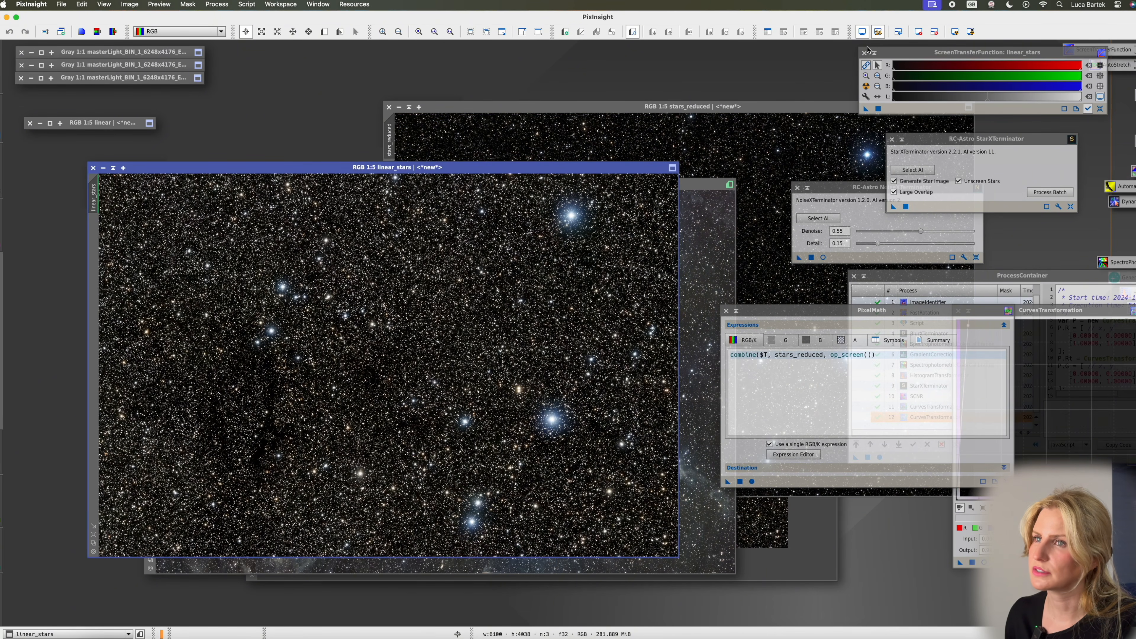
key(ctrl+F12)
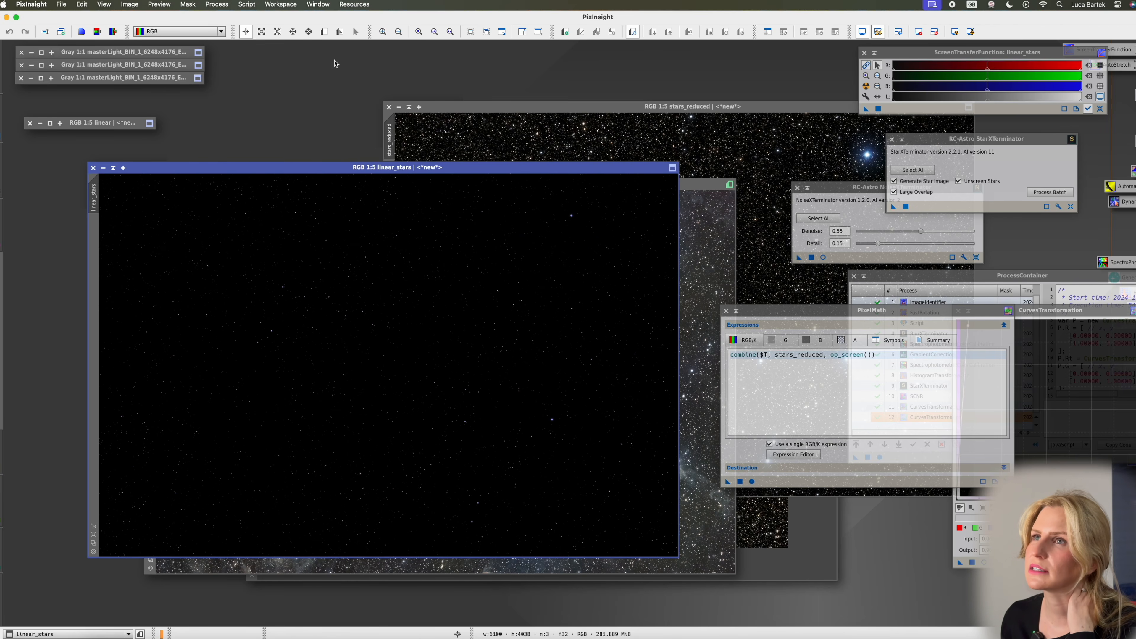
Open the Star Stretch script for linear_stars and show its preview at 1:1 zoom
click(248, 4)
mouse_move(285, 146)
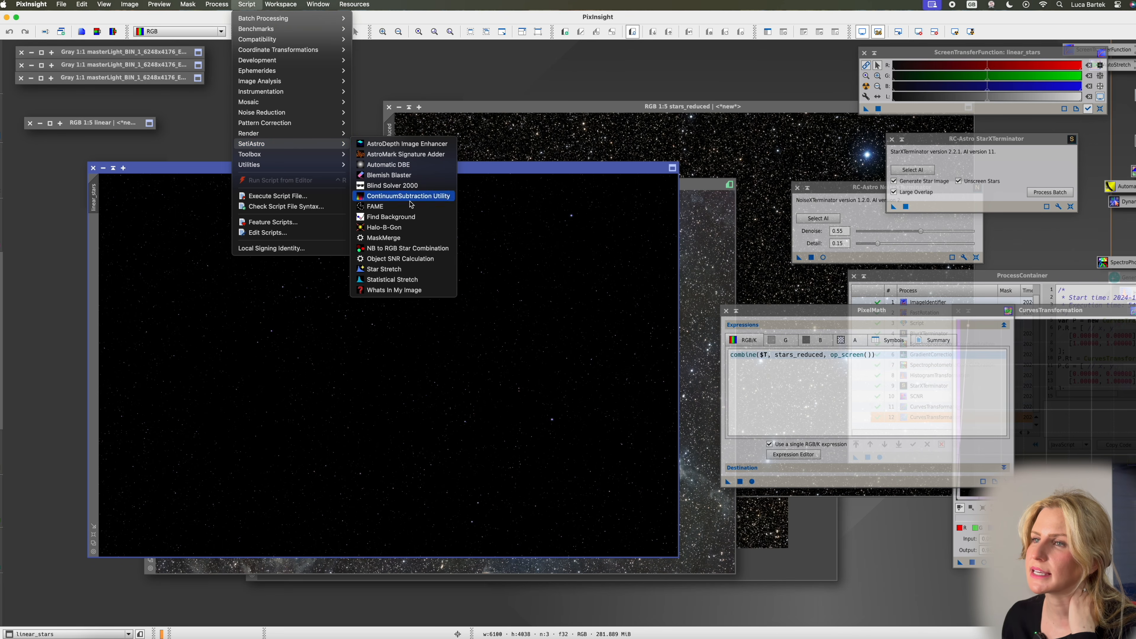
click(416, 269)
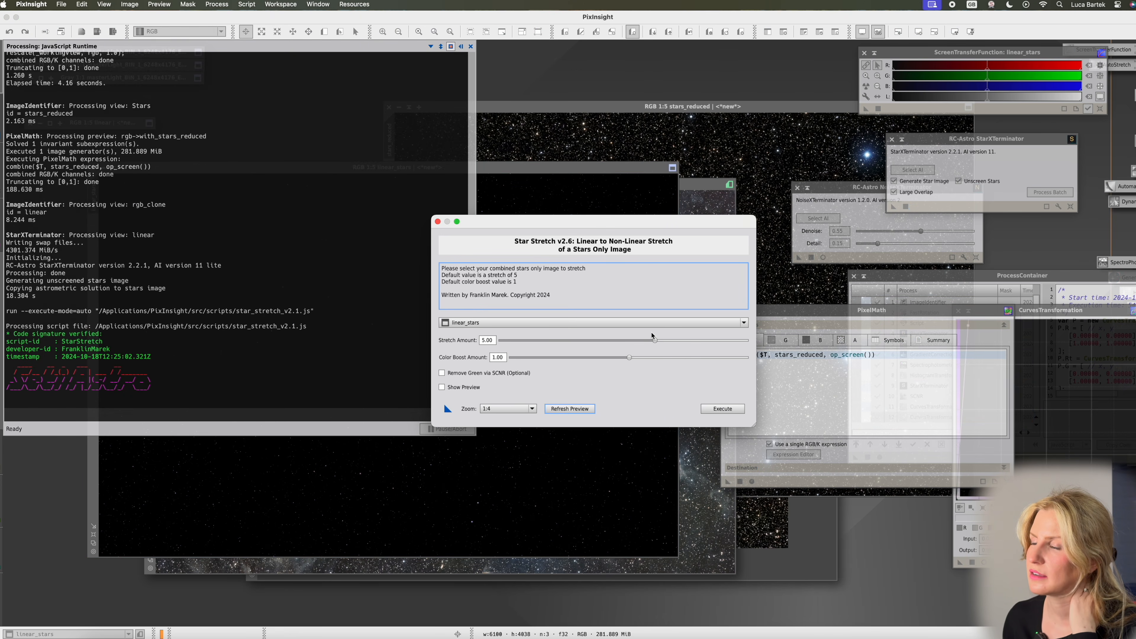
mouse_move(519, 323)
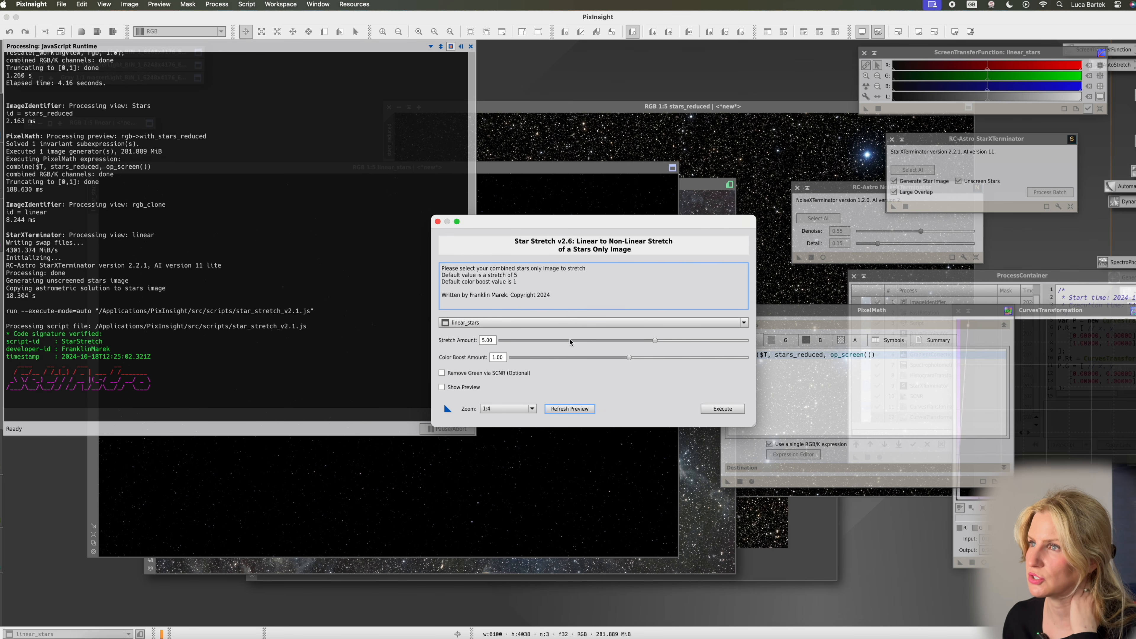
click(460, 389)
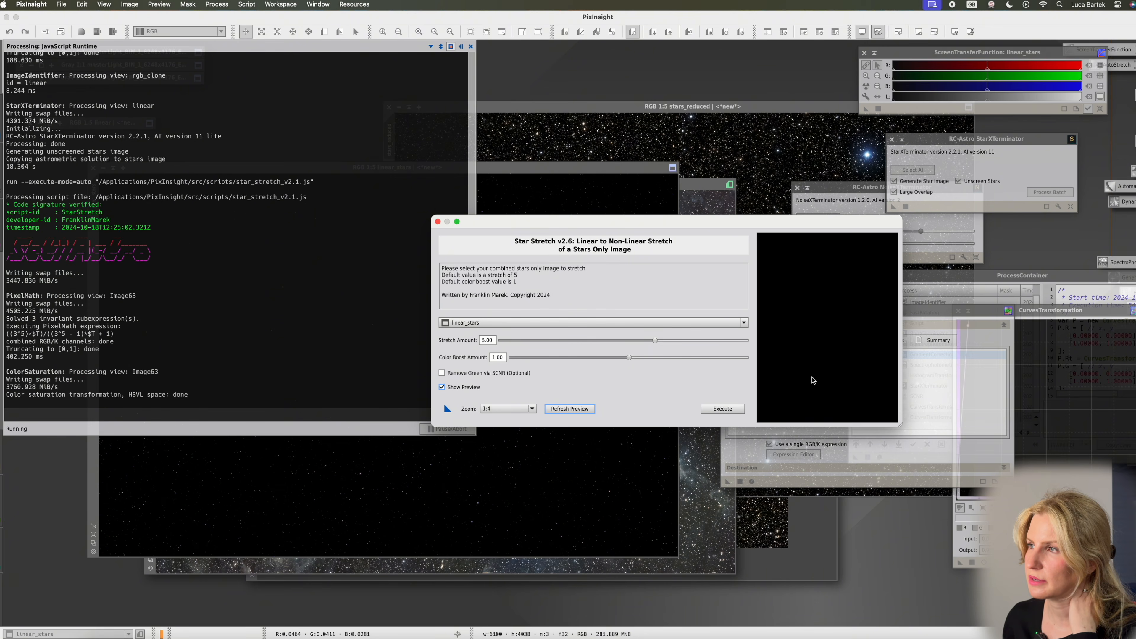
click(508, 409)
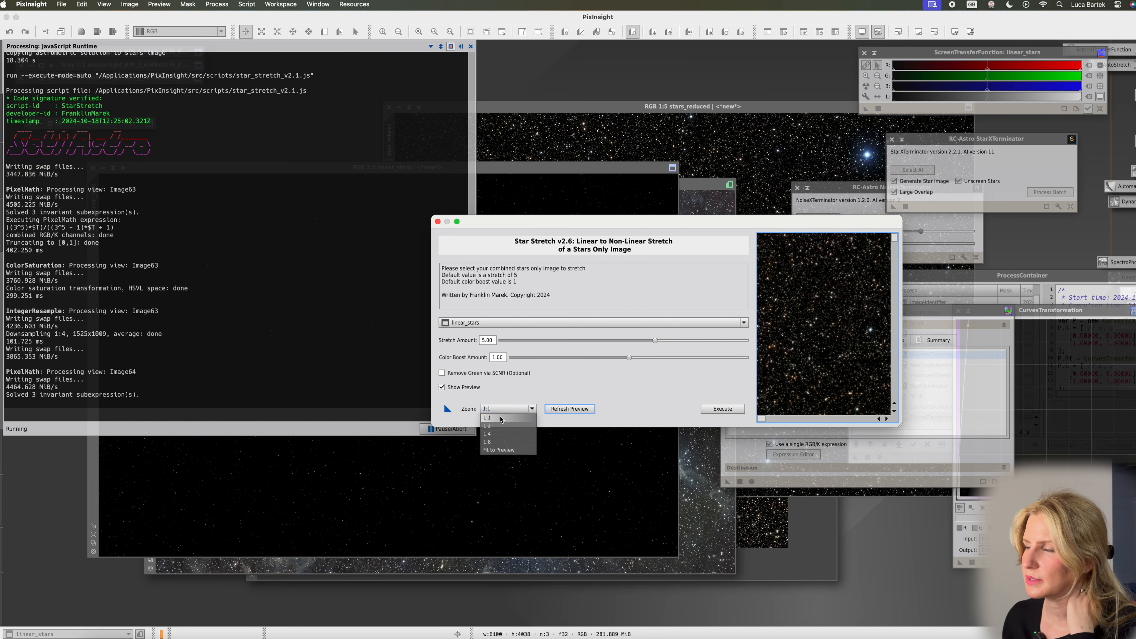
click(501, 419)
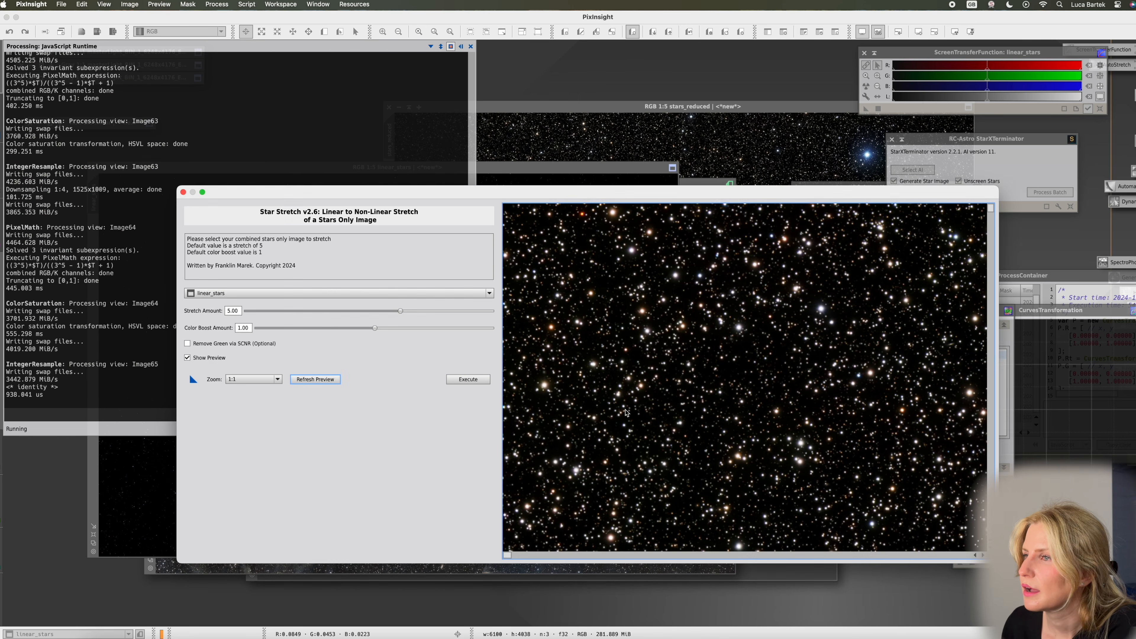
click(253, 379)
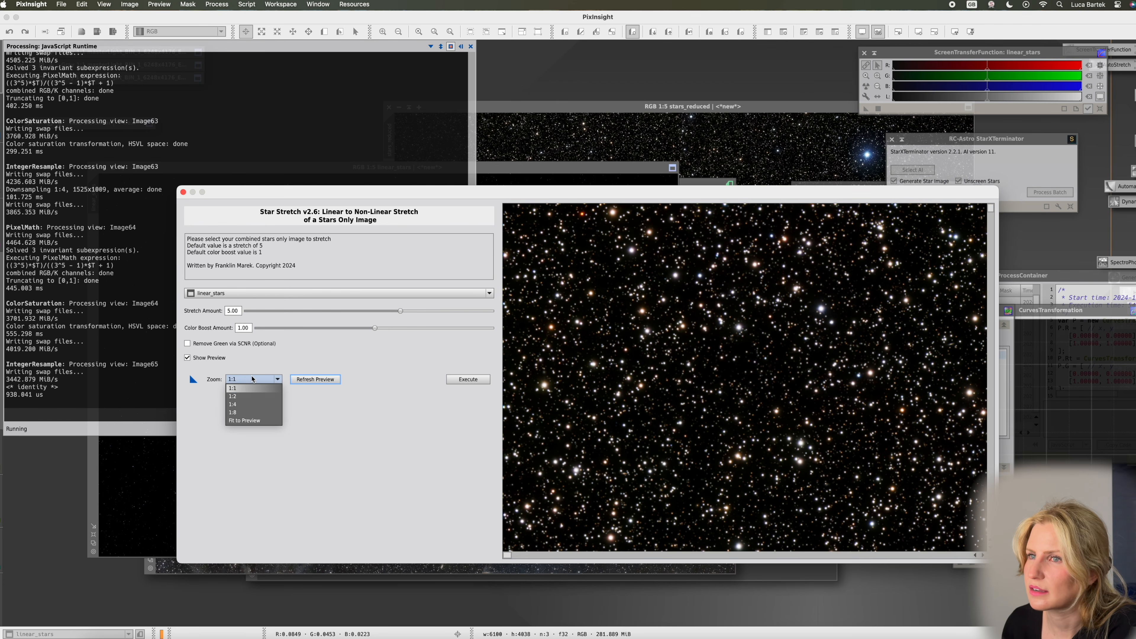
click(506, 443)
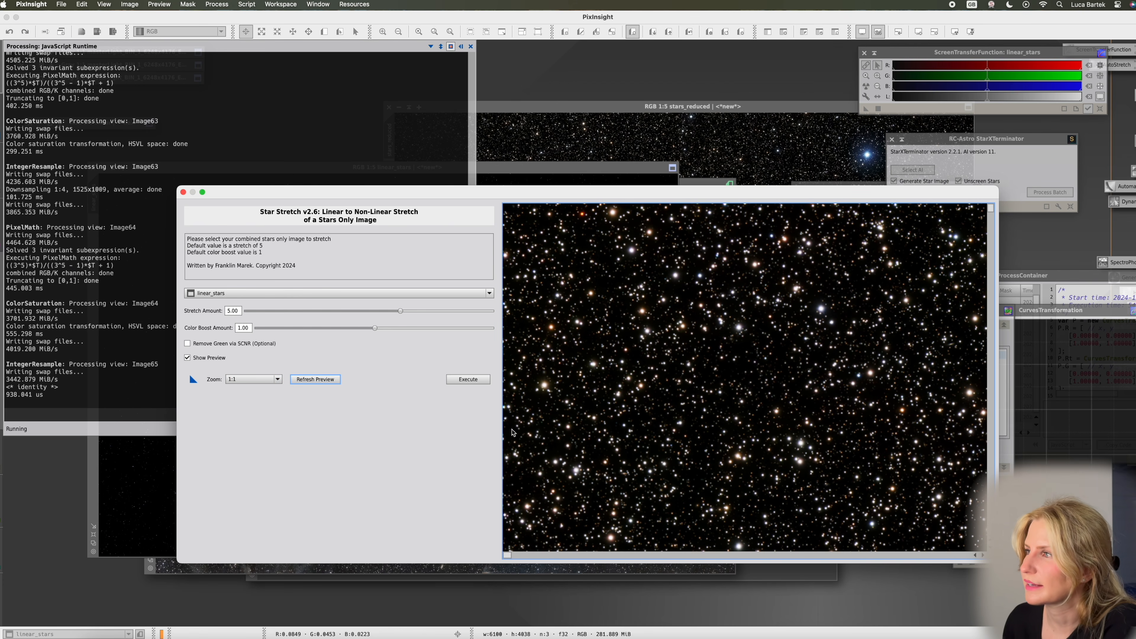
Enable green removal via SCNR, try extreme stretch amounts, then set the stretch amount to 4.00 and refresh the preview
click(237, 343)
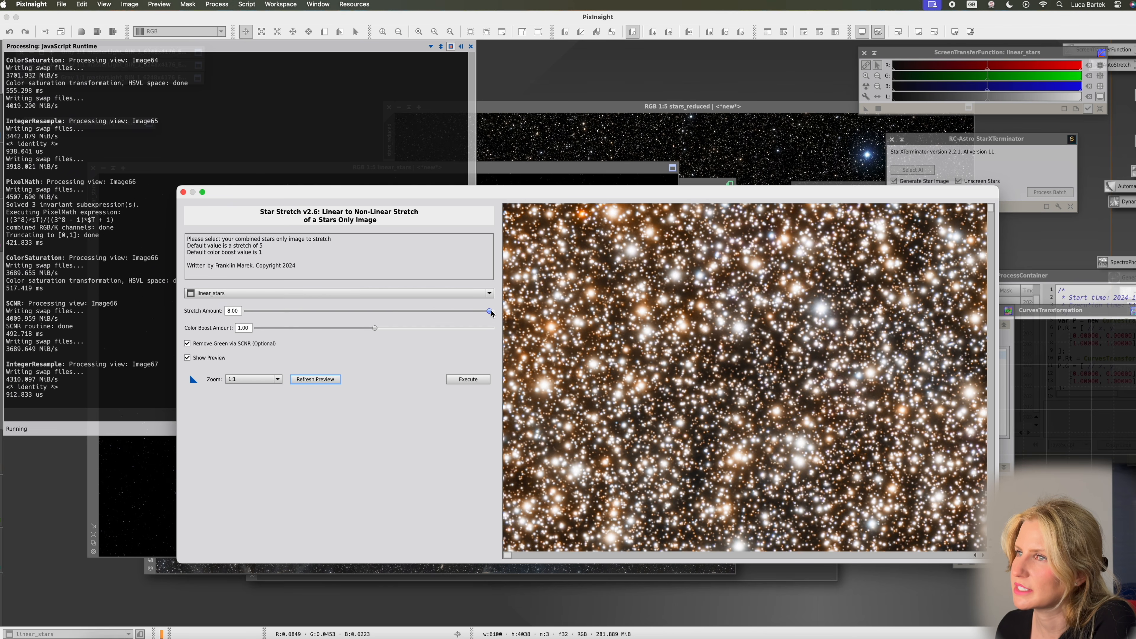
drag(492, 312, 239, 315)
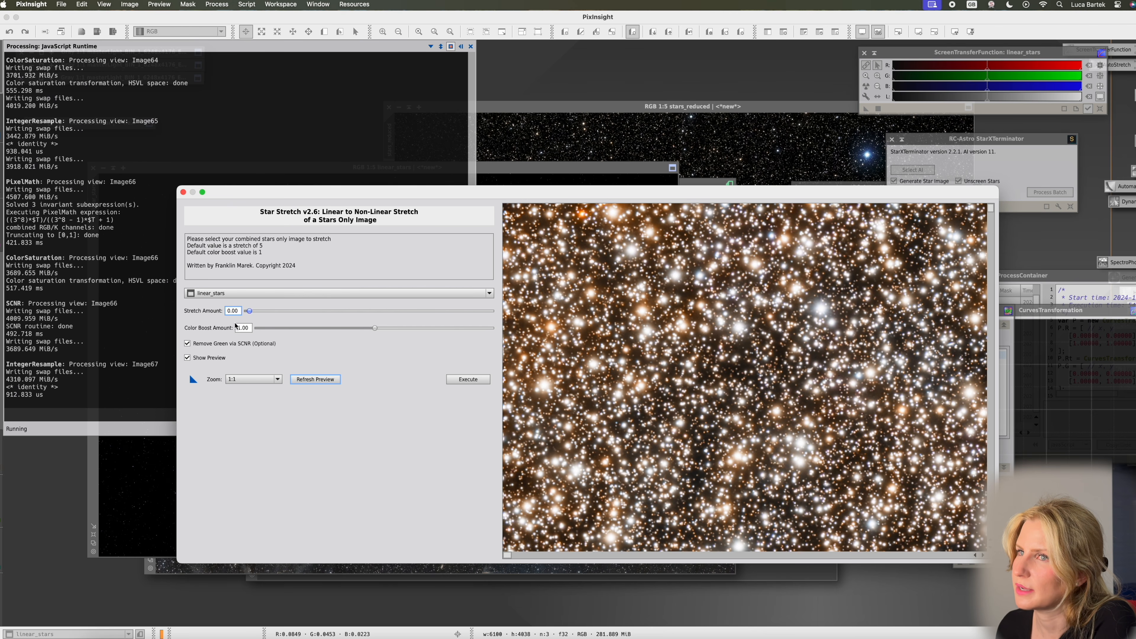
click(314, 379)
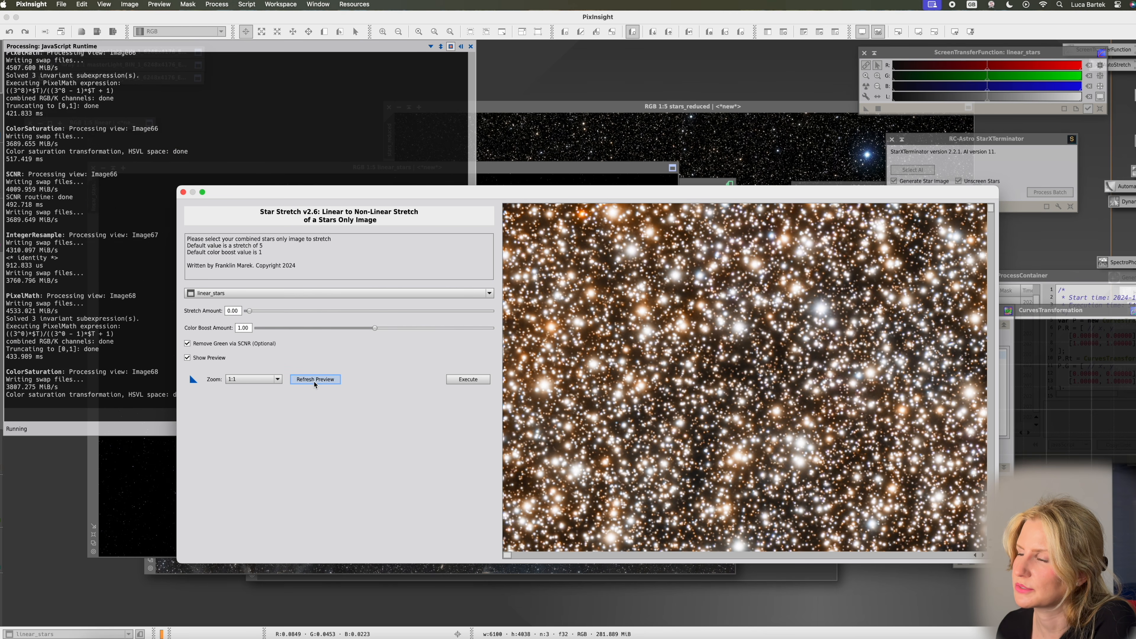
drag(249, 311, 370, 321)
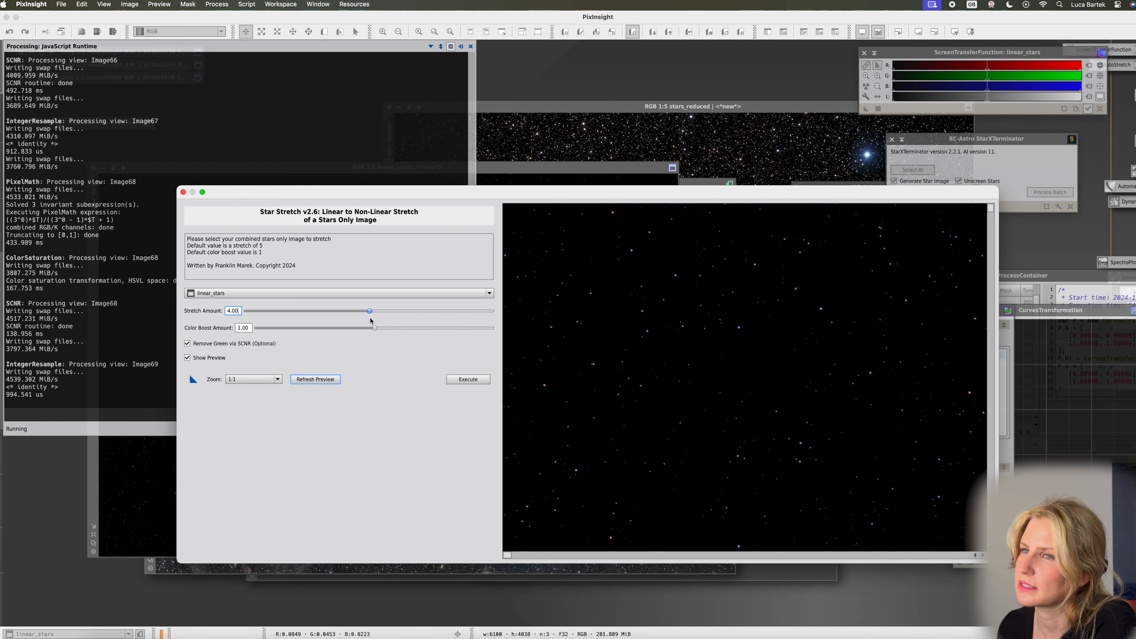
click(328, 379)
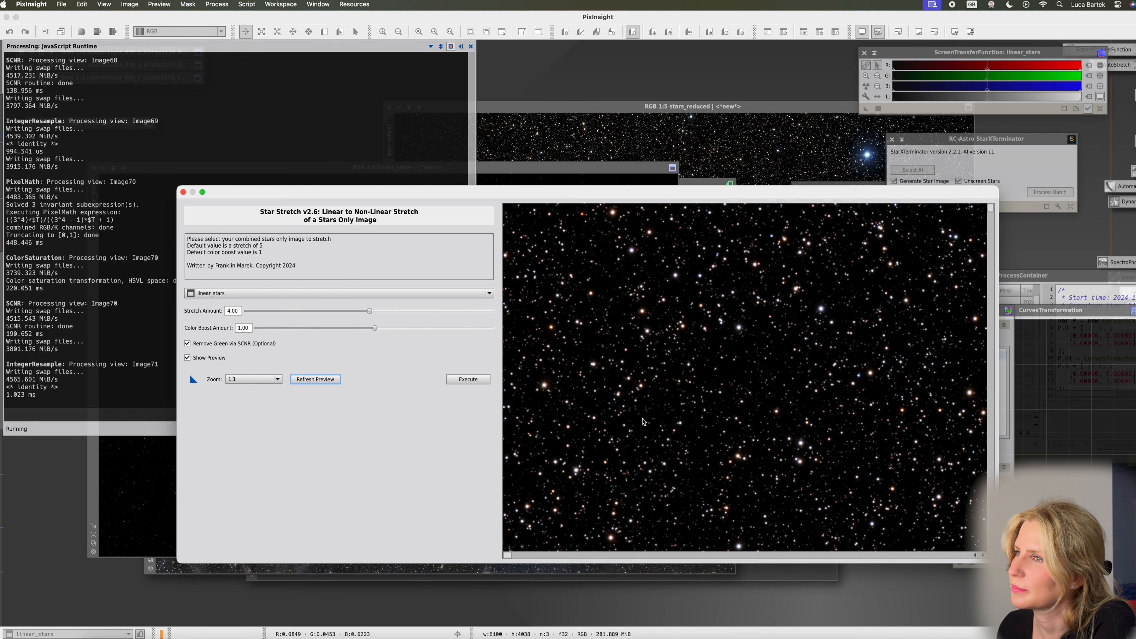
Set the color boost amount to 2.00 and execute the star stretch on linear_stars
drag(375, 330, 491, 332)
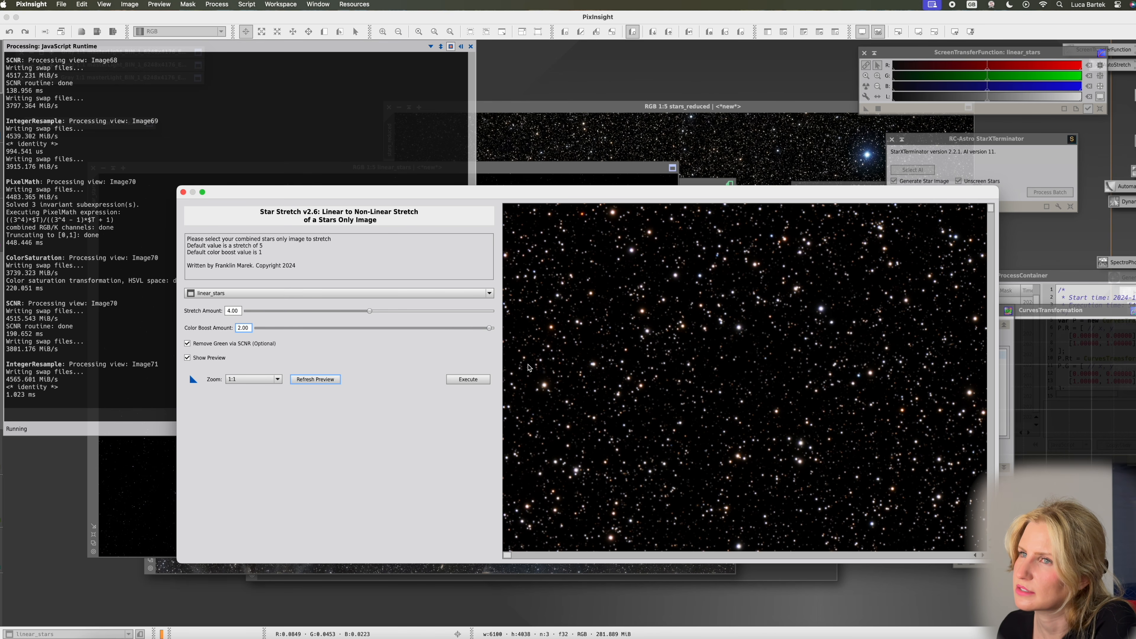
click(300, 379)
click(469, 382)
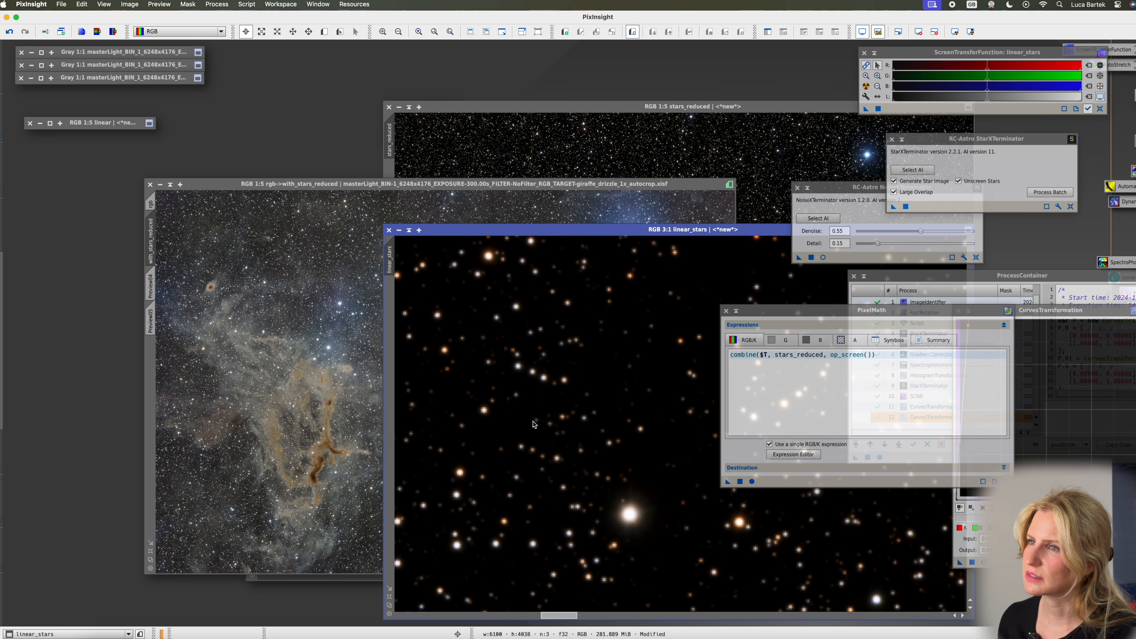
Create matching previews of about 1200 × 770 px around the bright blue stars in stars_reduced and linear_stars
scroll(635, 460, down, 2)
scroll(631, 469, up, 4)
scroll(564, 537, down, 5)
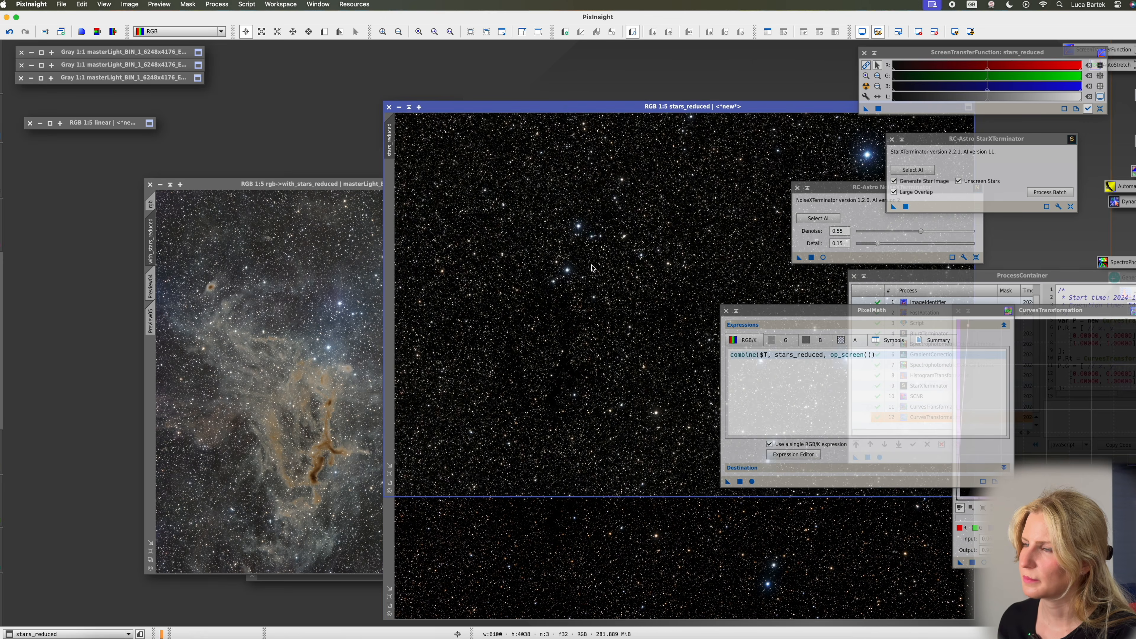
scroll(589, 353, up, 6)
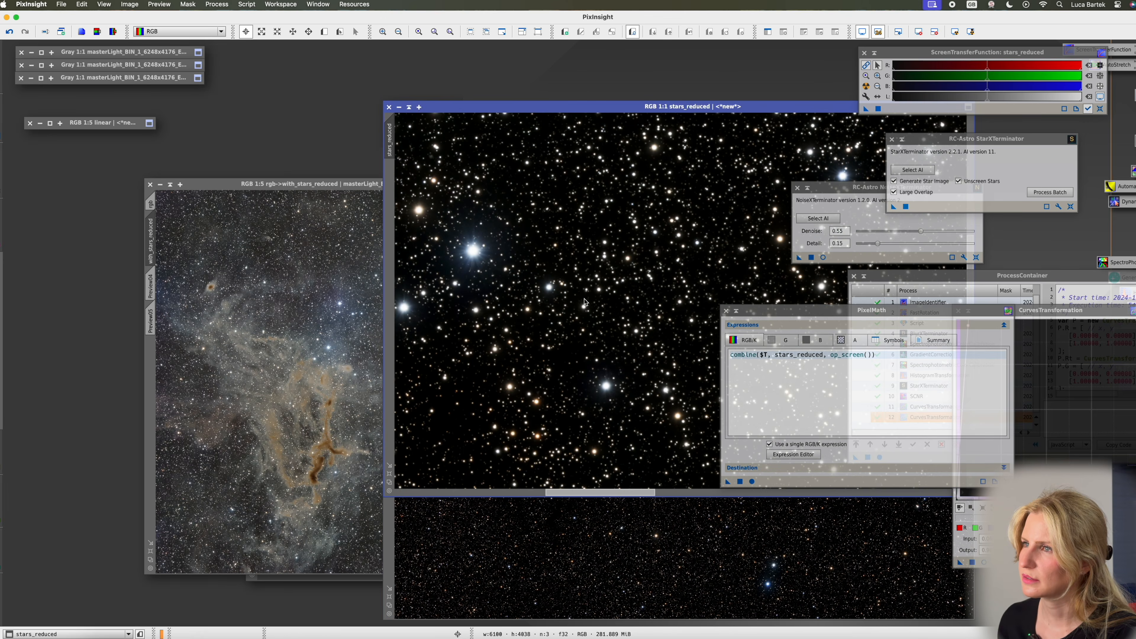
scroll(589, 353, down, 6)
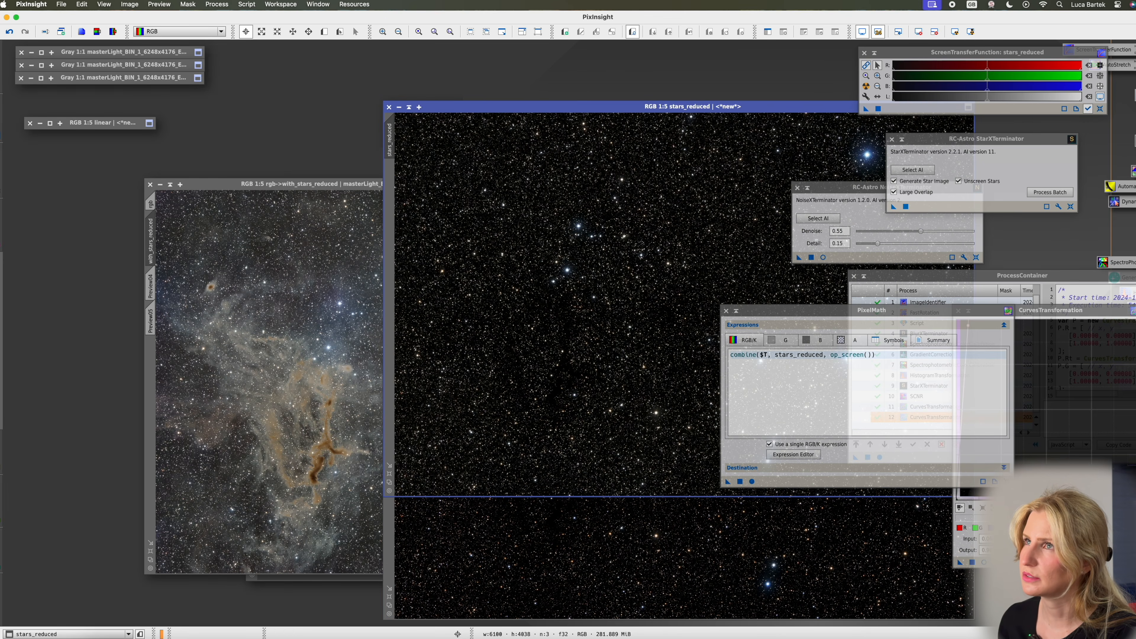
click(324, 31)
drag(528, 228, 642, 300)
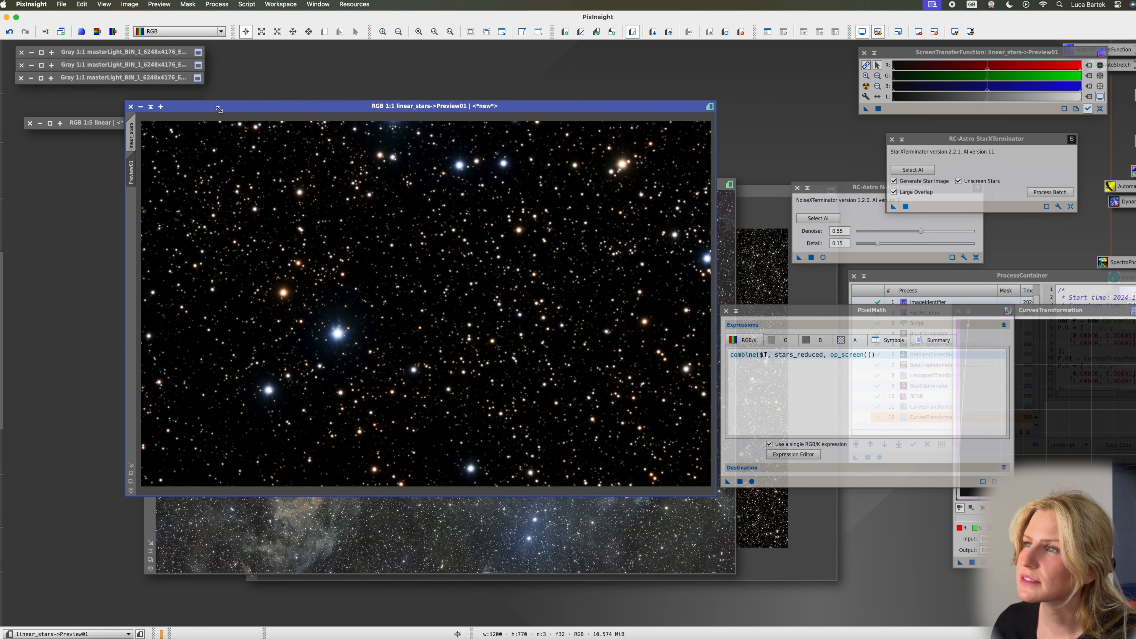
Compare star size and color between the matching previews of stars_reduced and linear_stars, and separate their windows
key(ctrl+Tab)
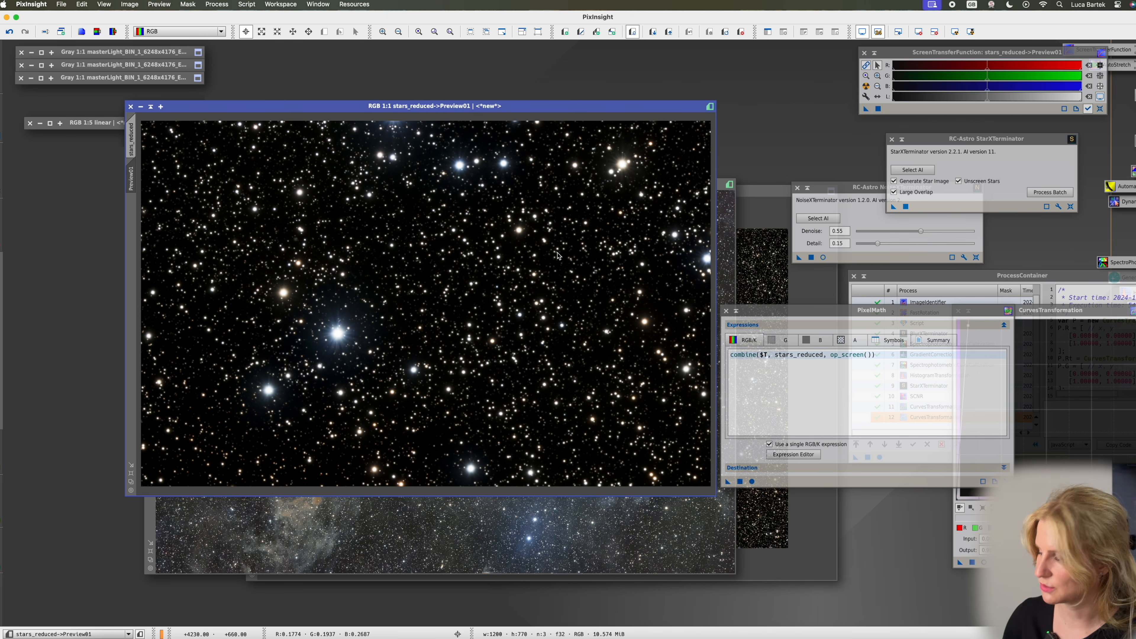
key(ctrl+Tab)
key(ctrl+Tab)
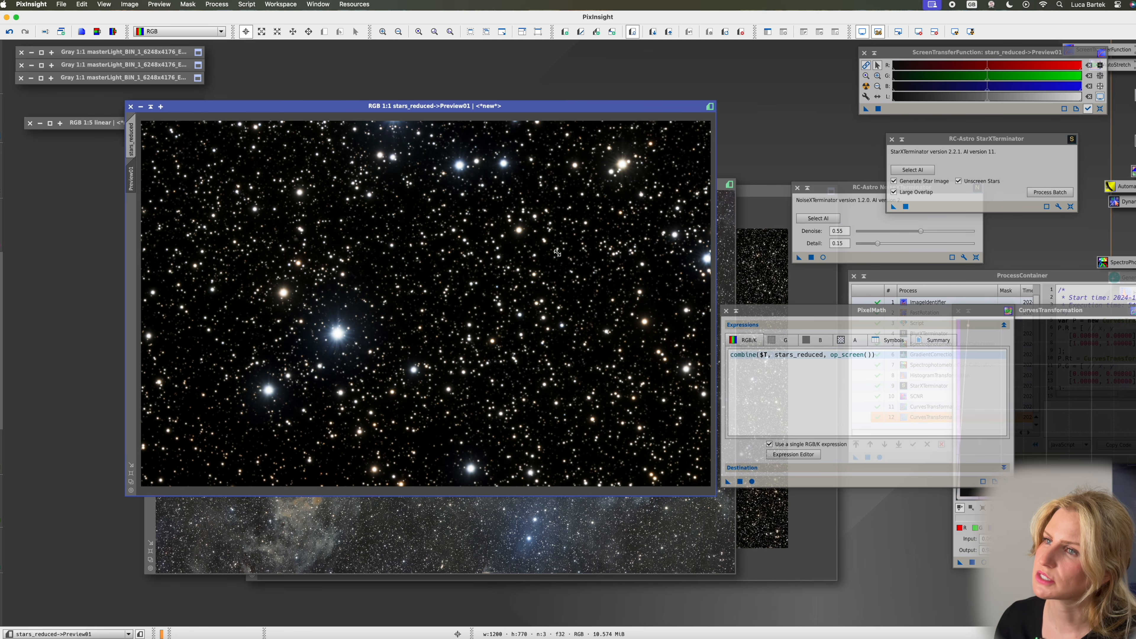
key(ctrl+Tab)
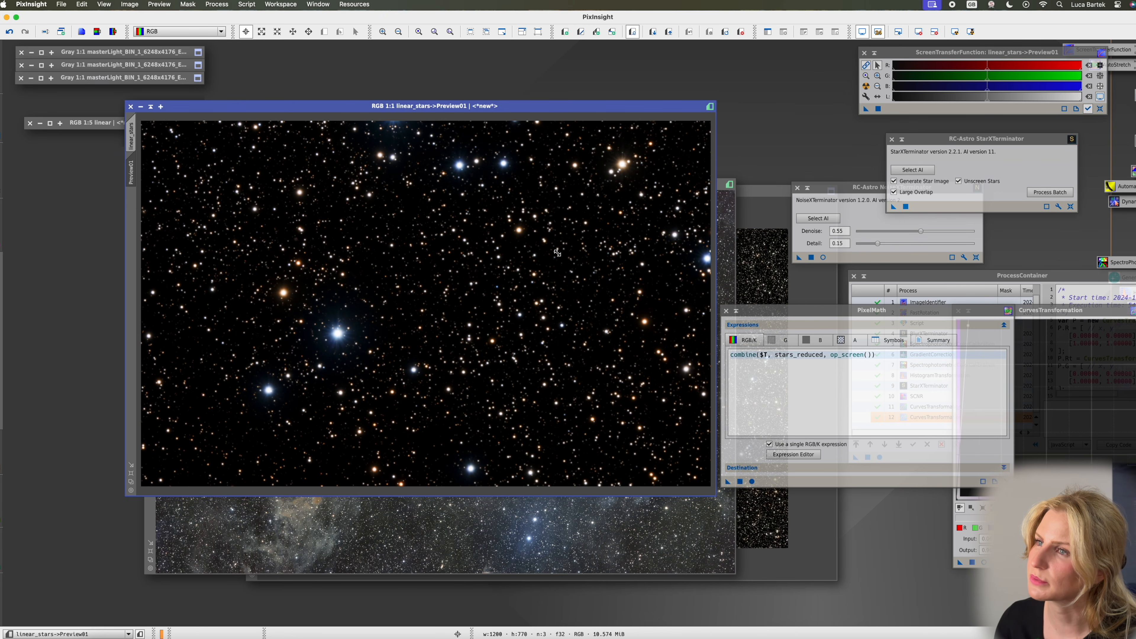
key(ctrl+Tab)
key(ctrl+Tab)
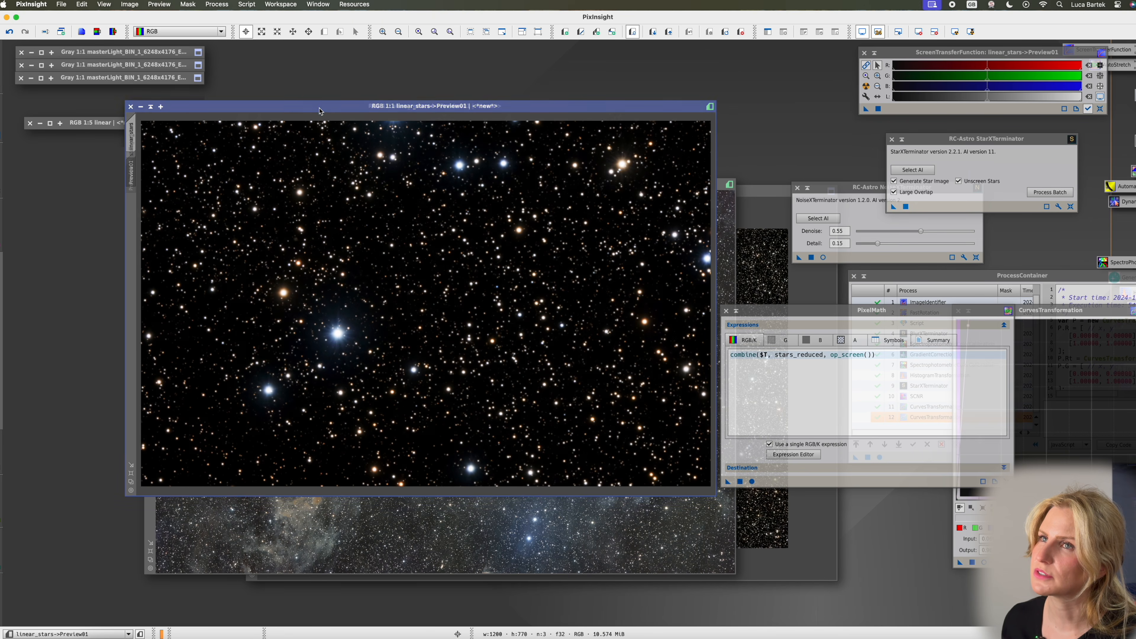
drag(320, 108, 574, 124)
drag(199, 107, 552, 237)
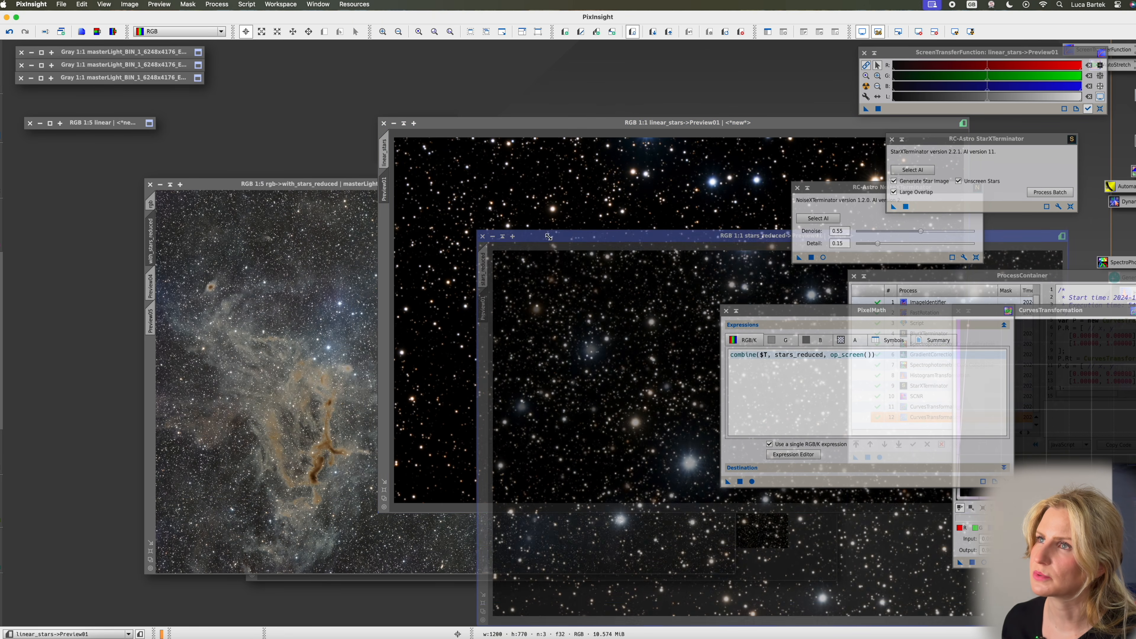
Rename Preview04 of the rgb image as with_linear_stars
double_click(152, 287)
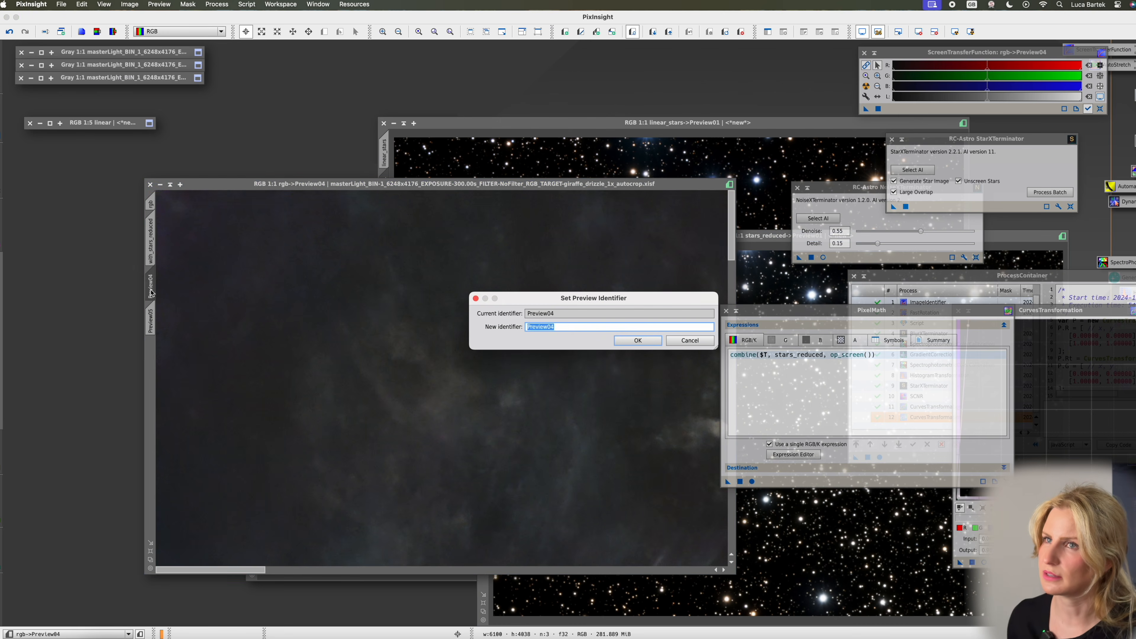
text(with_linear_stars)
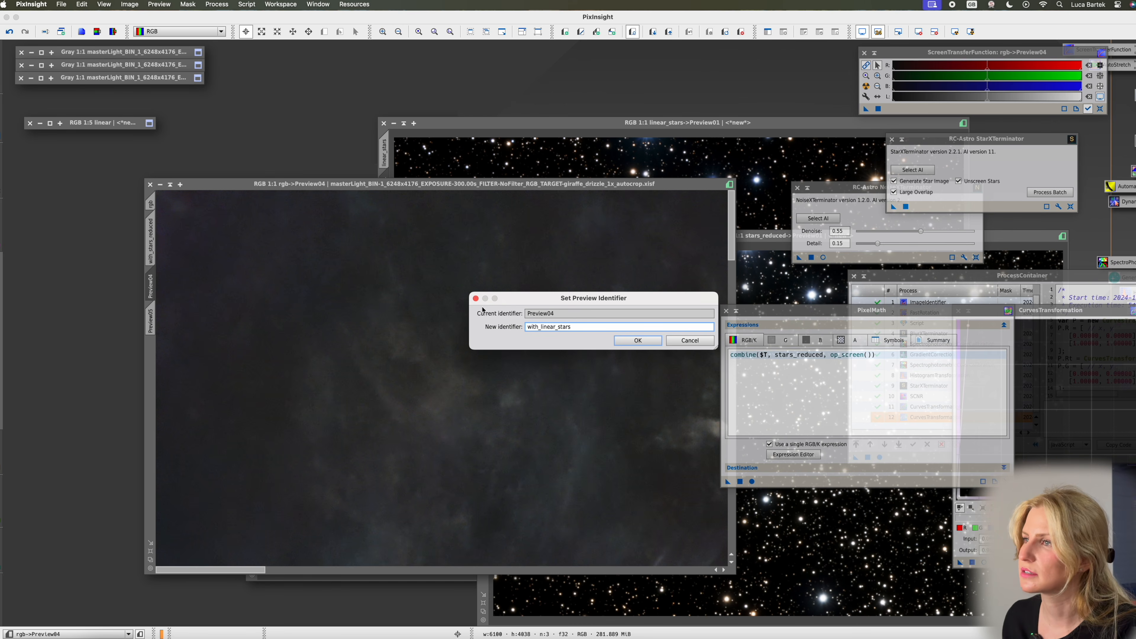
key(Return)
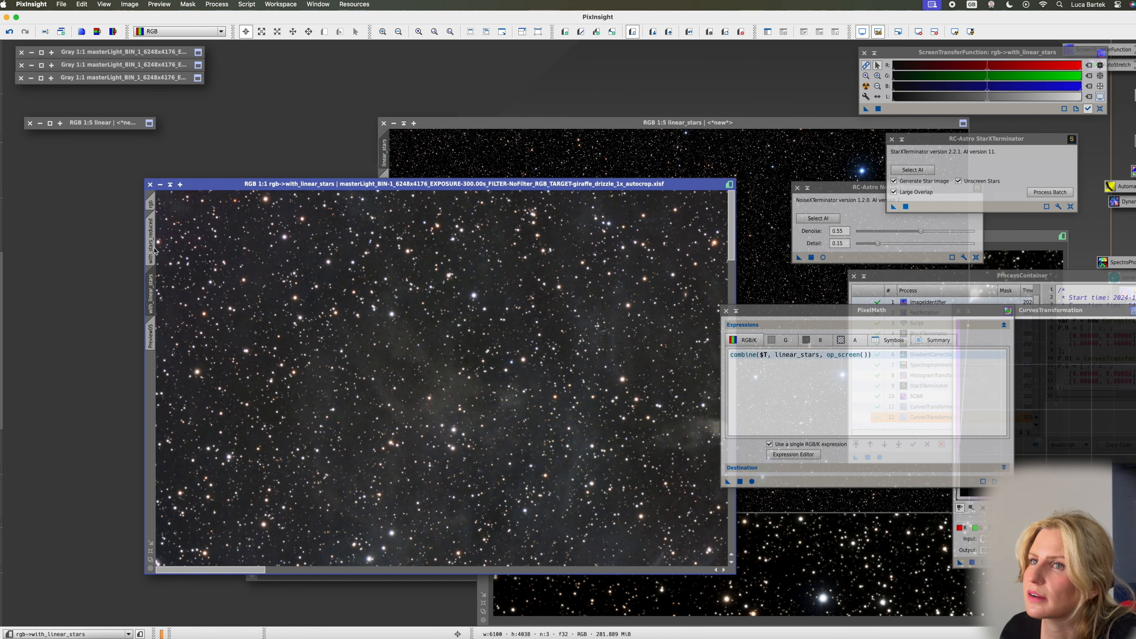
Compare the stars in the with_stars_reduced and with_linear_stars previews of rgb, examining the nebula region at several zoom levels
click(152, 249)
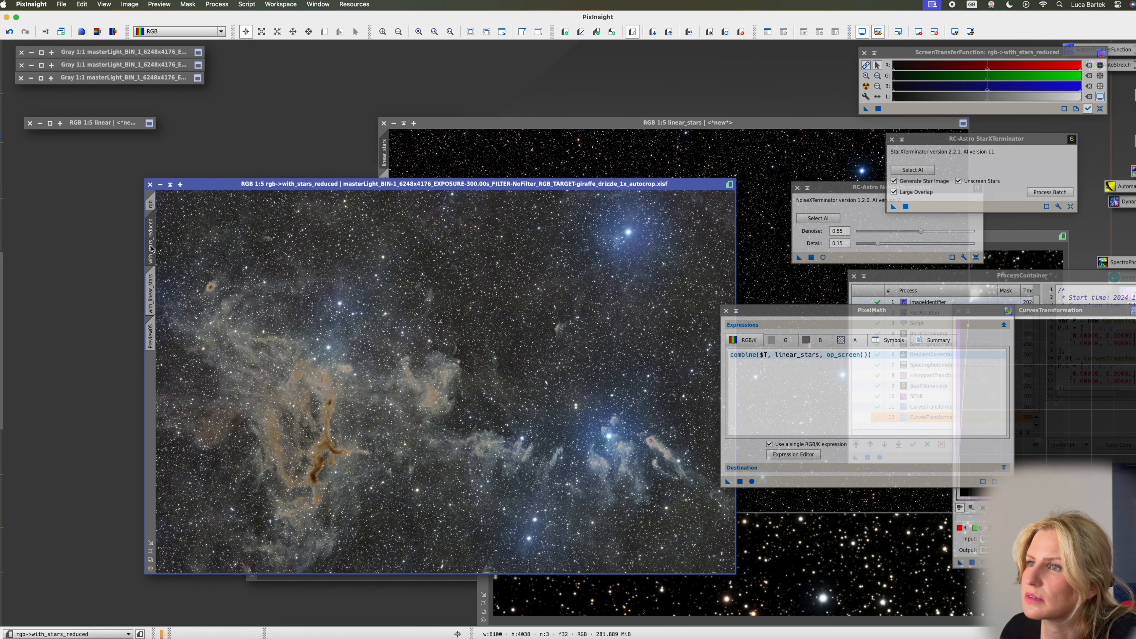
click(152, 257)
click(152, 285)
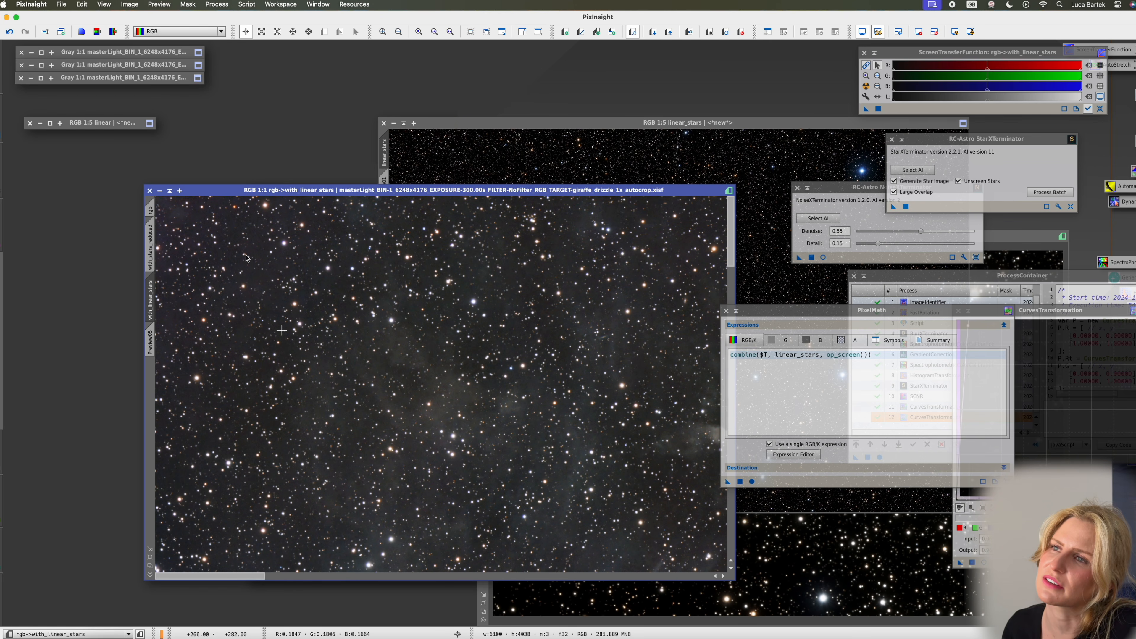
scroll(434, 391, up, 1)
scroll(434, 390, down, 5)
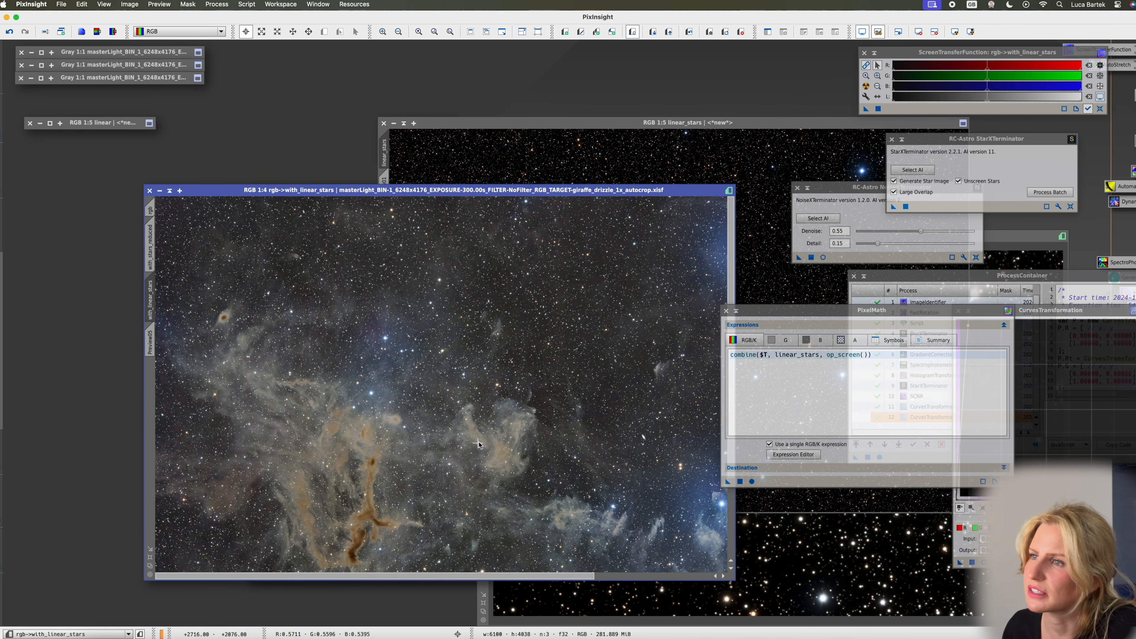
scroll(302, 421, up, 1)
scroll(302, 421, up, 2)
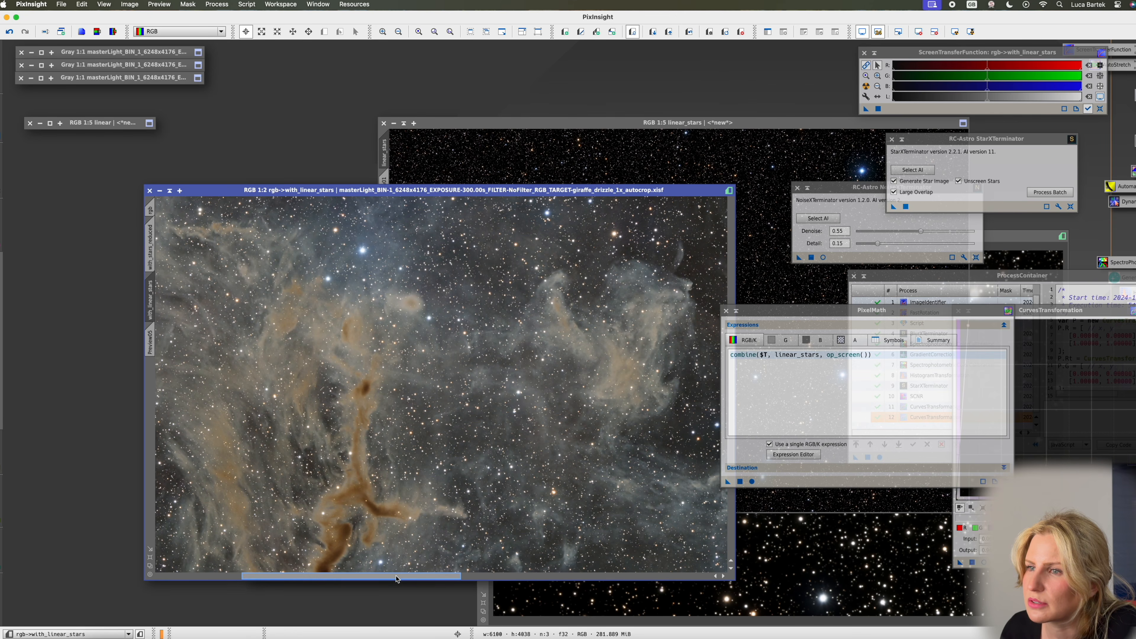
scroll(359, 521, up, 2)
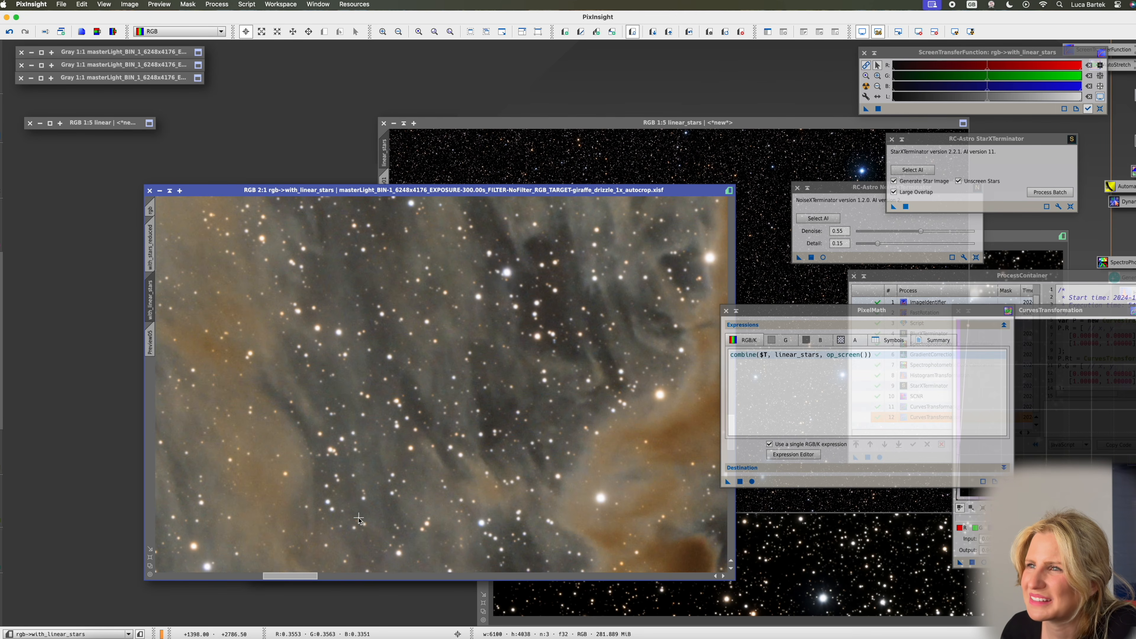
scroll(359, 521, down, 5)
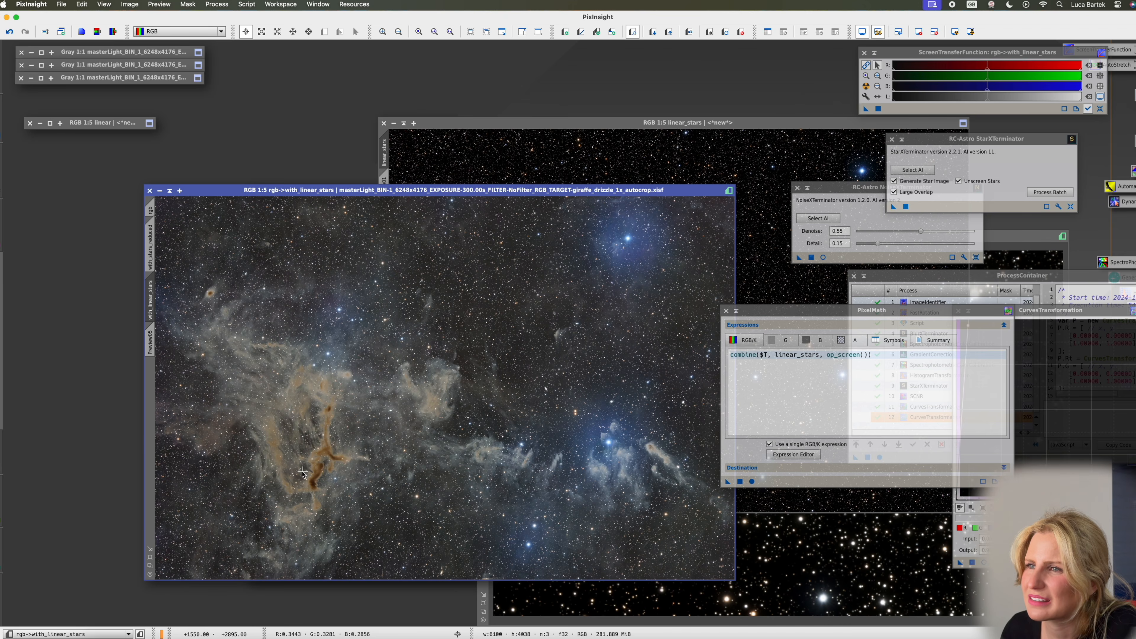
scroll(302, 473, up, 6)
scroll(303, 473, up, 1)
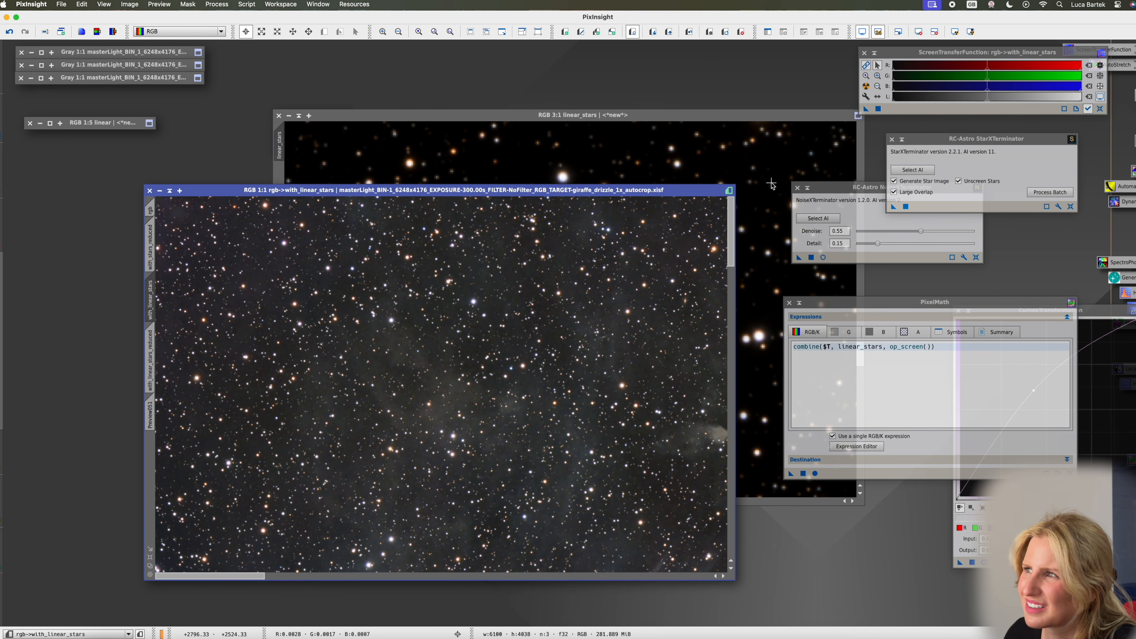
Try the strong saturation curve on linear_stars, examine the star colors at several zoom levels, and undo the curve
right_click(771, 184)
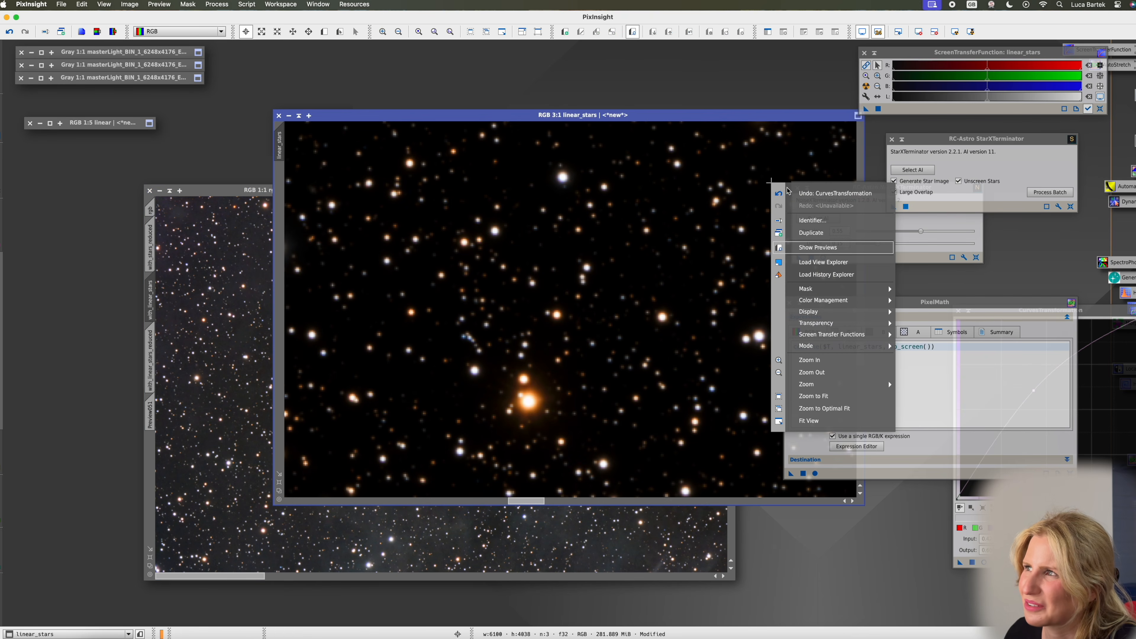
click(563, 235)
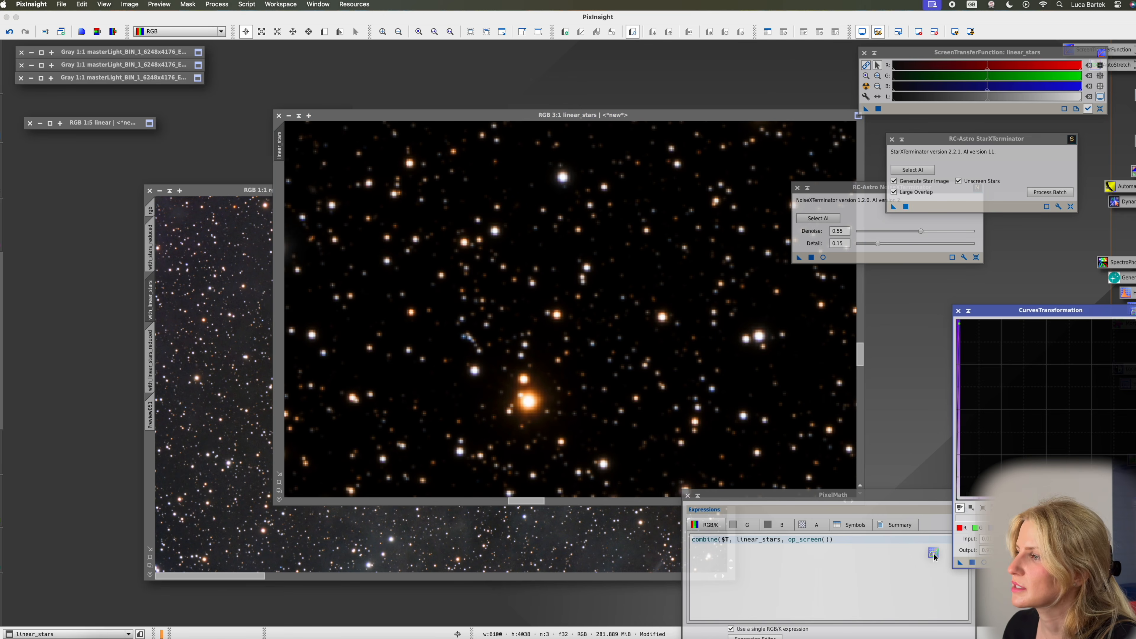
drag(960, 562, 651, 338)
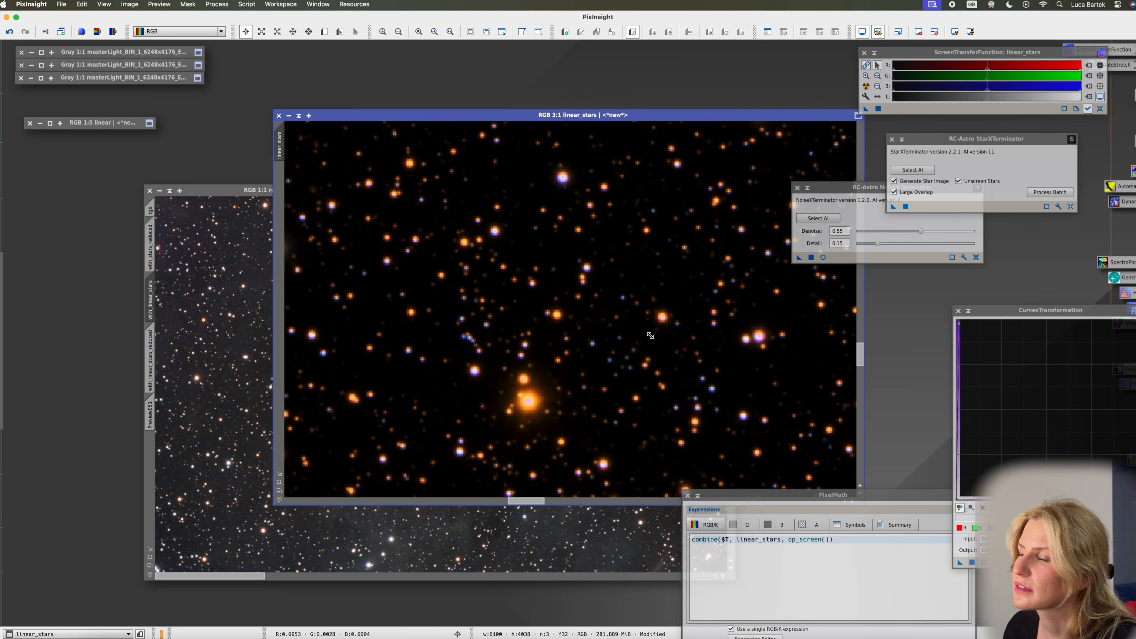
scroll(651, 335, down, 1)
scroll(650, 335, down, 2)
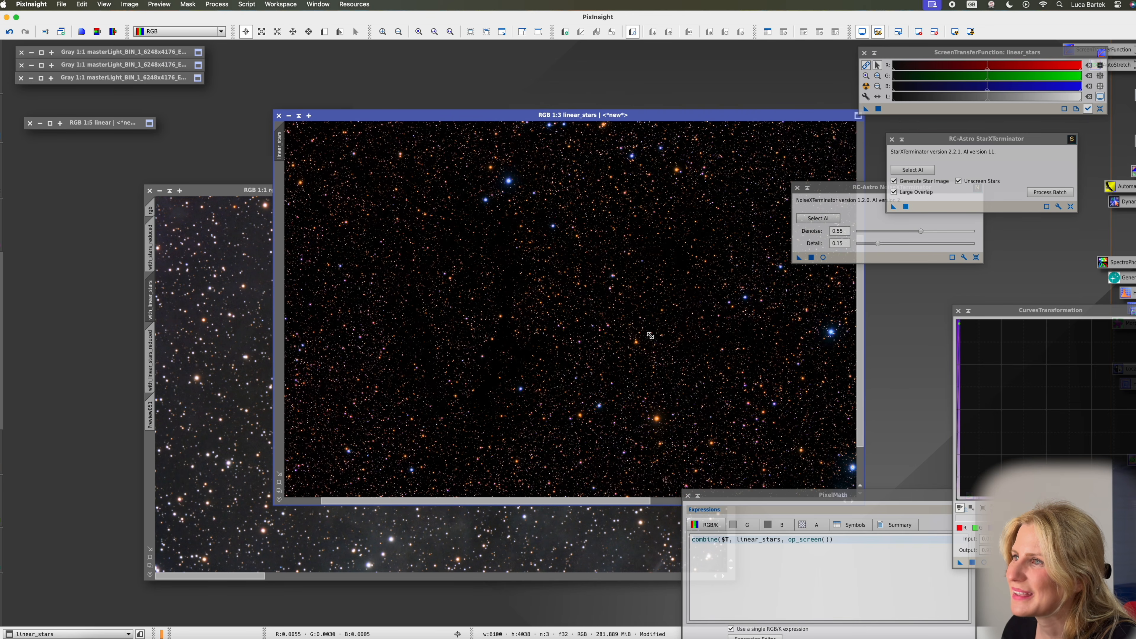
scroll(651, 335, up, 4)
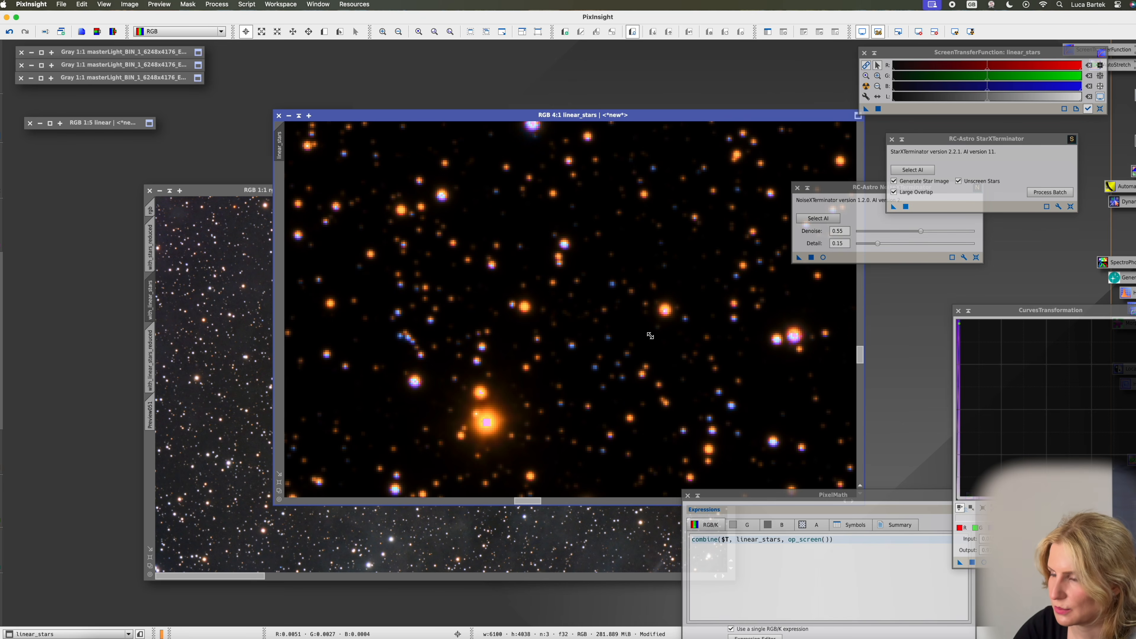
right_click(650, 336)
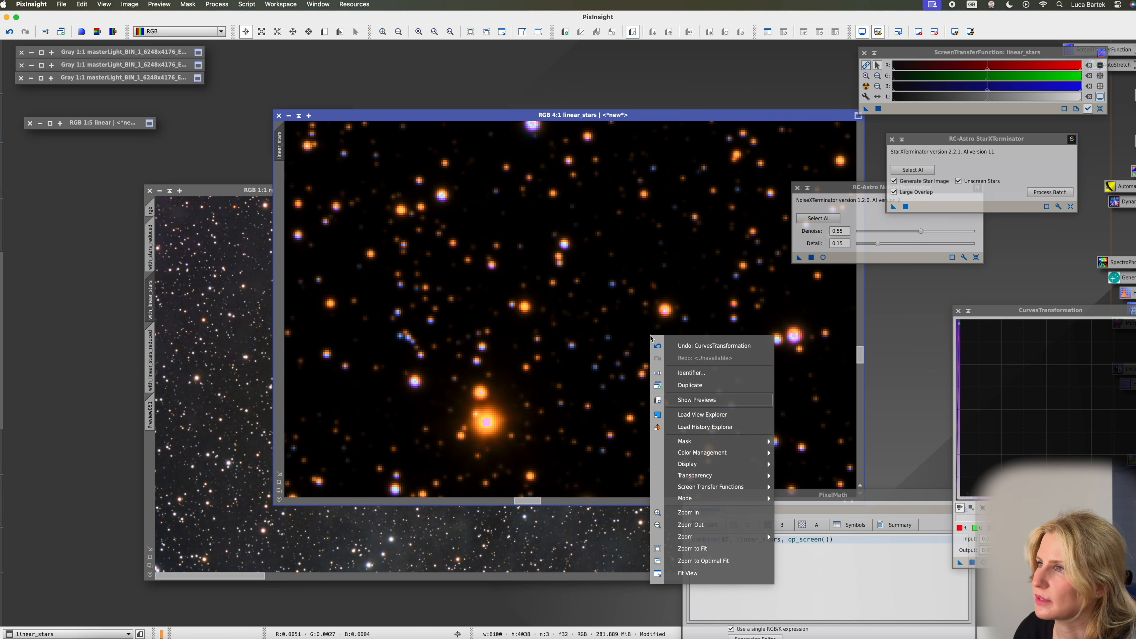
click(723, 348)
Invert the linear_stars image and open SCNR with green as the color to remove
key(super+i)
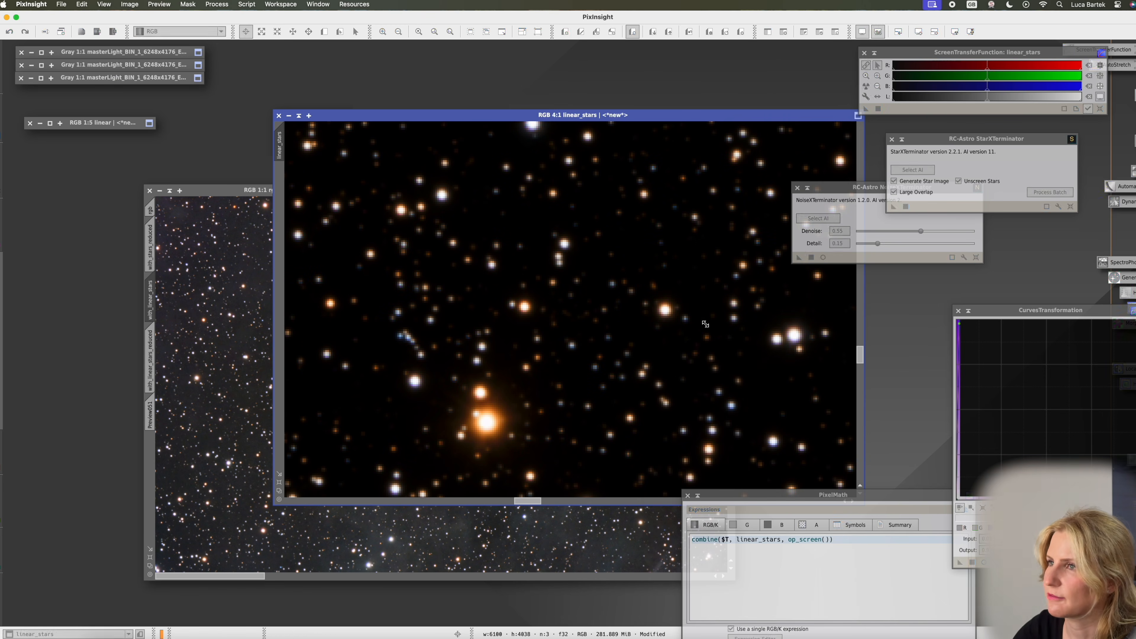
key(super+a)
right_click(688, 259)
click(744, 267)
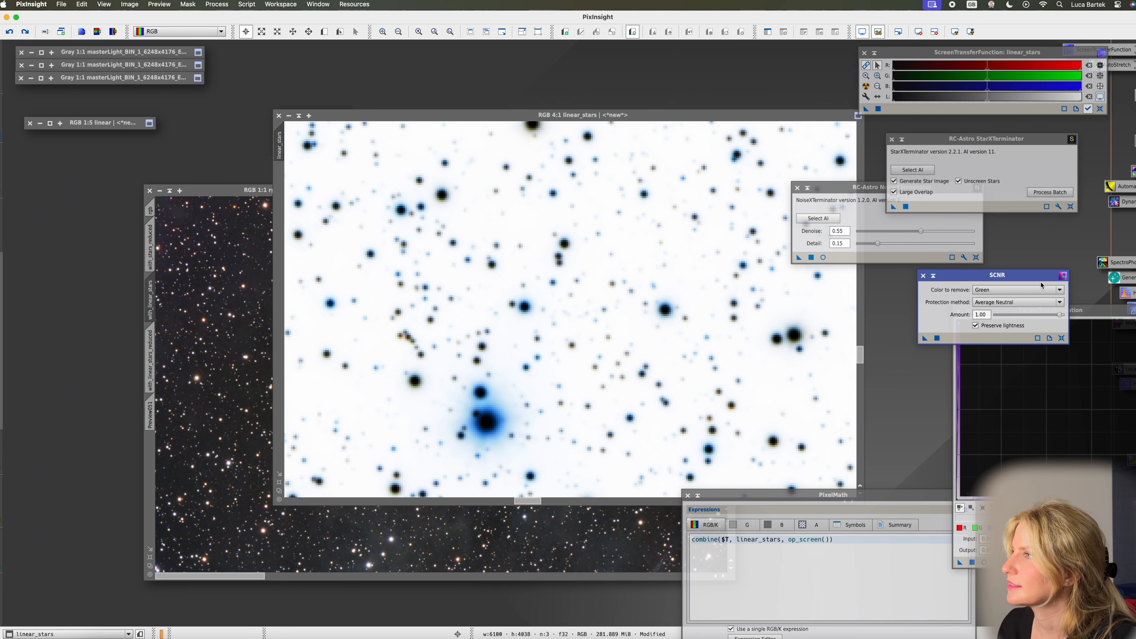
drag(1026, 281, 932, 324)
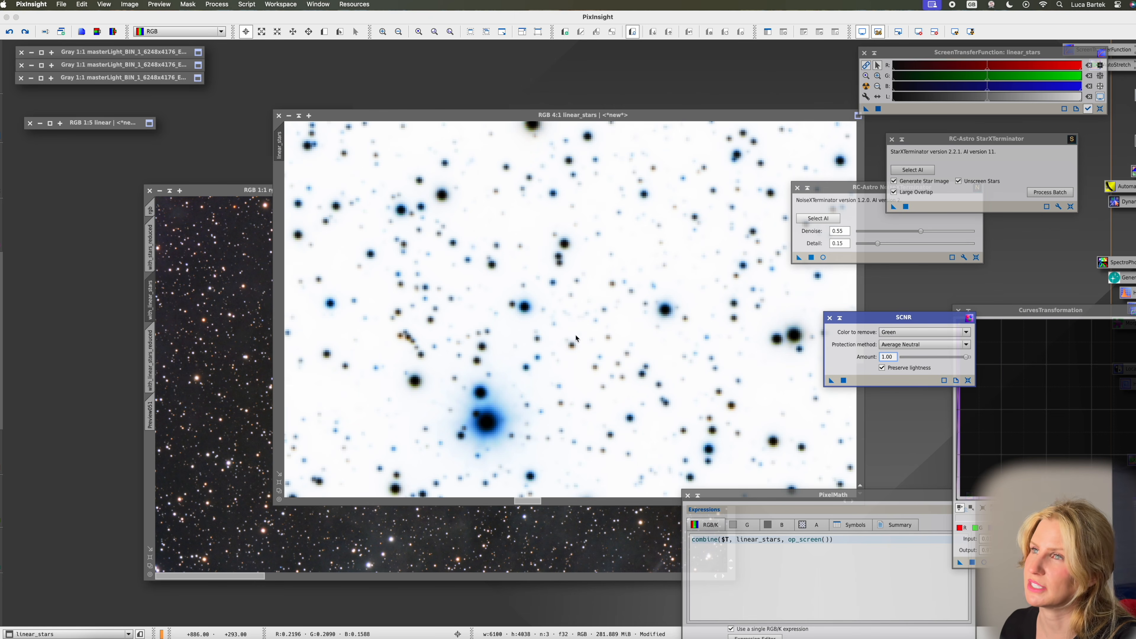
Locate the CorrectMagentaStars utility script without running it, and apply SCNR with an amount of about 0.50 to the inverted linear_stars
click(276, 4)
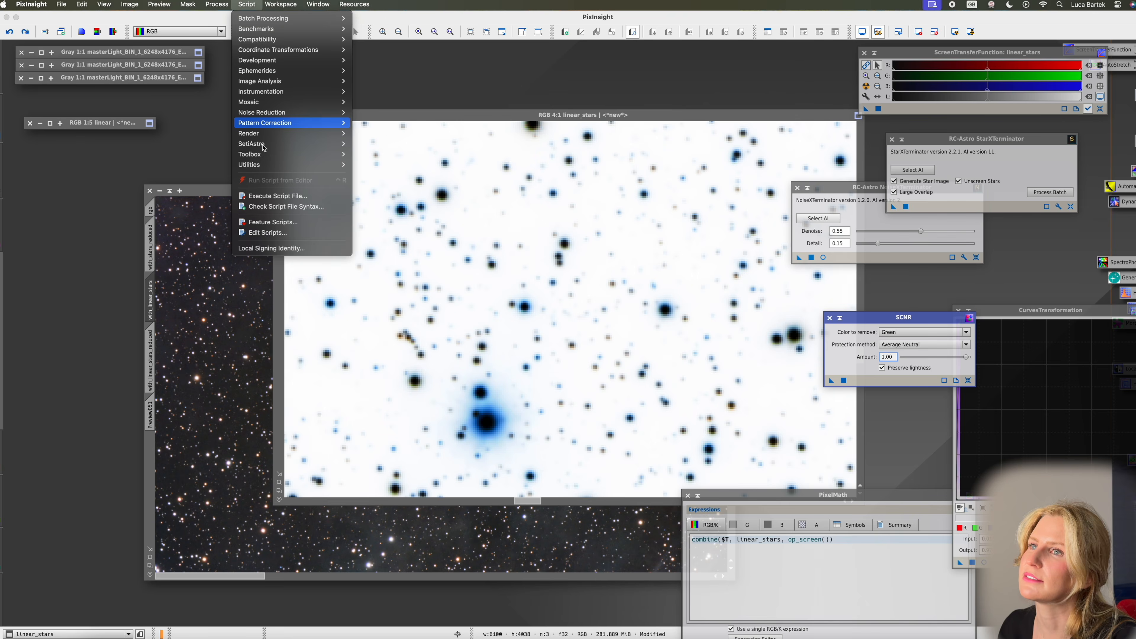
mouse_move(294, 157)
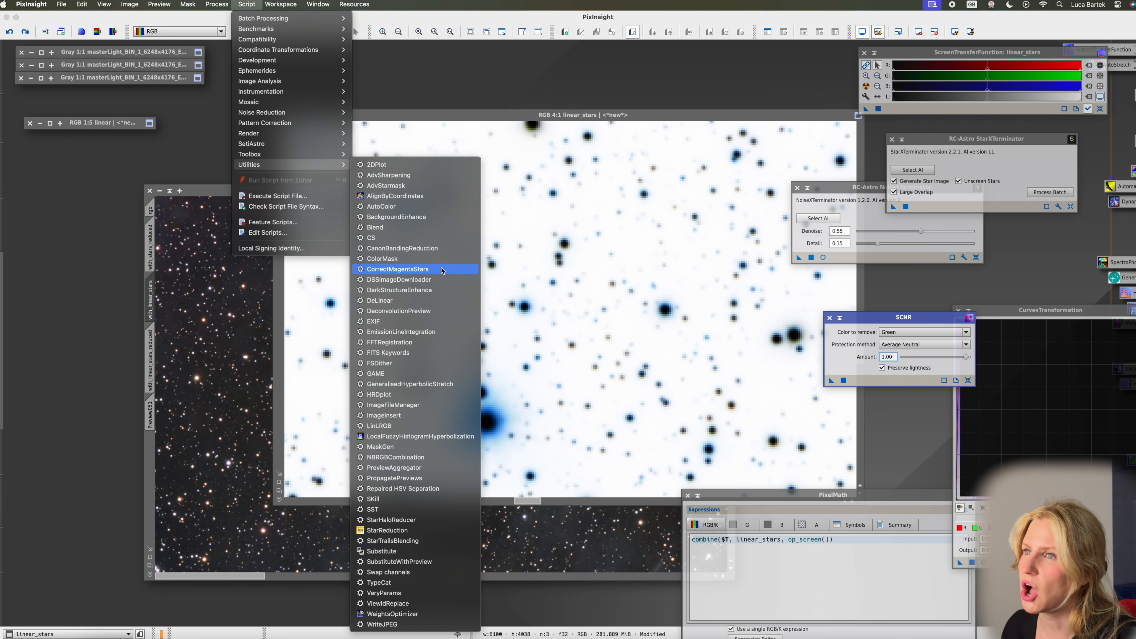
click(591, 305)
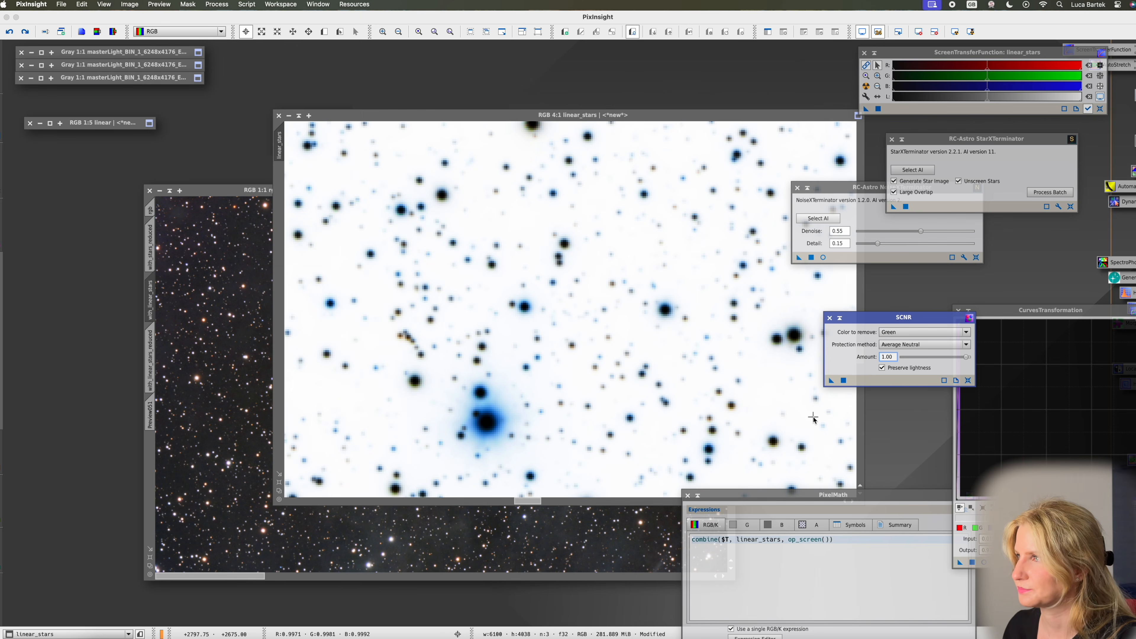
drag(967, 357, 936, 358)
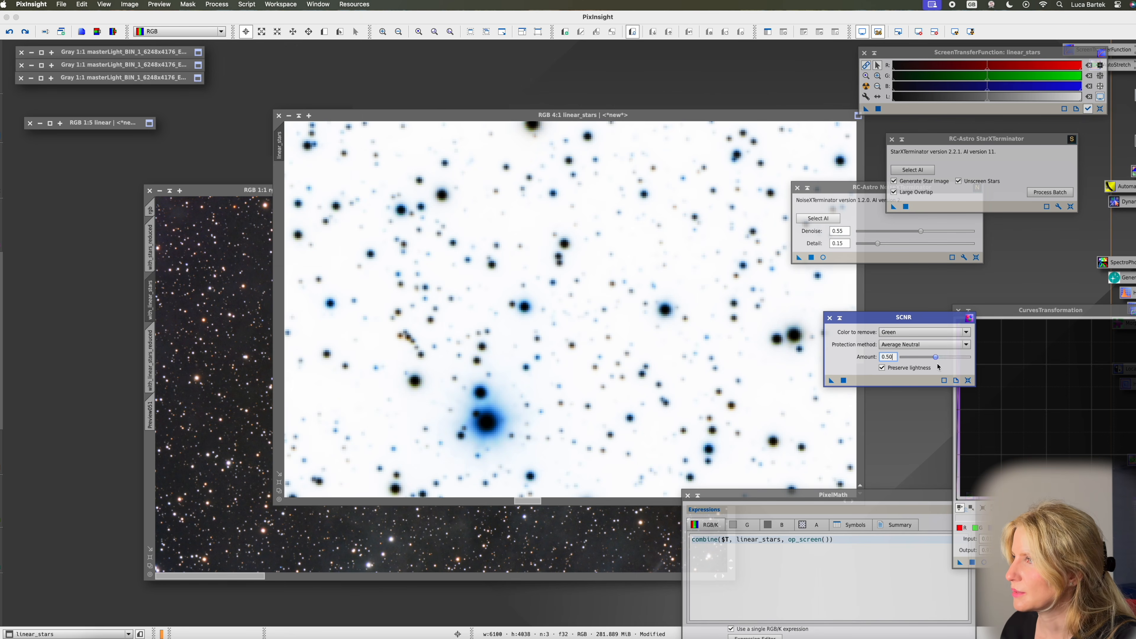
click(844, 381)
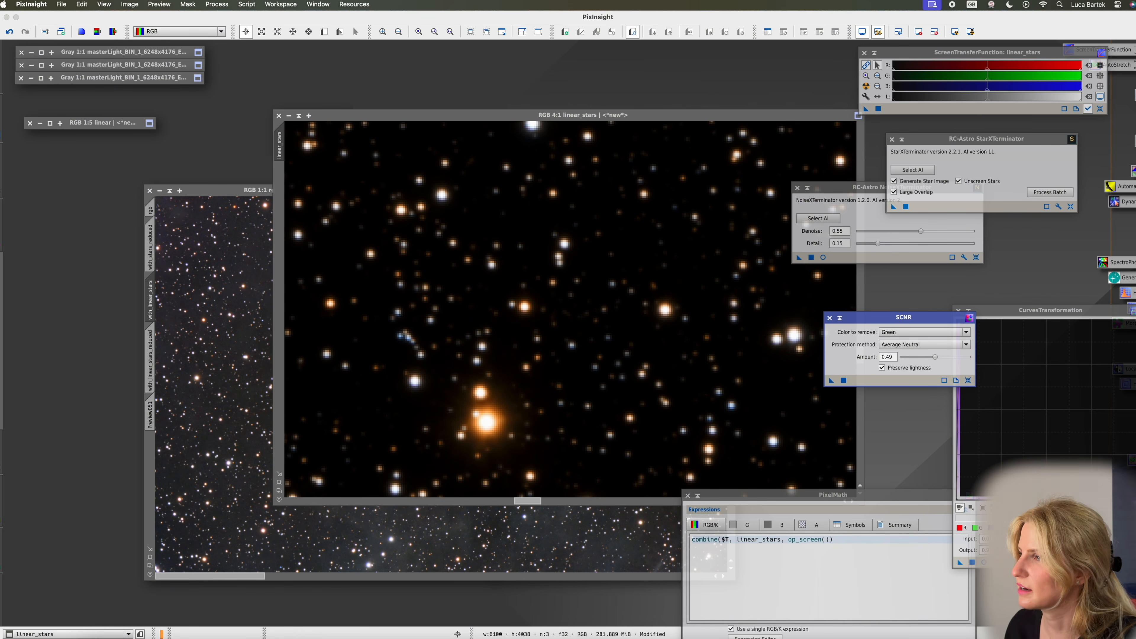
Undo the last CurvesTransformation on linear_stars and examine the whole star field
right_click(670, 256)
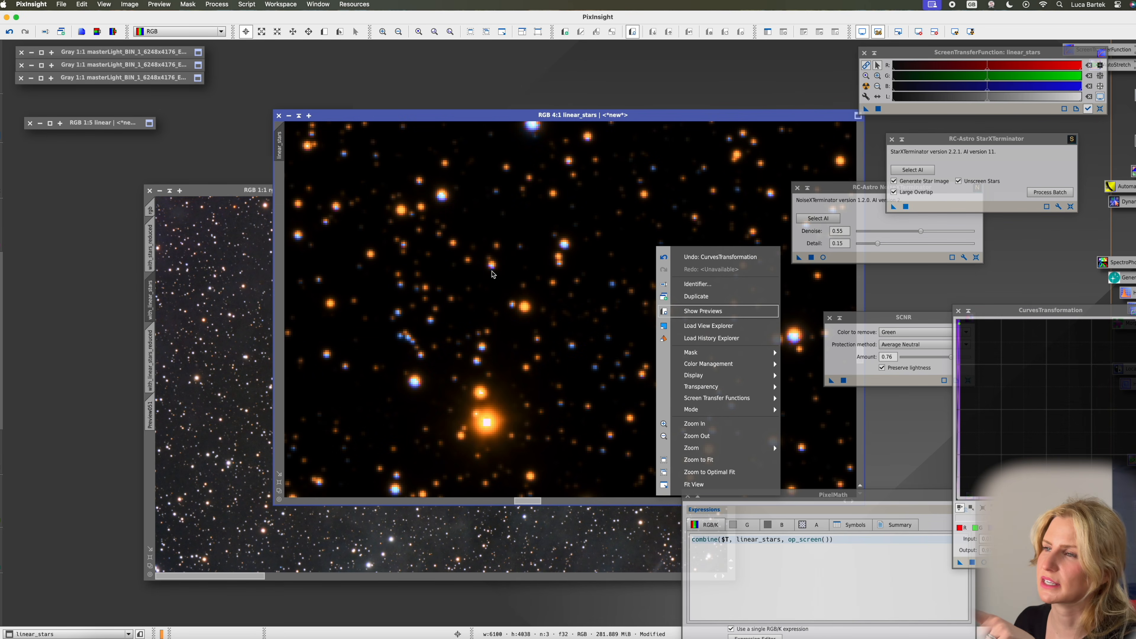
click(698, 257)
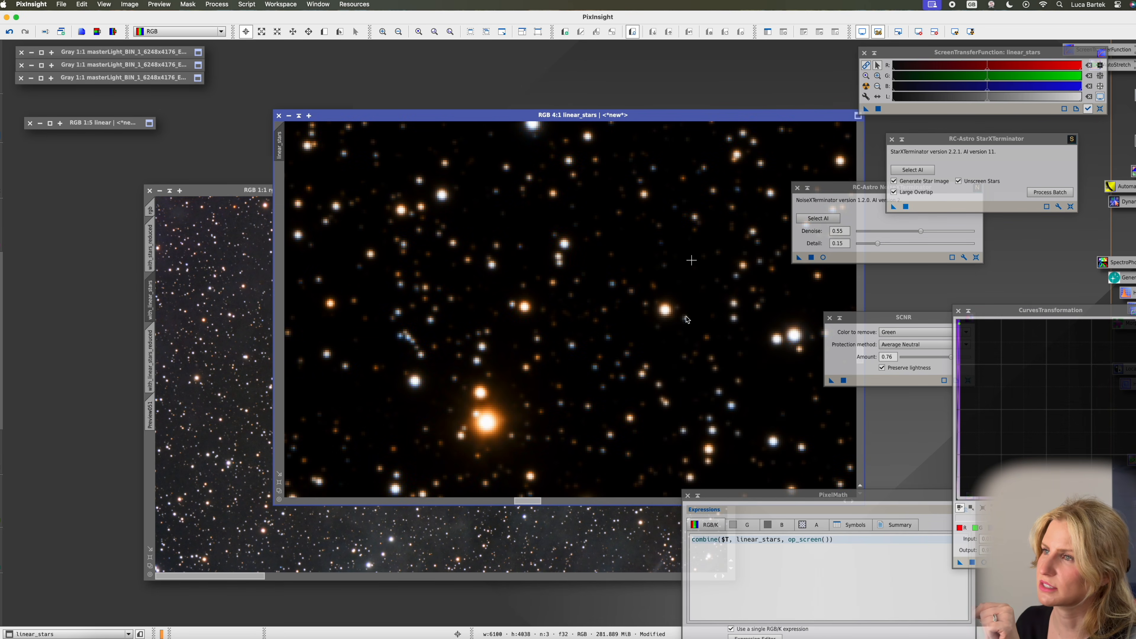
scroll(685, 322, down, 8)
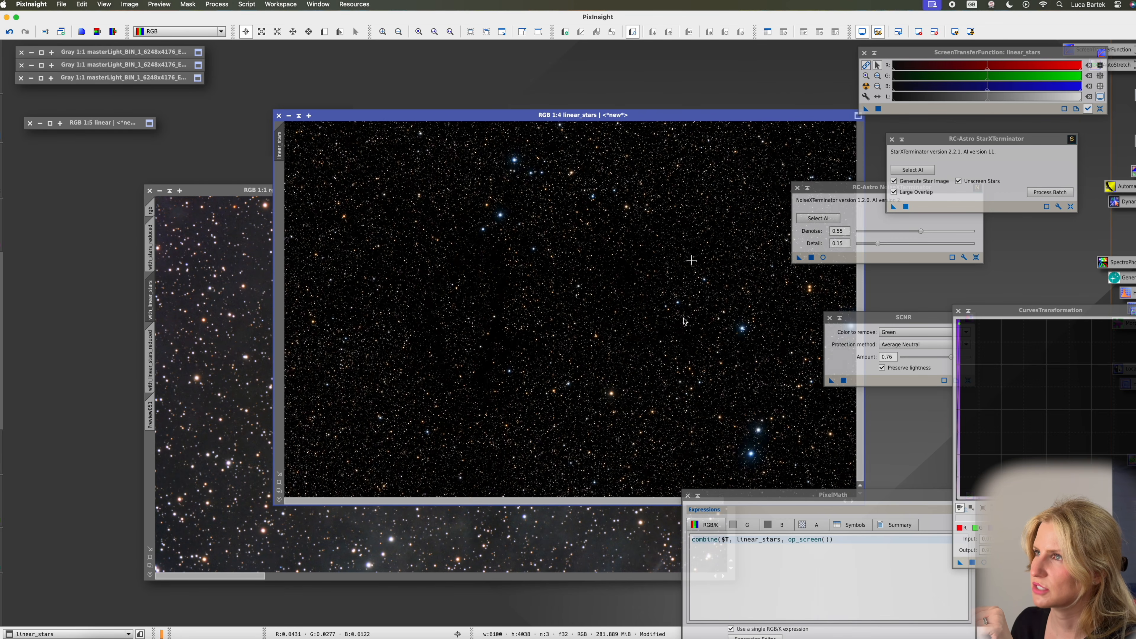
Try the CurvesTransformation on linear_stars again, revert it, and inspect the star colors at closer and wider zoom
click(973, 565)
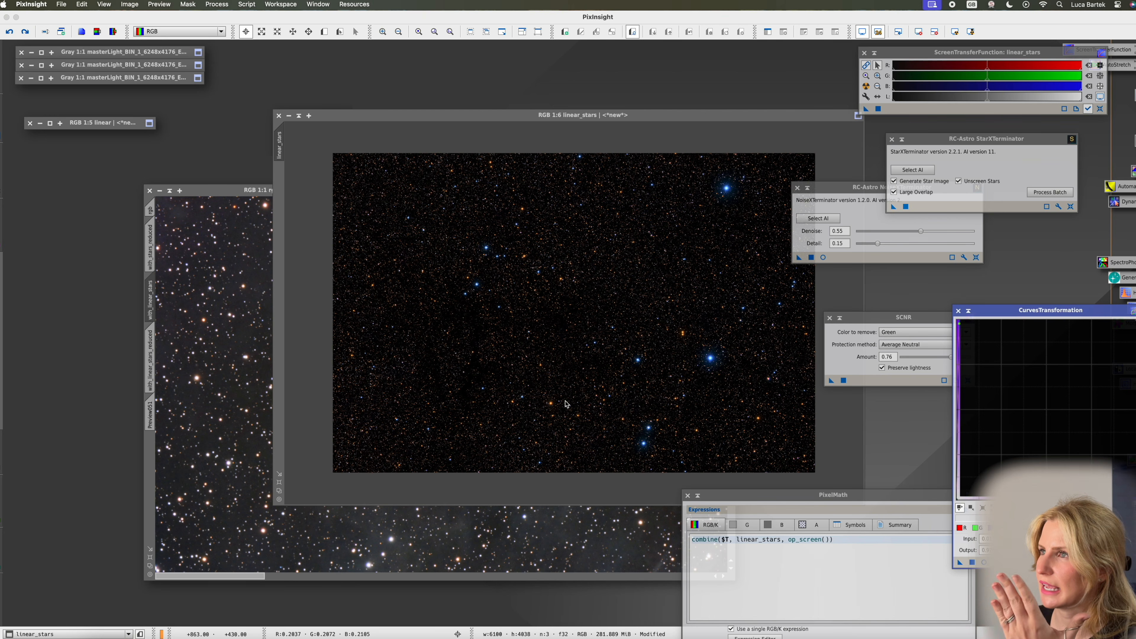
right_click(661, 280)
key(Escape)
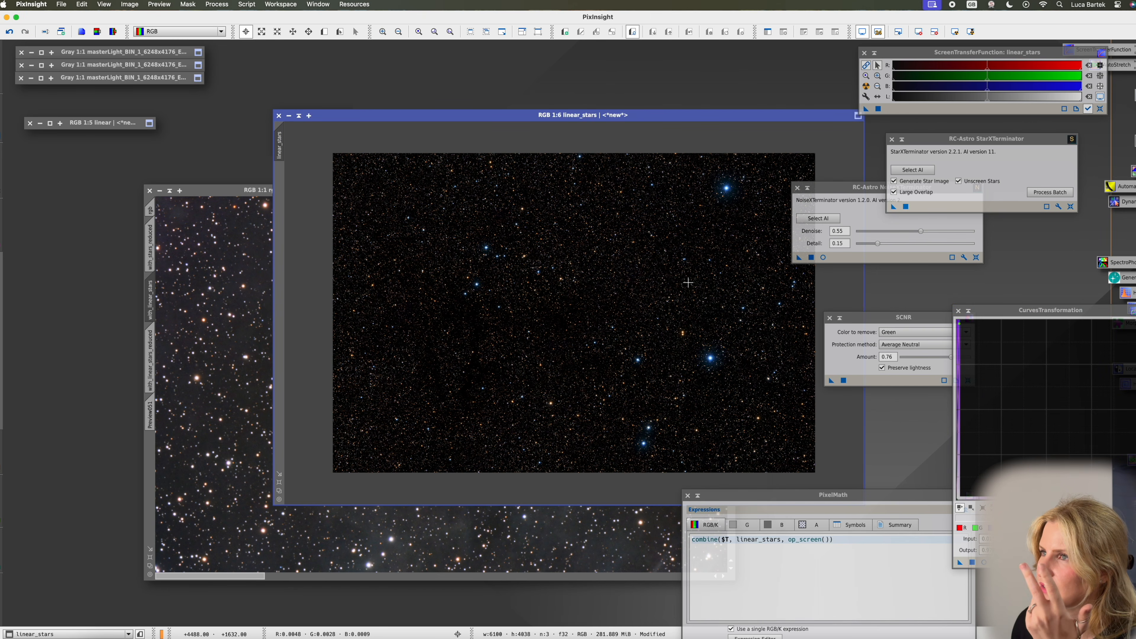
scroll(684, 405, up, 4)
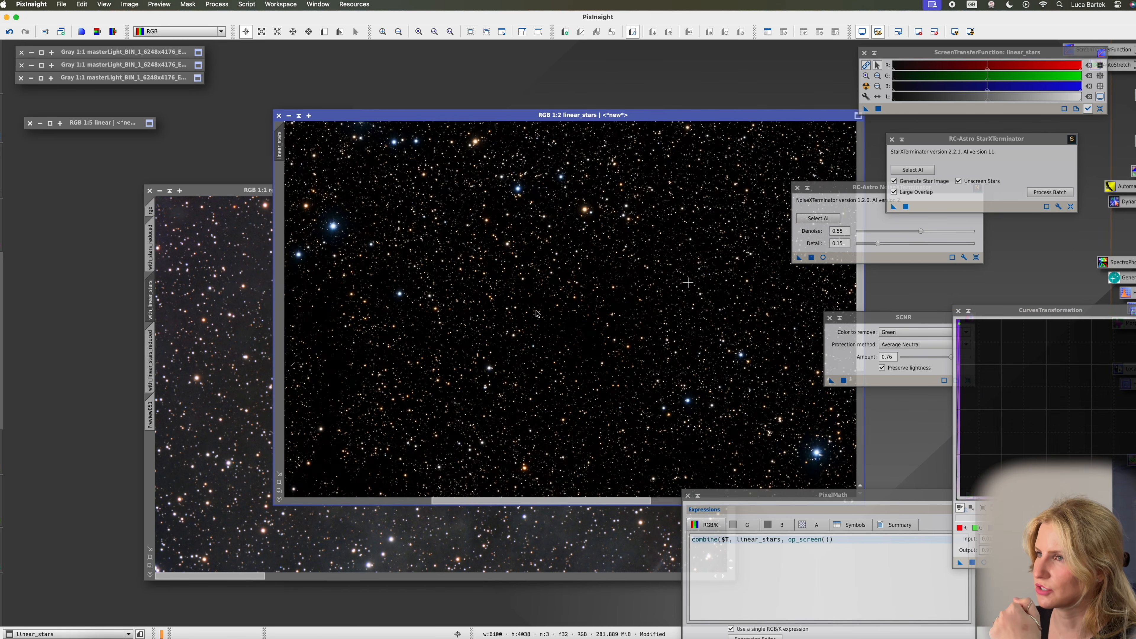
scroll(601, 365, down, 3)
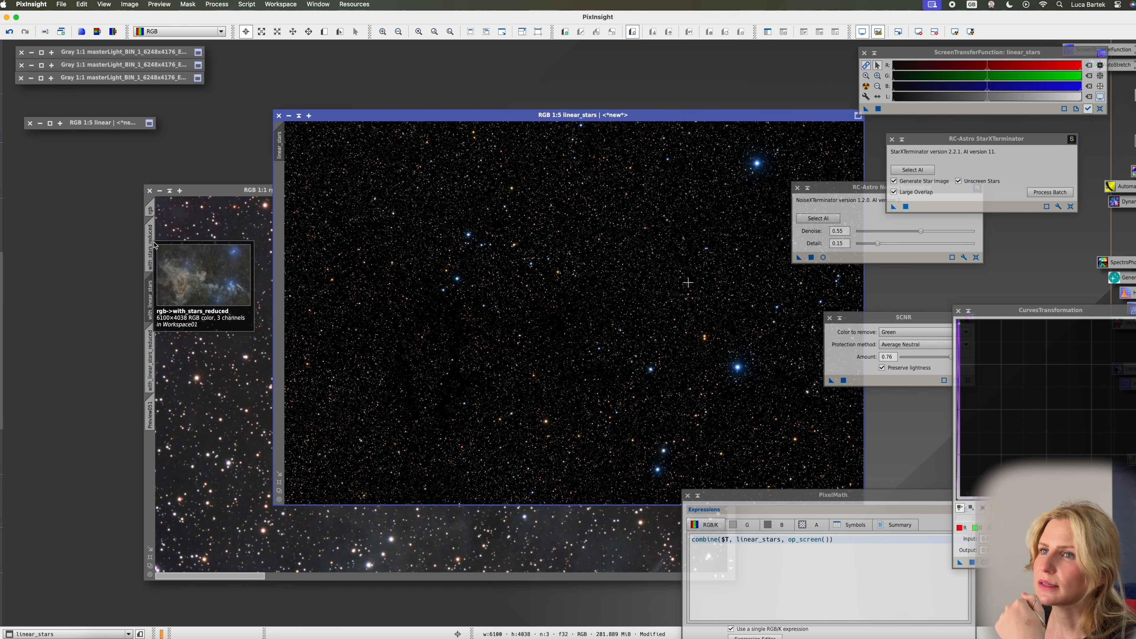
Start a CurvesTransformation real-time preview of the starless rgb image and raise the saturation curve steeply
click(151, 211)
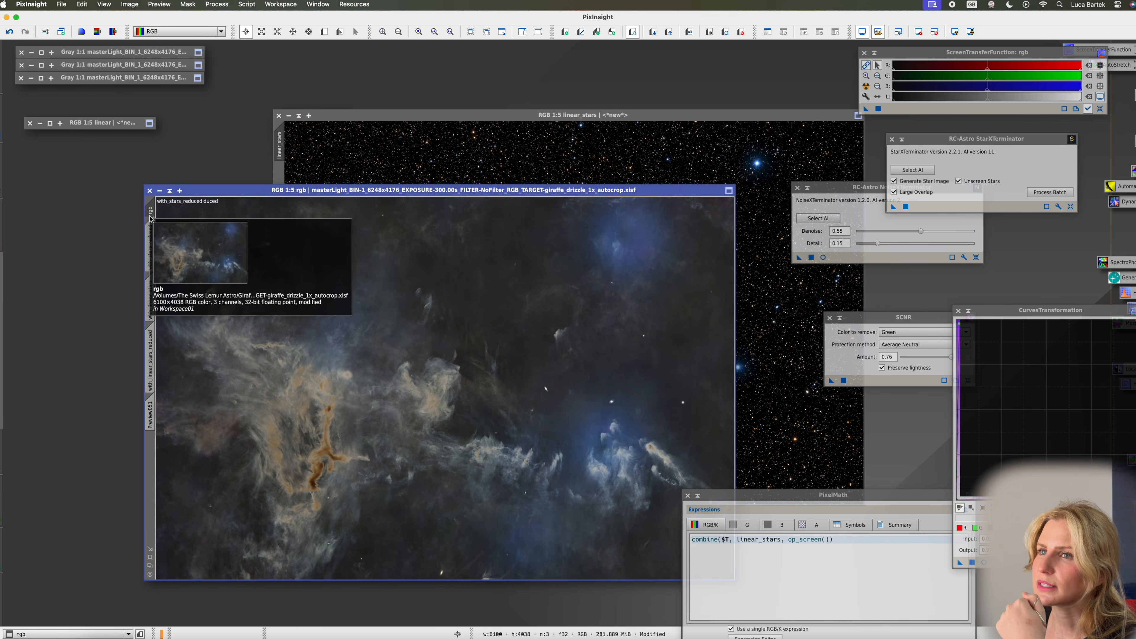
click(150, 299)
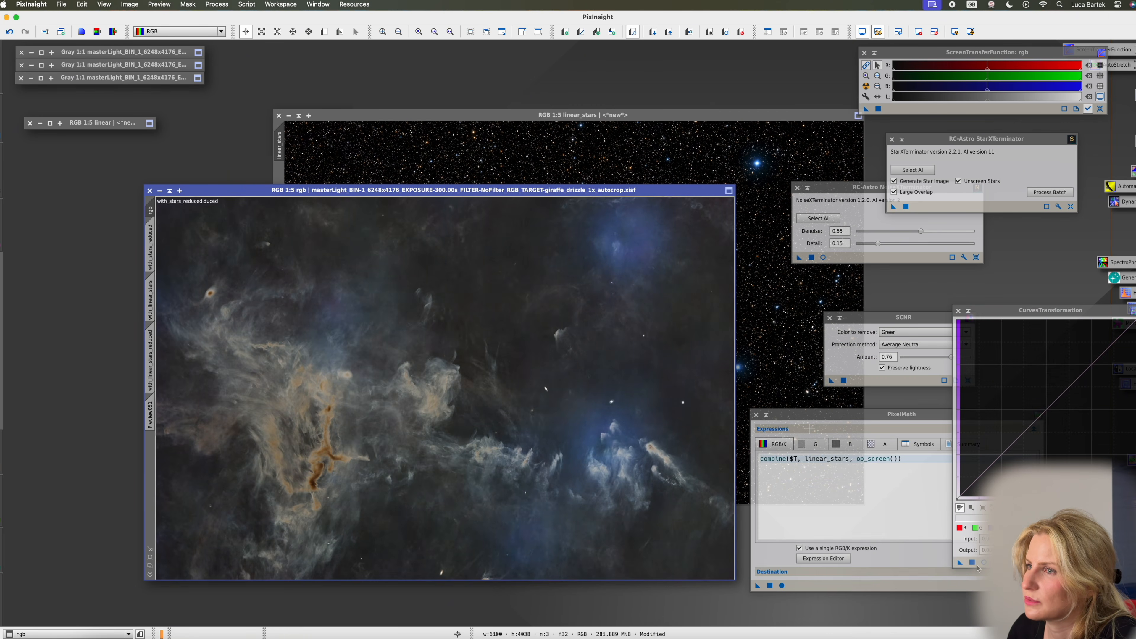
click(984, 562)
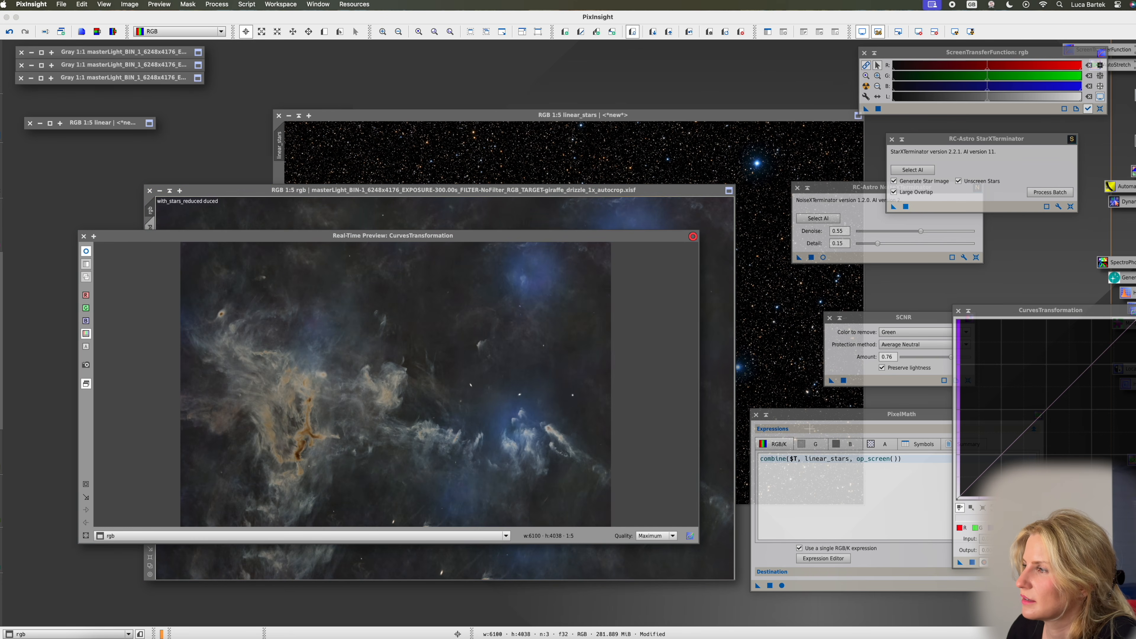
drag(1073, 436, 989, 345)
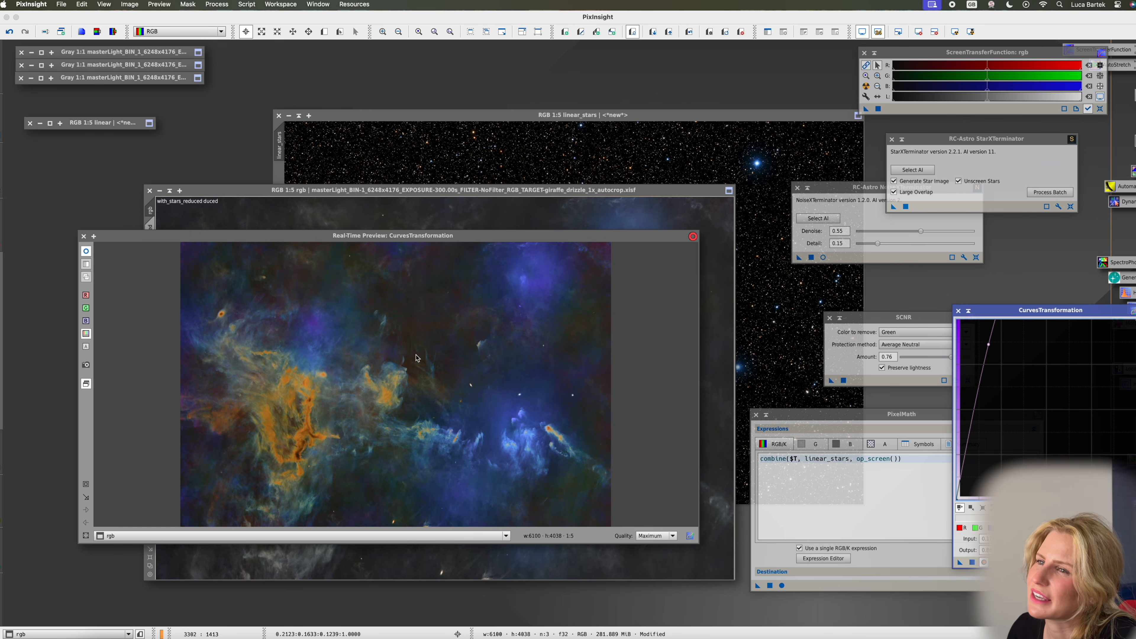
Shift the CIE a* red-green curve slightly near its midpoint, judging rgb's color balance in the strongly saturated real-time preview
click(1070, 528)
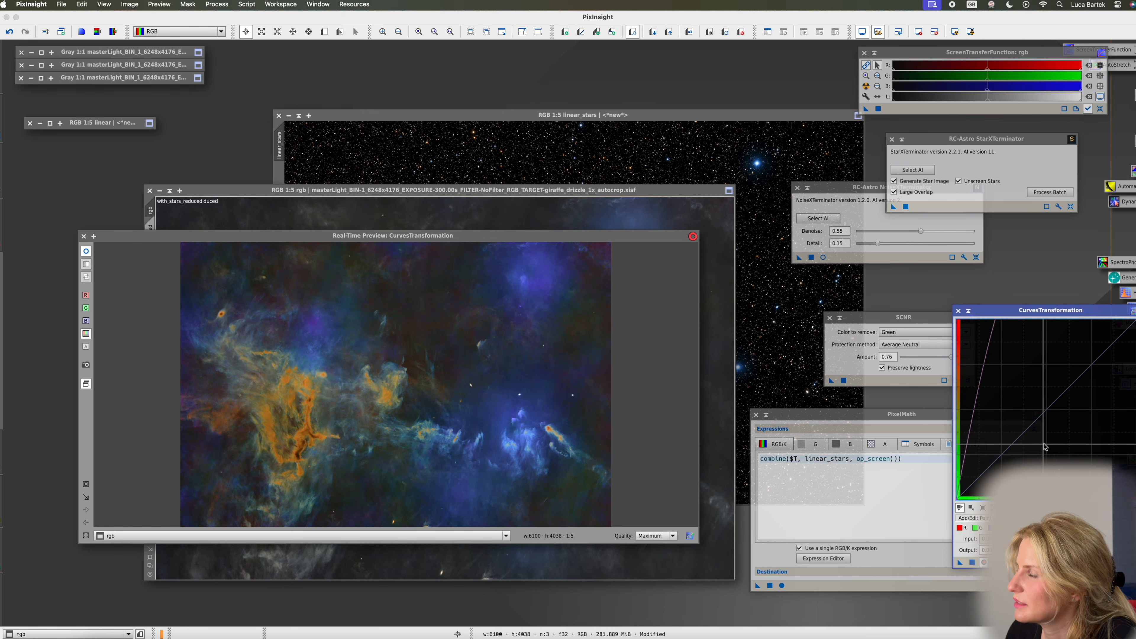
drag(1049, 416, 1049, 413)
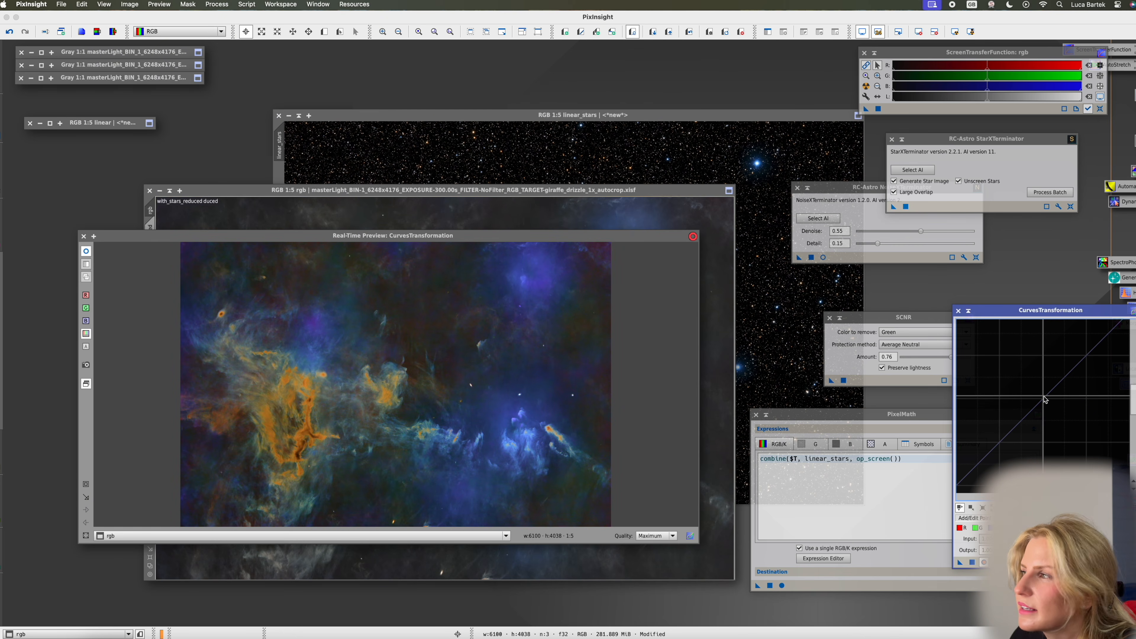
click(1045, 407)
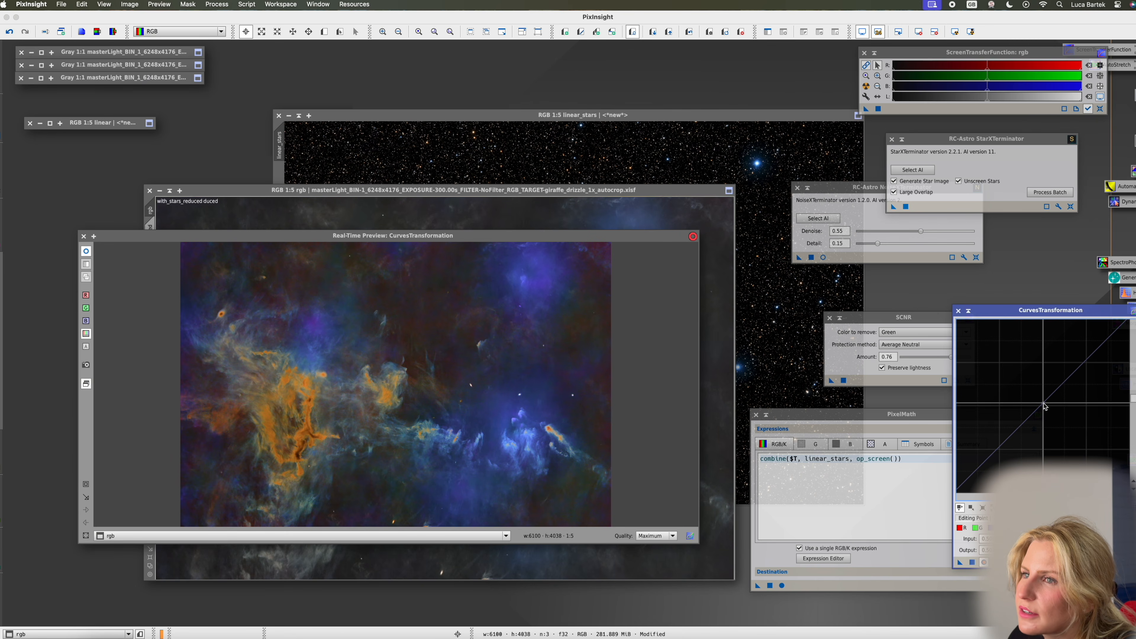
drag(1044, 403, 1043, 403)
Return the saturation curve to a straight line and apply the CIE a* curve adjustment to rgb
click(87, 252)
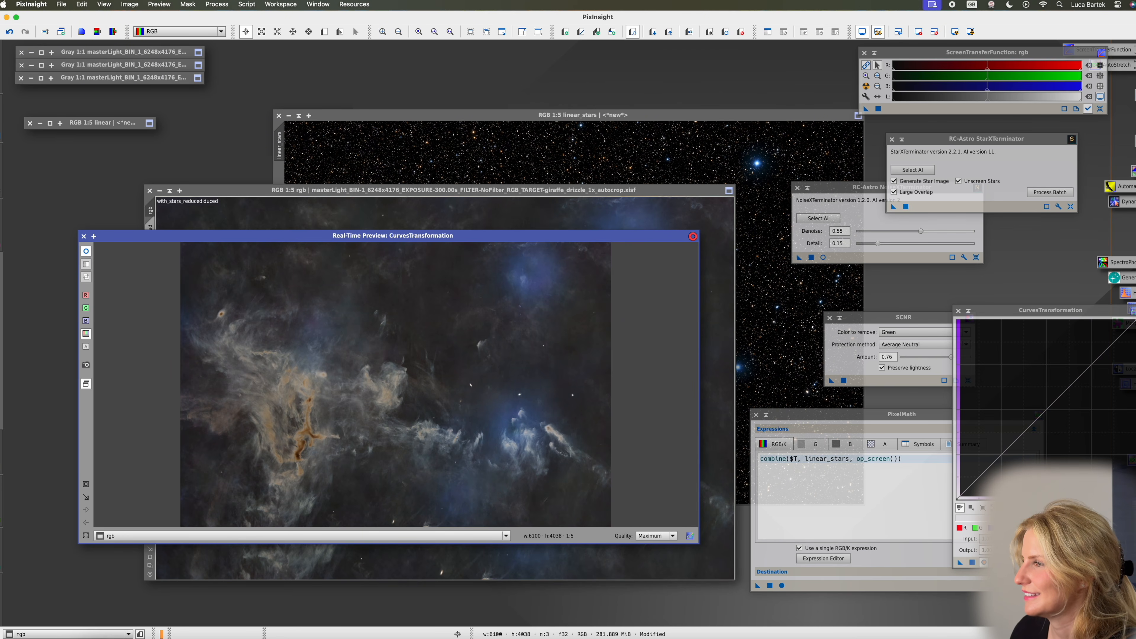
click(1047, 410)
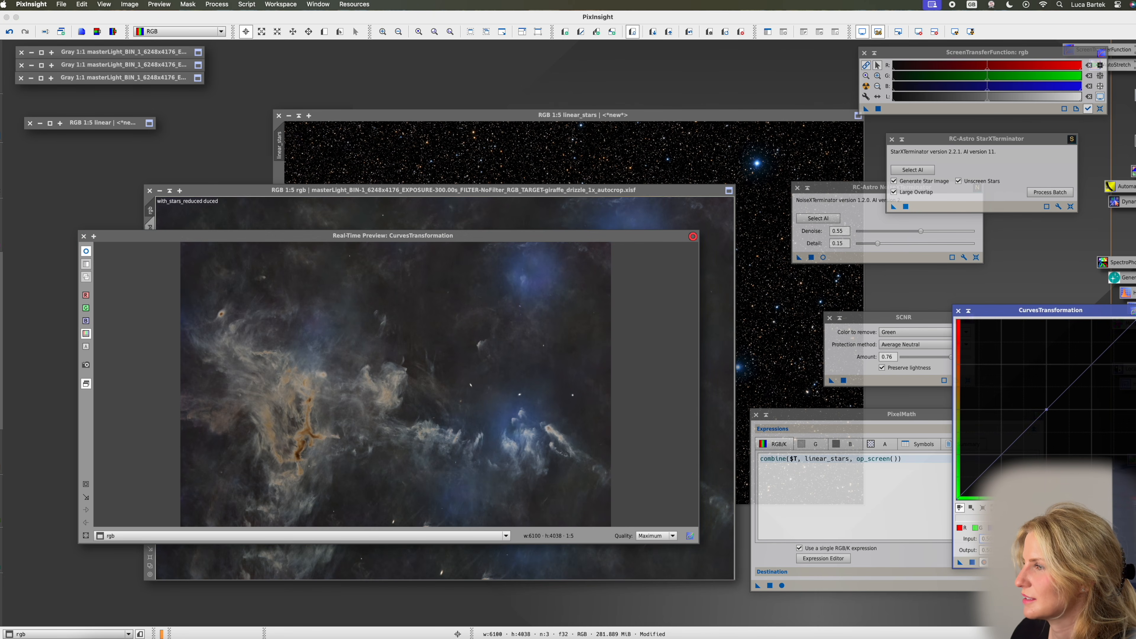
drag(962, 565, 716, 427)
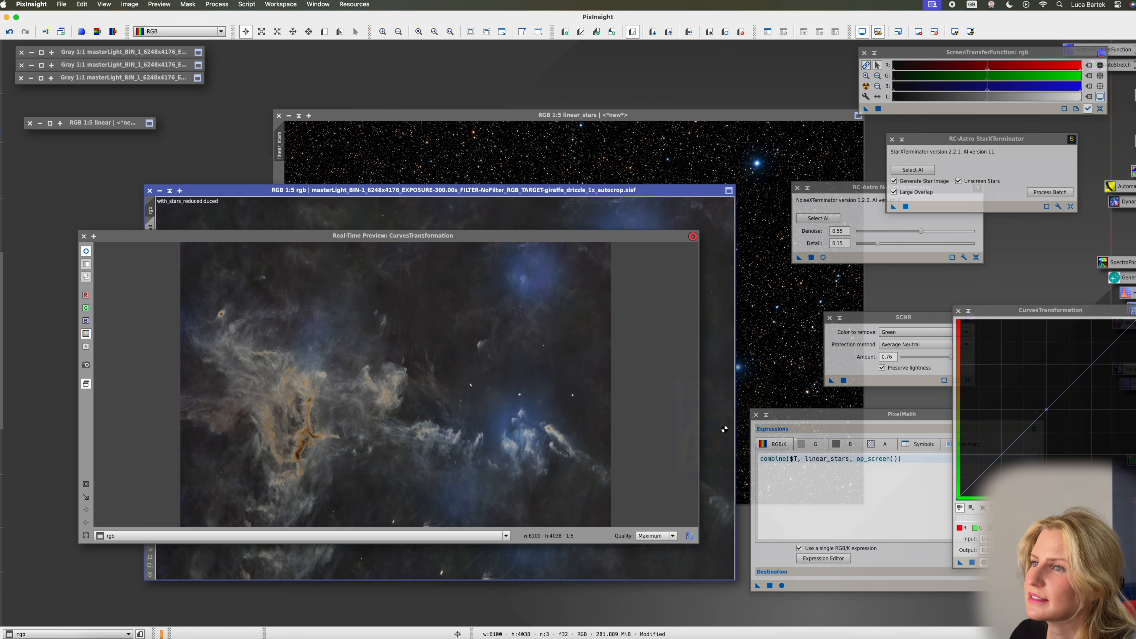
Temporarily raise the saturation curve steeply again and nudge the CIE b* yellow-blue curve near its midpoint
drag(1046, 409, 976, 350)
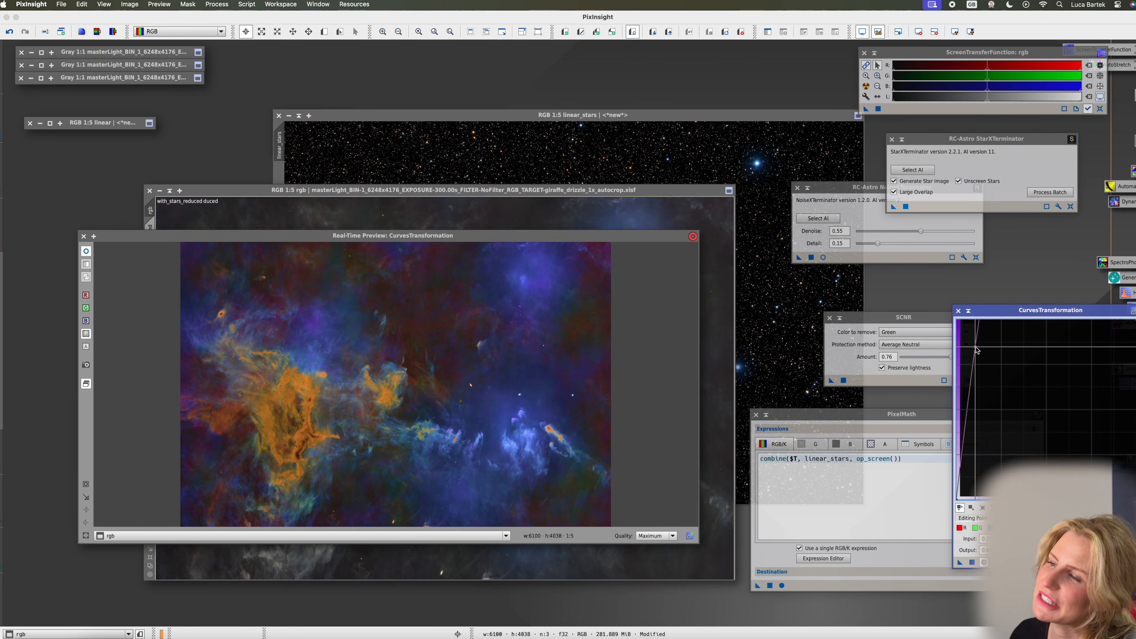
drag(976, 350, 988, 347)
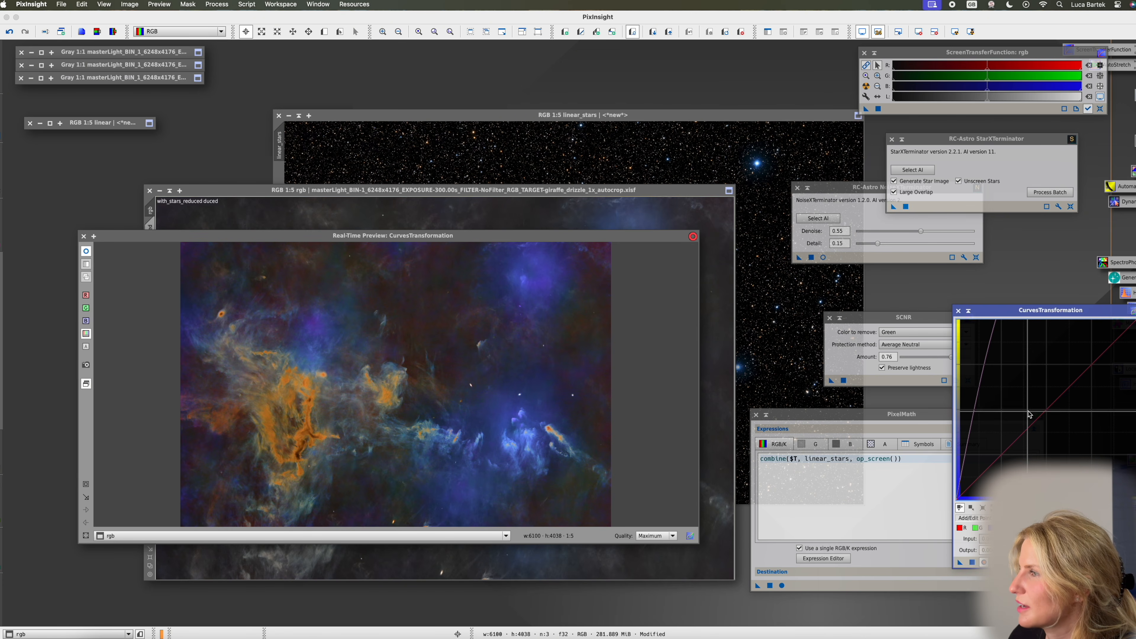
drag(1076, 412, 1057, 388)
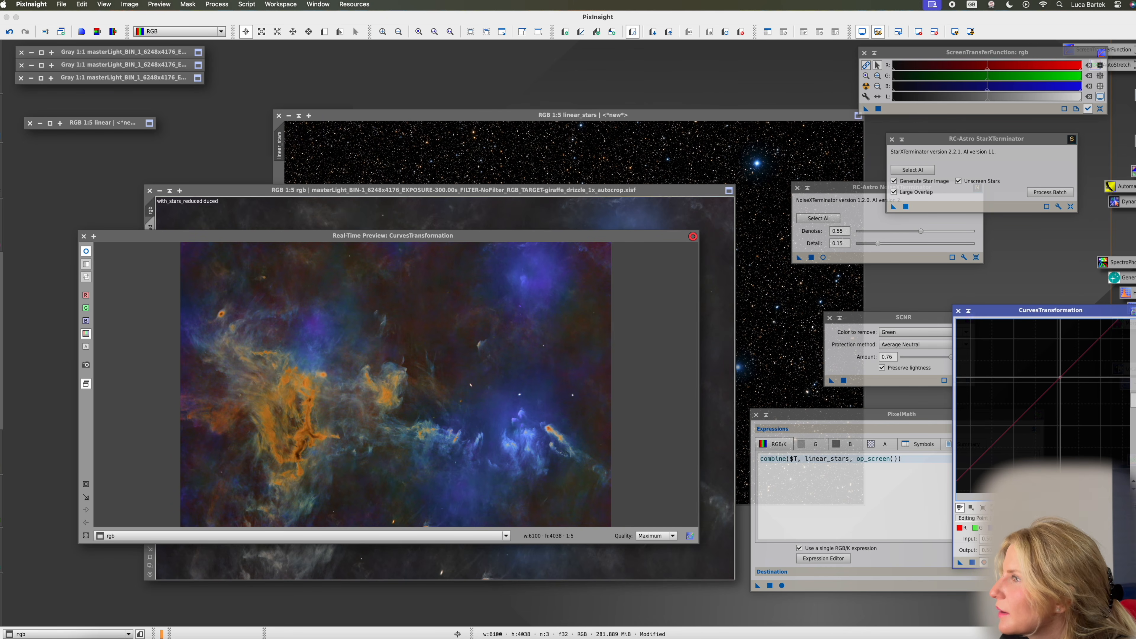
click(1058, 381)
drag(1057, 379, 1057, 381)
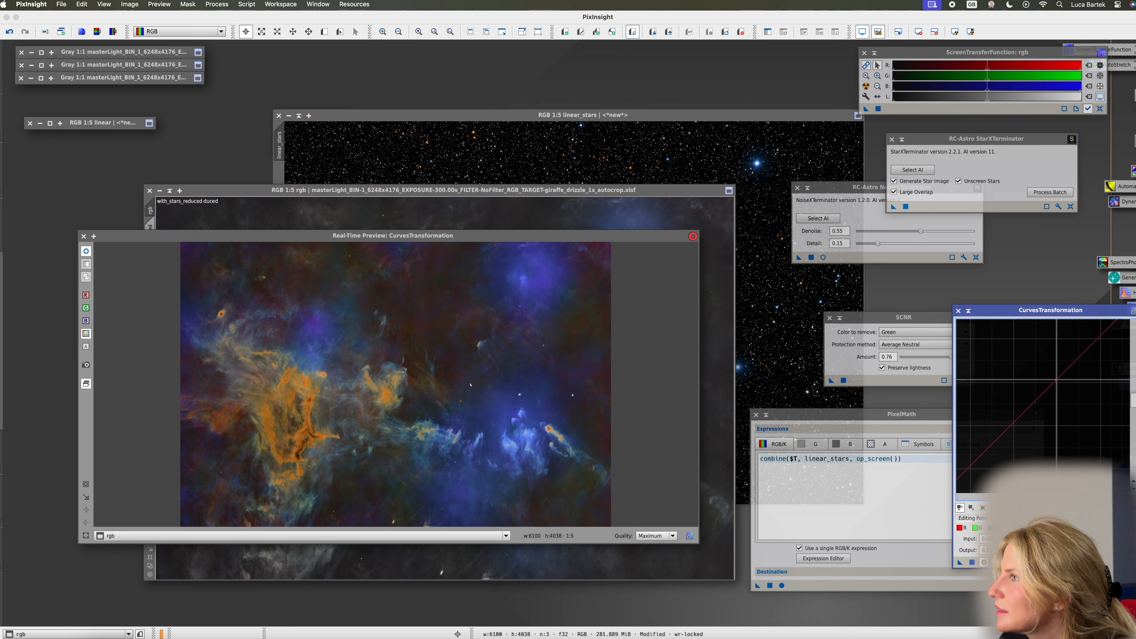
scroll(1080, 469, up, 2)
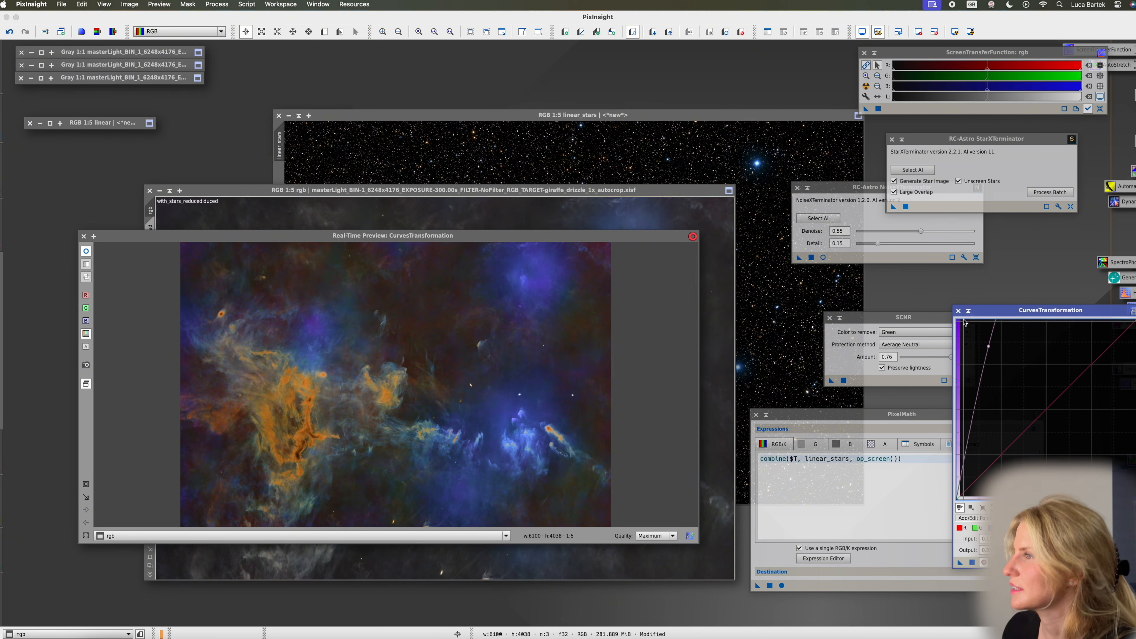
Straighten the saturation curve, compare rgb with and without the adjustment, and apply the CIE b* curve to rgb
drag(990, 351, 1055, 385)
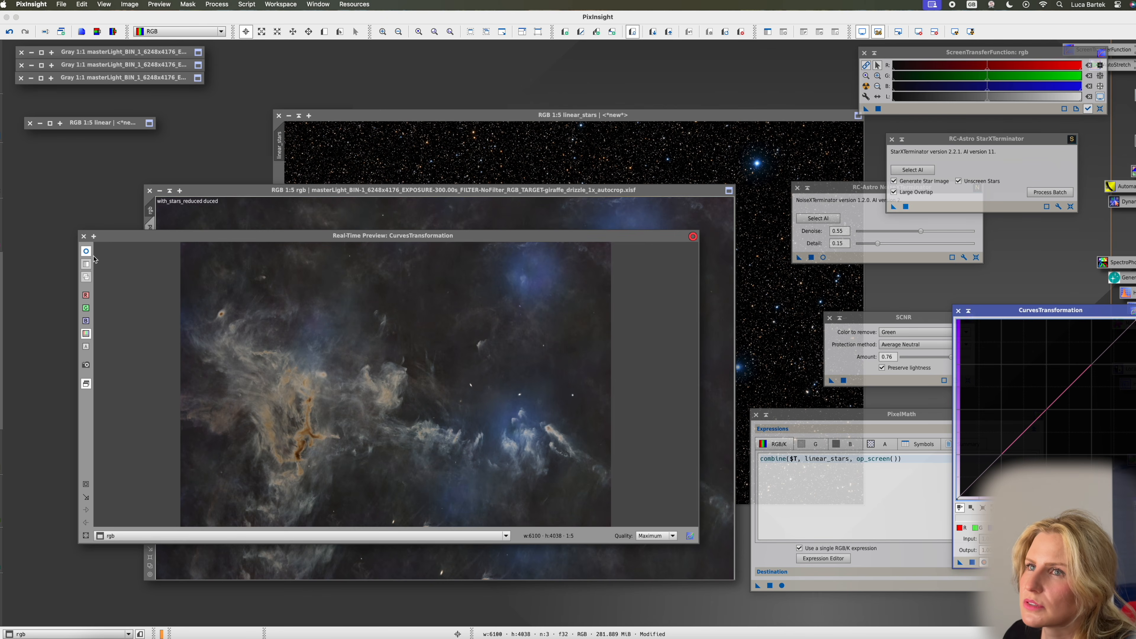
click(84, 253)
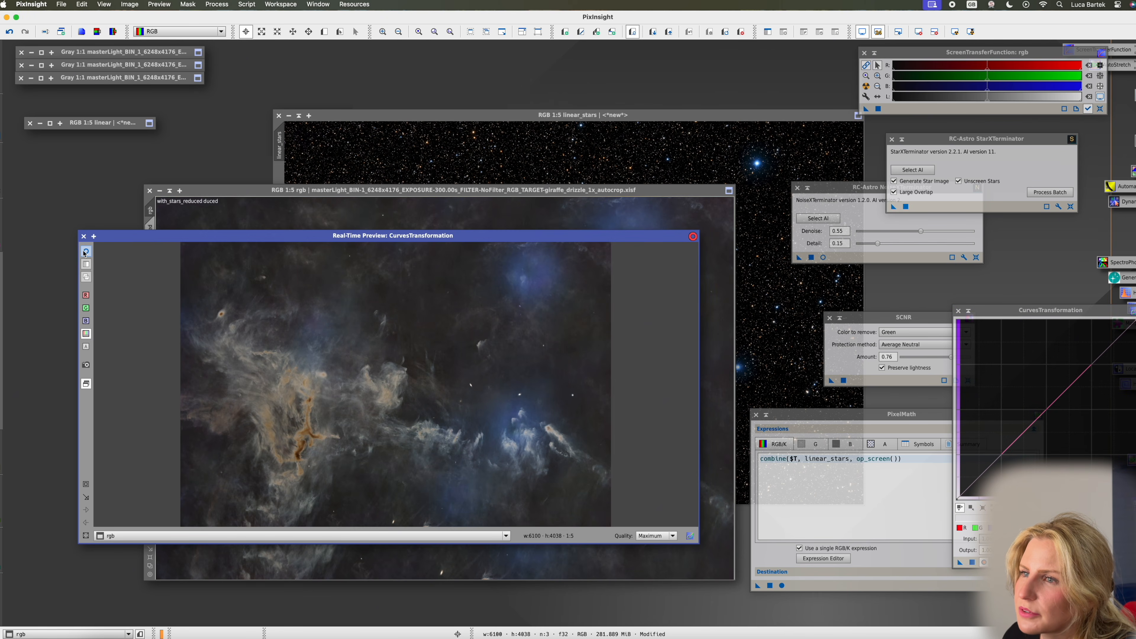
click(83, 235)
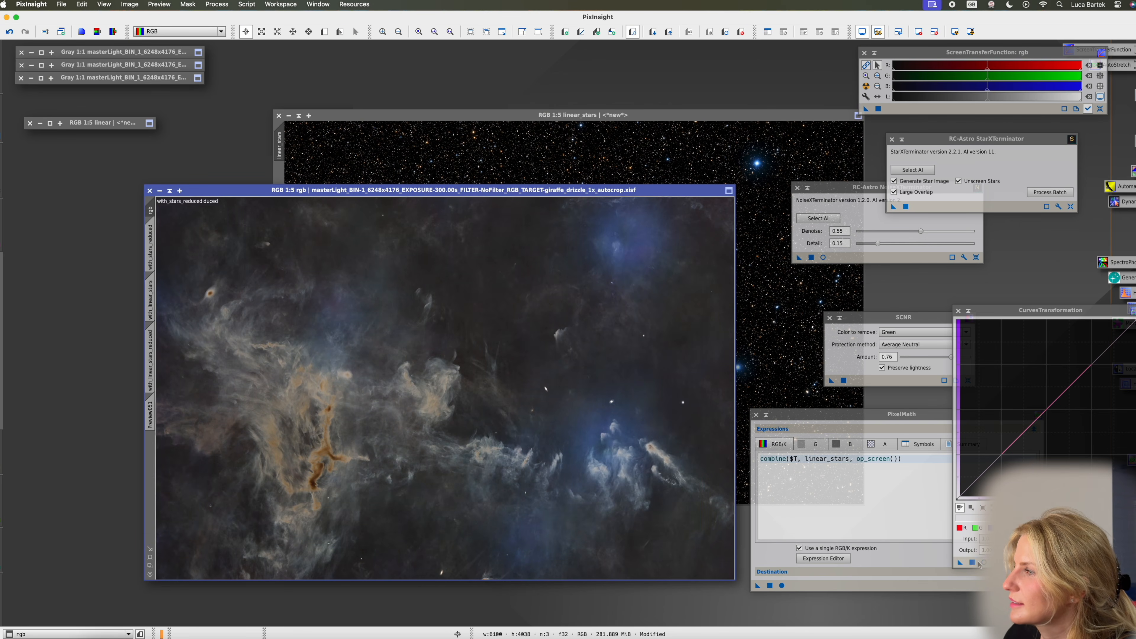
click(959, 312)
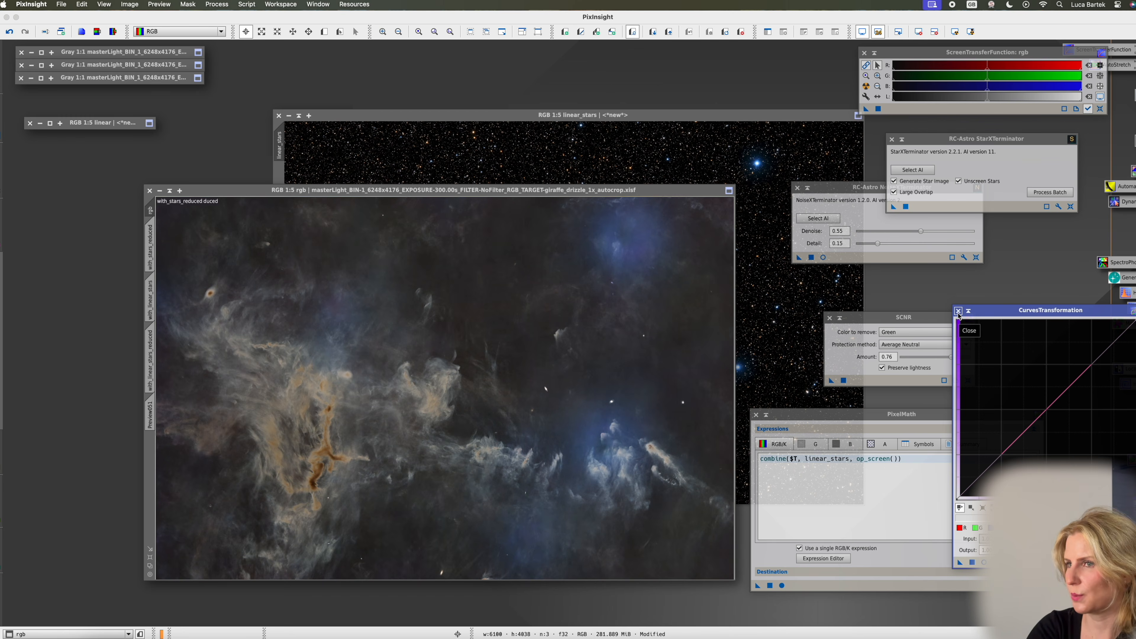
Define a new preview region around the orange-brown nebula core in rgb and open it with the whole region in view
click(984, 562)
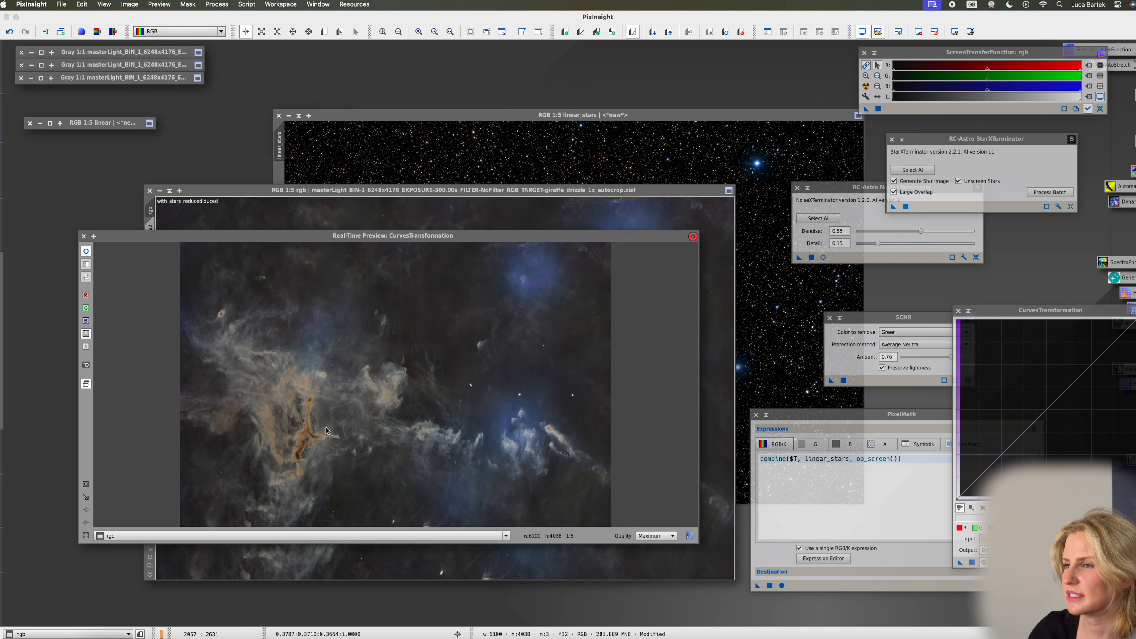
click(84, 236)
key(alt+n)
drag(168, 315, 466, 561)
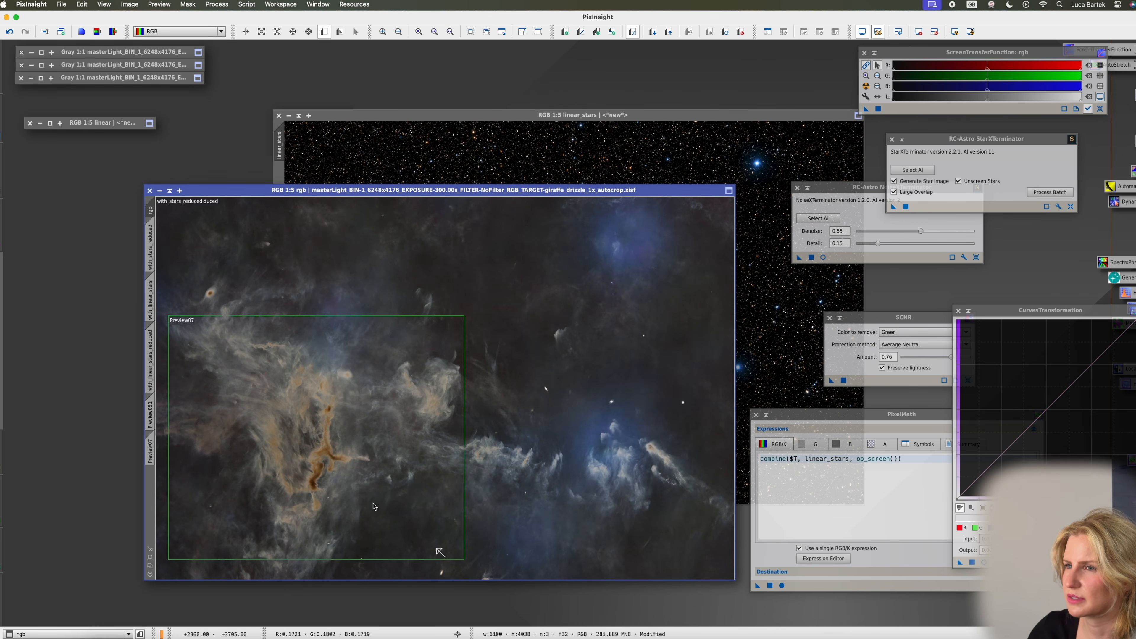
click(149, 447)
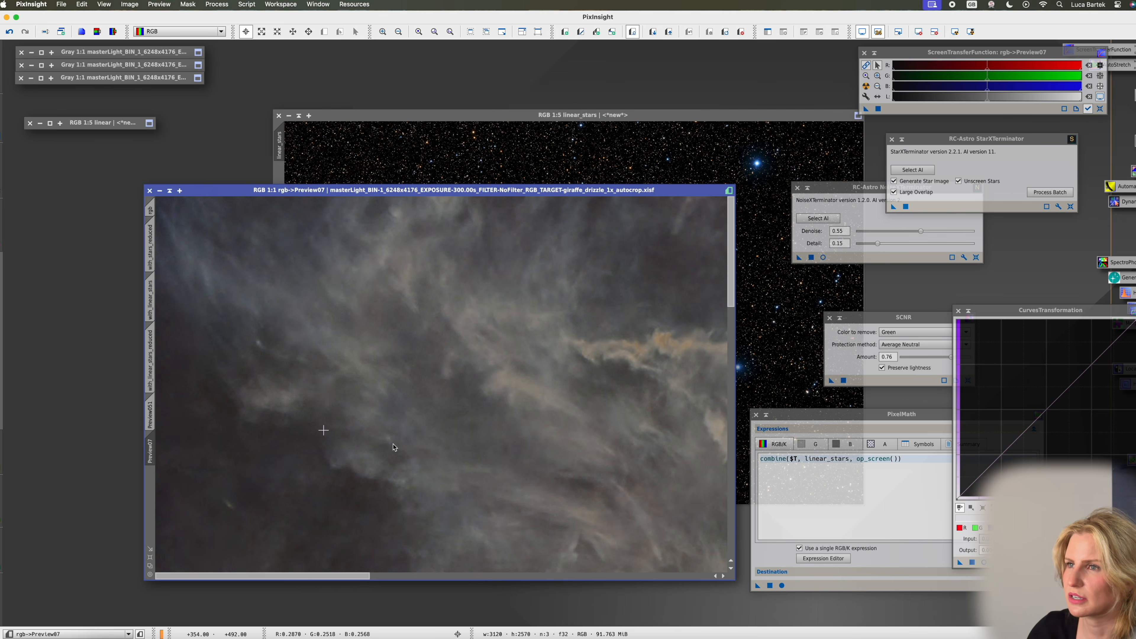
scroll(323, 432, down, 3)
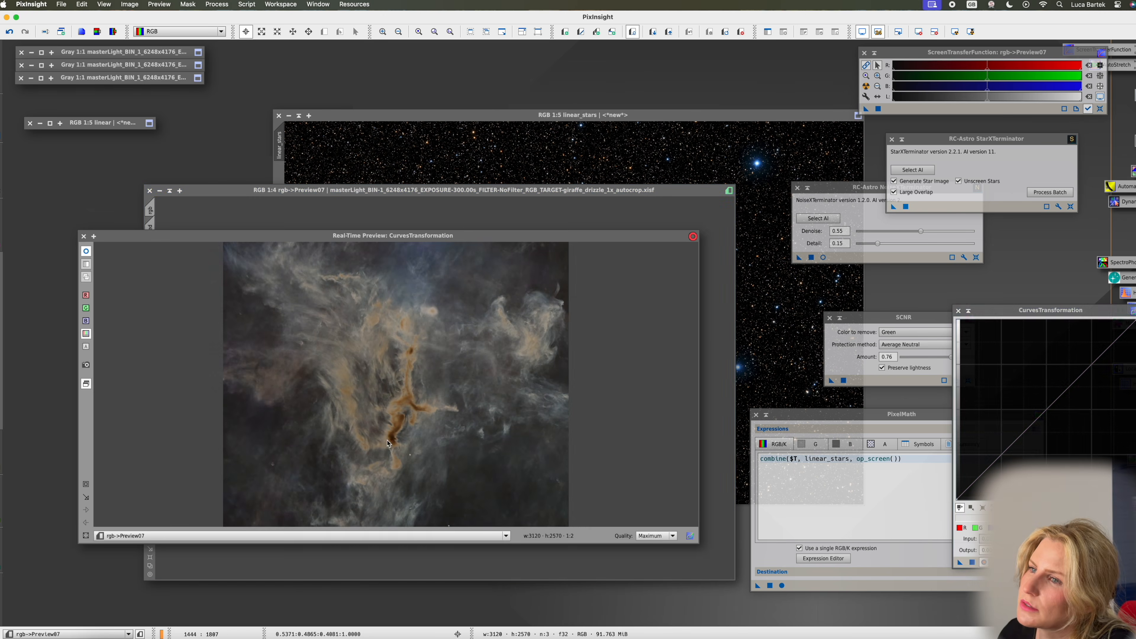
Shape a gentle RGB/K S-curve on the nebula core region in the real-time preview, lifting the midtones and holding down the shadows
click(394, 443)
mouse_move(393, 442)
mouse_down()
mouse_move(543, 338)
mouse_move(523, 345)
mouse_up()
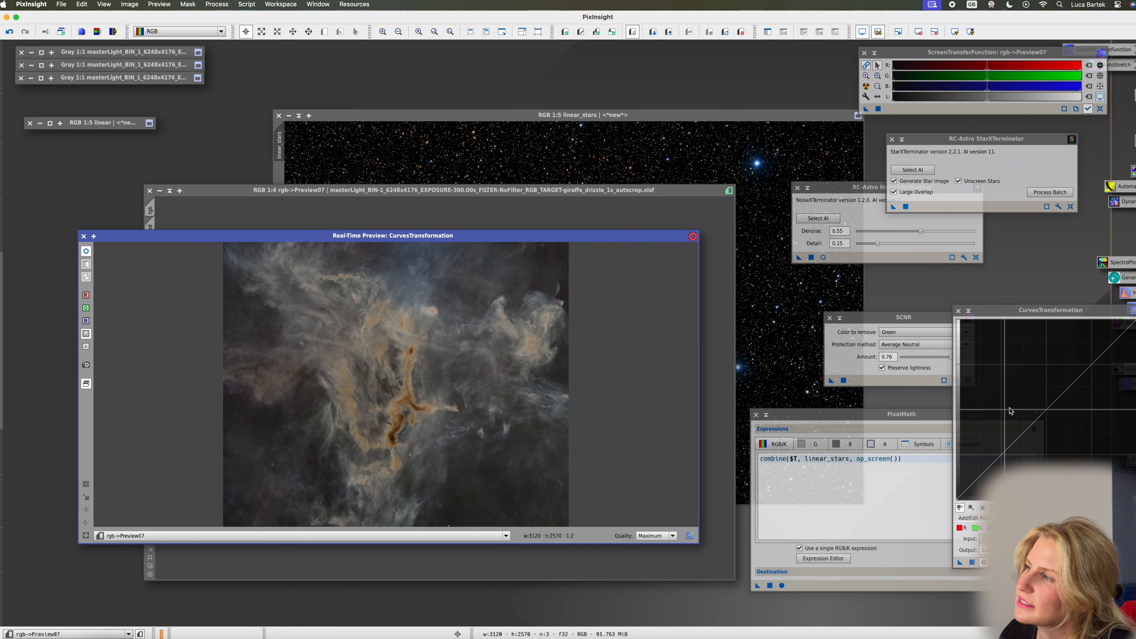
click(1050, 395)
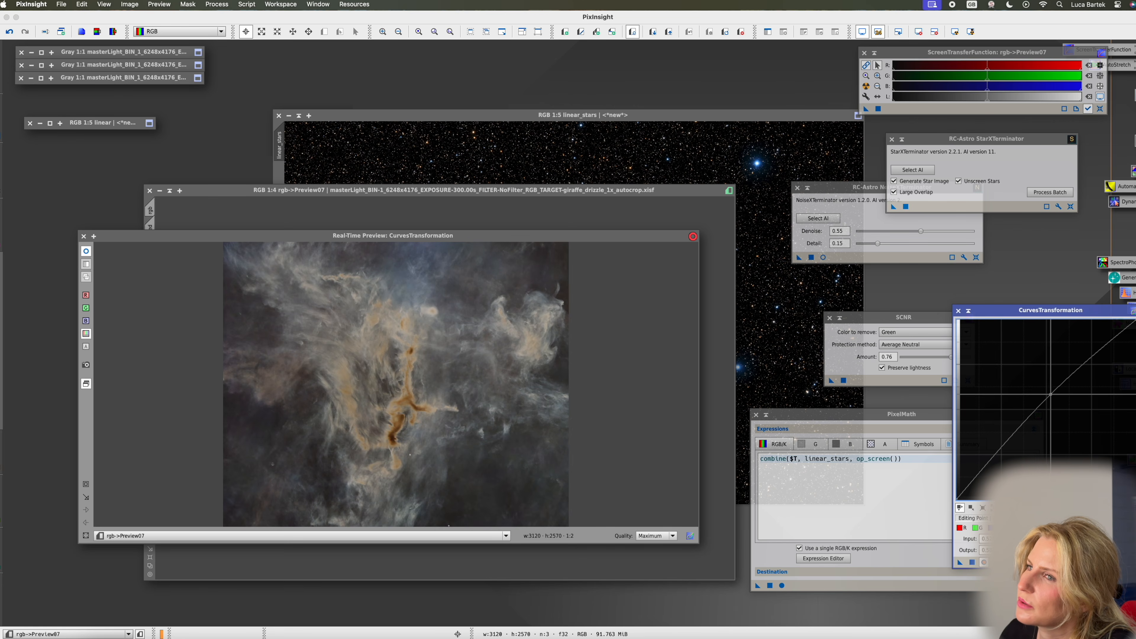
click(1001, 451)
drag(1002, 451, 1004, 455)
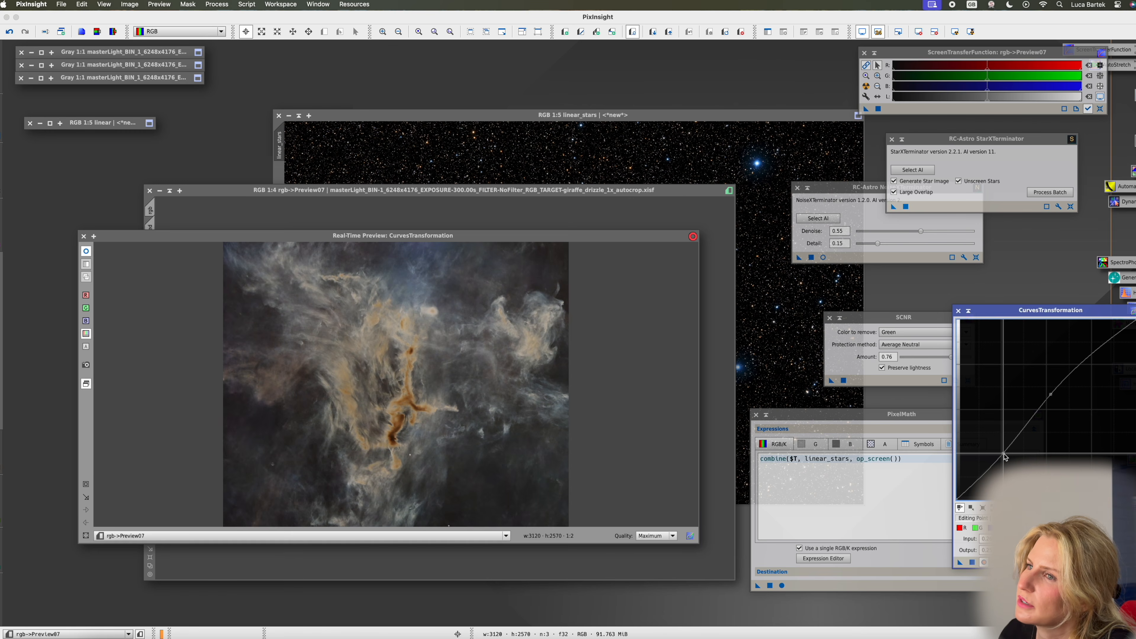
click(196, 319)
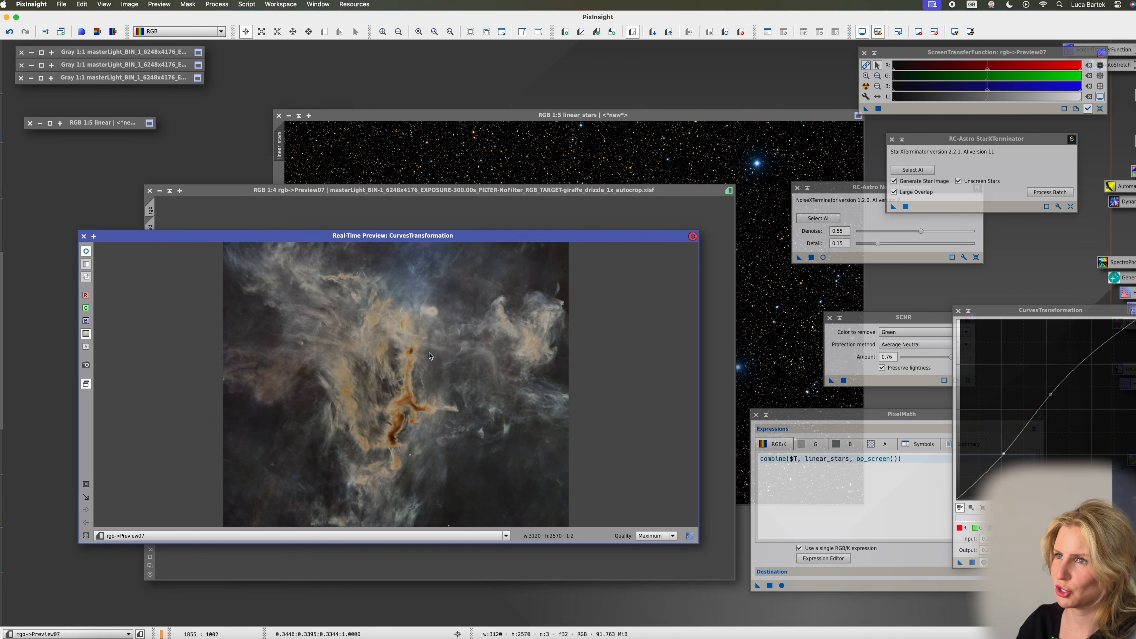
Check the S-curve in a real-time preview of the full rgb image and apply it
click(84, 236)
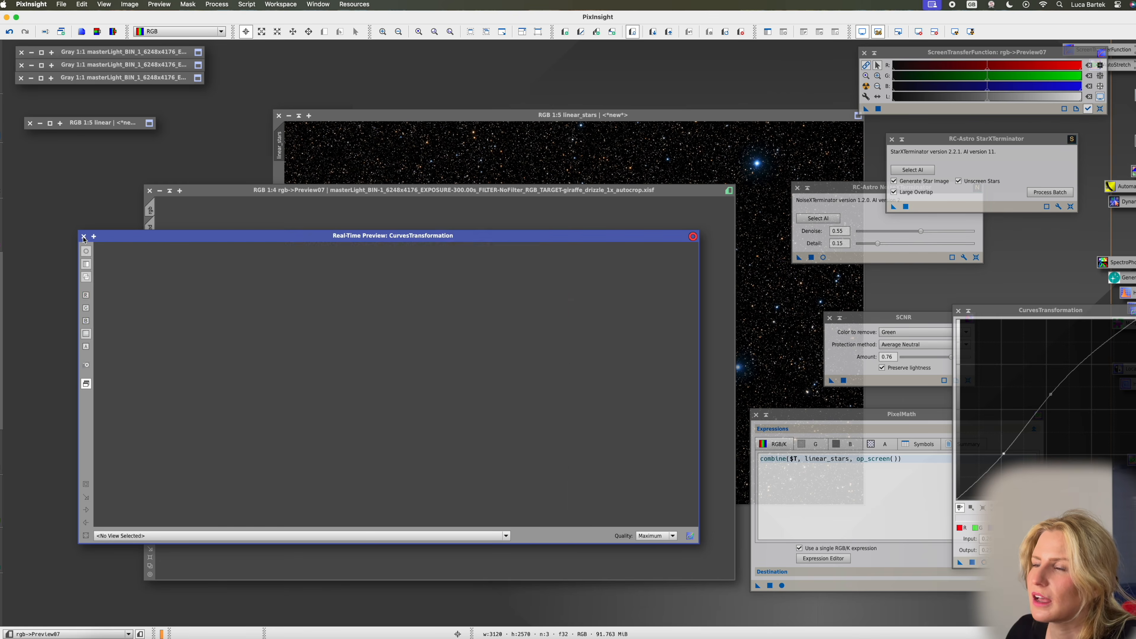
click(148, 218)
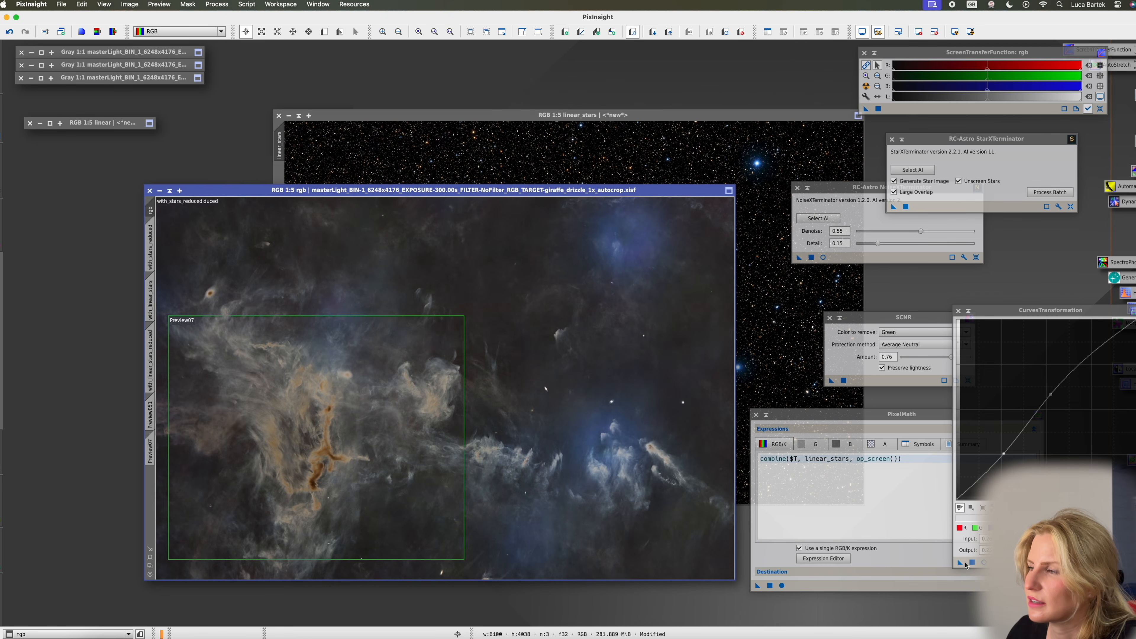
click(981, 563)
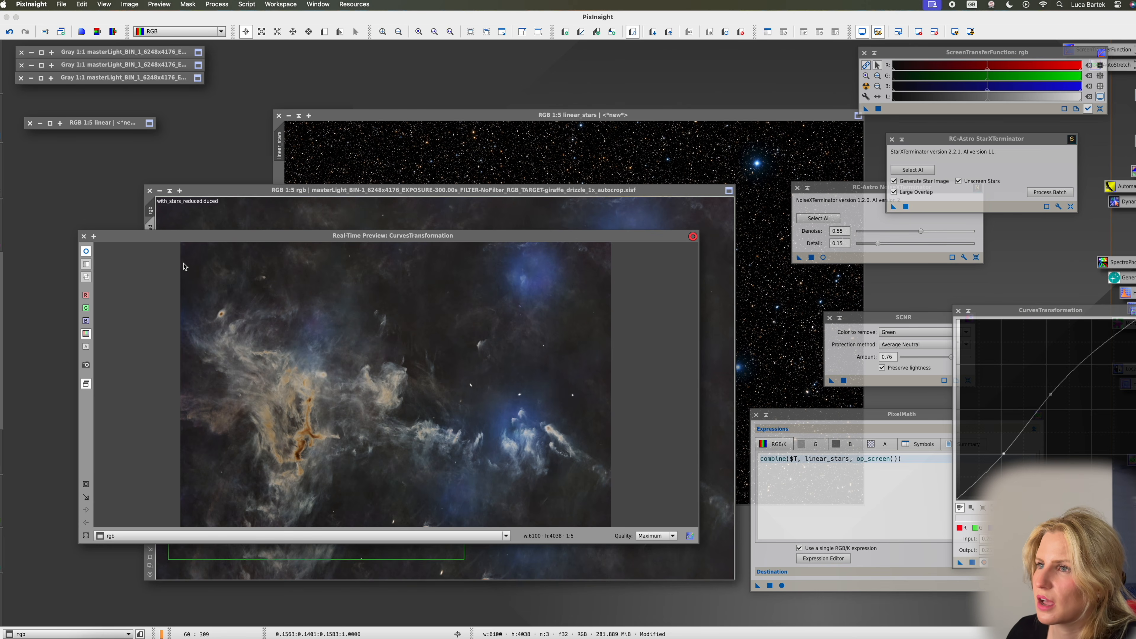
click(83, 236)
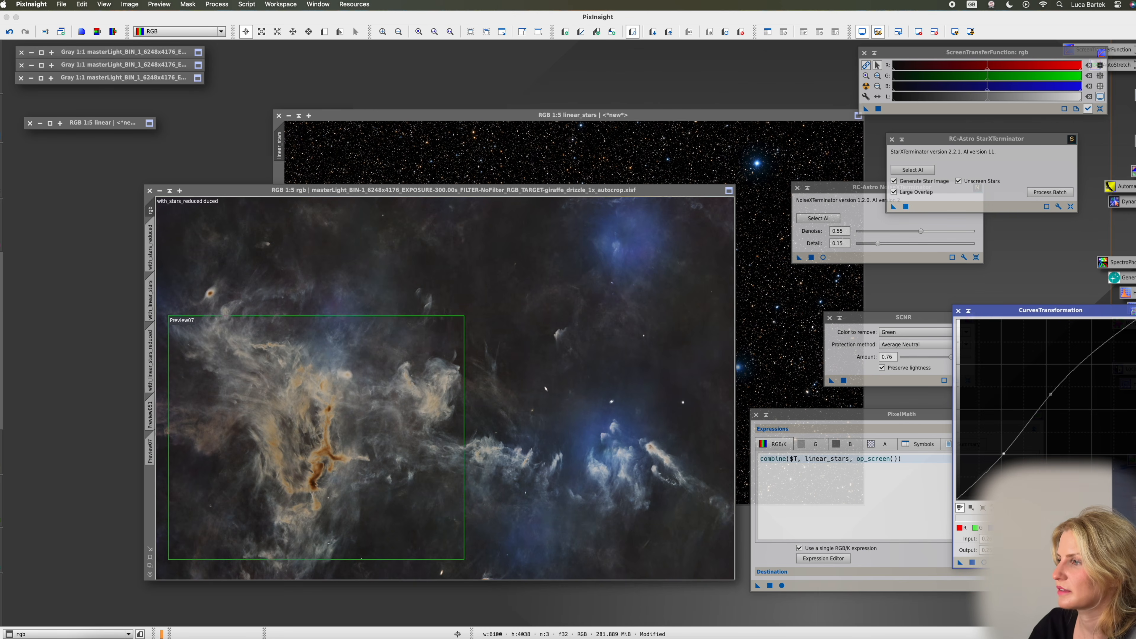
Reset the curves and start a slight CIE b* adjustment in a real-time preview of rgb, then close the preview
click(1133, 562)
click(984, 562)
click(1129, 528)
scroll(1107, 449, up, 5)
scroll(1106, 449, down, 3)
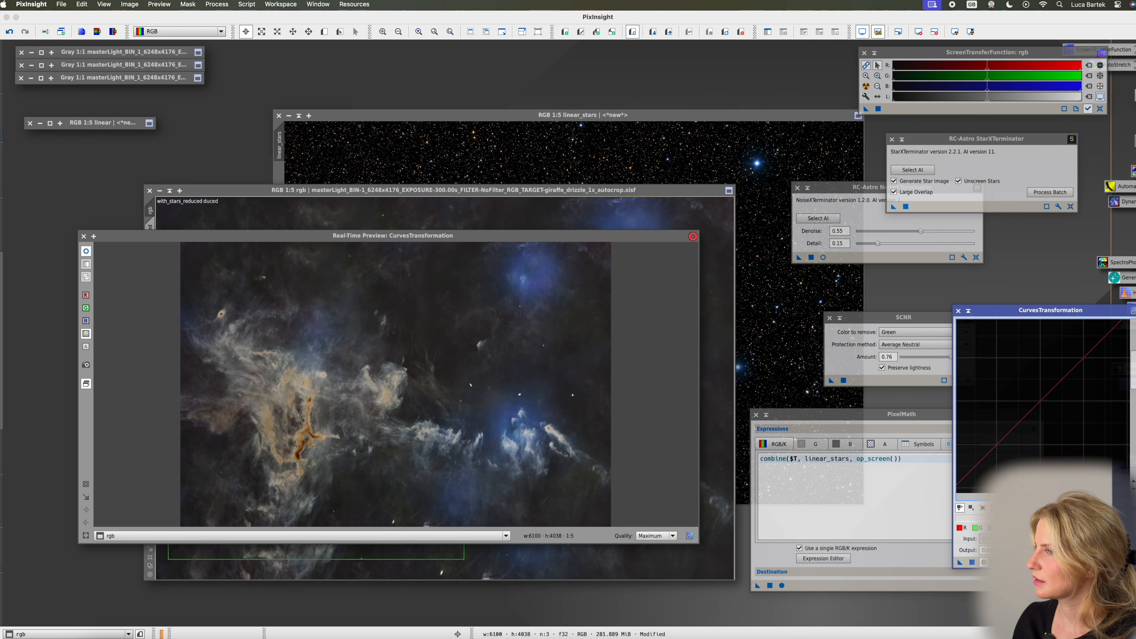
click(84, 236)
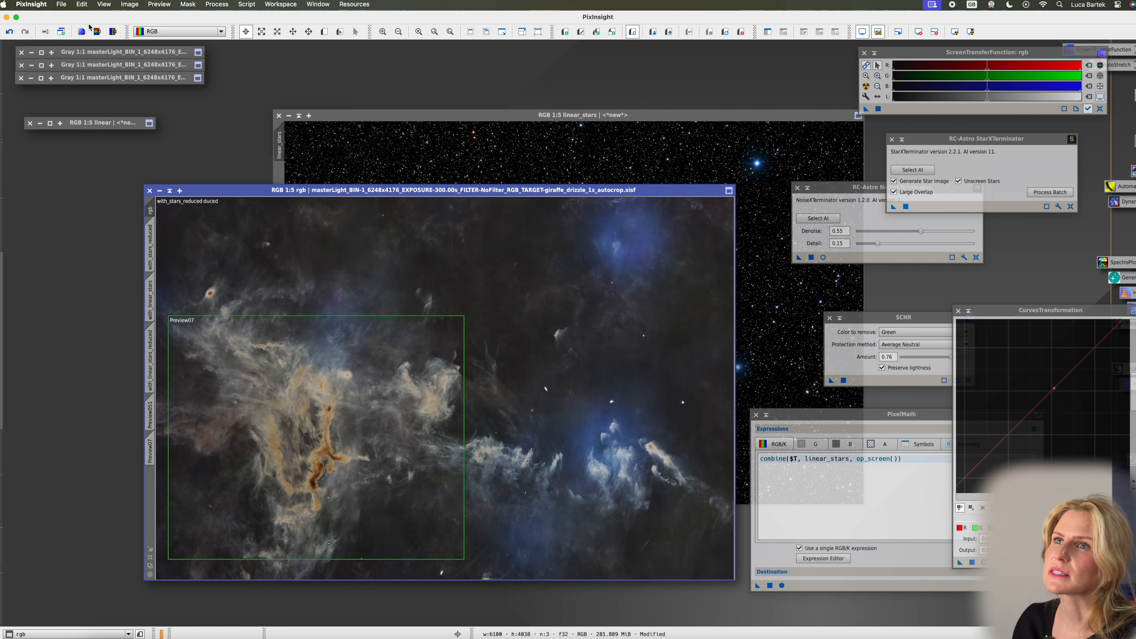
Extract the CIE L* lightness from rgb, load it as rgb's mask, and hide the mask overlay
click(97, 31)
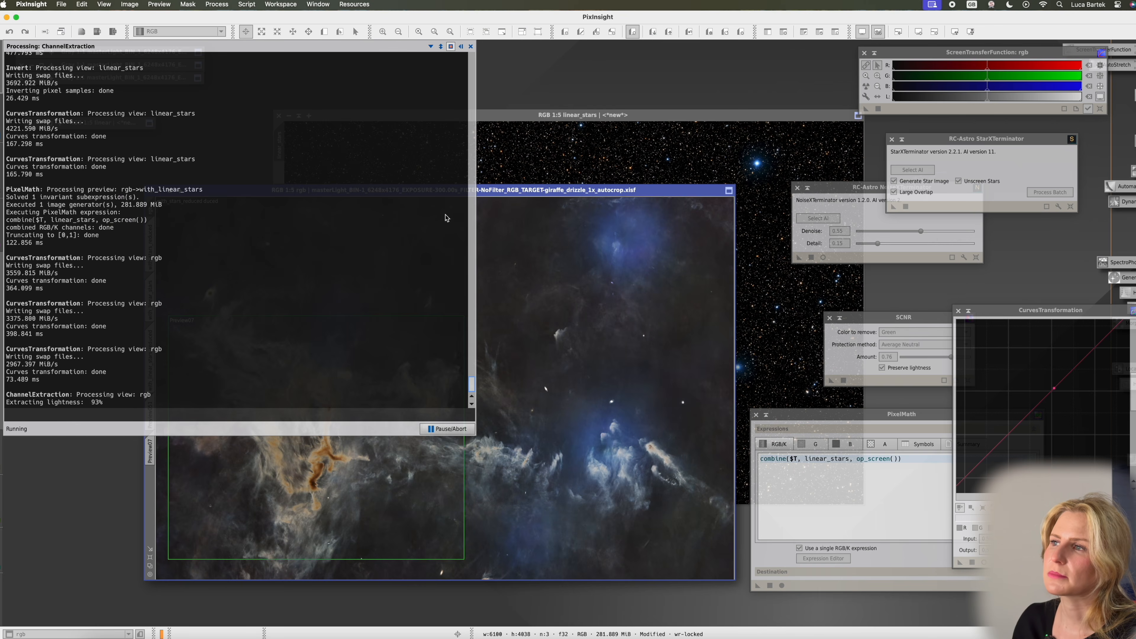
drag(457, 180, 150, 487)
right_click(340, 251)
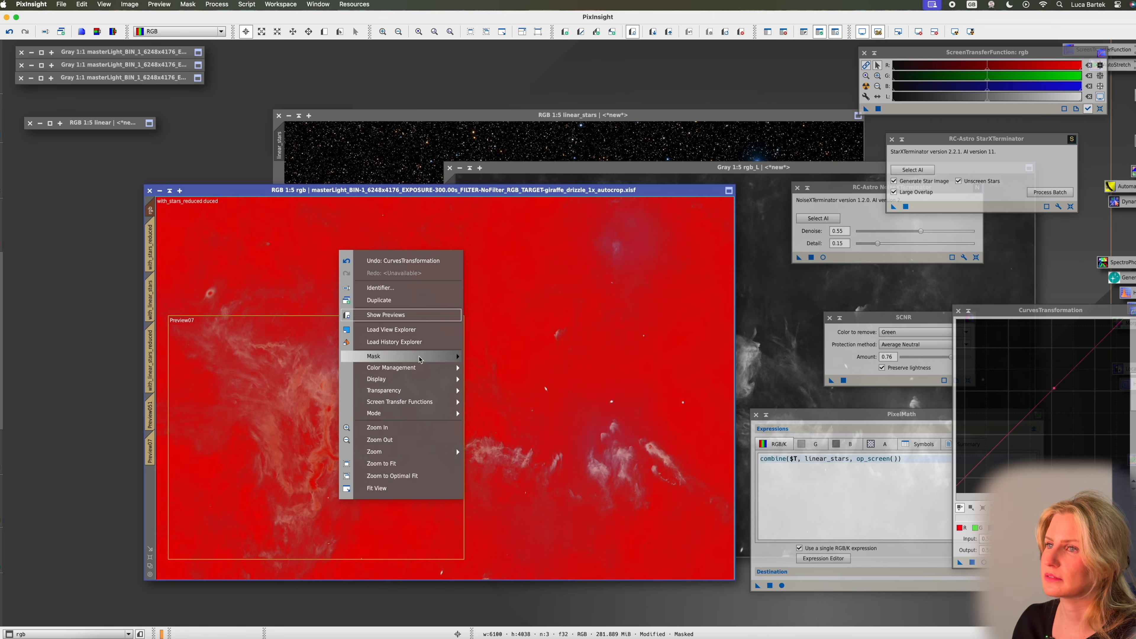
Fine-tune the CIE a* and b* color curves on the masked rgb in a real-time preview, compare before and after, and close the preview
click(984, 562)
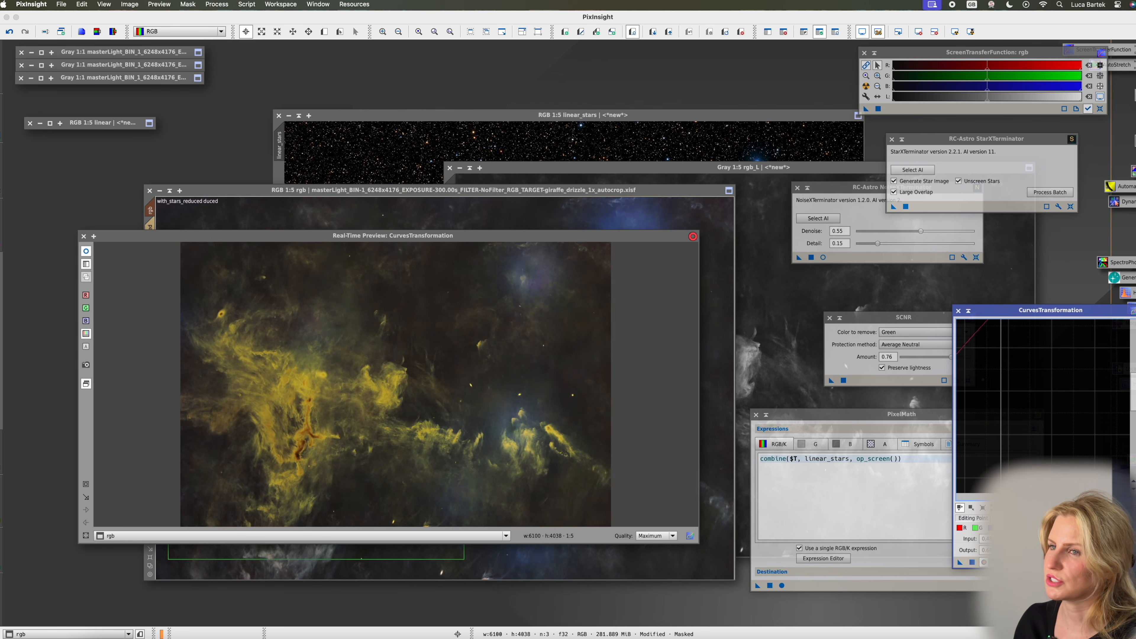
mouse_move(1003, 320)
mouse_down()
mouse_move(1077, 419)
mouse_move(996, 329)
mouse_move(1053, 431)
mouse_move(1024, 353)
mouse_move(1043, 422)
mouse_move(986, 317)
mouse_move(1054, 412)
mouse_move(1045, 422)
mouse_up()
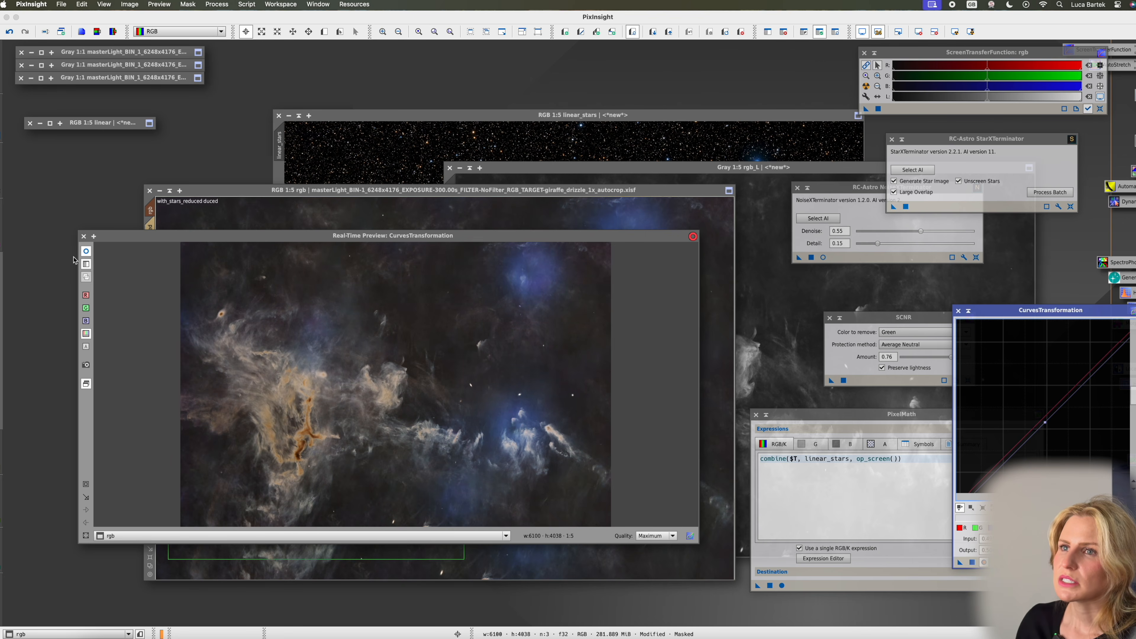
click(86, 255)
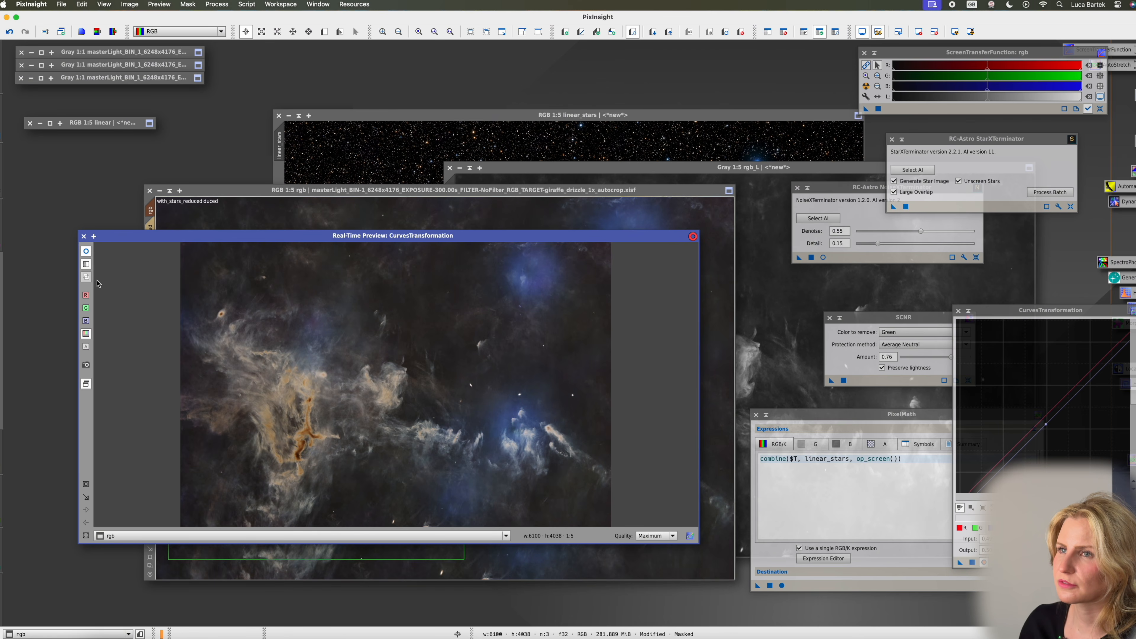
click(84, 237)
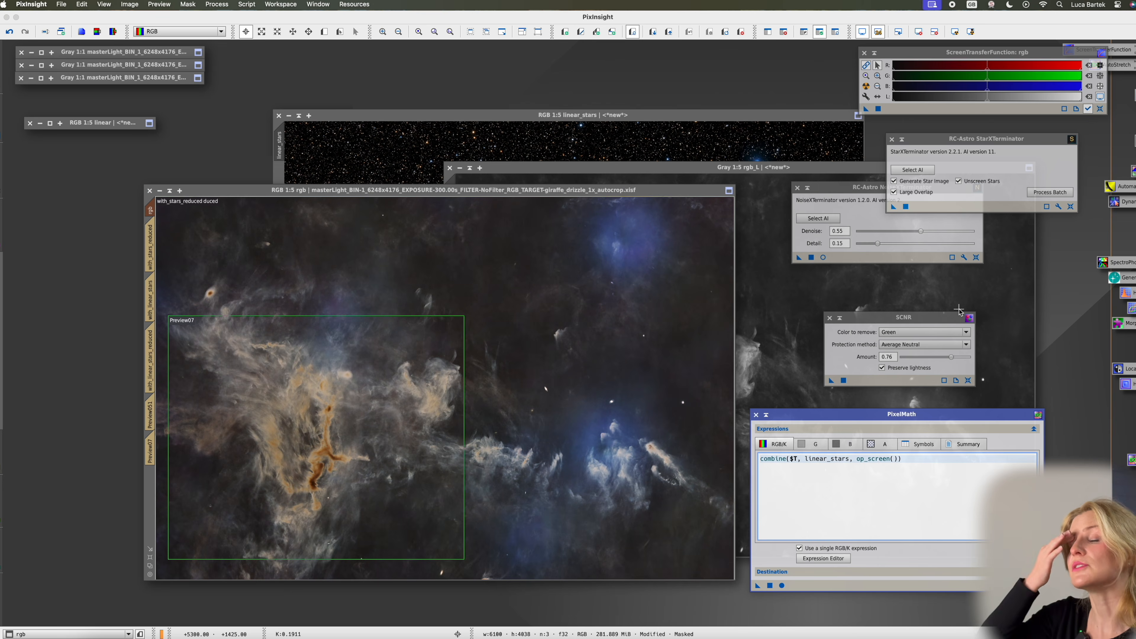
Disable the mask on rgb and blend in the stars with the PixelMath expression combine($T, linear_stars, op_screen())
click(782, 586)
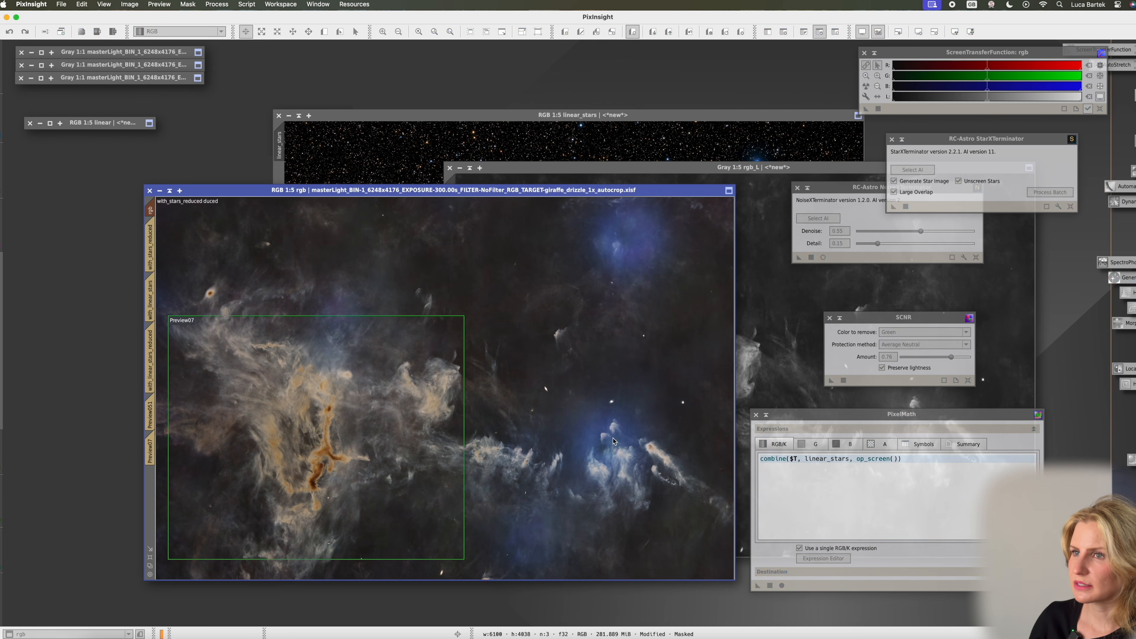
right_click(456, 316)
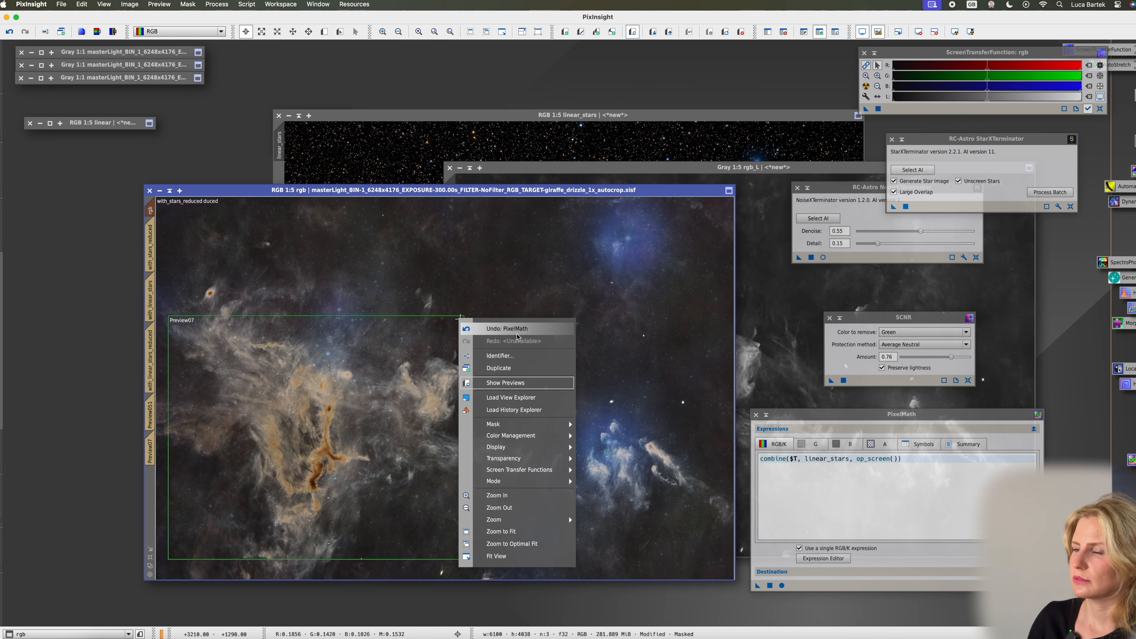
right_click(484, 280)
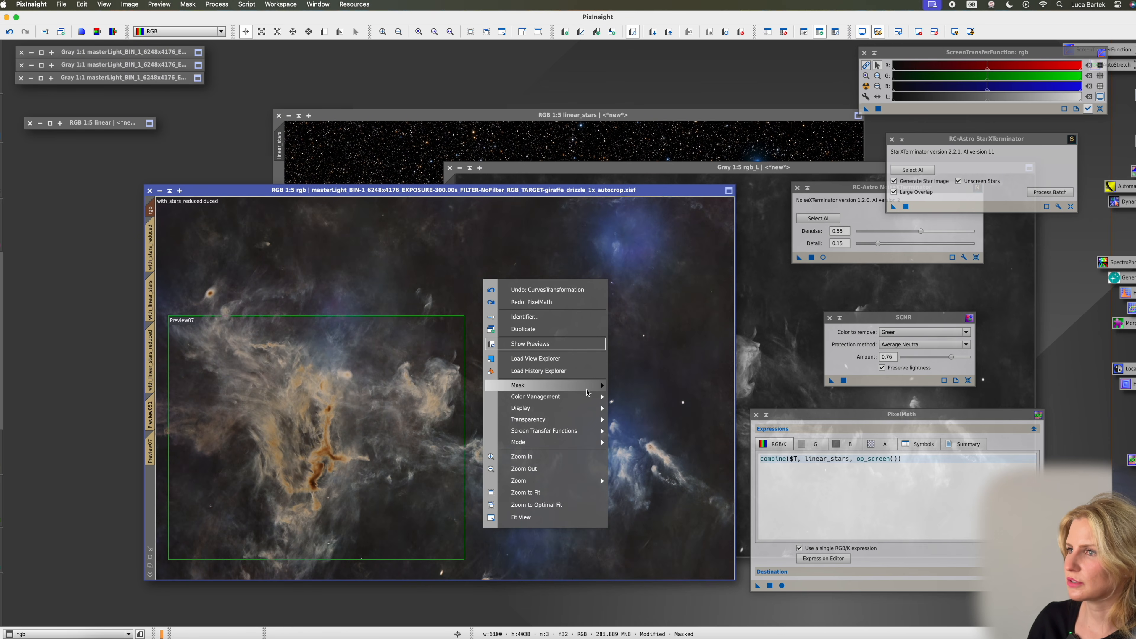
click(645, 425)
click(757, 586)
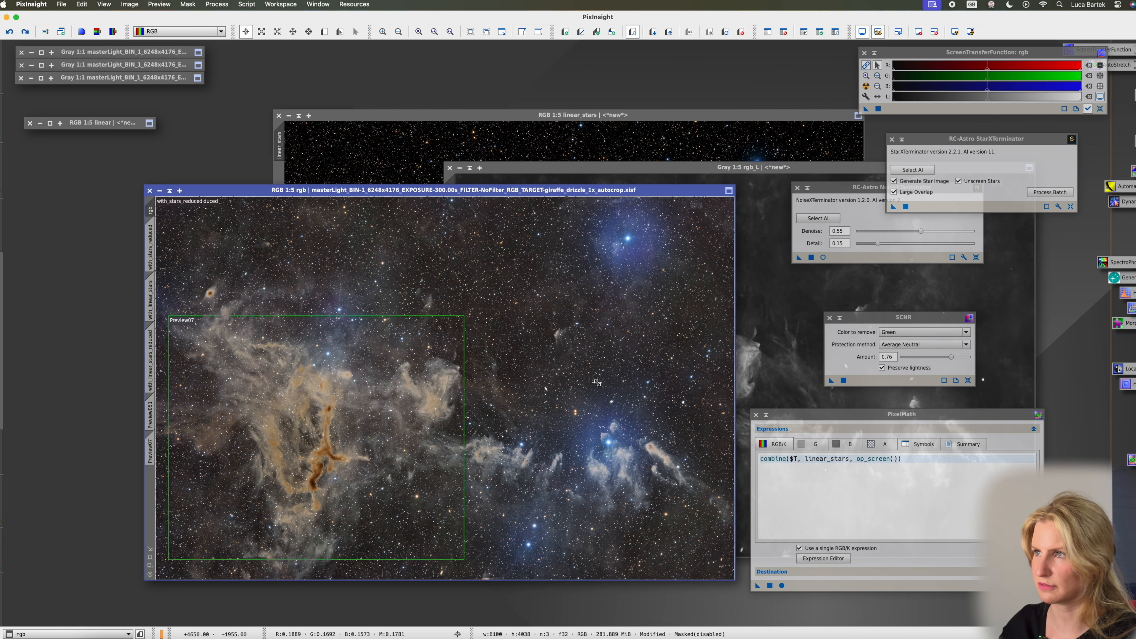
Inspect the nebula in the combined rgb up close and compare the image with and without its stars
scroll(339, 474, up, 3)
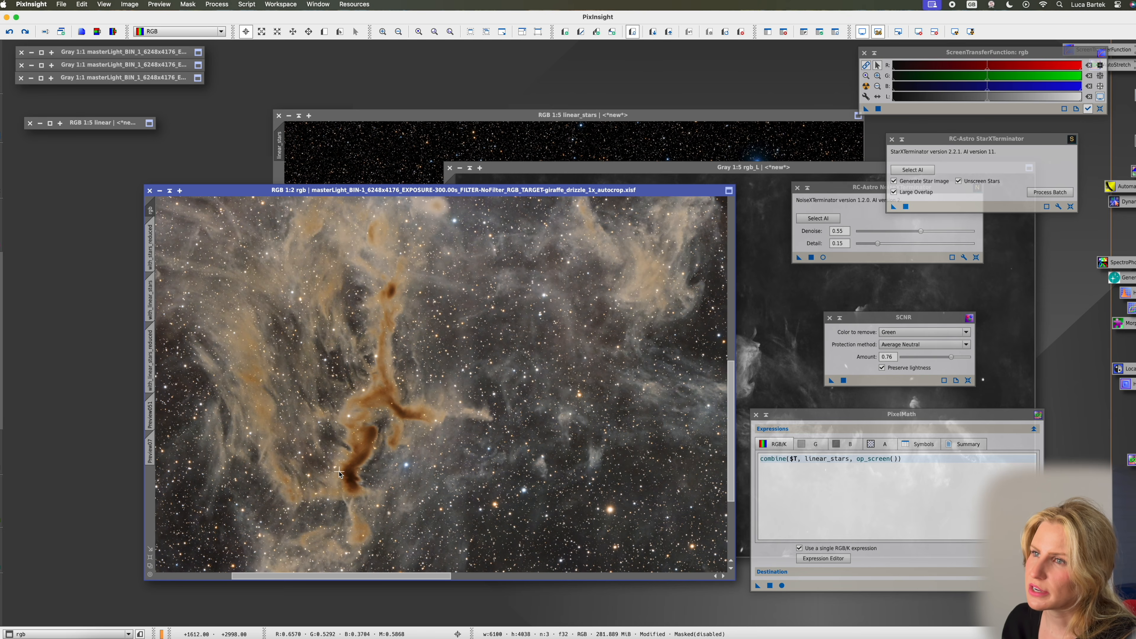
scroll(339, 473, down, 3)
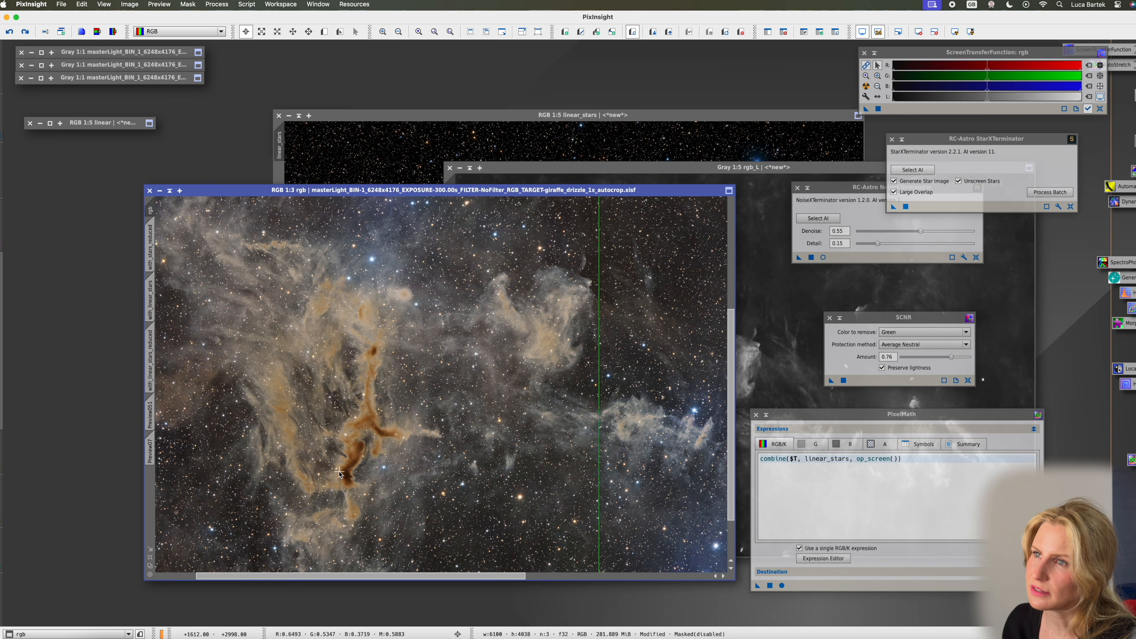
click(502, 32)
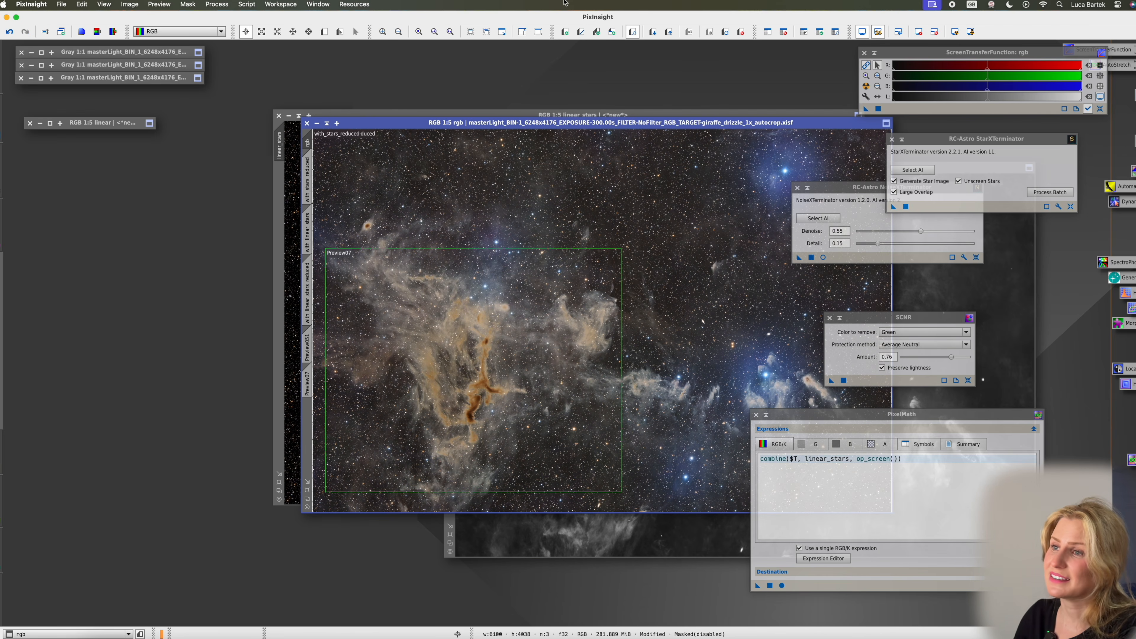
drag(639, 126, 466, 156)
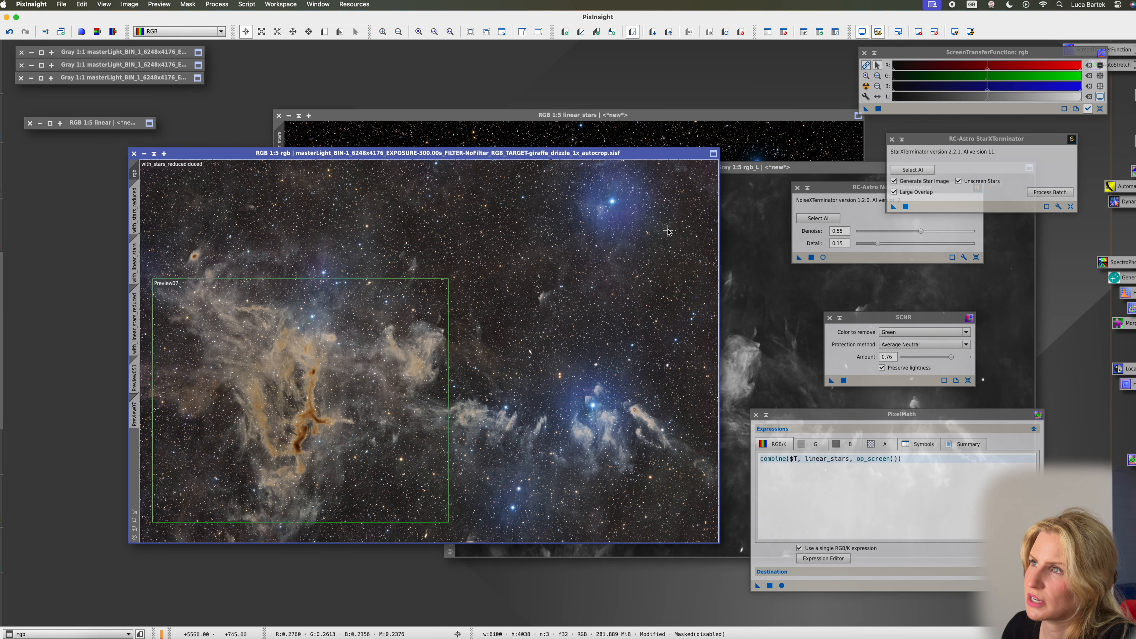
right_click(668, 230)
click(684, 239)
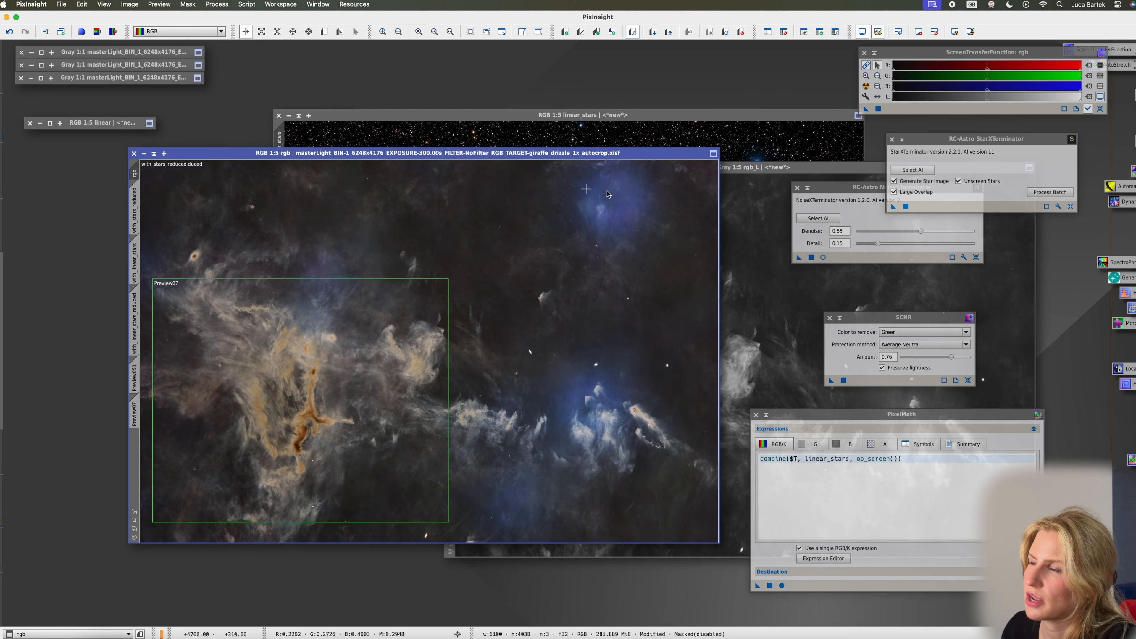
key(super+y)
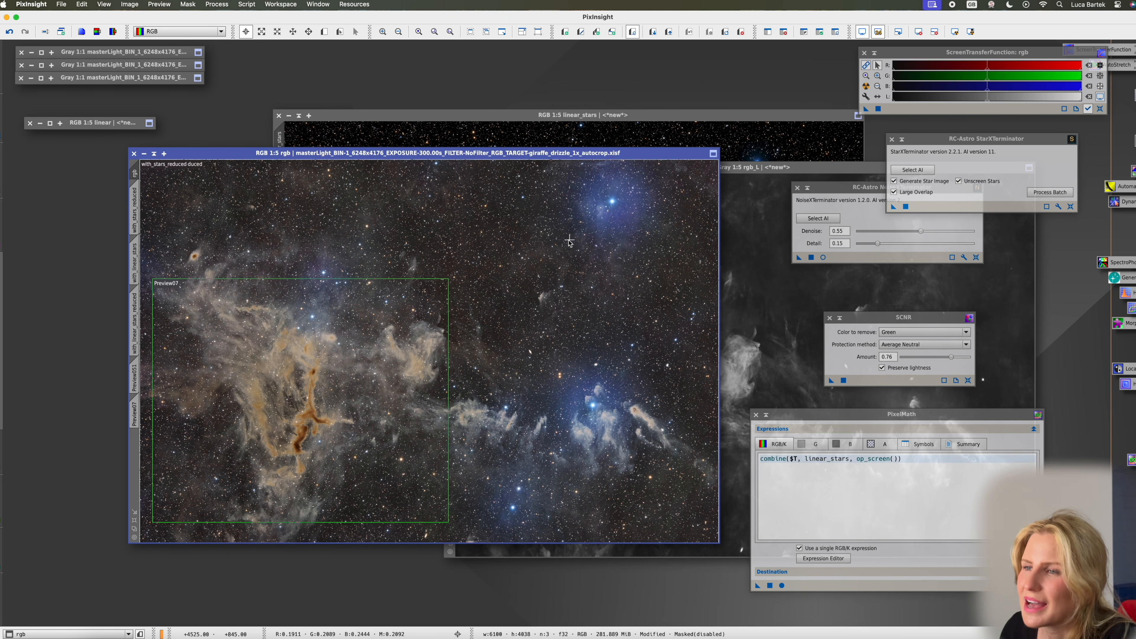
Undo the star combination on rgb and open a real-time CurvesTransformation preview of it
right_click(570, 242)
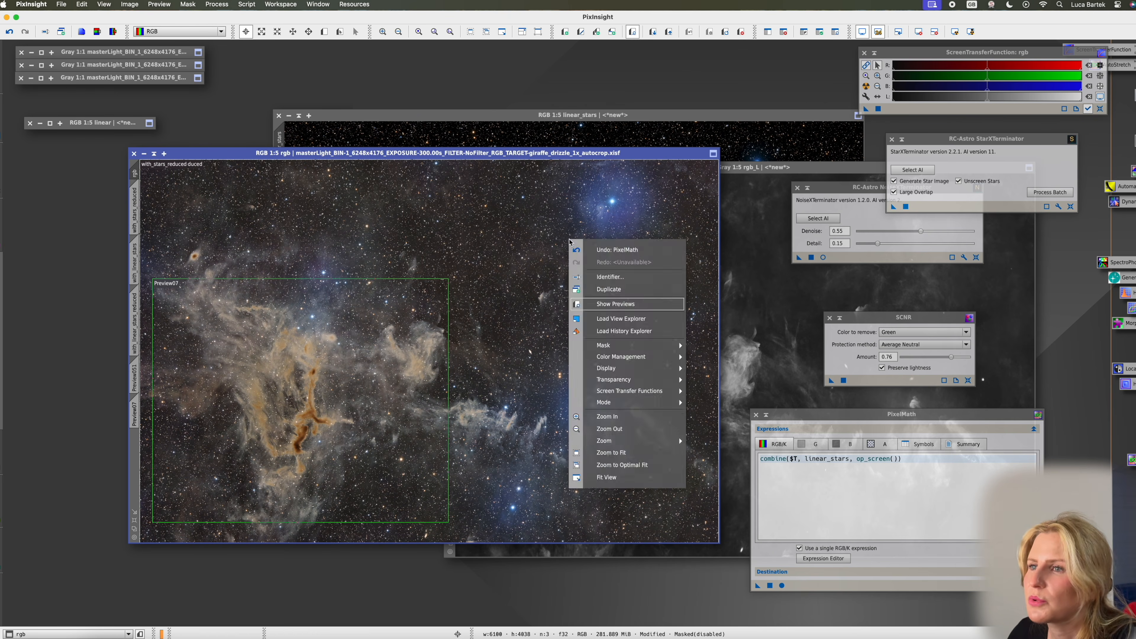
click(617, 249)
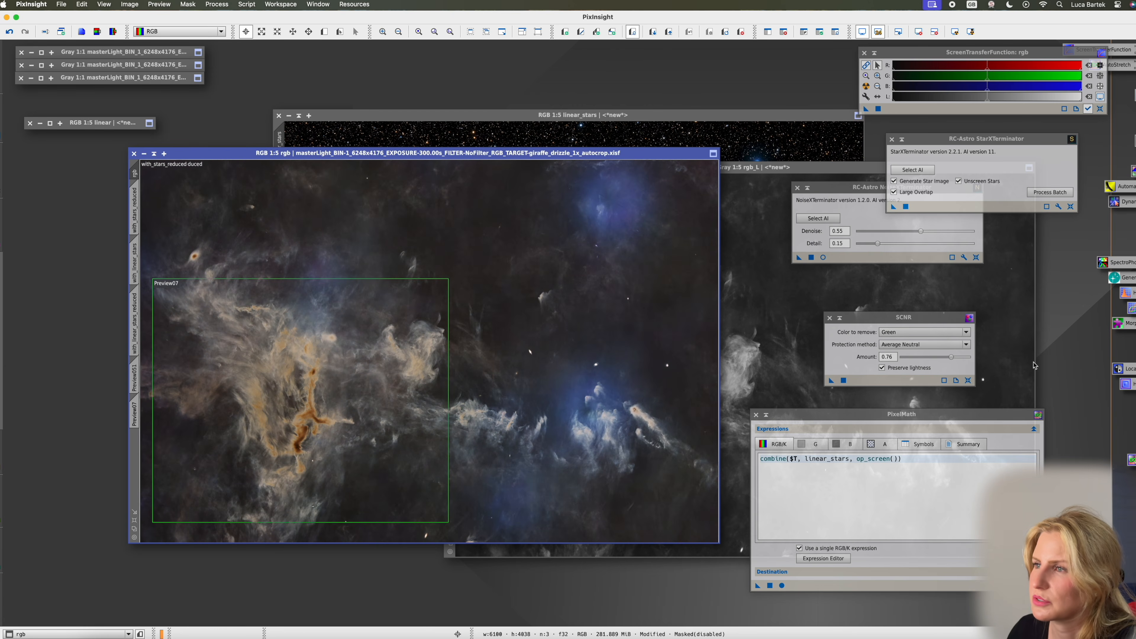
right_click(664, 274)
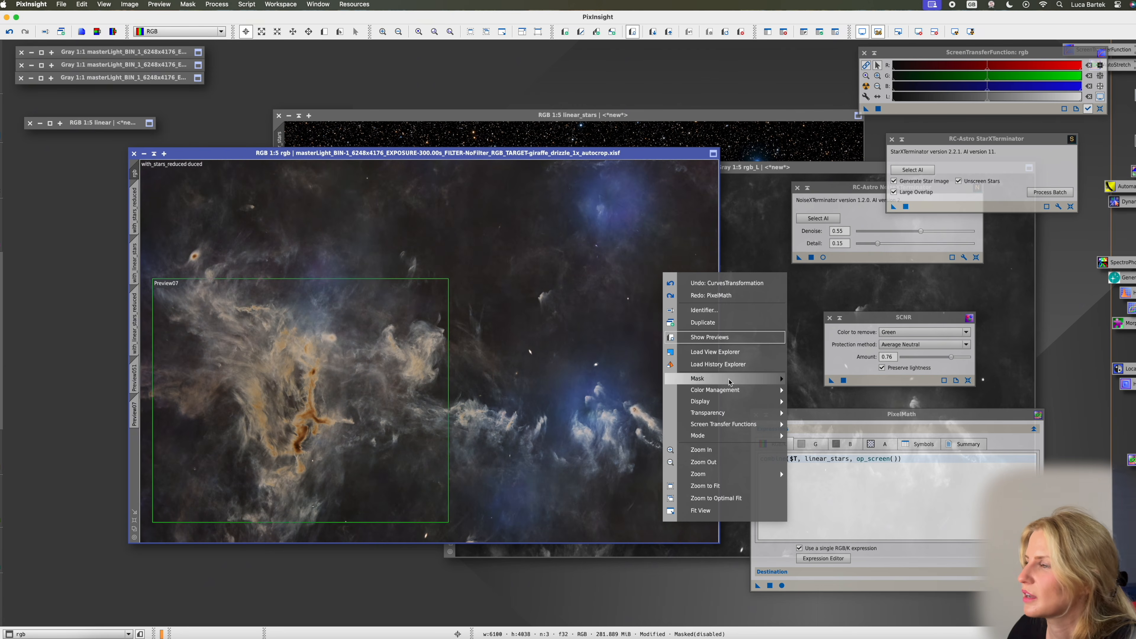
click(818, 389)
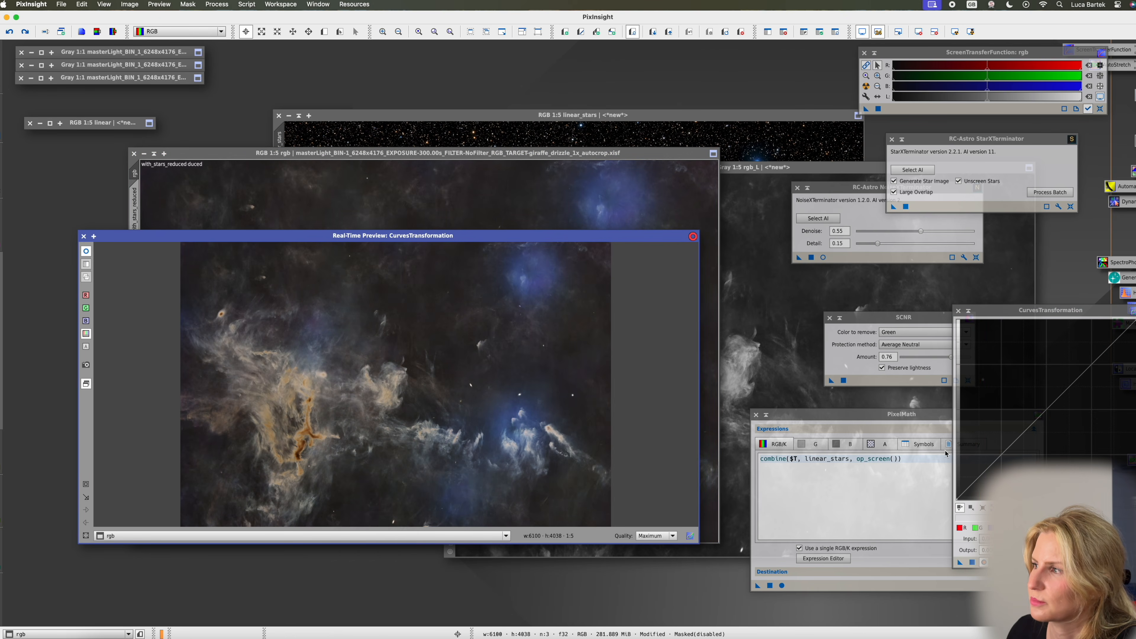
Boost the contrast of the starless rgb with an S-curve that lifts the highlights, and blend linear_stars back in with PixelMath
click(969, 487)
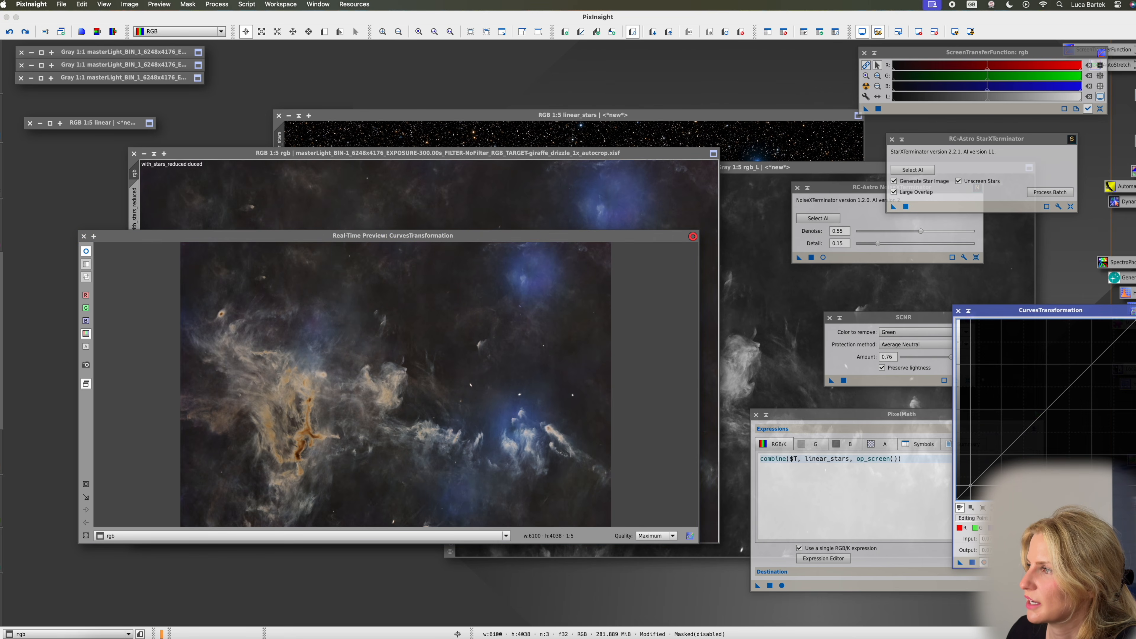
drag(971, 486, 971, 488)
click(1114, 346)
drag(1114, 348, 1114, 336)
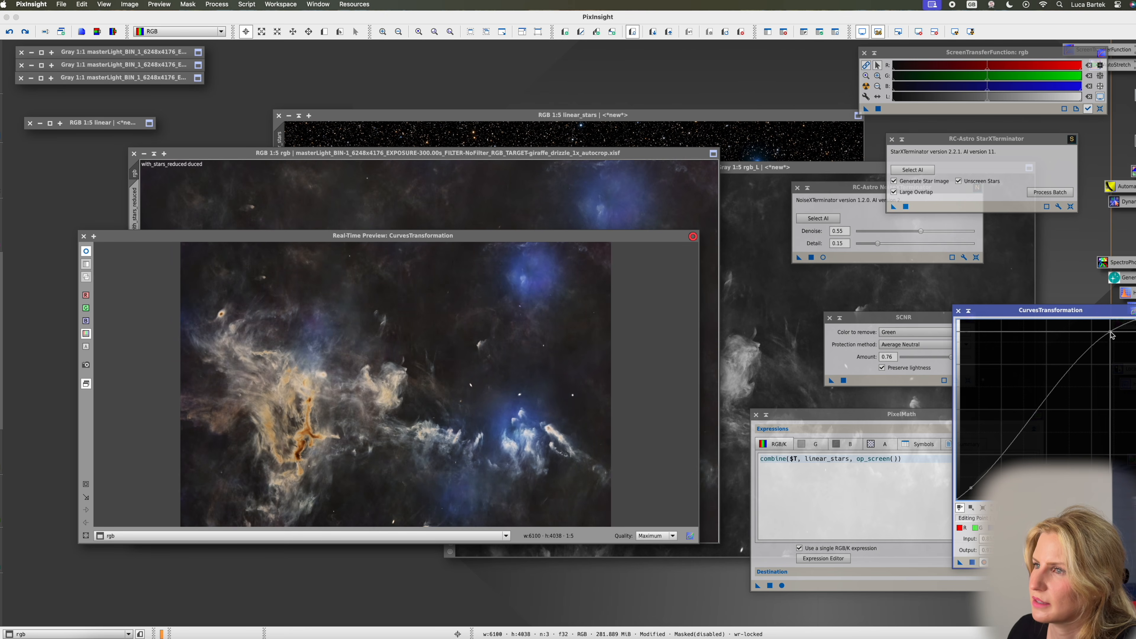
drag(758, 585, 595, 413)
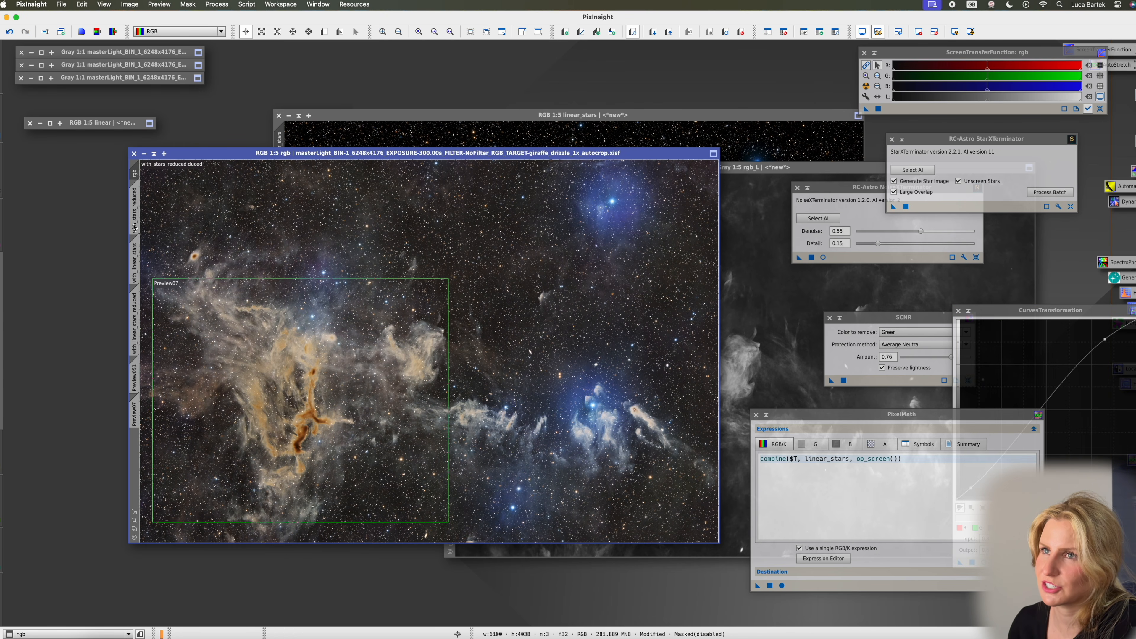
right_click(133, 227)
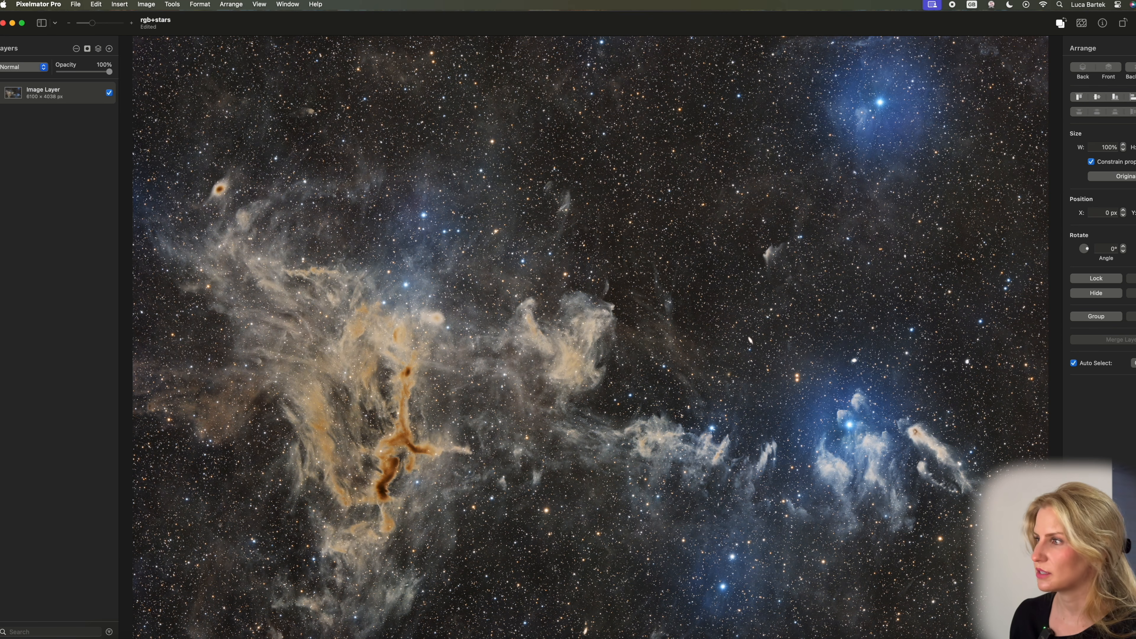
In Pixelmator Pro, try cropping the right side off rgb+stars to a 4648 px width with a slight rotation, and undo it
key(c)
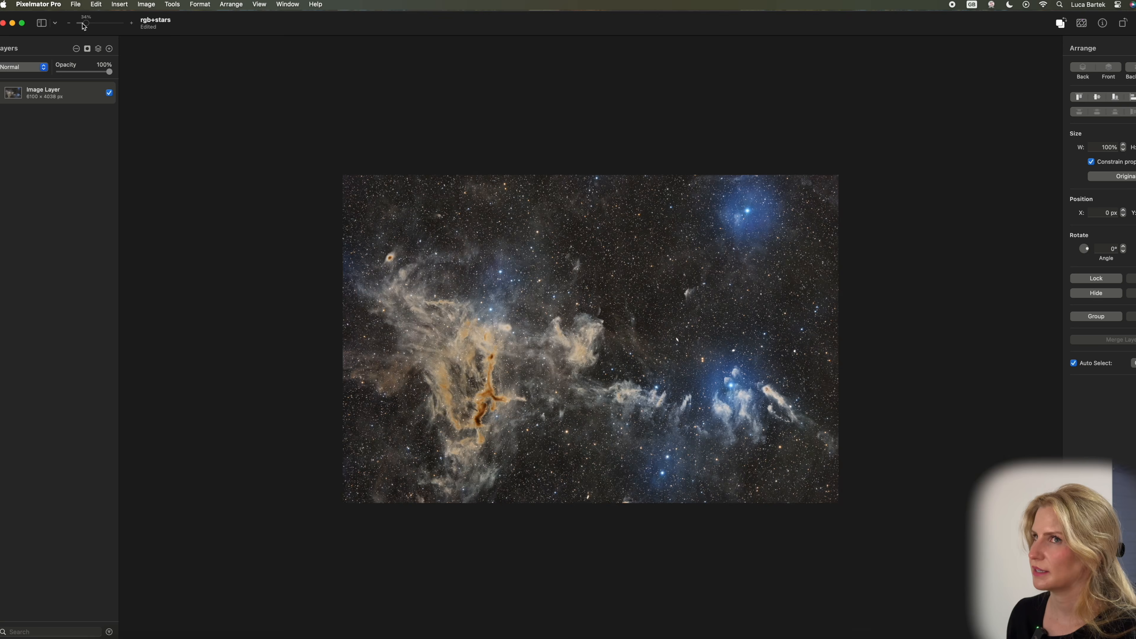
drag(85, 24, 102, 28)
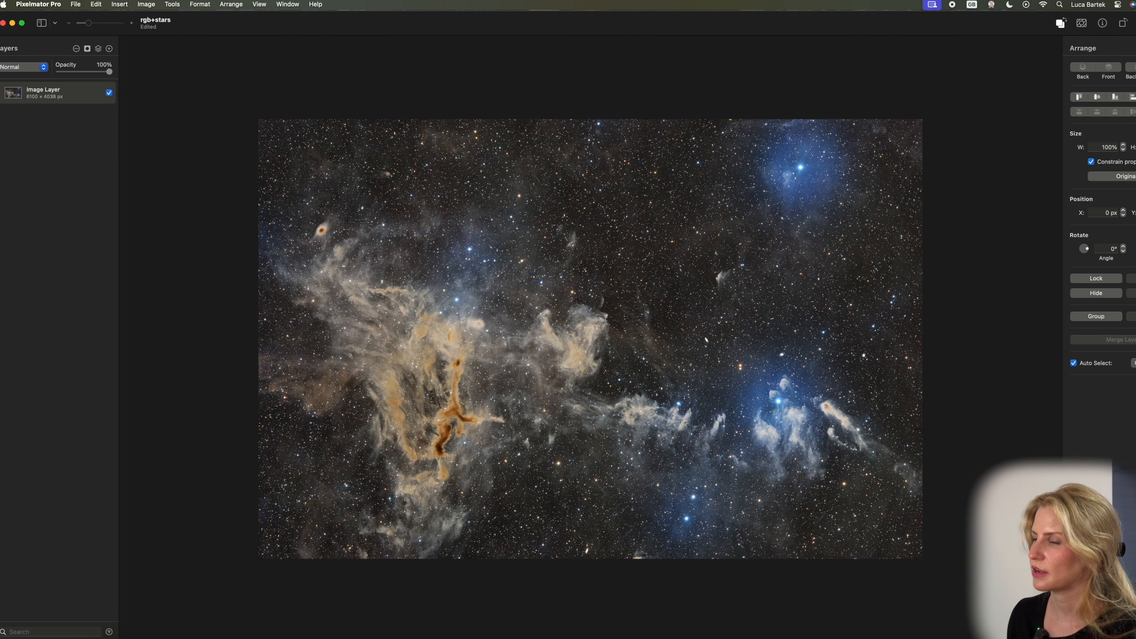
key(c)
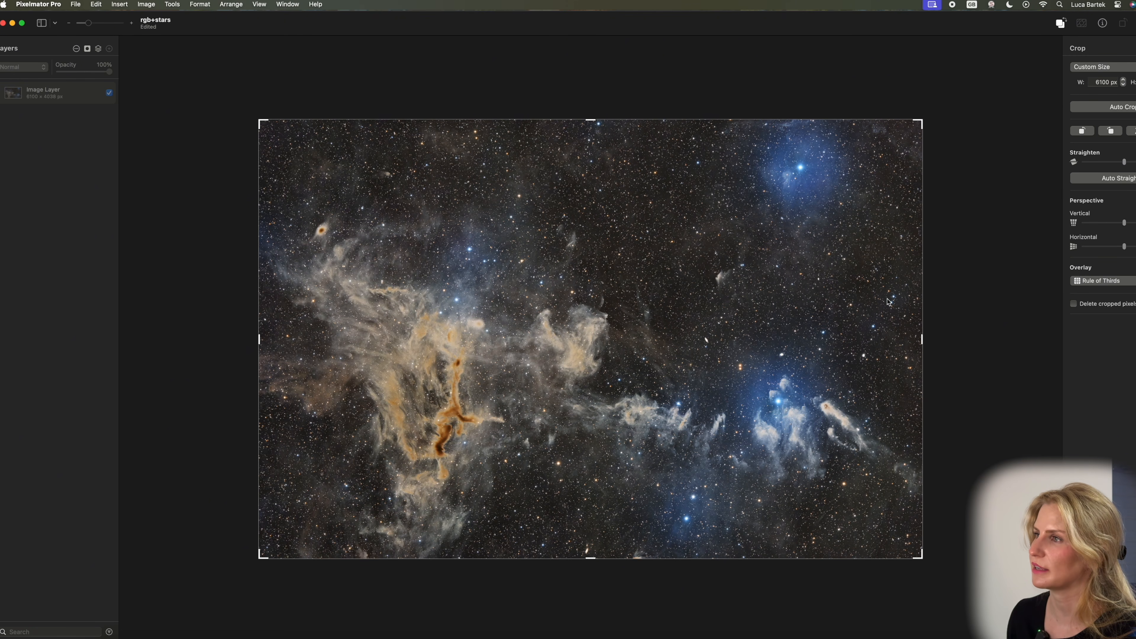
drag(920, 339, 712, 339)
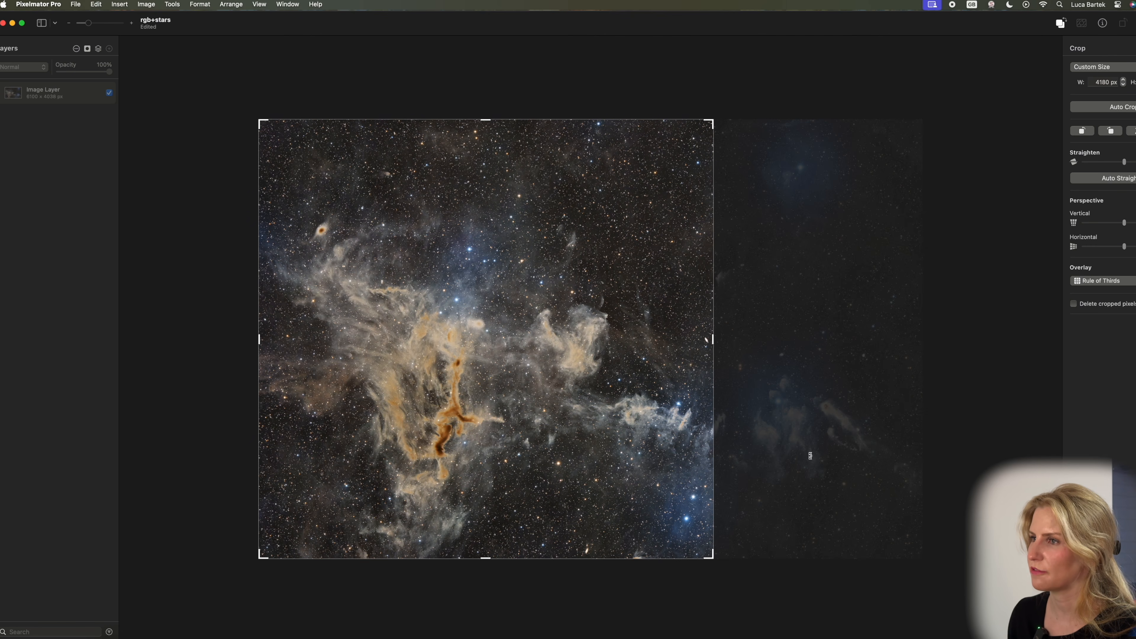
drag(708, 341, 765, 342)
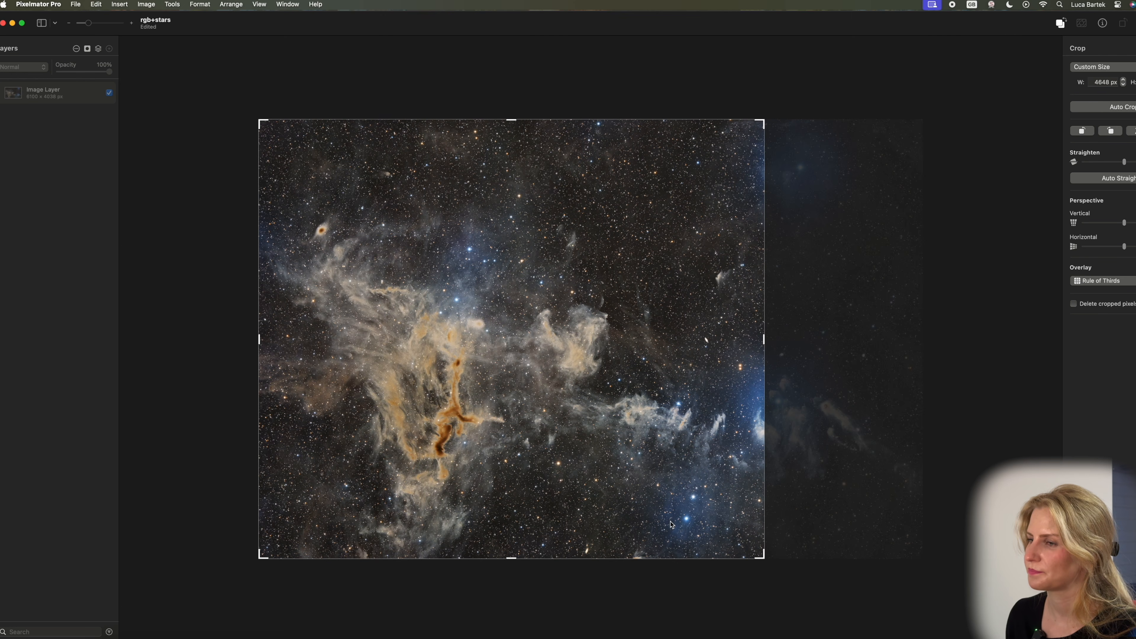
drag(760, 180, 867, 34)
key(Return)
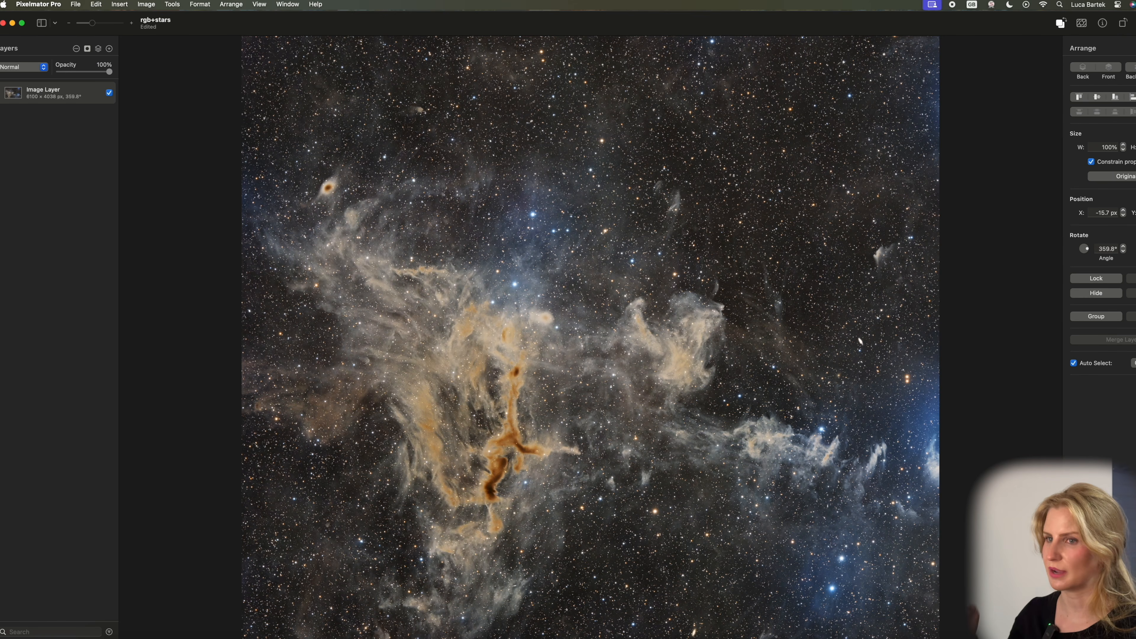
key(super+z)
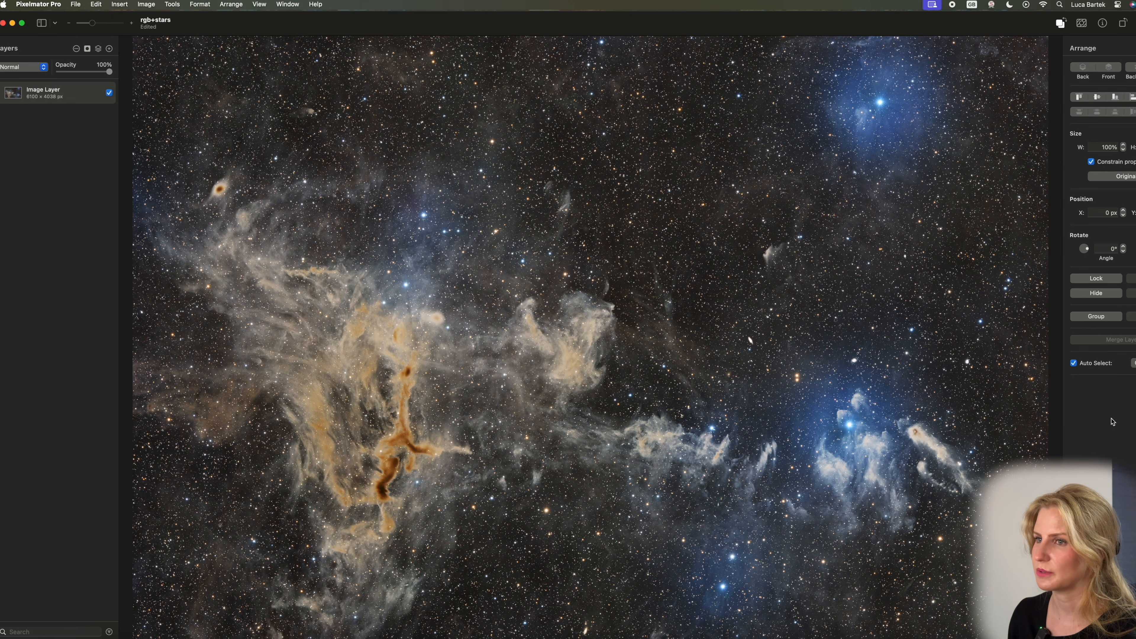
Start a rotated crop around the brown nebula in rgb+stars and narrow the frame to 2399 px wide
key(c)
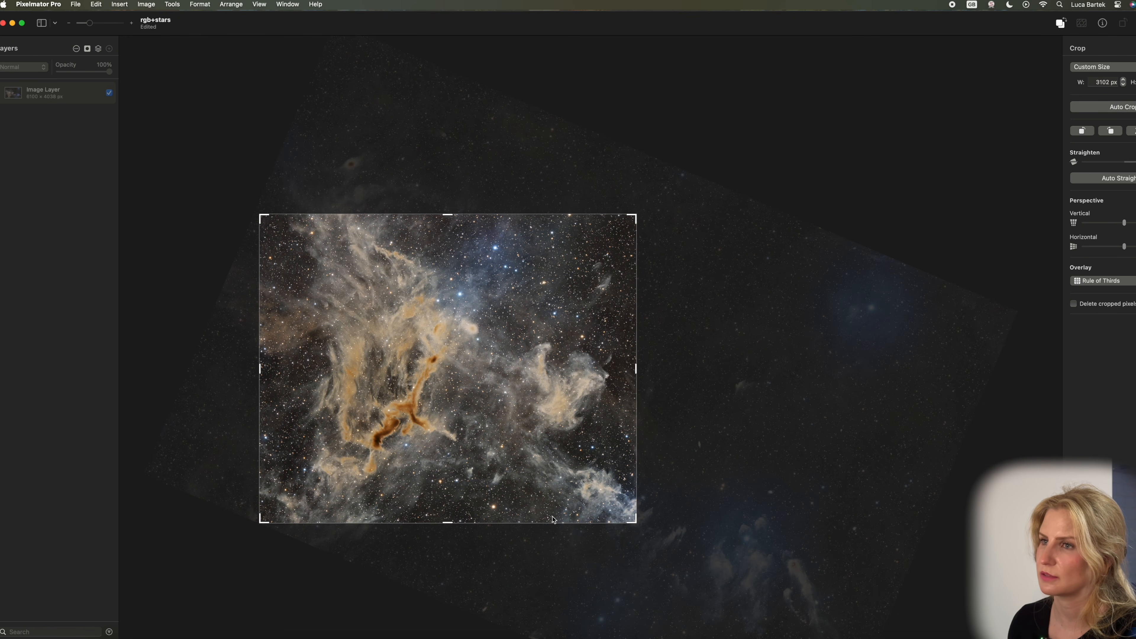
drag(638, 370, 551, 370)
drag(553, 226, 566, 381)
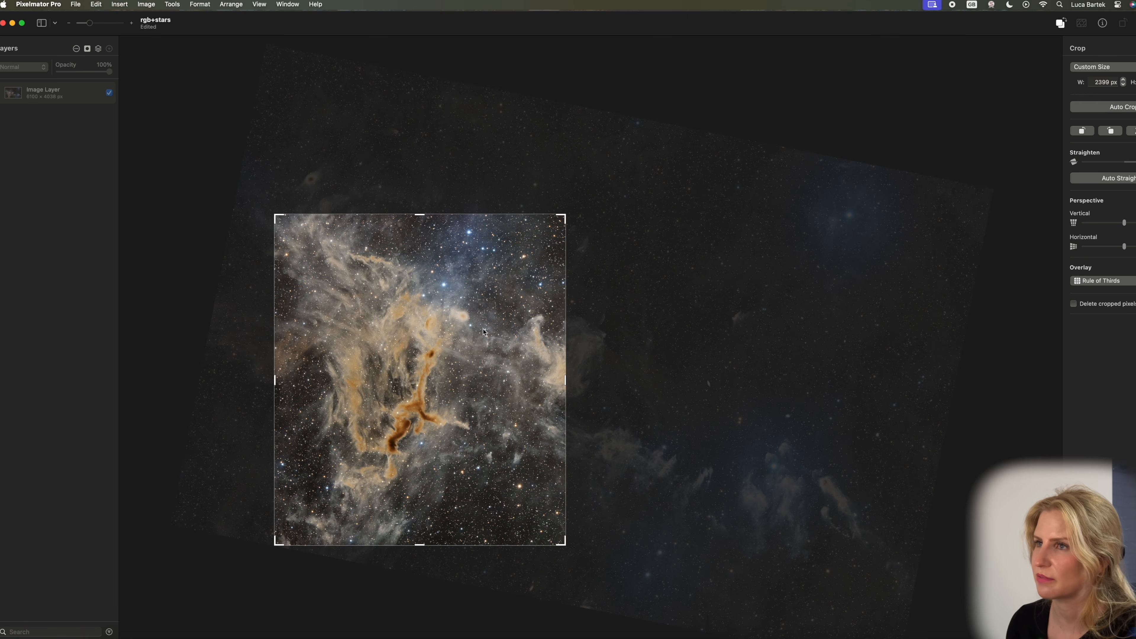
scroll(419, 389, down, 1)
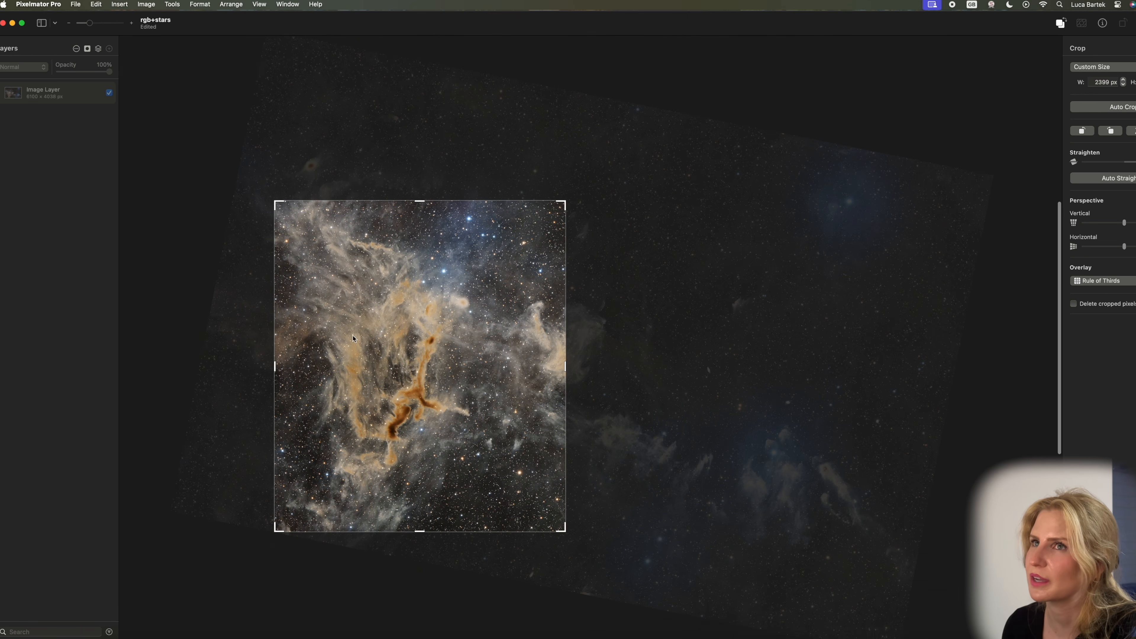
scroll(418, 390, up, 5)
scroll(692, 427, down, 4)
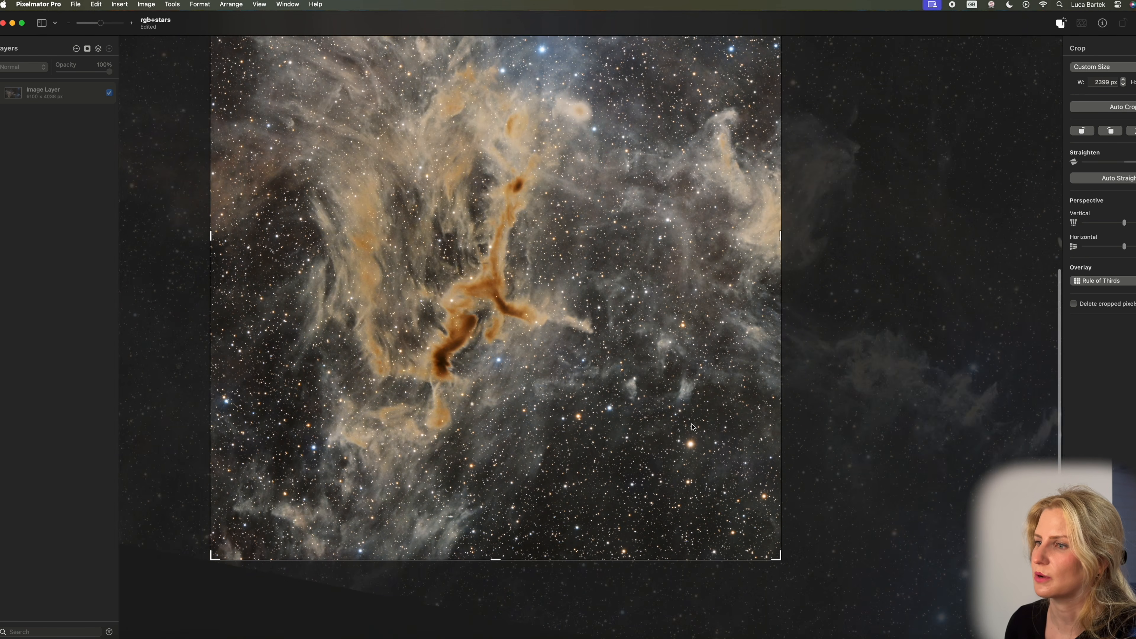
scroll(693, 428, up, 4)
scroll(692, 428, right, 4)
scroll(692, 427, left, 3)
Widen the crop to 3435 px, rotate the image to 346.7°, trim the lower edge, and apply the crop
drag(899, 297, 867, 296)
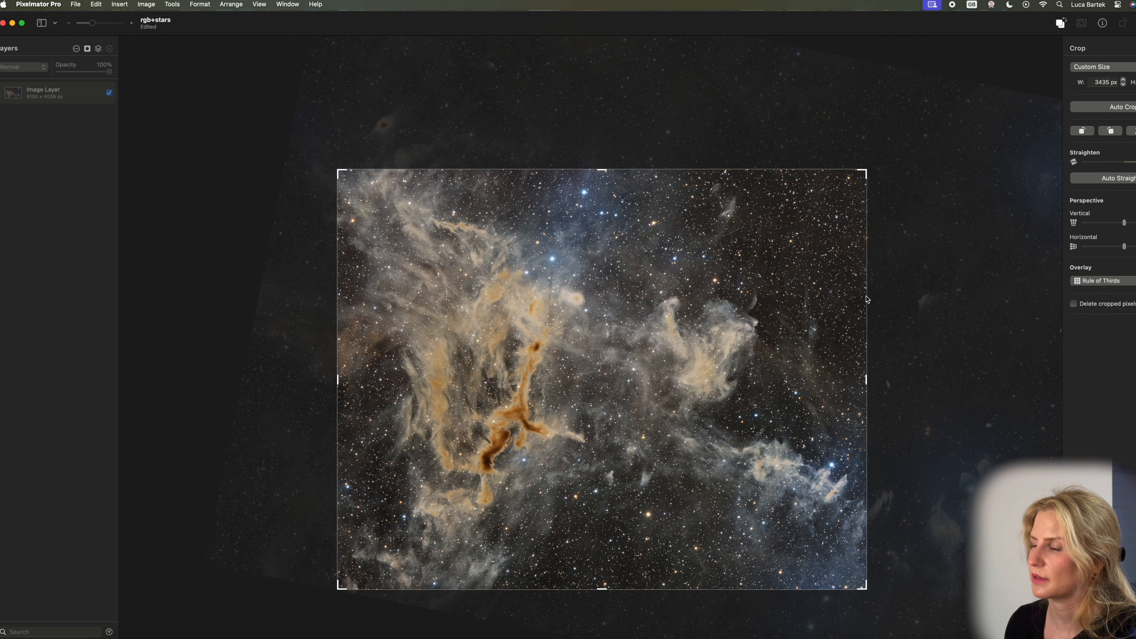
drag(873, 115, 902, 185)
drag(902, 188, 781, 188)
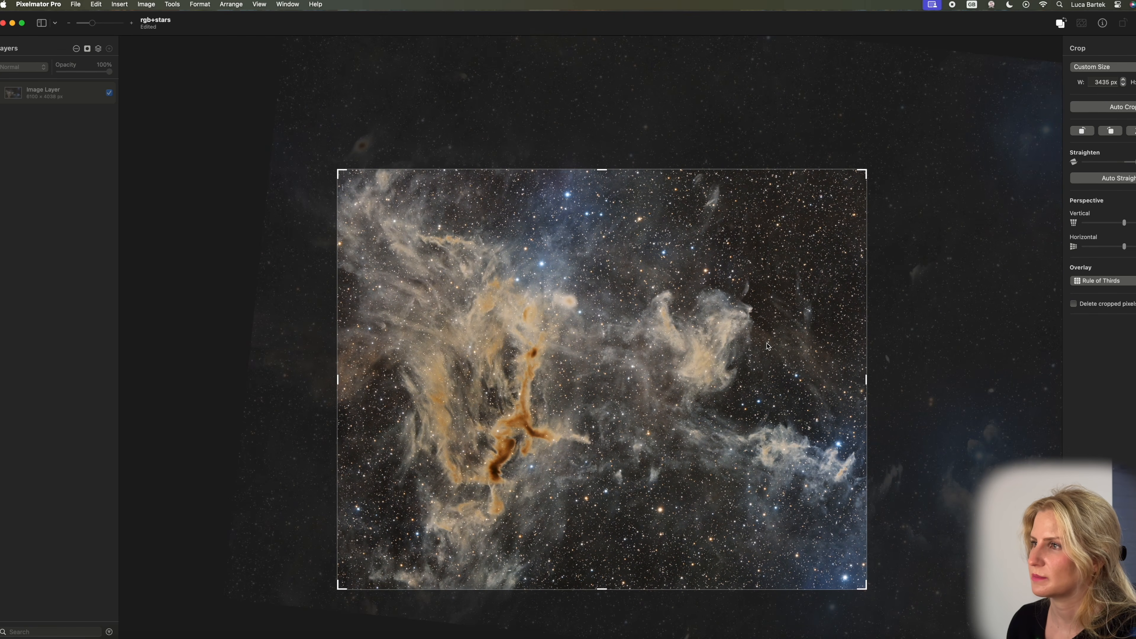
drag(602, 590, 605, 570)
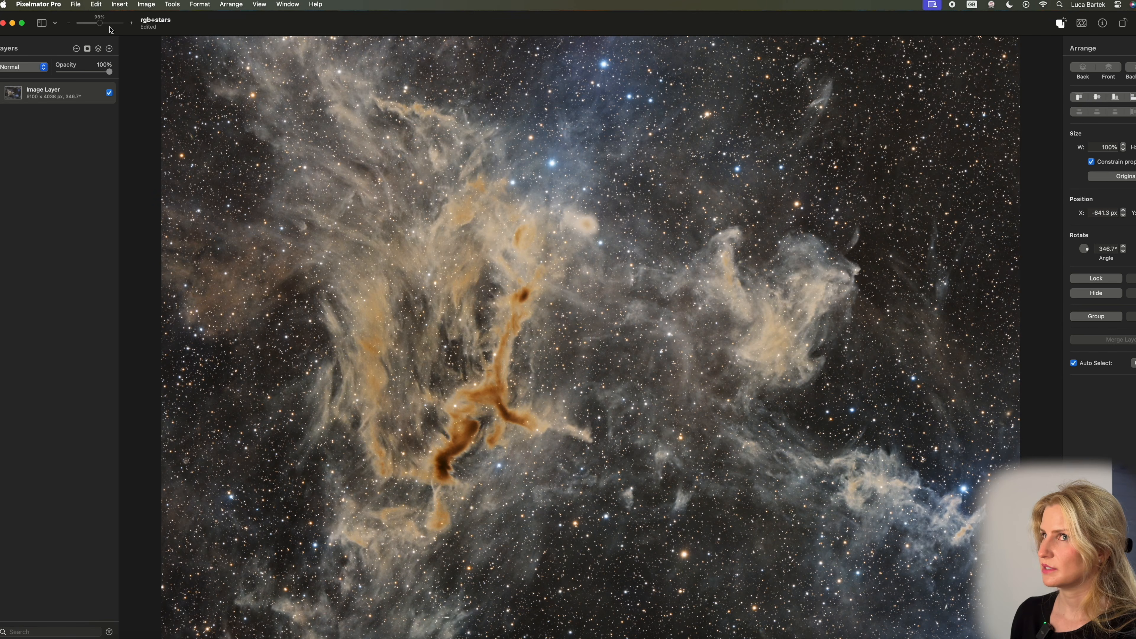
drag(104, 26, 100, 29)
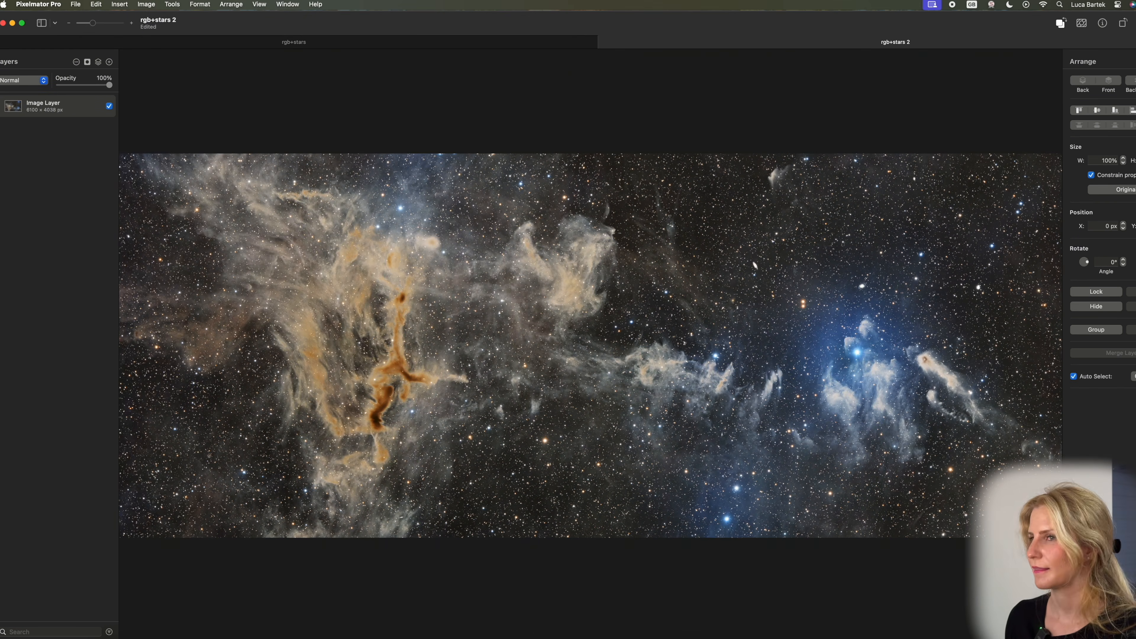
Undo the panoramic crop in rgb+stars 2 and switch to the rotated crop in rgb+stars
key(super+z)
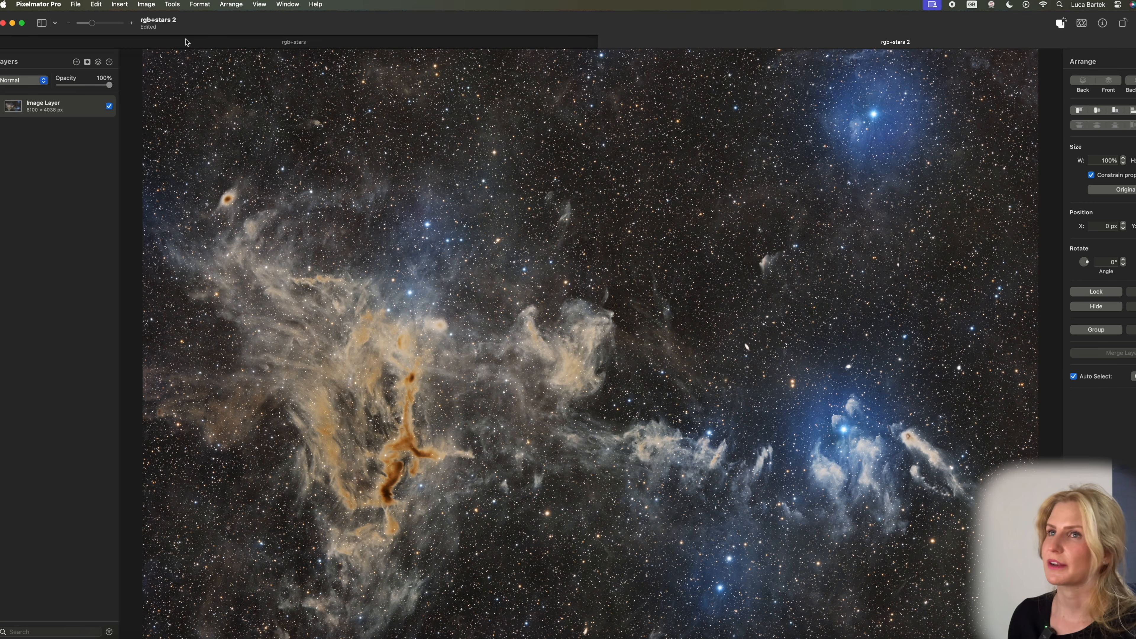
click(227, 41)
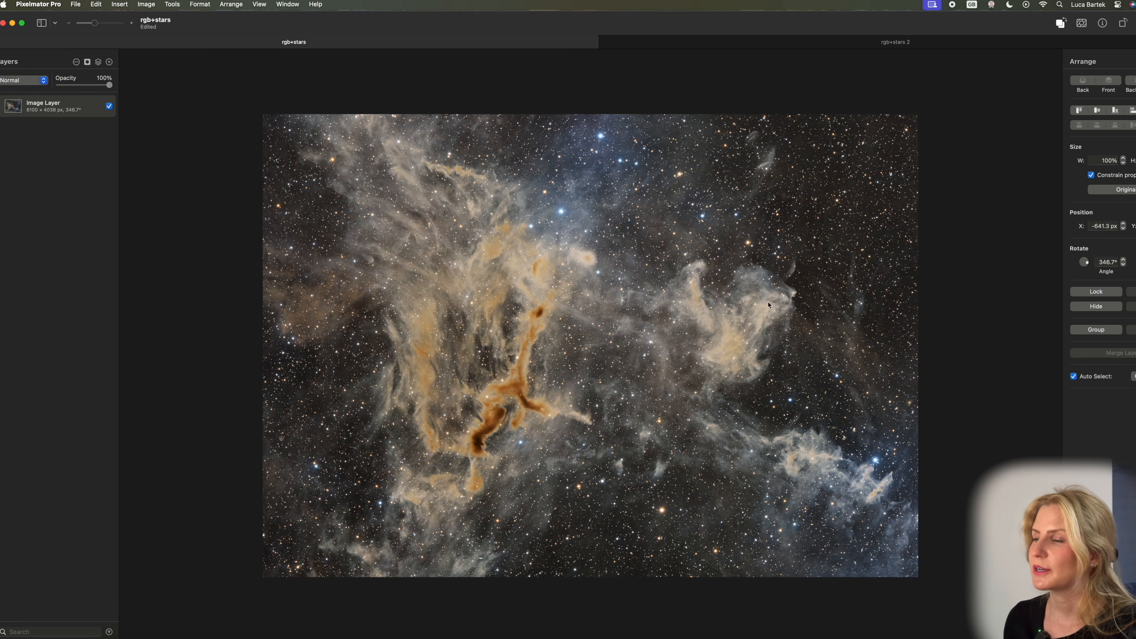